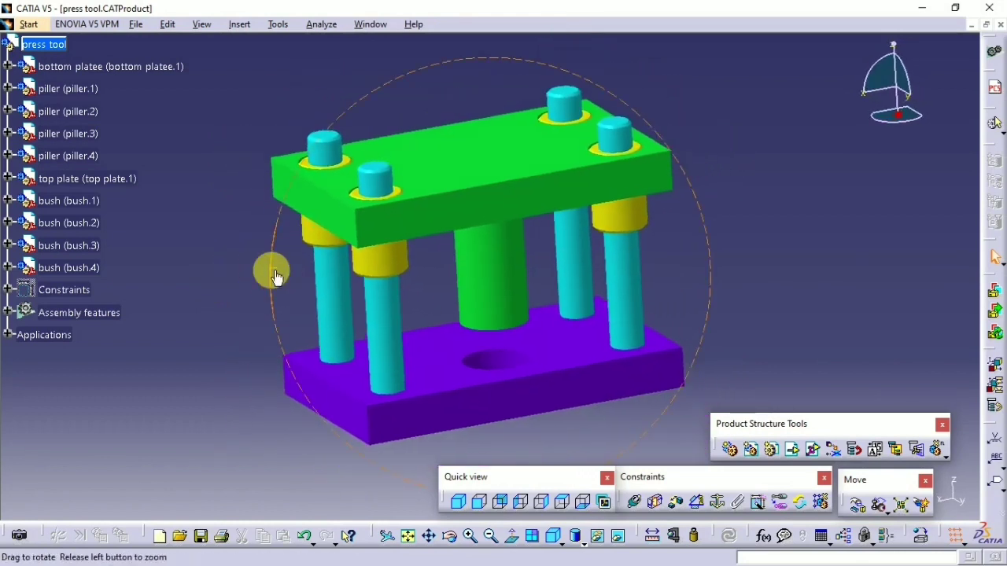
# - Create a new part named "bottom plate" in the Part Design workbench
pyautogui.moveTo(277, 277); pyautogui.dragTo(299, 284, button='middle')
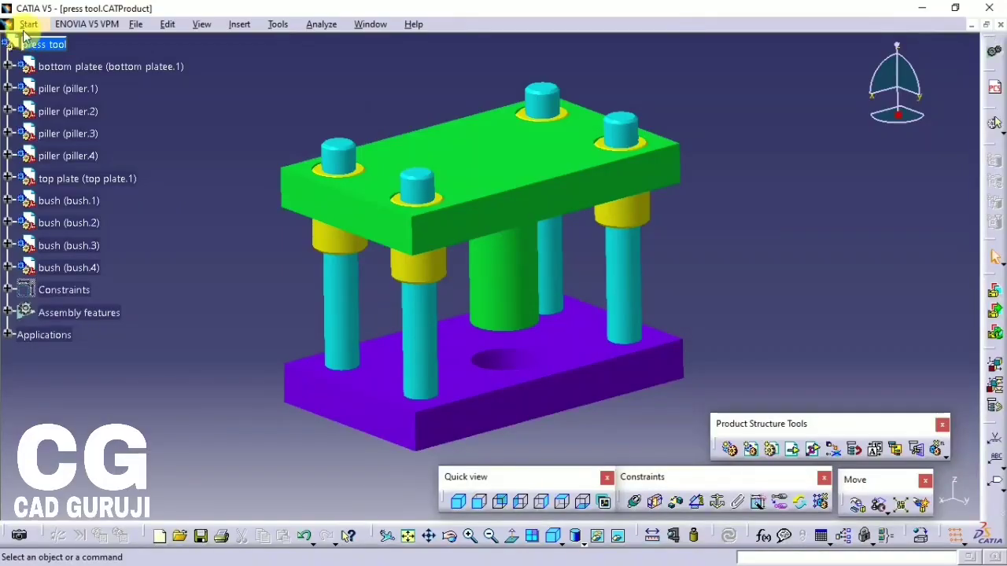
pyautogui.click(28, 23)
pyautogui.moveTo(164, 68)
pyautogui.click(252, 59)
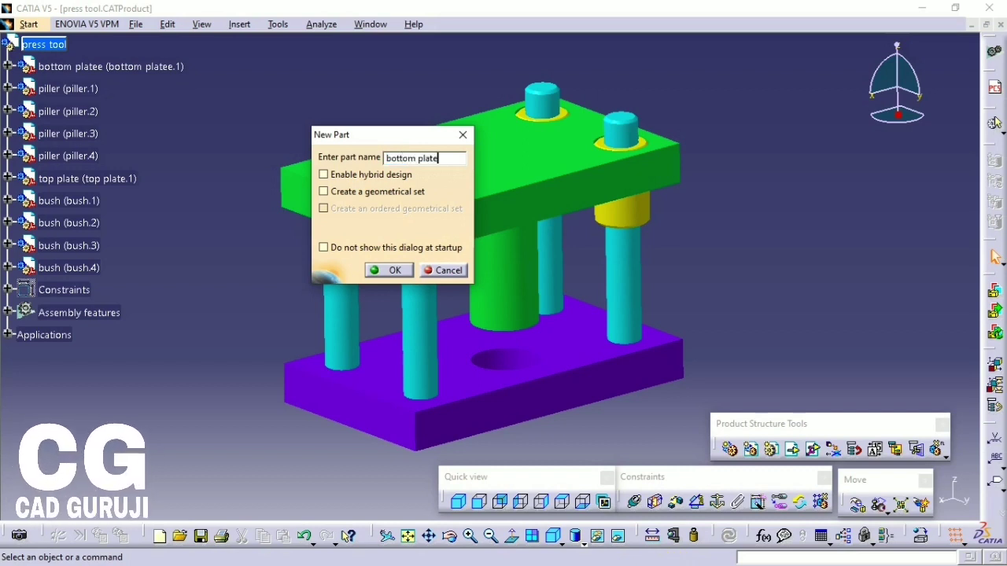
pyautogui.press('Return')
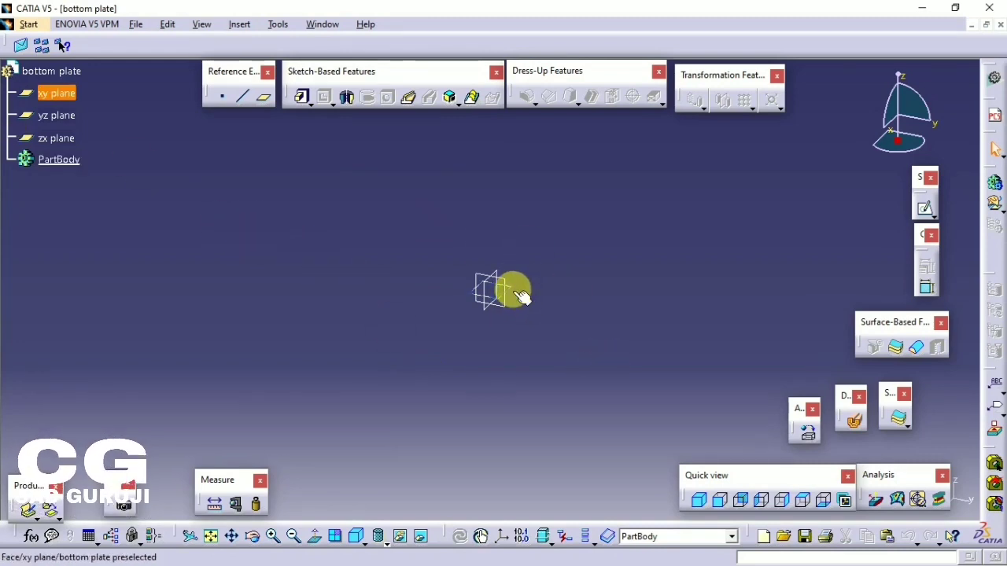
# - Examine the Bottom Plate drawing in the Press Tool Assembly PDF in Microsoft Edge, and return to CATIA
pyautogui.hotkey('alt', 'Tab')
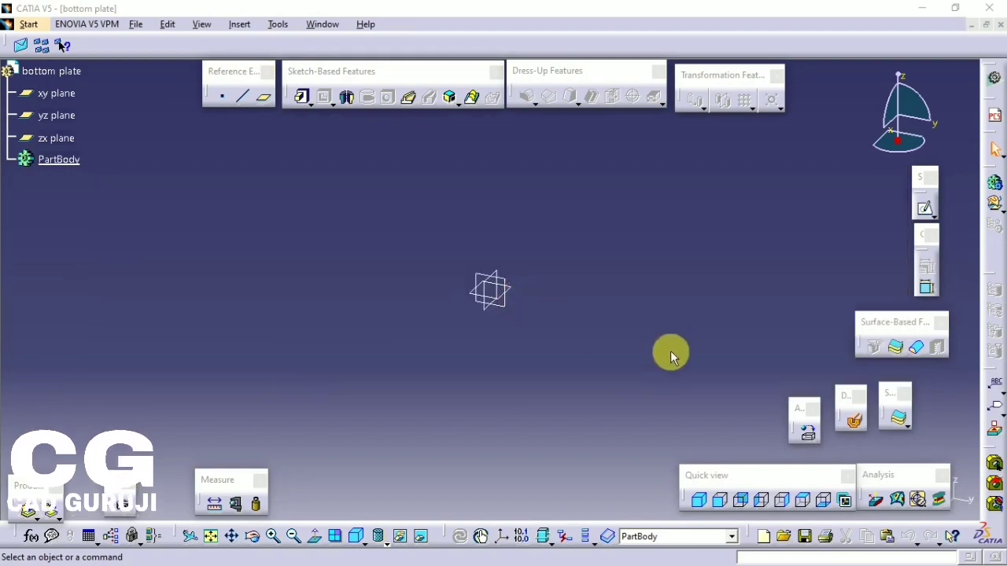
pyautogui.hotkey('alt', 'Tab')
pyautogui.click(625, 302)
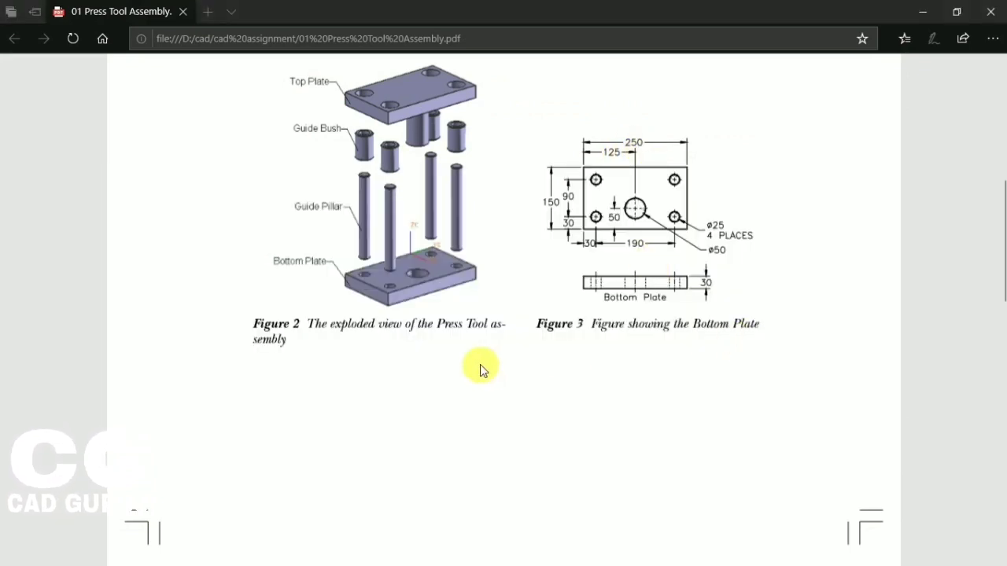
pyautogui.hotkey('alt', 'Tab')
pyautogui.click(634, 299)
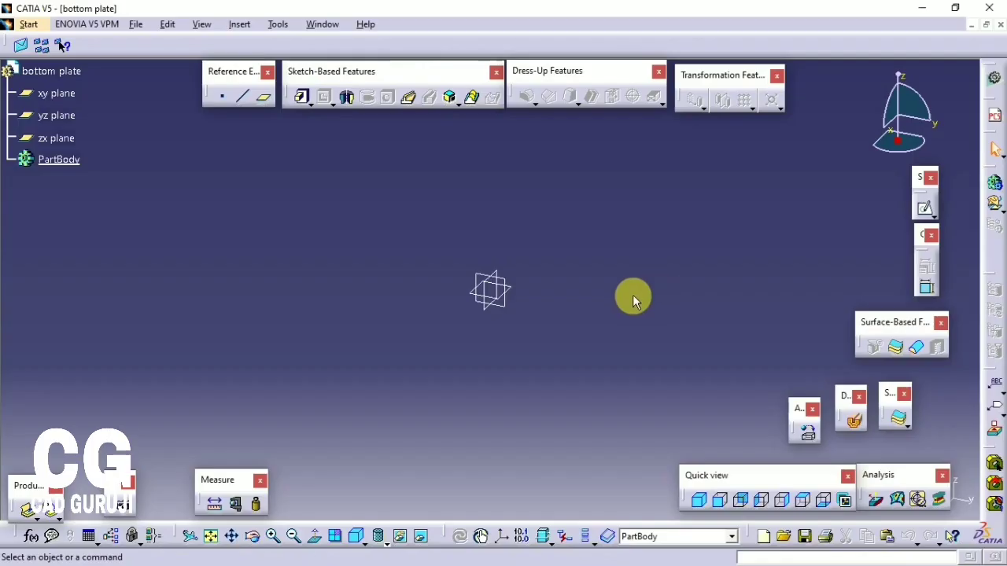
# - Start a sketch on the xy plane and draw a centered rectangle about 116 by 83 mm around the origin
pyautogui.click(519, 294)
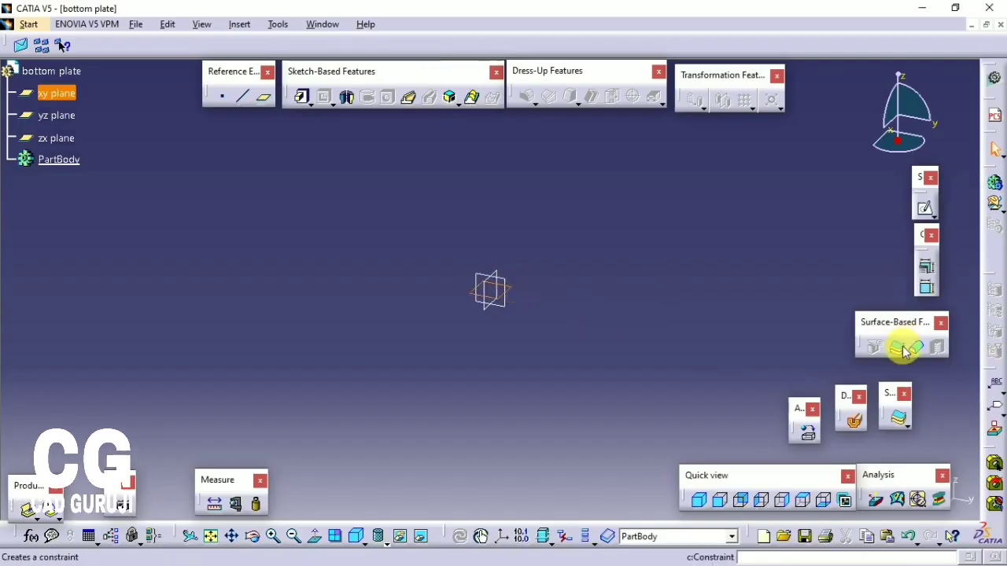
pyautogui.click(922, 208)
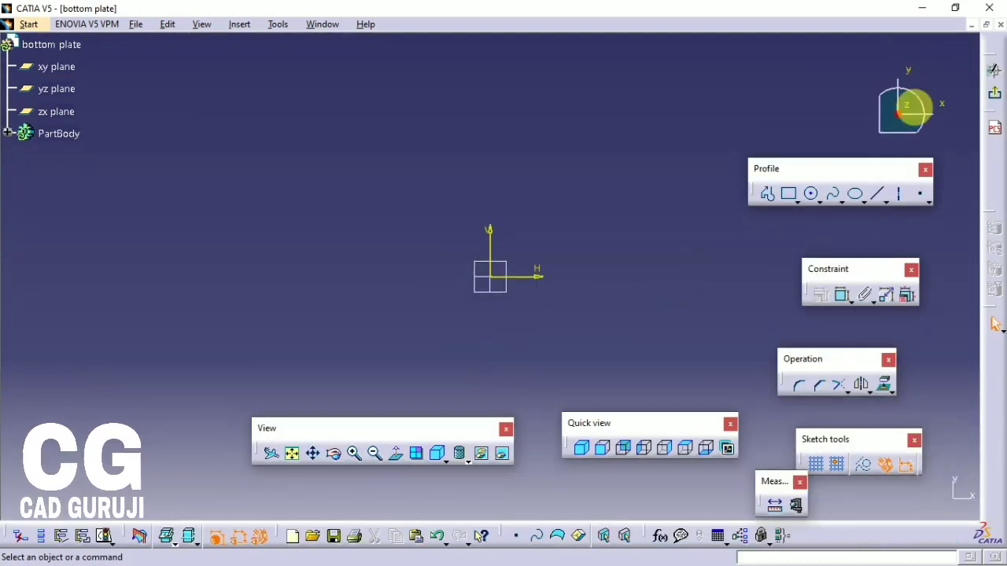
pyautogui.click(790, 196)
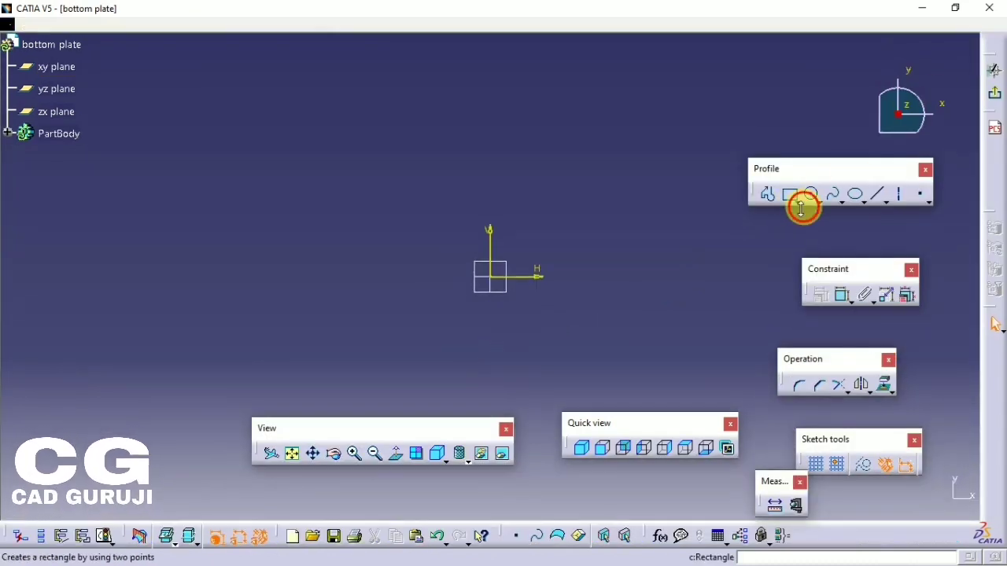
pyautogui.click(800, 204)
pyautogui.click(955, 218)
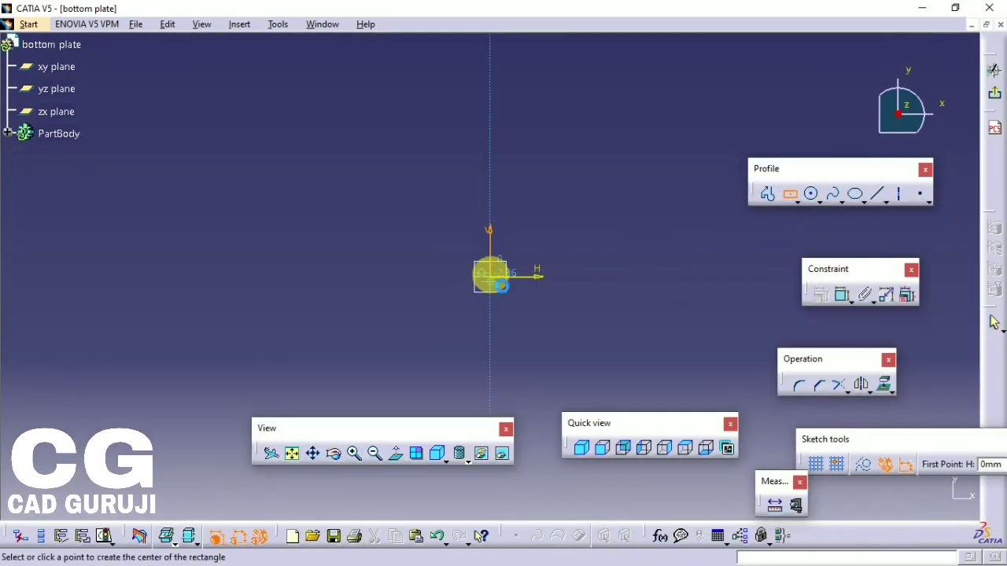
pyautogui.click(491, 275)
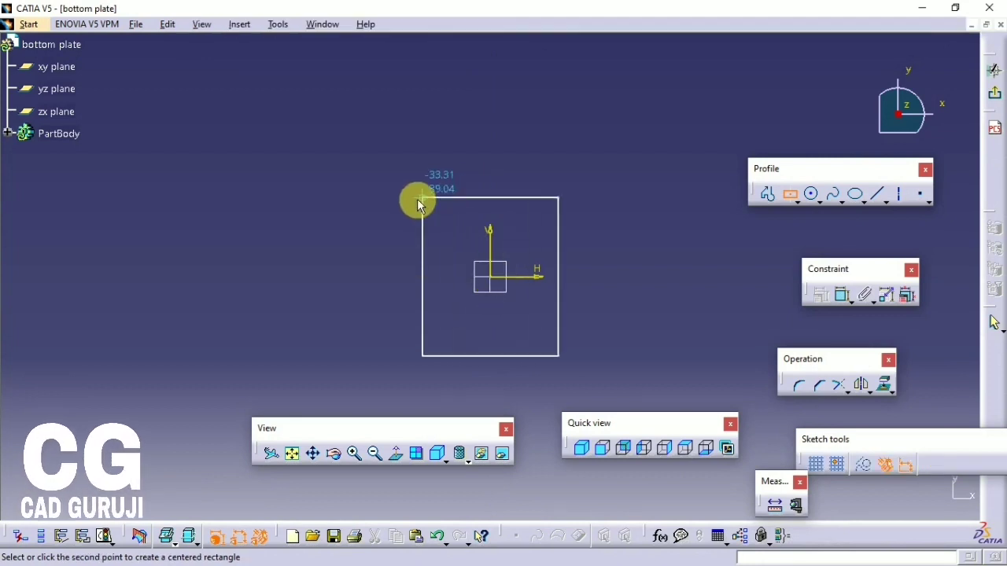
pyautogui.click(372, 192)
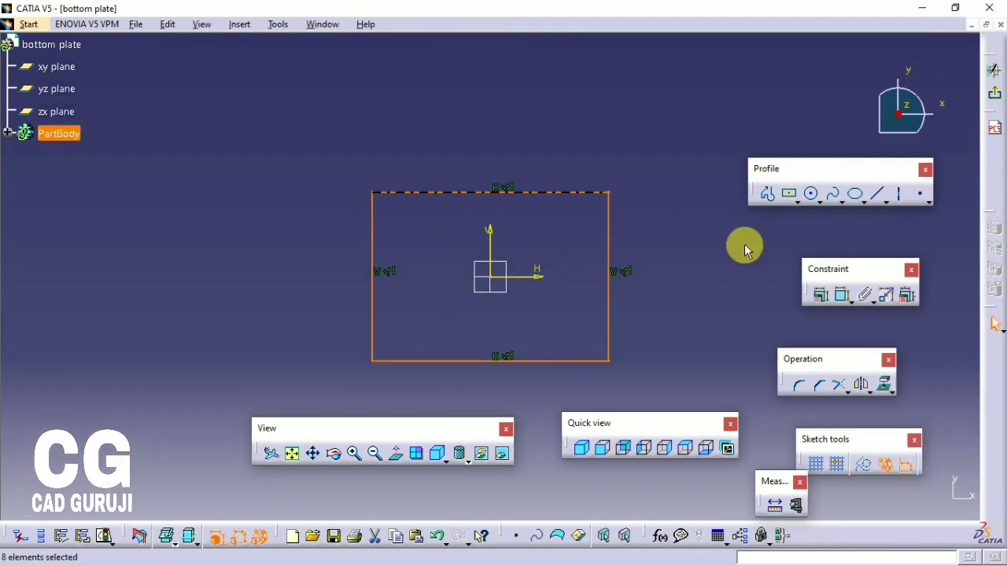
# - Dimension the rectangle with a height of 150 mm and a width of 250 mm
pyautogui.click(805, 196)
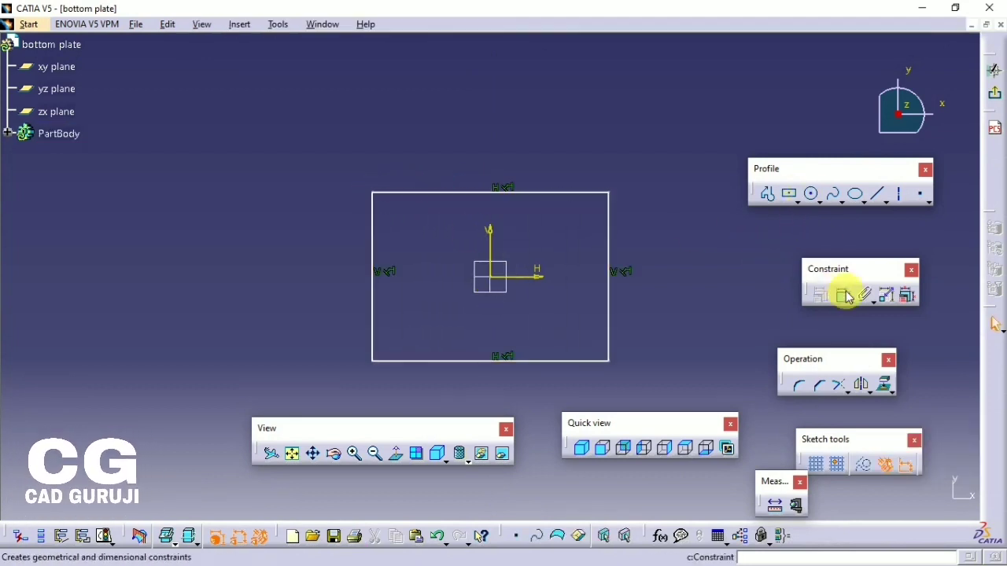
pyautogui.click(550, 192)
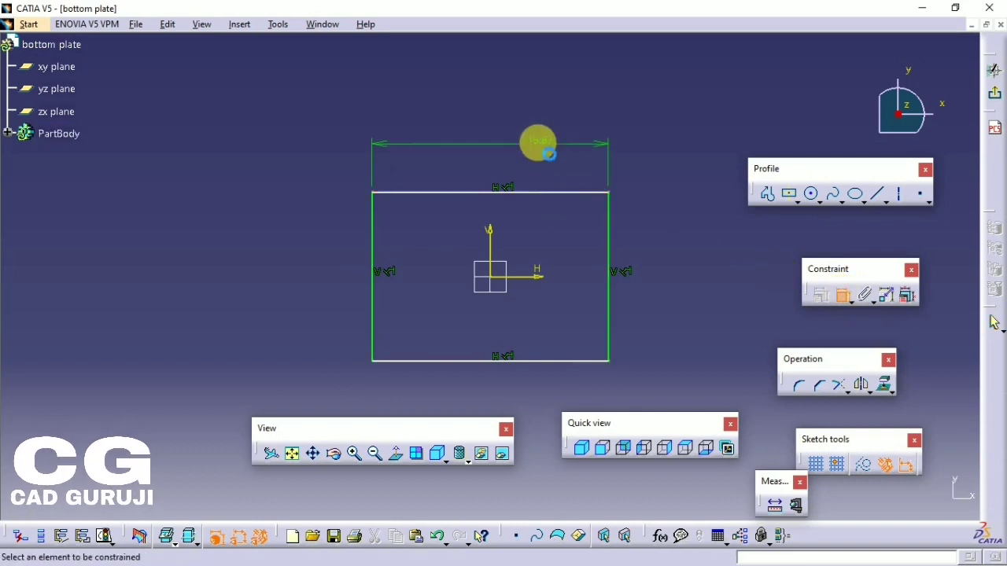
pyautogui.click(535, 143)
pyautogui.click(610, 254)
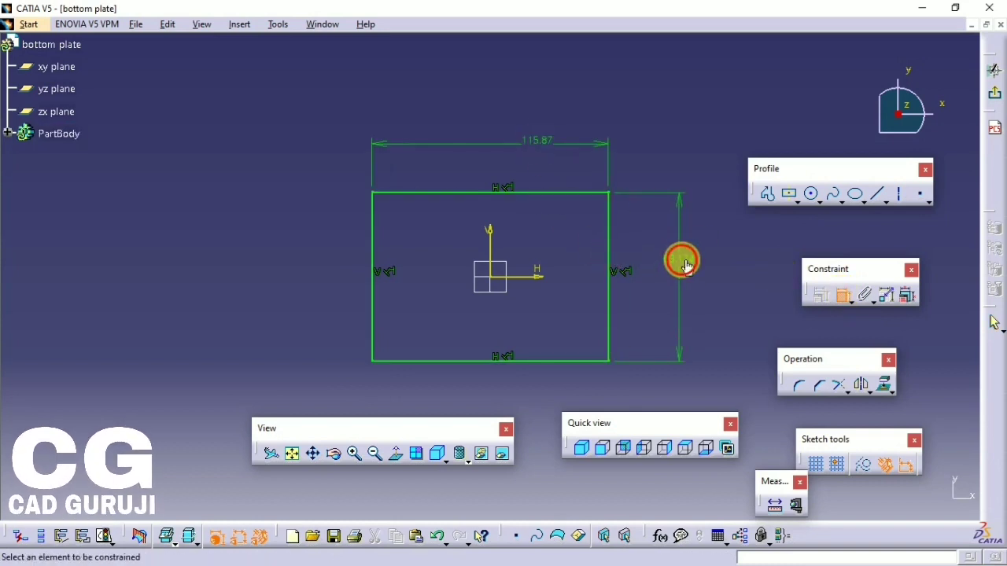
pyautogui.doubleClick(684, 265)
pyautogui.write('15')
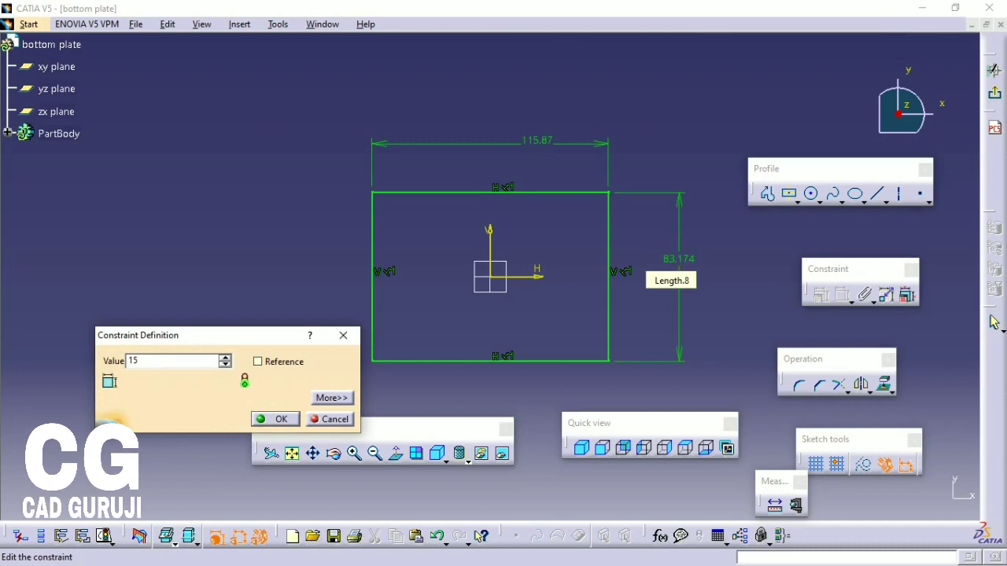
pyautogui.write('0')
pyautogui.press('Return')
pyautogui.doubleClick(540, 72)
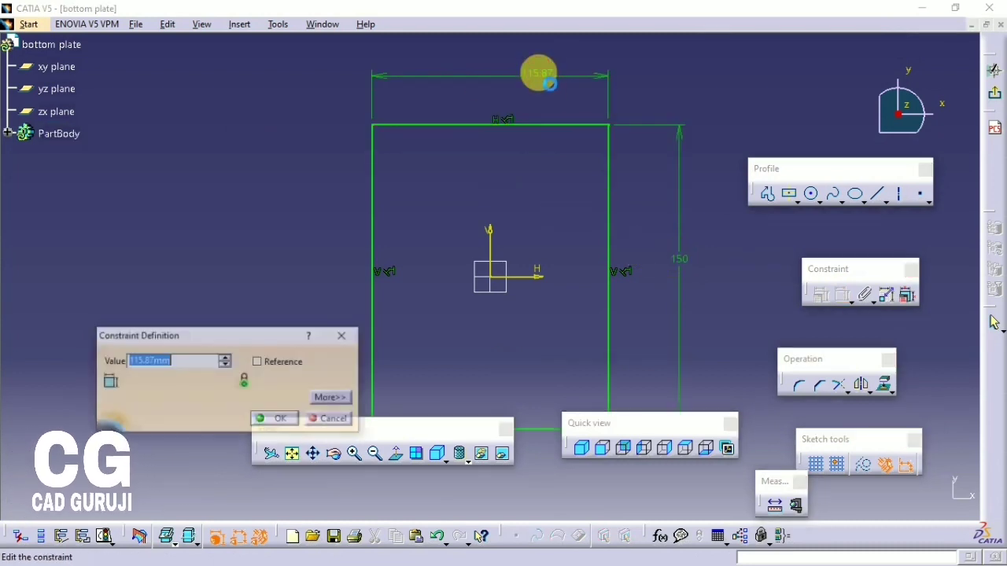
pyautogui.write('250')
pyautogui.press('Return')
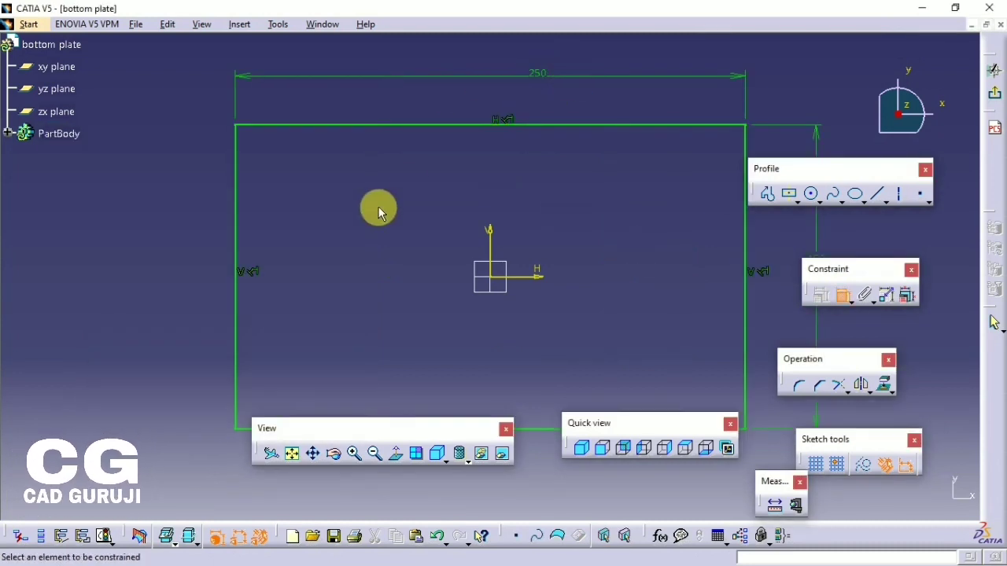
# - Sketch a circle about 35 mm in diameter on the vertical axis, about 38 mm above the rectangle's lower edge
pyautogui.moveTo(377, 207)
pyautogui.mouseDown(button='middle')
pyautogui.moveTo(388, 232)
pyautogui.moveTo(373, 198)
pyautogui.mouseUp(button='middle')
pyautogui.click(894, 210)
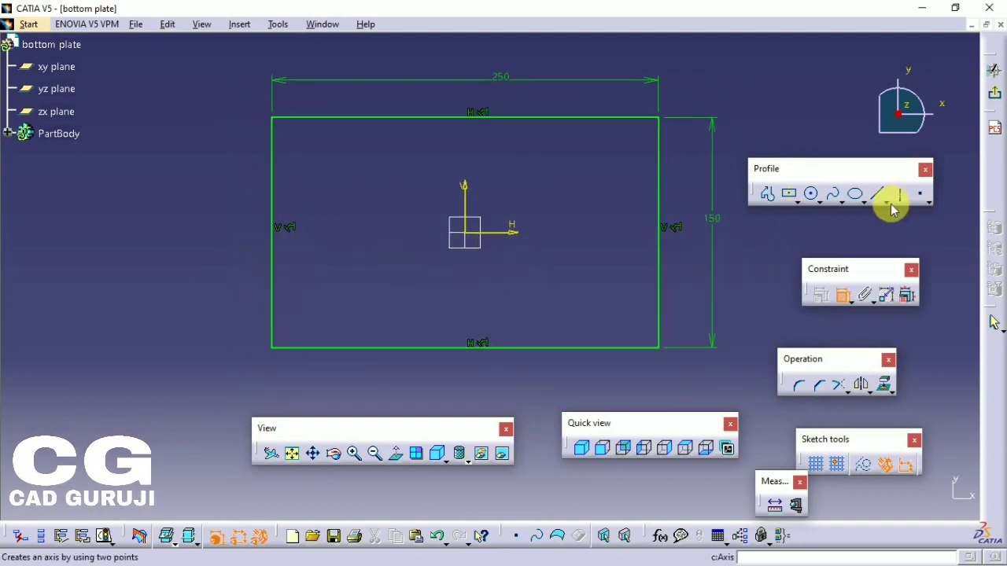
pyautogui.click(812, 196)
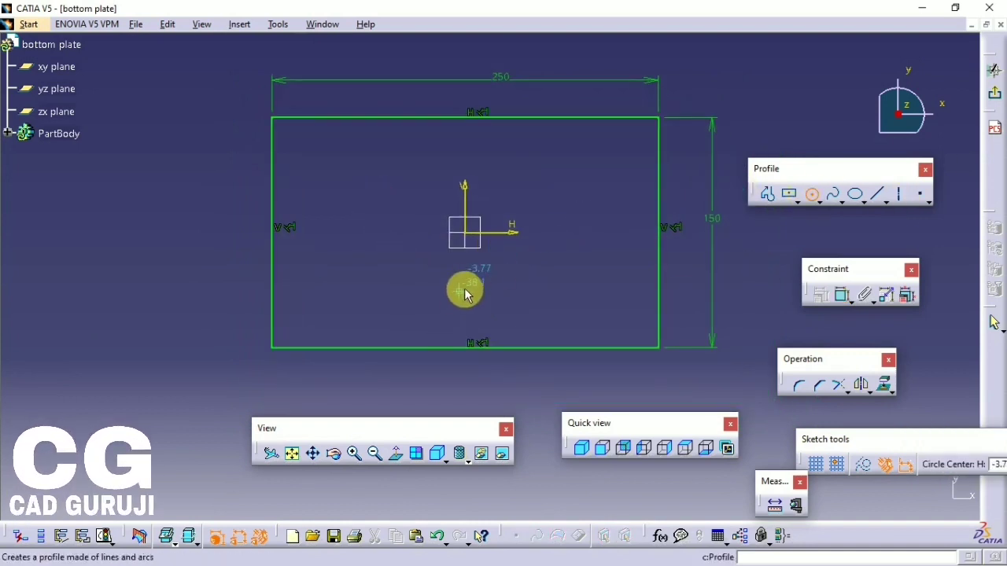
pyautogui.click(466, 289)
pyautogui.click(450, 266)
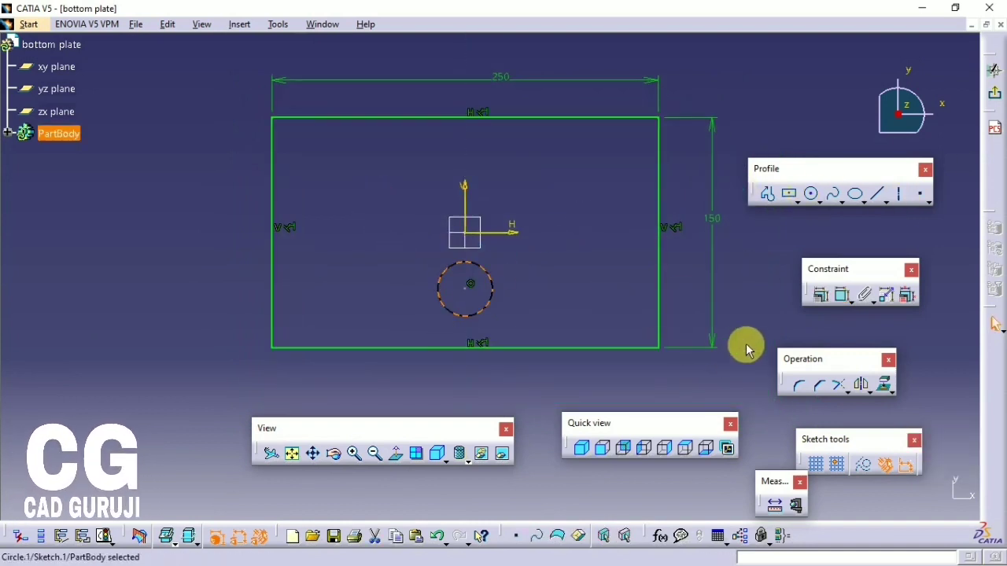
# - Dimension the circle's diameter and the distance from its center to the rectangle's lower edge
pyautogui.click(835, 304)
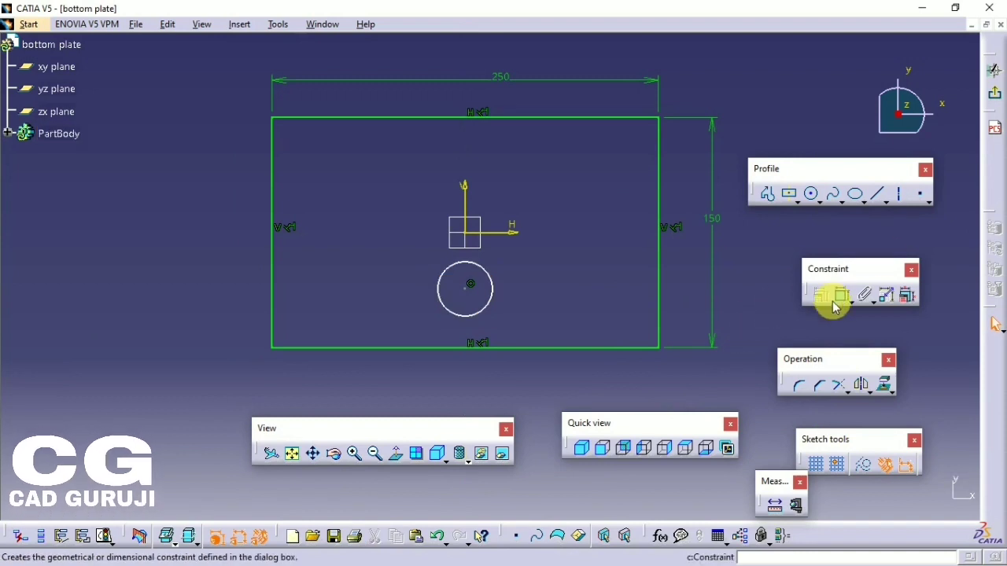
pyautogui.click(469, 288)
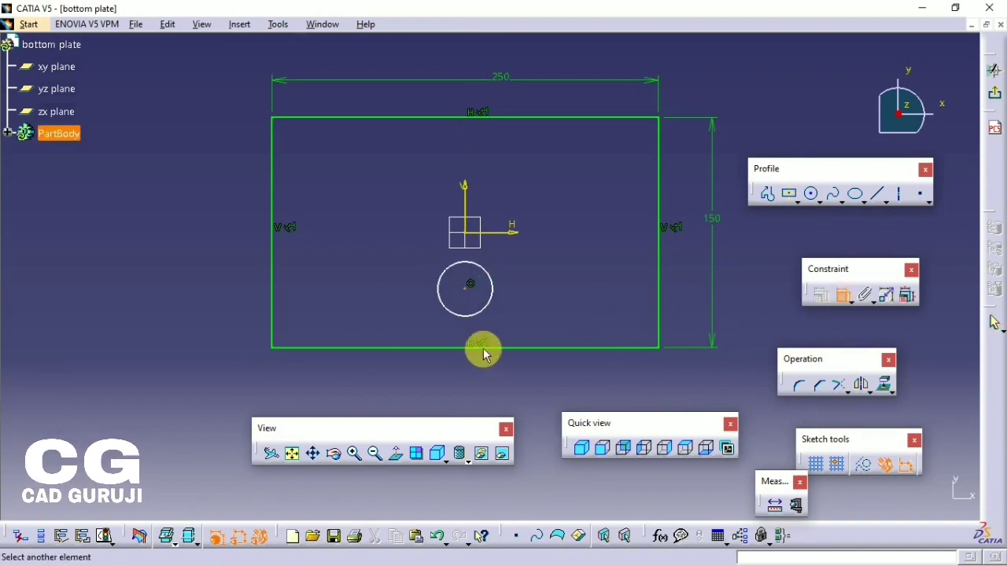
pyautogui.click(488, 348)
pyautogui.click(228, 311)
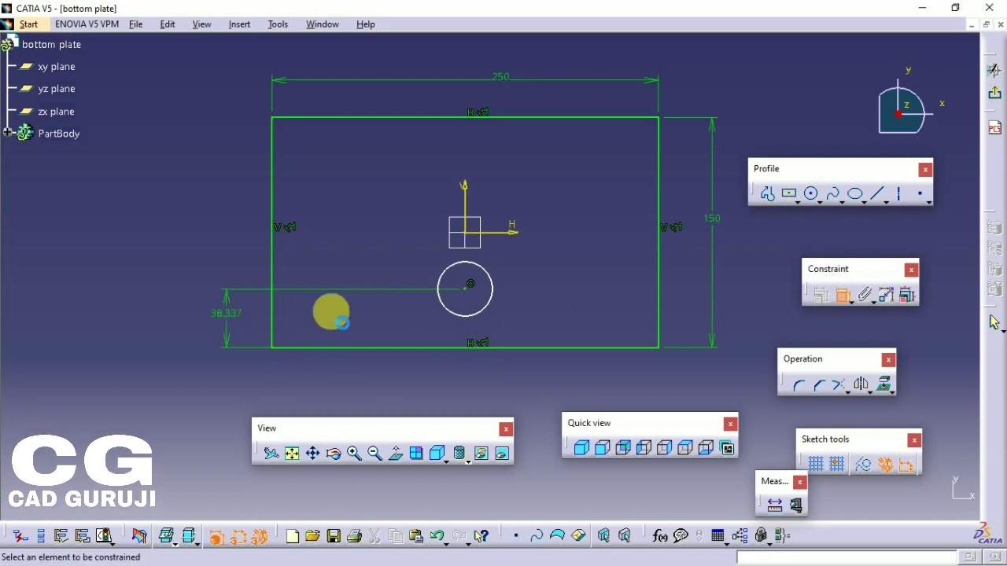
pyautogui.click(501, 308)
pyautogui.click(550, 249)
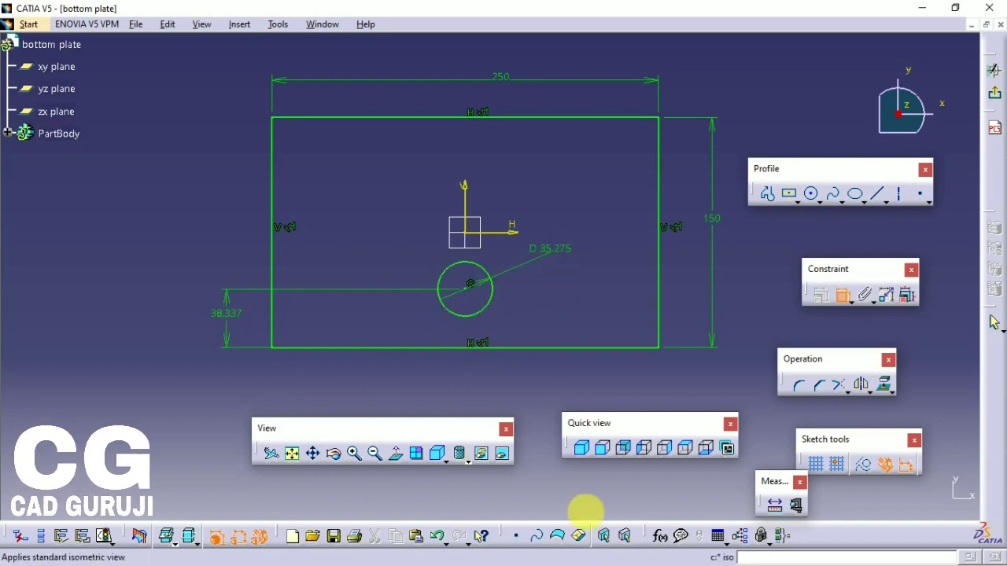
# - Check the diameter and position of the large hole in the PDF drawing in Edge, and return to CATIA
pyautogui.hotkey('alt', 'Tab')
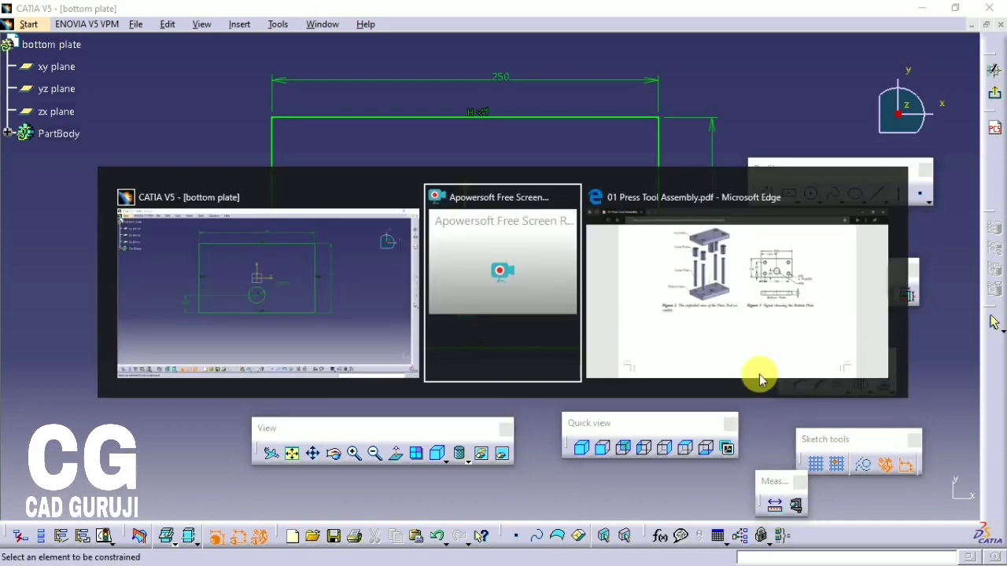
pyautogui.click(739, 292)
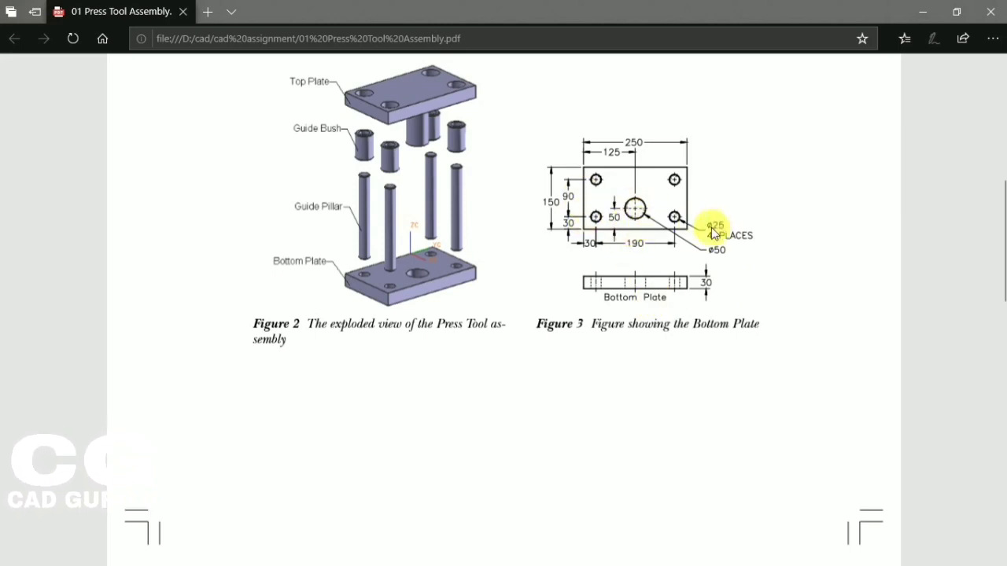
pyautogui.hotkey('alt', 'Tab')
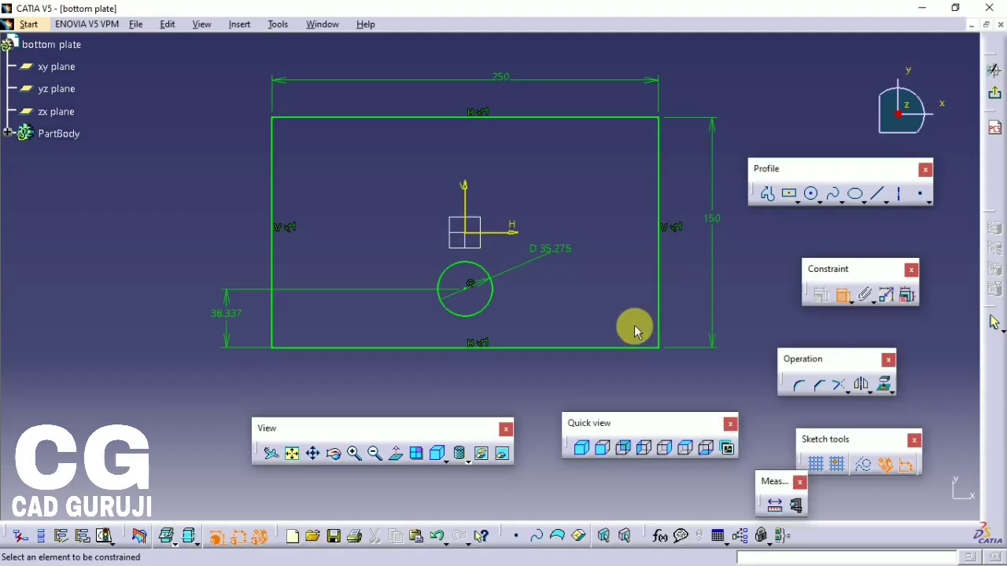
# - Set both the circle's diameter and its center distance from the lower edge to 50 mm, and exit the sketch
pyautogui.doubleClick(555, 251)
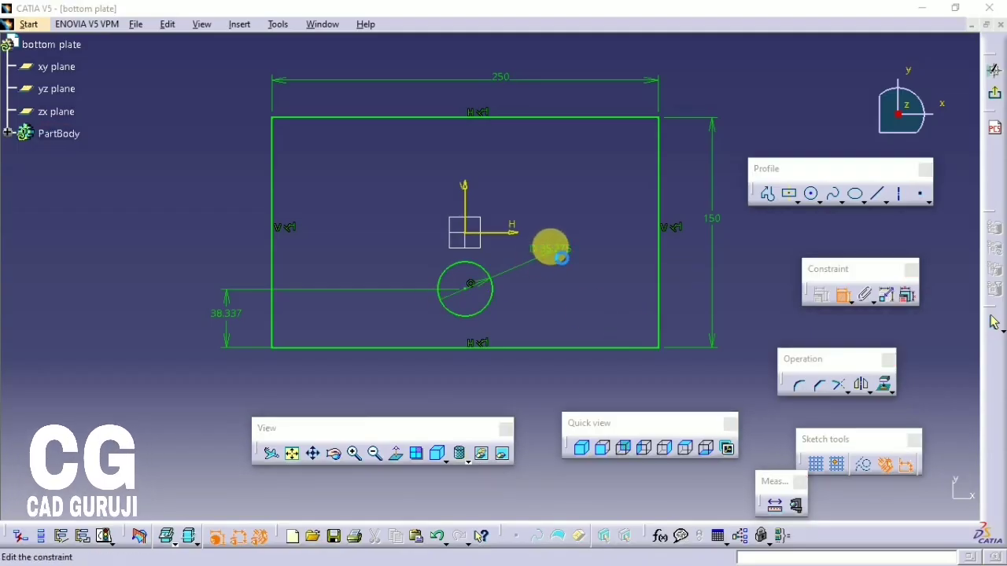
pyautogui.press('Return')
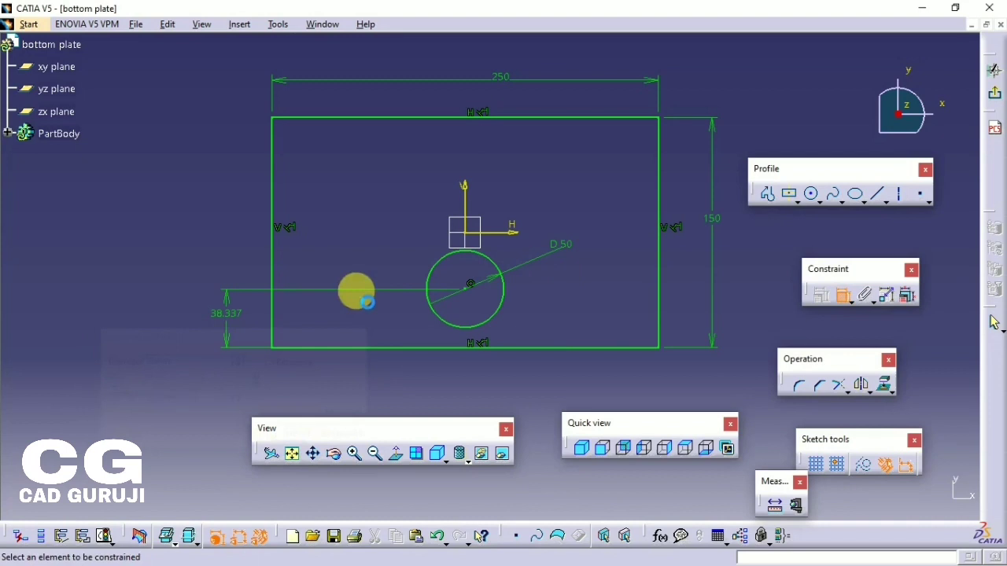
pyautogui.doubleClick(226, 313)
pyautogui.write('50')
pyautogui.press('Return')
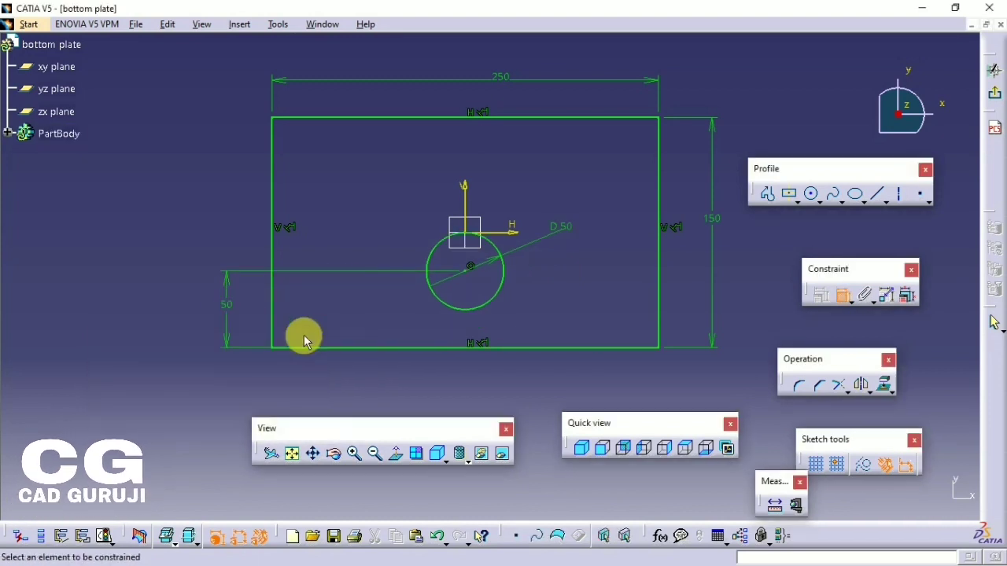
pyautogui.click(994, 94)
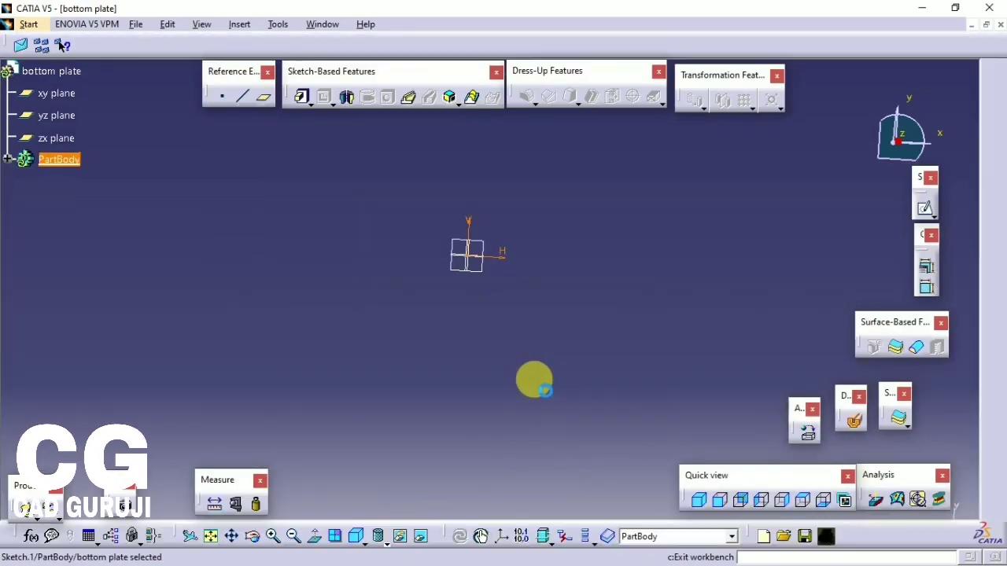
# - Check the Bottom Plate's corner hole dimensions and thickness in the PDF drawing in Edge
pyautogui.hotkey('alt', 'Tab')
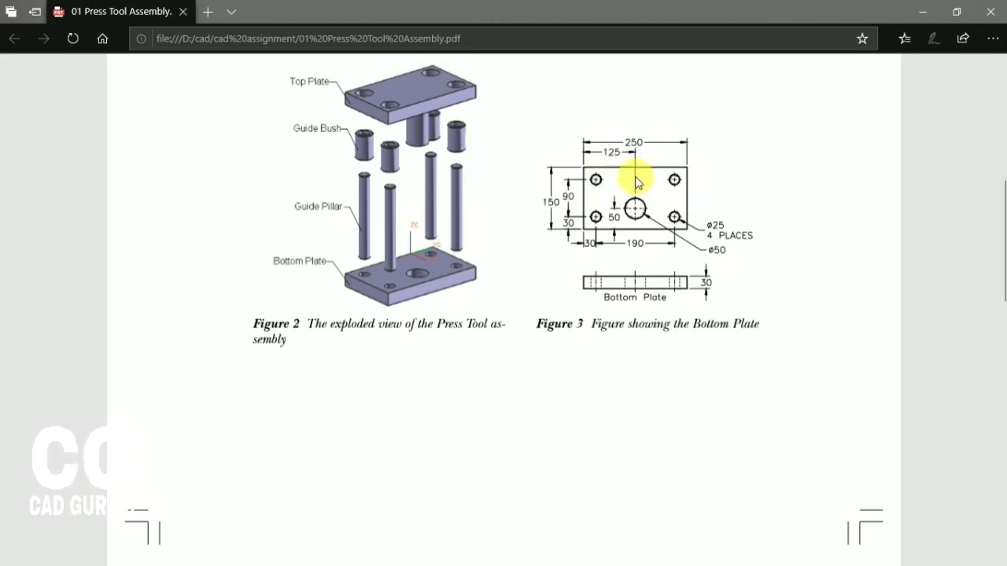
pyautogui.hotkey('alt', 'Tab')
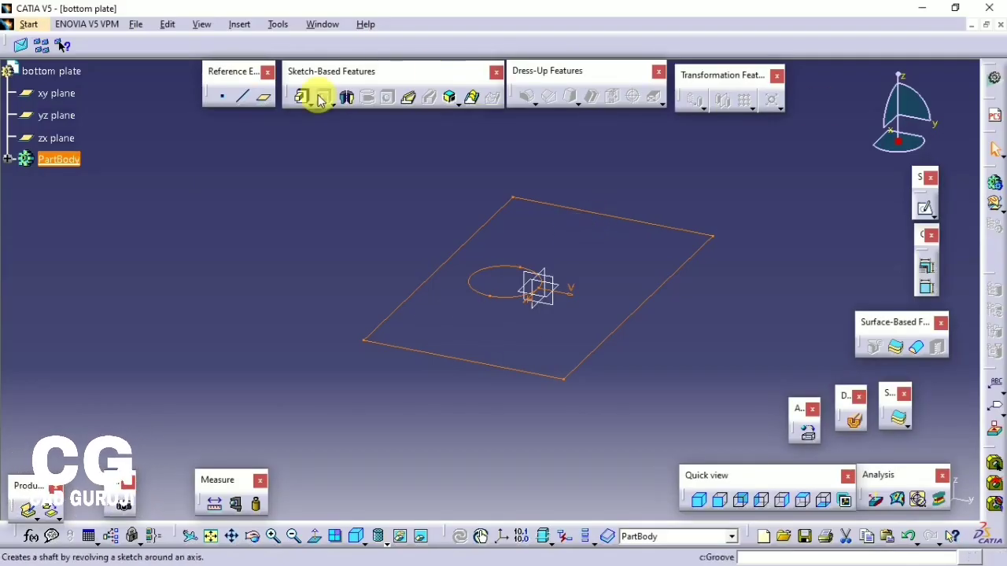
pyautogui.hotkey('alt', 'Tab')
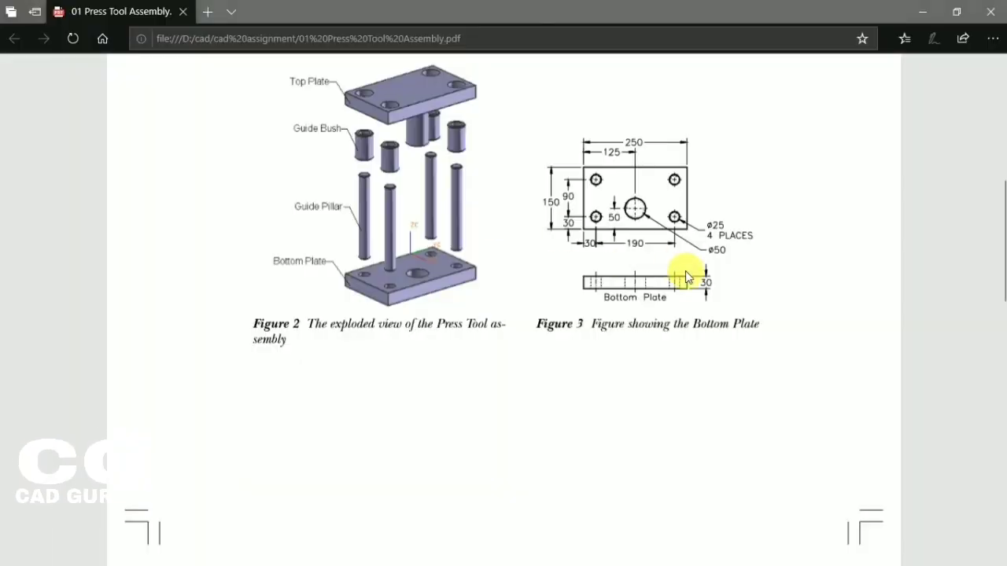
# - Return to CATIA, pad the rectangle-and-circle sketch by 30 mm, and show the plate in isometric view
pyautogui.hotkey('alt', 'Tab')
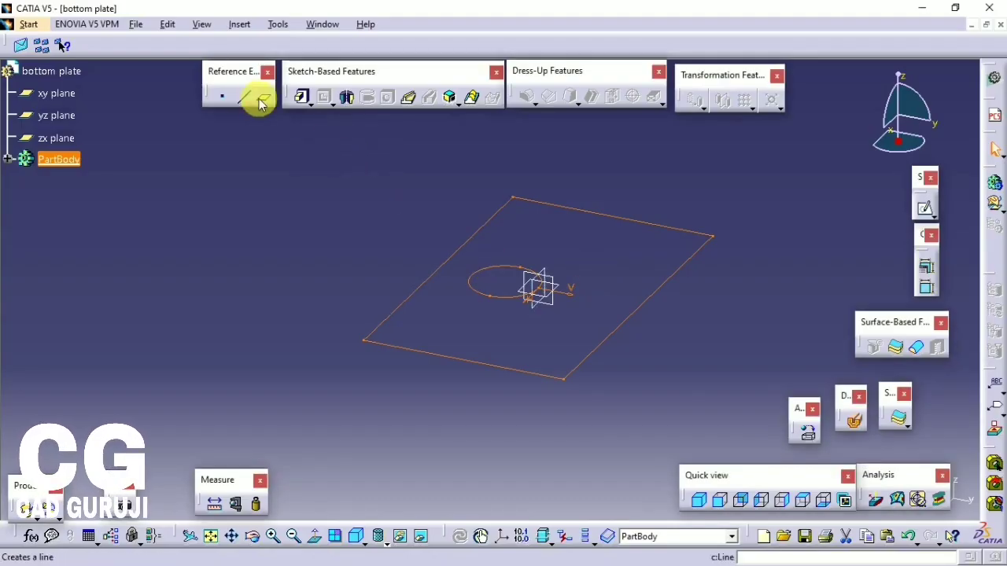
pyautogui.click(301, 97)
pyautogui.click(423, 283)
pyautogui.moveTo(537, 315); pyautogui.dragTo(674, 202, button='middle')
pyautogui.write('30mm')
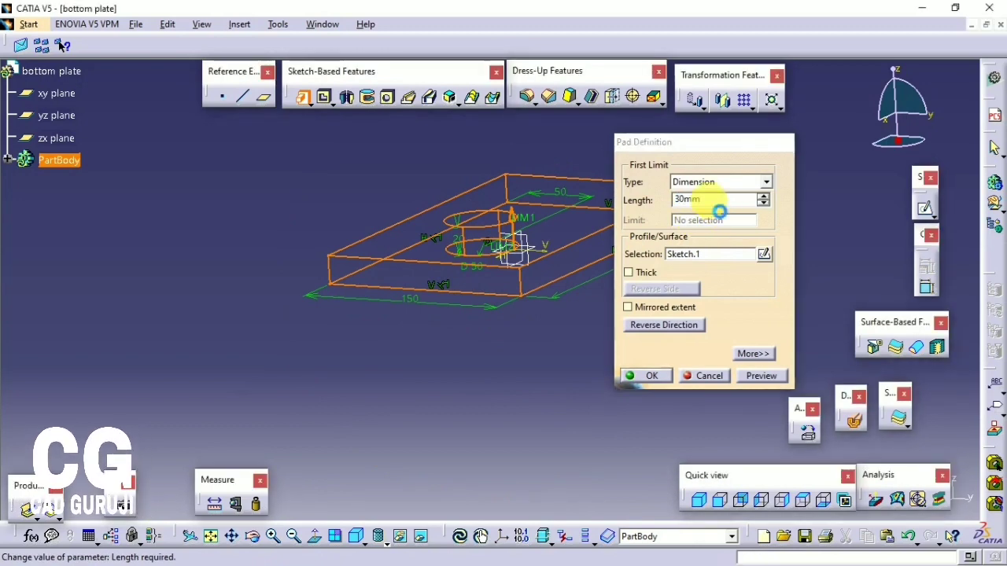
pyautogui.press('Return')
pyautogui.click(699, 501)
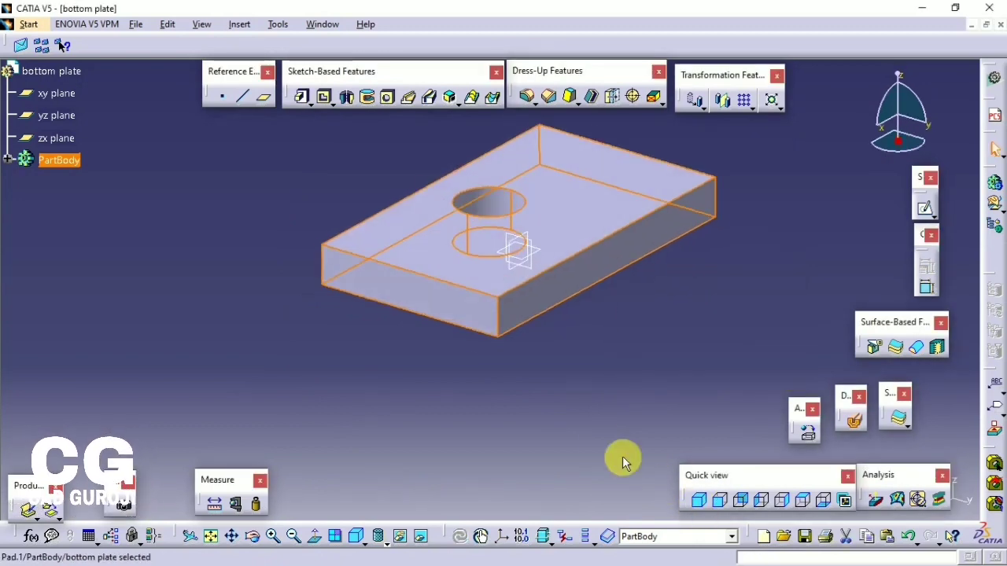
pyautogui.scroll(2, 516, 391)
pyautogui.scroll(-2, 517, 391)
# - Start a hole on the plate's top face near the lower-right corner, open its positioning sketch, and rearrange the two offset dimensions
pyautogui.moveTo(479, 416); pyautogui.dragTo(510, 308, button='middle')
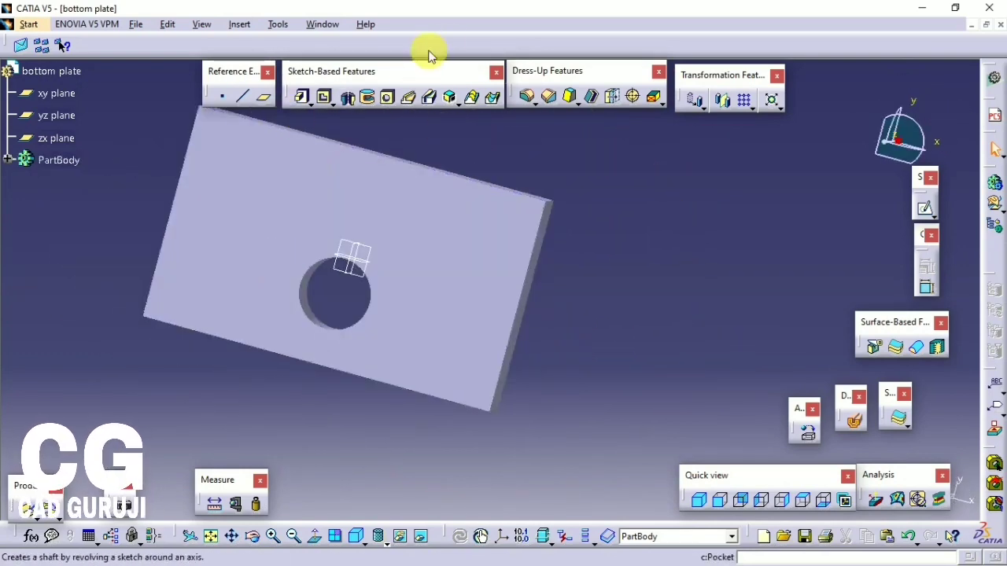
pyautogui.click(387, 97)
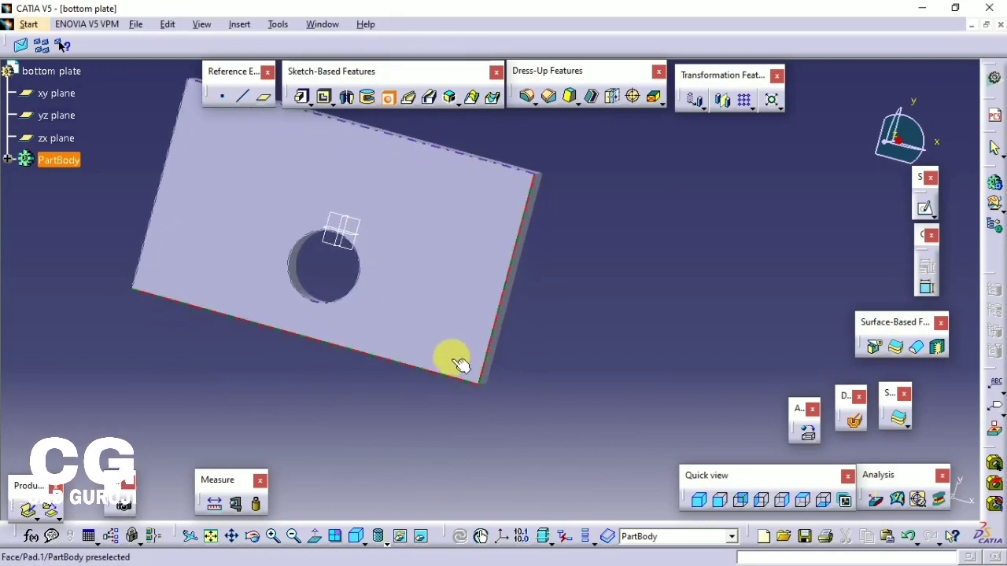
pyautogui.click(453, 349)
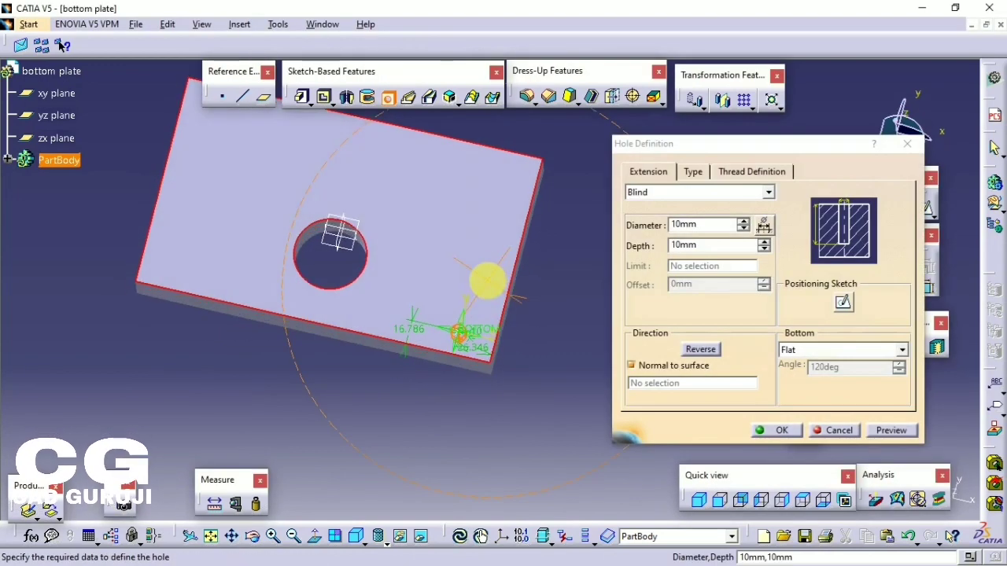
pyautogui.click(840, 302)
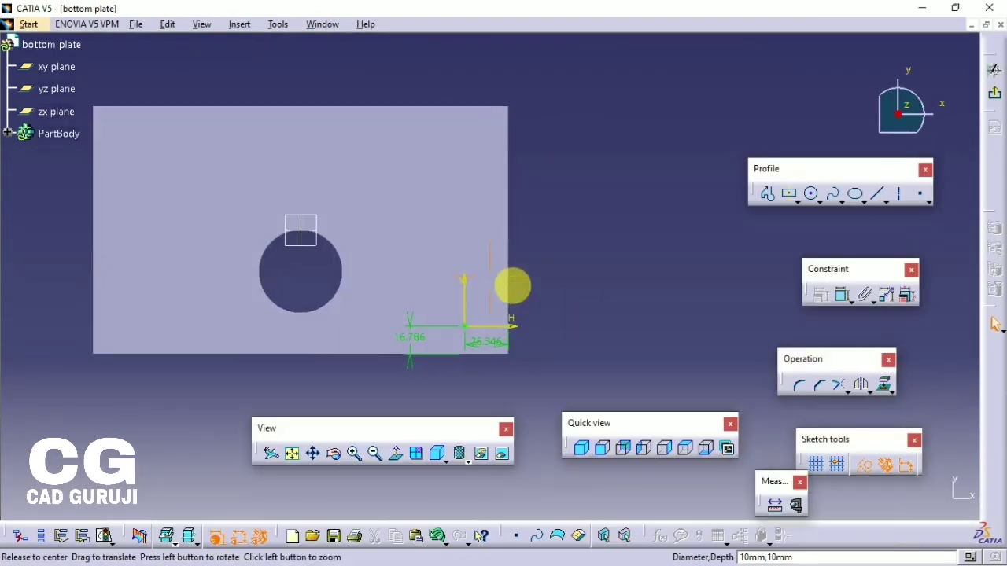
pyautogui.moveTo(512, 287)
pyautogui.mouseDown(button='middle')
pyautogui.moveTo(582, 103)
pyautogui.moveTo(546, 265)
pyautogui.mouseUp(button='middle')
pyautogui.click(546, 265)
pyautogui.moveTo(577, 245); pyautogui.dragTo(573, 159)
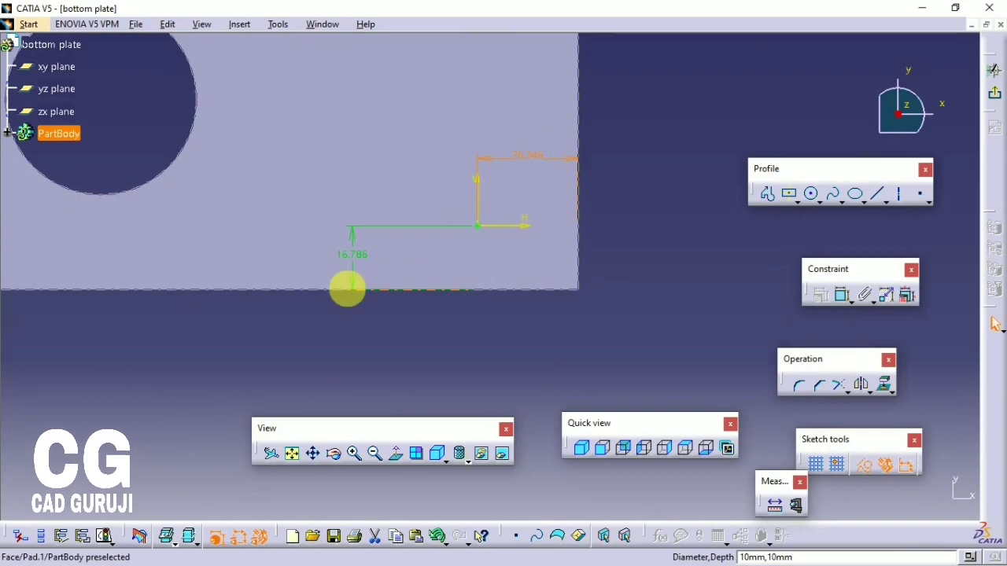
pyautogui.moveTo(359, 282); pyautogui.dragTo(415, 277)
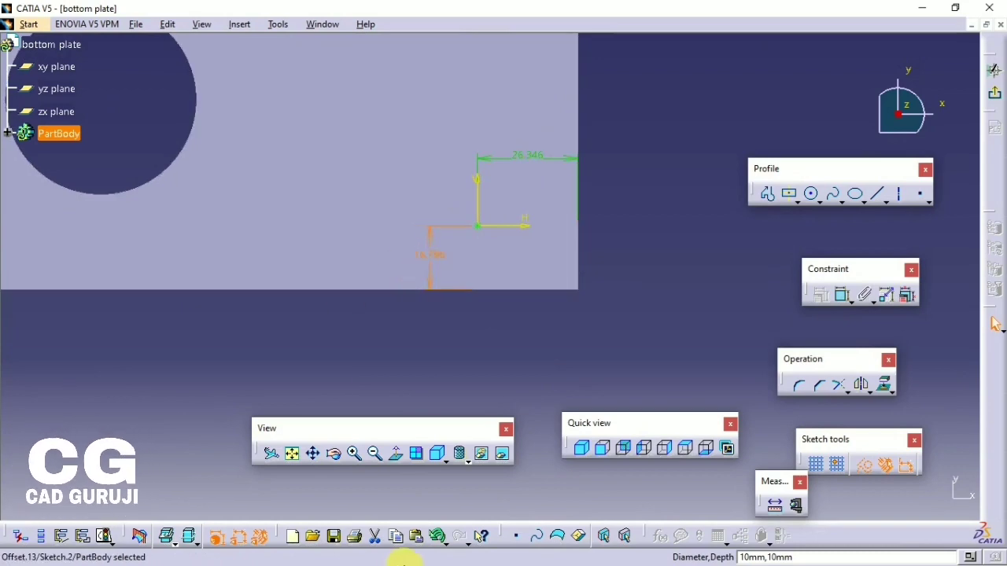
# - Check the corner hole offsets in the PDF drawing in Edge, and set both center distances from the plate edges to 30 mm in CATIA
pyautogui.click(425, 561)
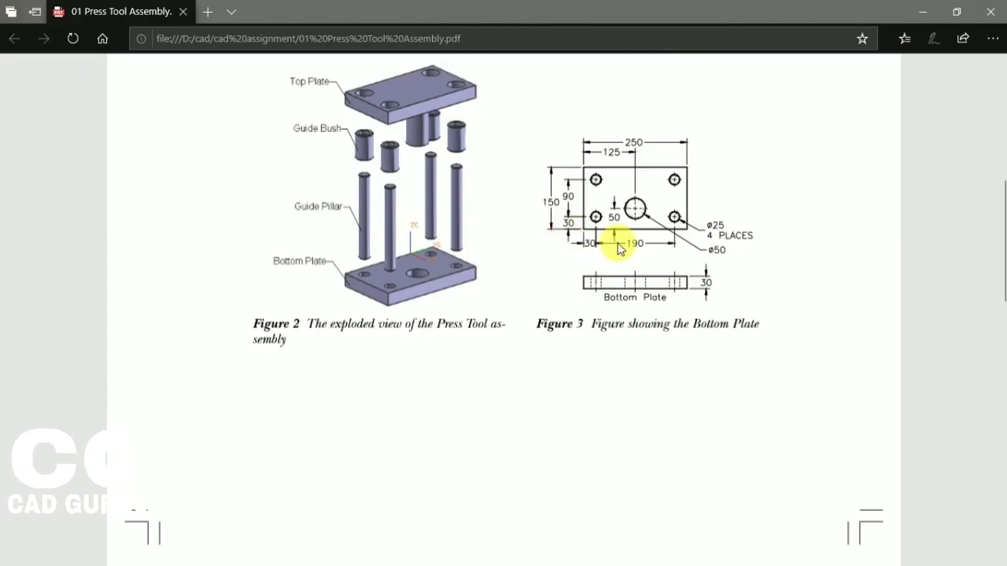
pyautogui.hotkey('alt', 'Tab')
pyautogui.click(434, 244)
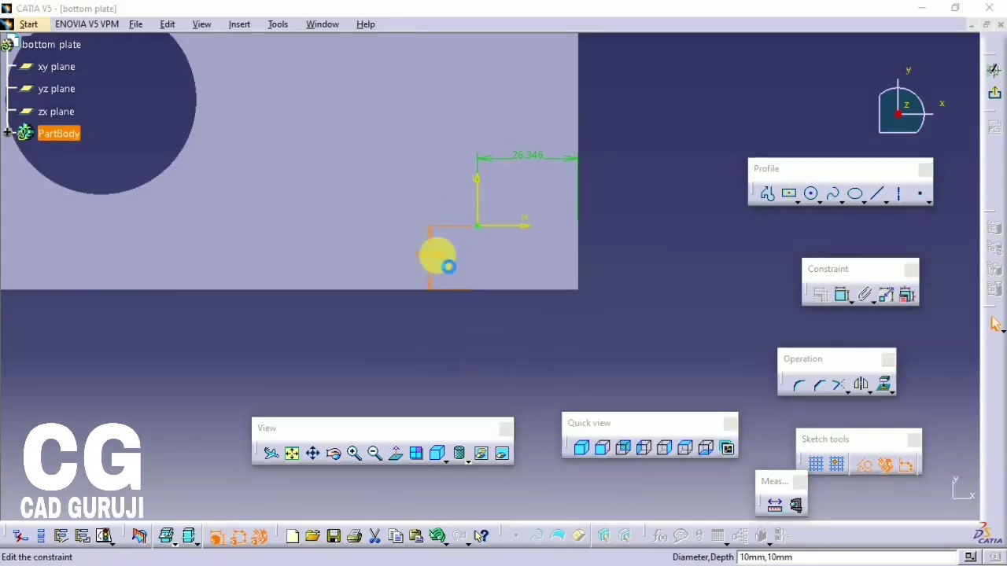
pyautogui.doubleClick(445, 265)
pyautogui.write('30')
pyautogui.press('Return')
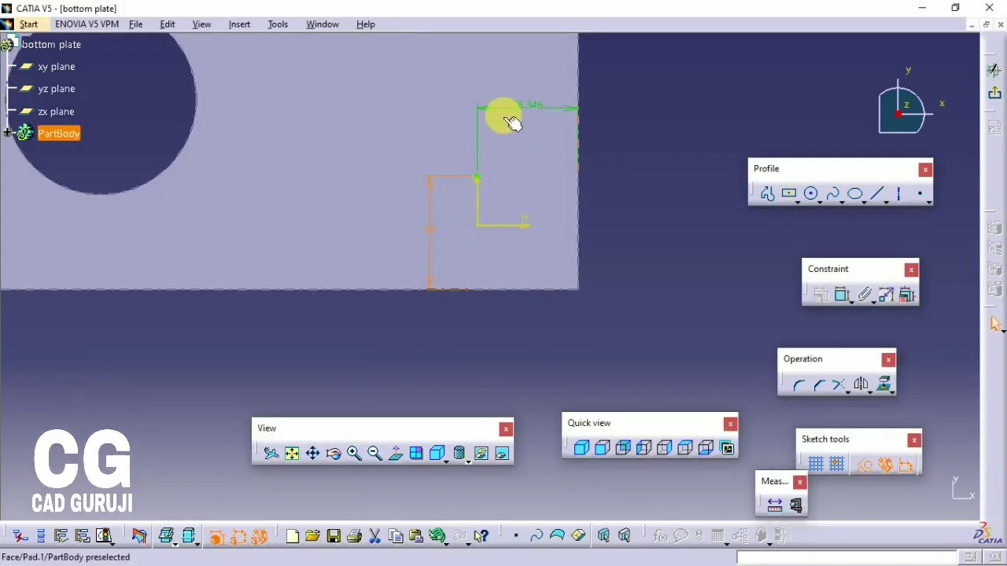
pyautogui.doubleClick(541, 115)
pyautogui.write('30')
pyautogui.press('Return')
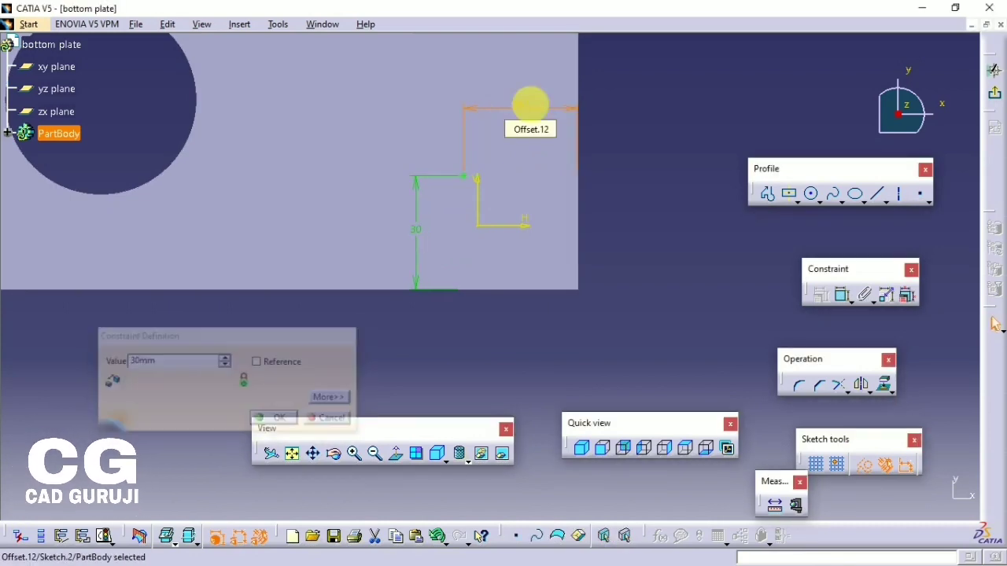
# - Recheck the corner hole dimensions in the PDF drawing in Edge, return to CATIA, and exit the hole's positioning sketch
pyautogui.hotkey('alt', 'Tab')
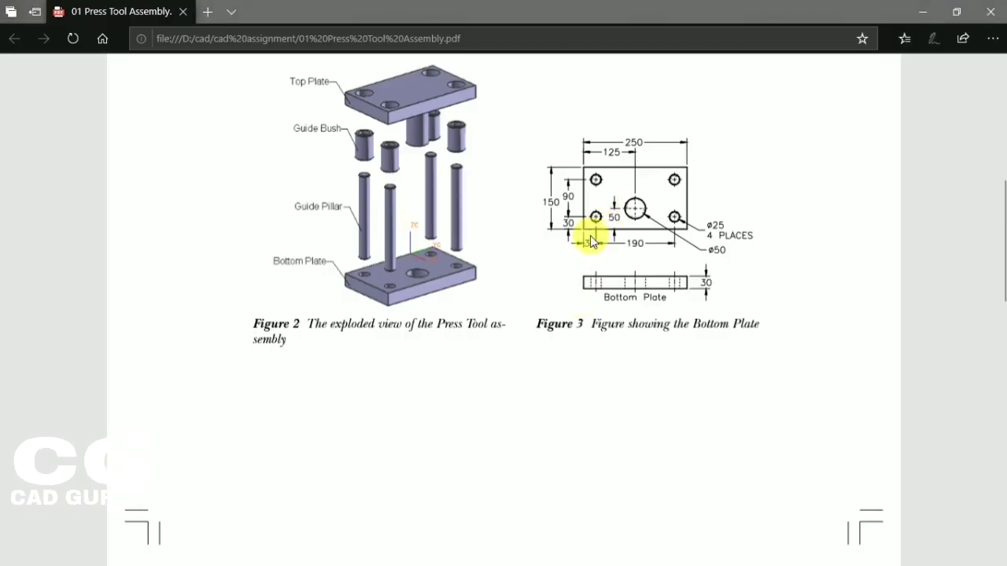
pyautogui.hotkey('alt', 'Tab')
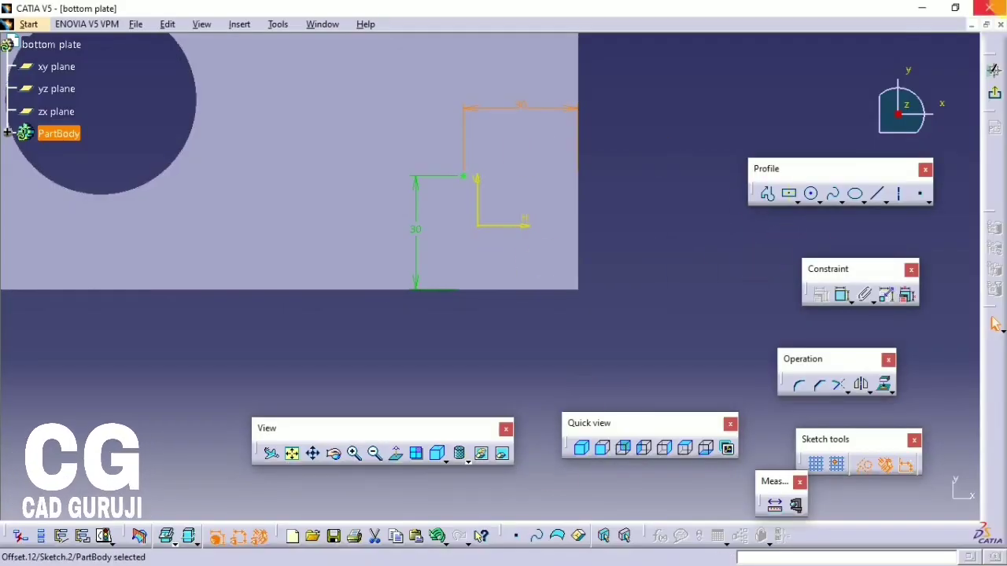
pyautogui.click(995, 93)
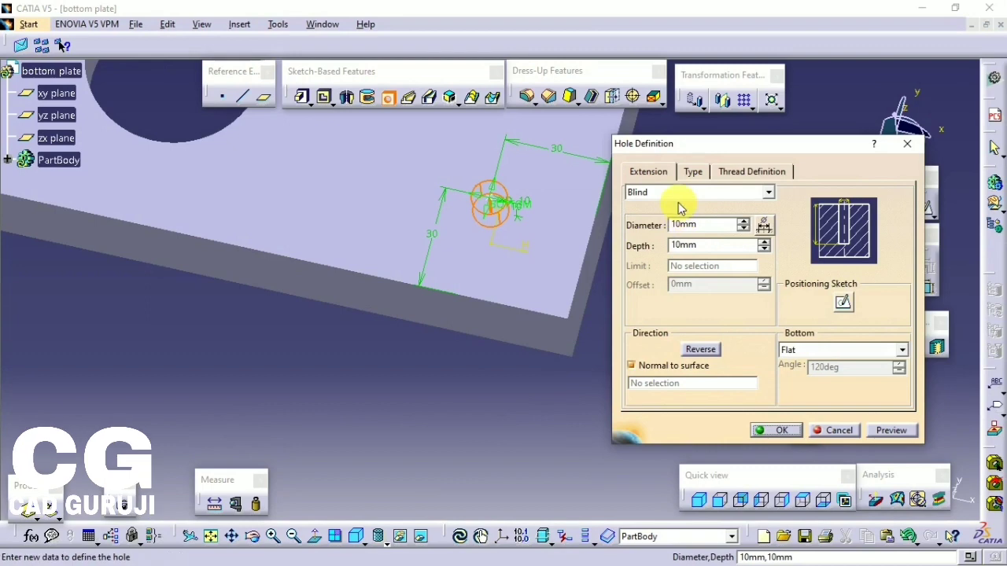
# - Set the hole's extension to Up To Last with a 25 mm diameter, and create it
pyautogui.click(683, 195)
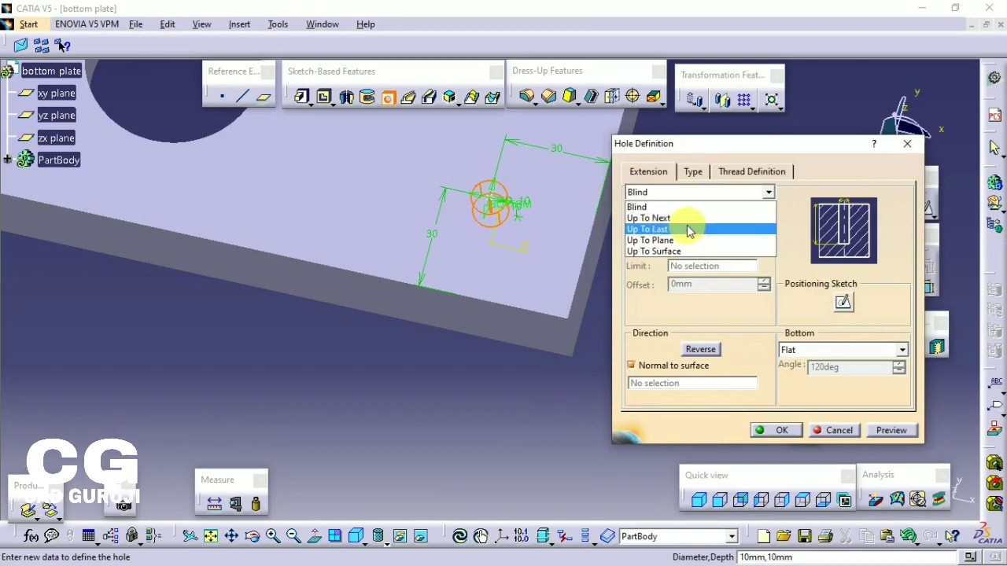
pyautogui.click(689, 228)
pyautogui.click(703, 227)
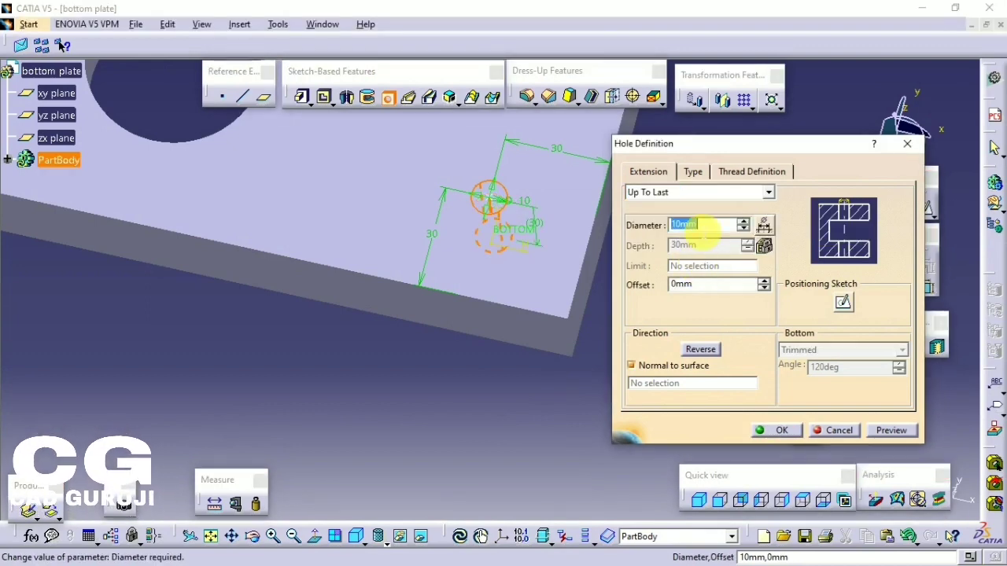
pyautogui.write('25')
pyautogui.press('Return')
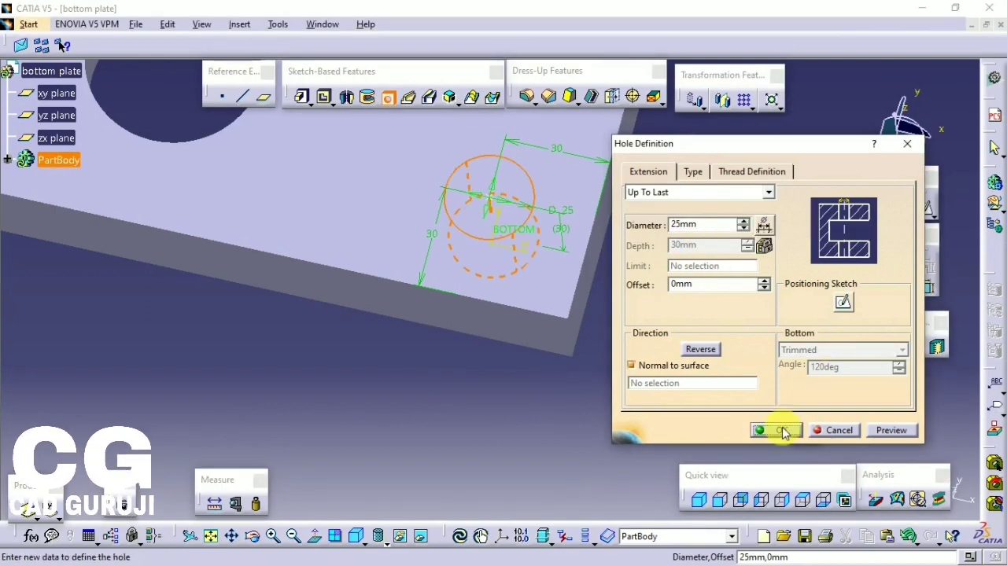
pyautogui.click(781, 431)
pyautogui.moveTo(656, 432); pyautogui.dragTo(433, 422, button='middle')
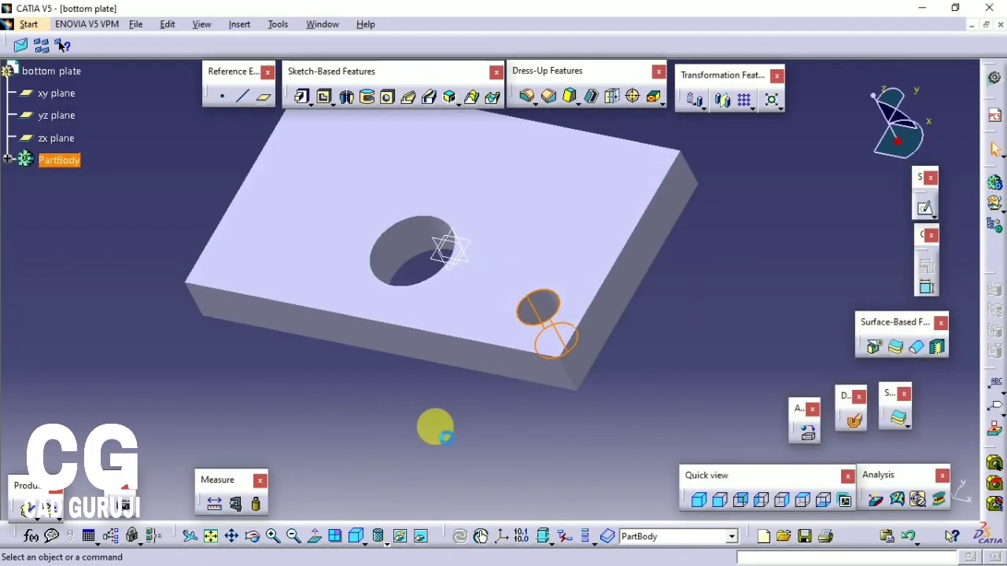
# - Start a rectangular pattern of the corner hole with 2 instances spaced 90 mm along the plate's short edge
pyautogui.click(540, 309)
pyautogui.moveTo(456, 382); pyautogui.dragTo(535, 366, button='middle')
pyautogui.click(8, 160)
pyautogui.click(42, 226)
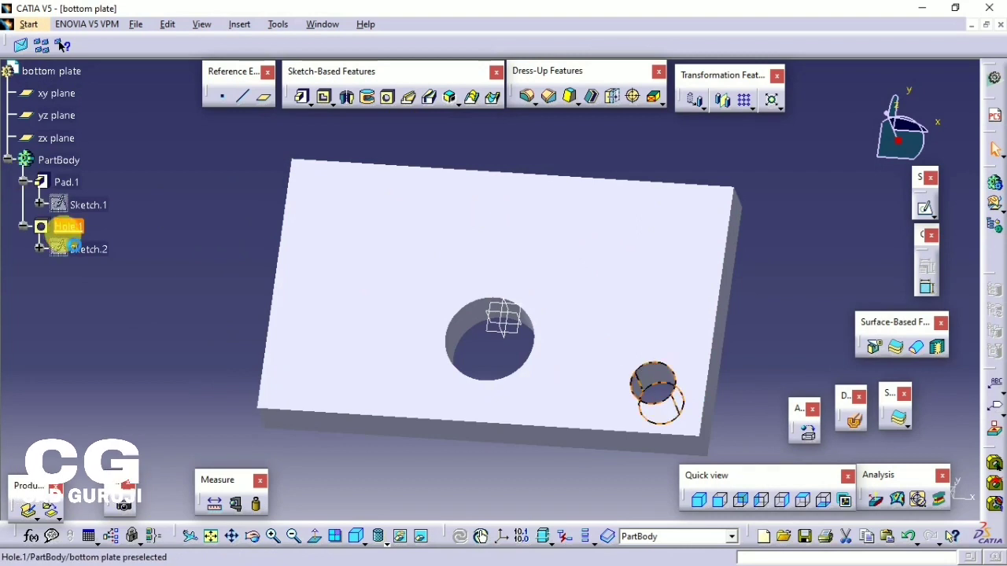
pyautogui.click(743, 100)
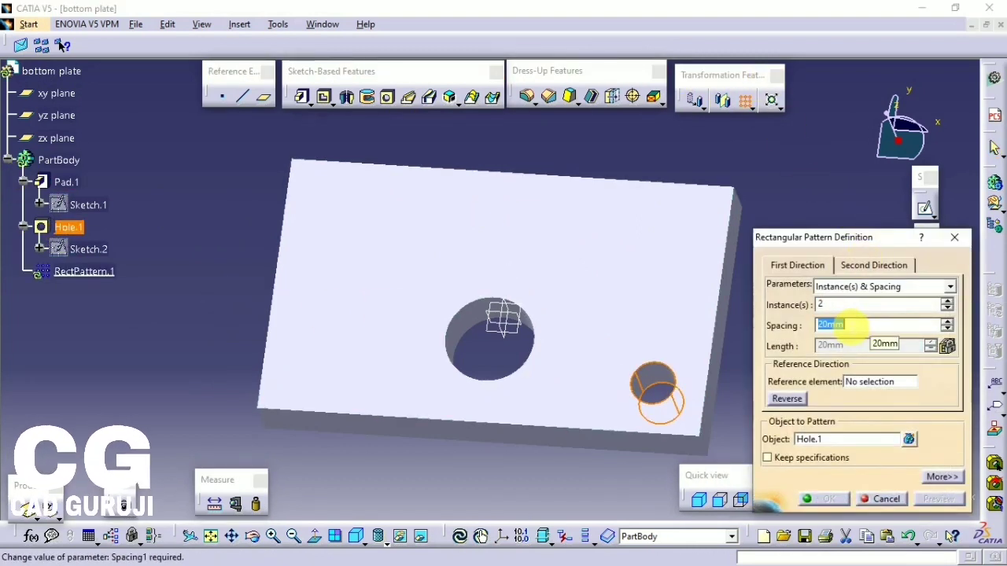
pyautogui.click(824, 324)
pyautogui.write('90')
pyautogui.click(844, 388)
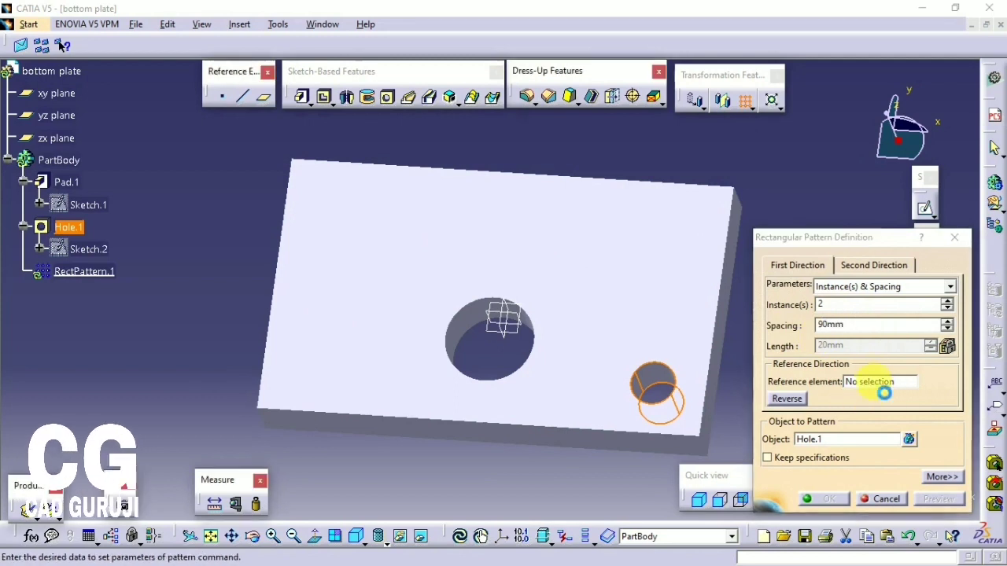
pyautogui.click(863, 383)
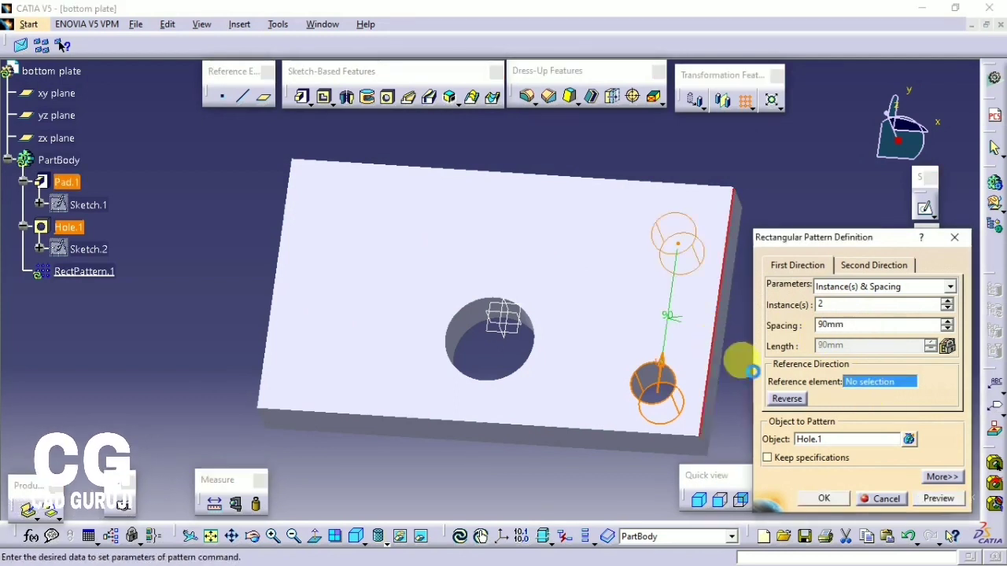
pyautogui.click(712, 346)
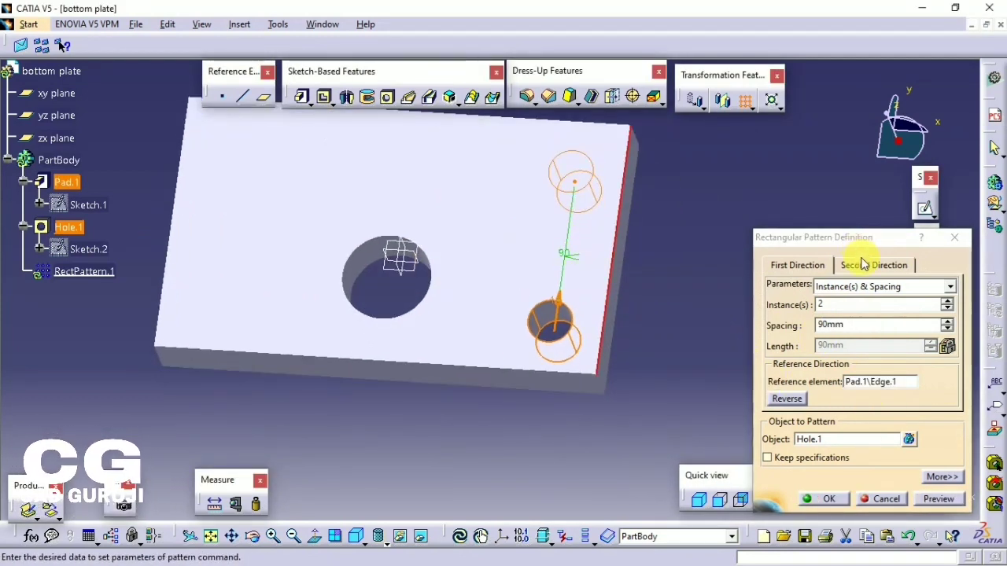
# - Set the pattern's second direction to 2 instances spaced 190 mm along the plate's long edge, reversed onto the plate, and create the pattern
pyautogui.click(873, 265)
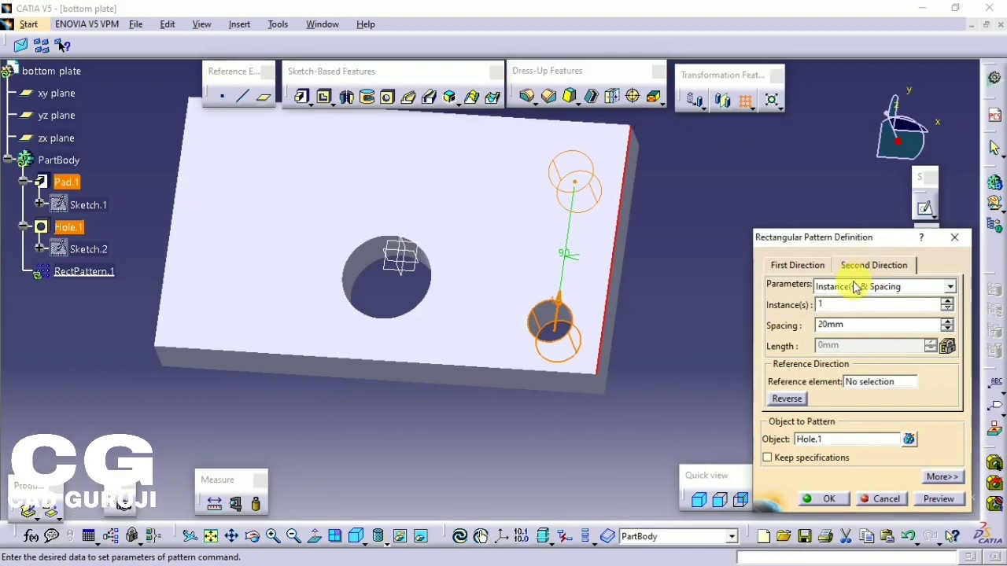
pyautogui.click(838, 326)
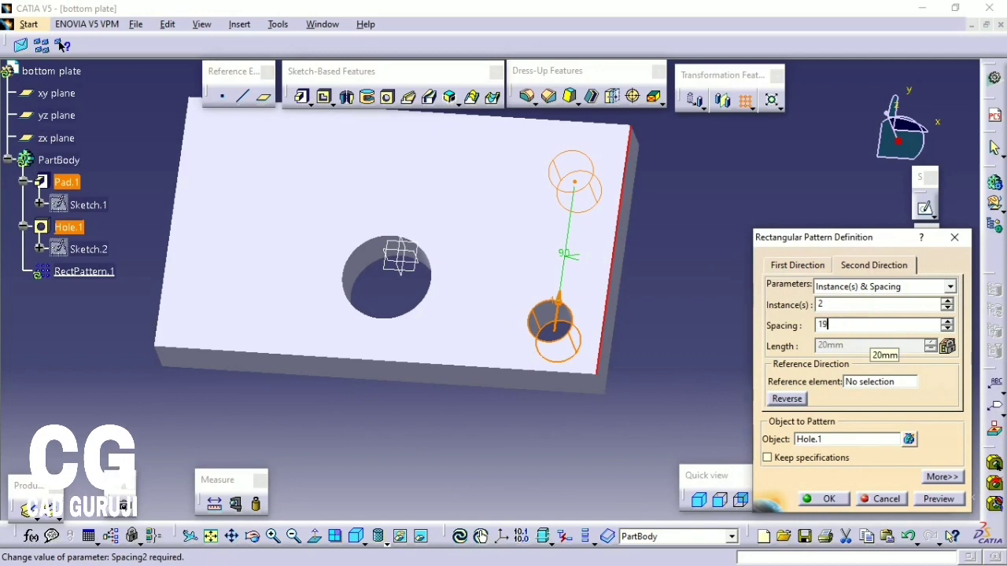
pyautogui.click(893, 388)
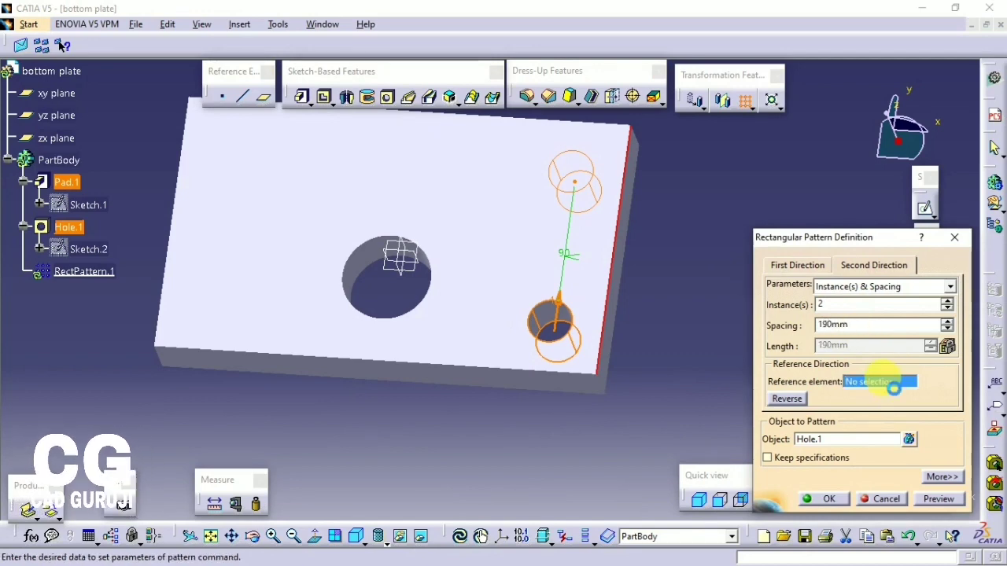
pyautogui.click(472, 368)
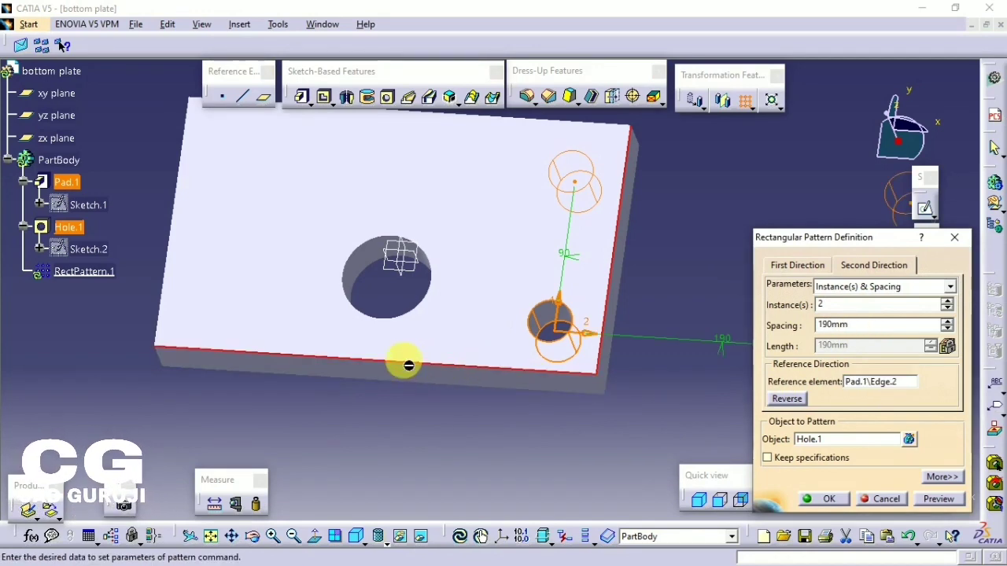
pyautogui.click(802, 400)
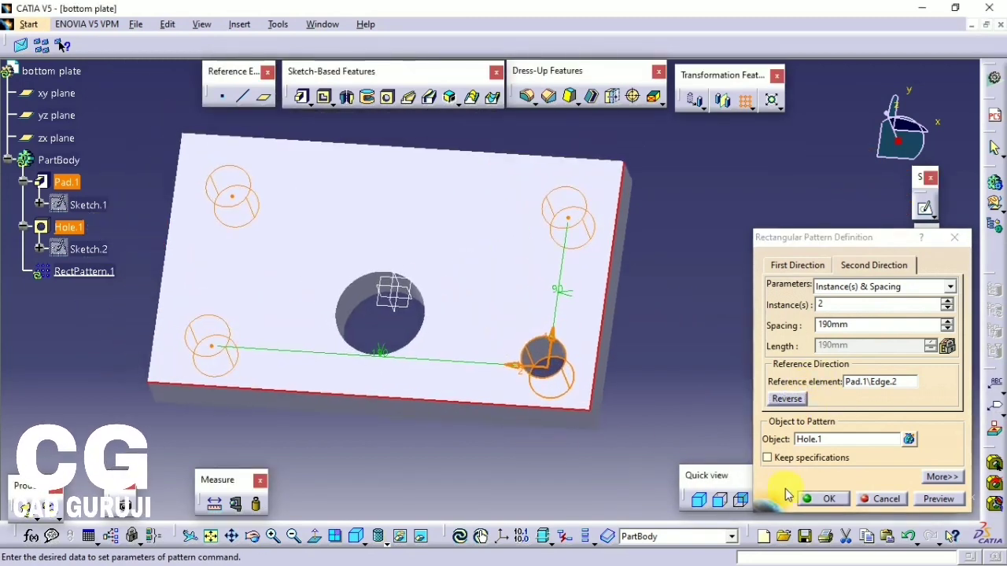
pyautogui.moveTo(614, 420); pyautogui.dragTo(557, 355, button='middle')
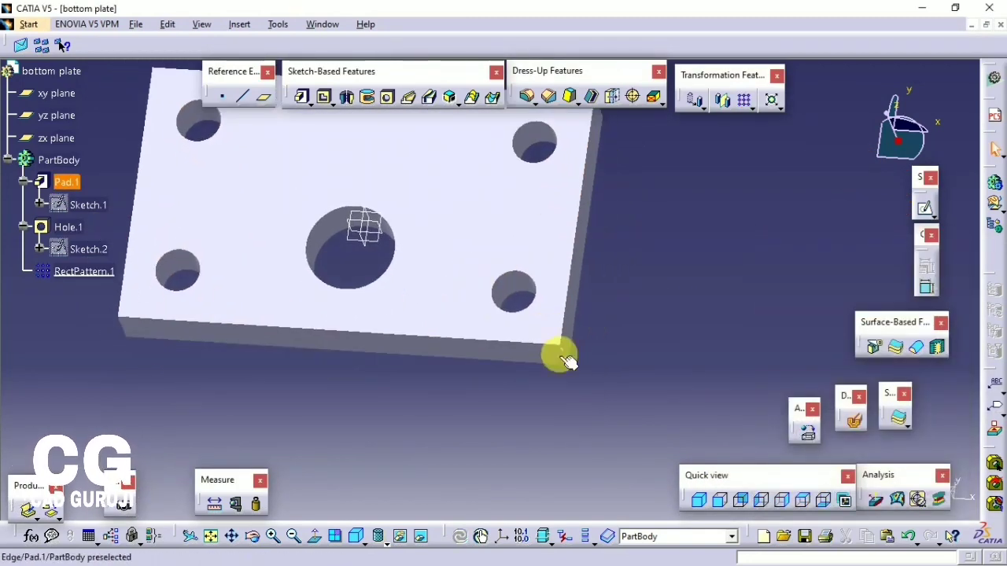
# - Change the fill color of the original corner hole's face to yellow
pyautogui.rightClick(513, 289)
pyautogui.click(543, 327)
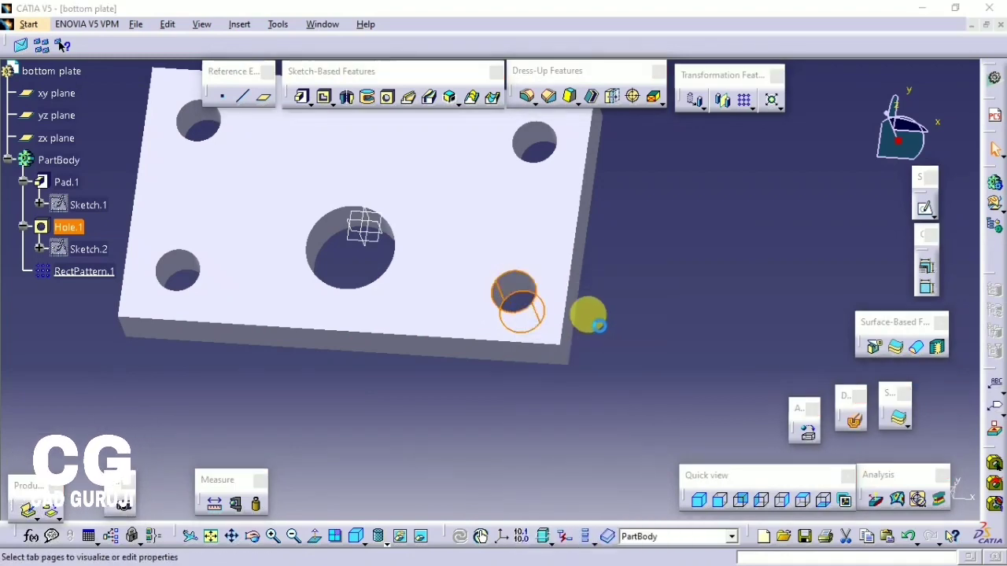
pyautogui.click(622, 115)
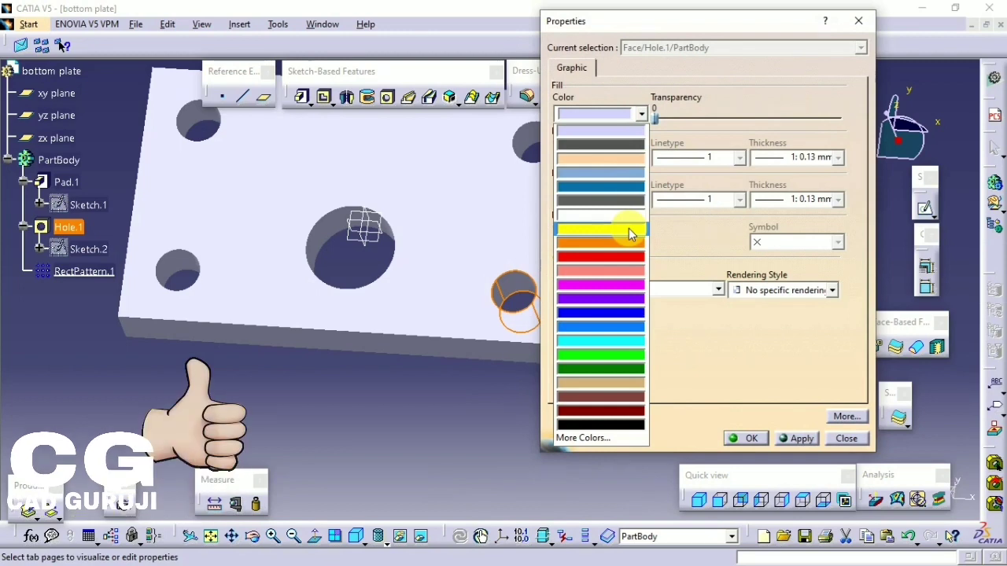
pyautogui.click(629, 228)
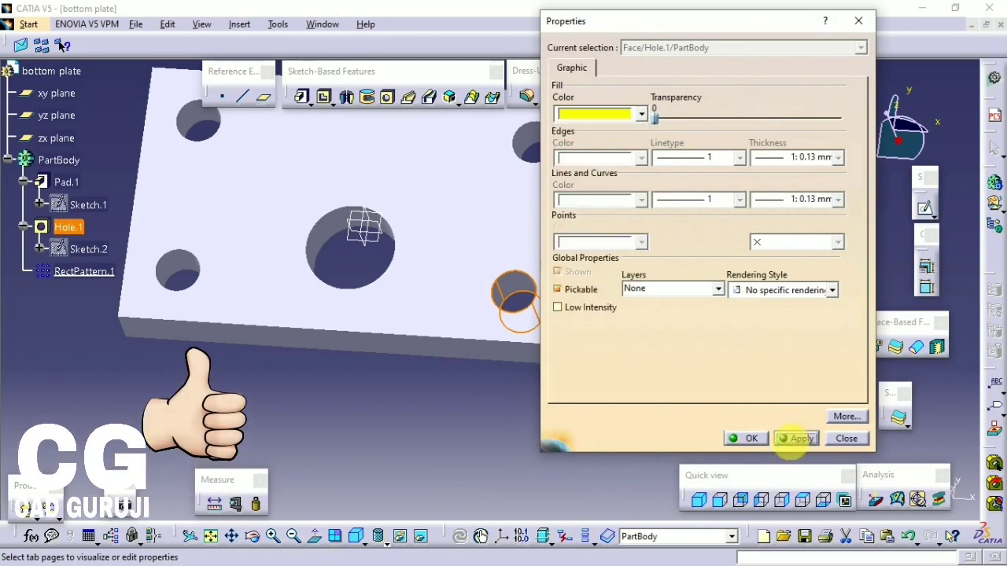
pyautogui.click(753, 439)
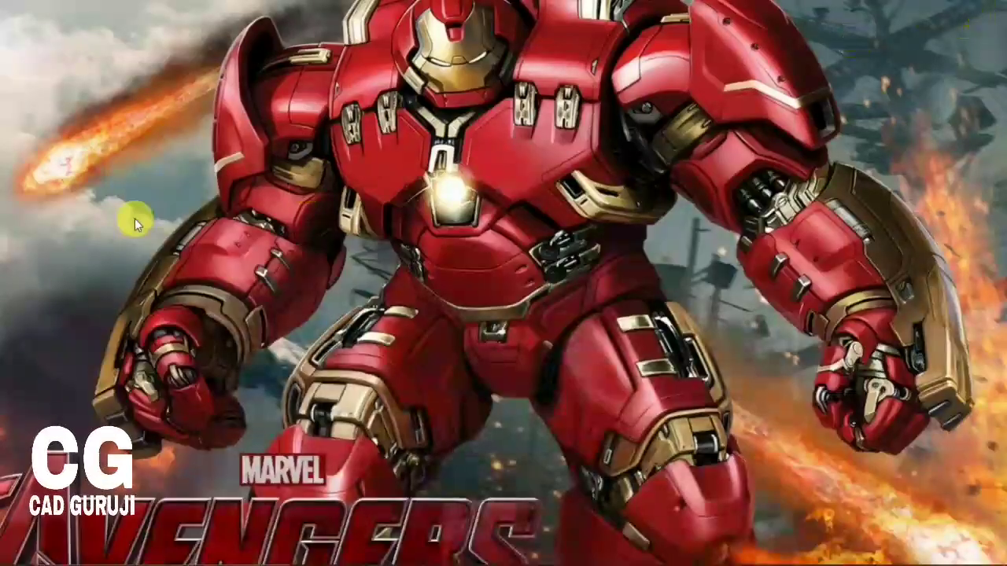
# - Create a new folder named "press tool" on the desktop
pyautogui.rightClick(90, 233)
pyautogui.moveTo(144, 407)
pyautogui.click(314, 144)
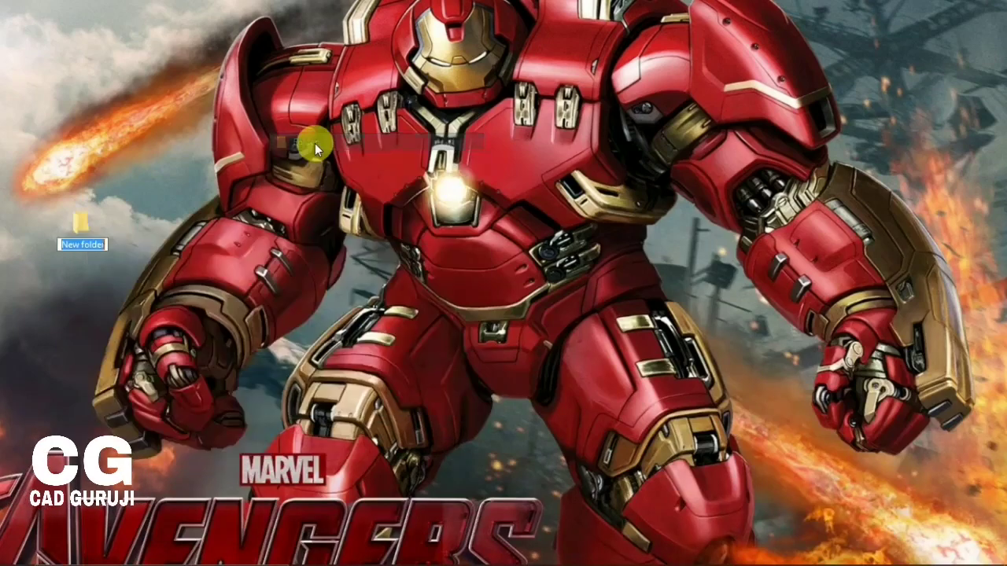
pyautogui.write('press tool')
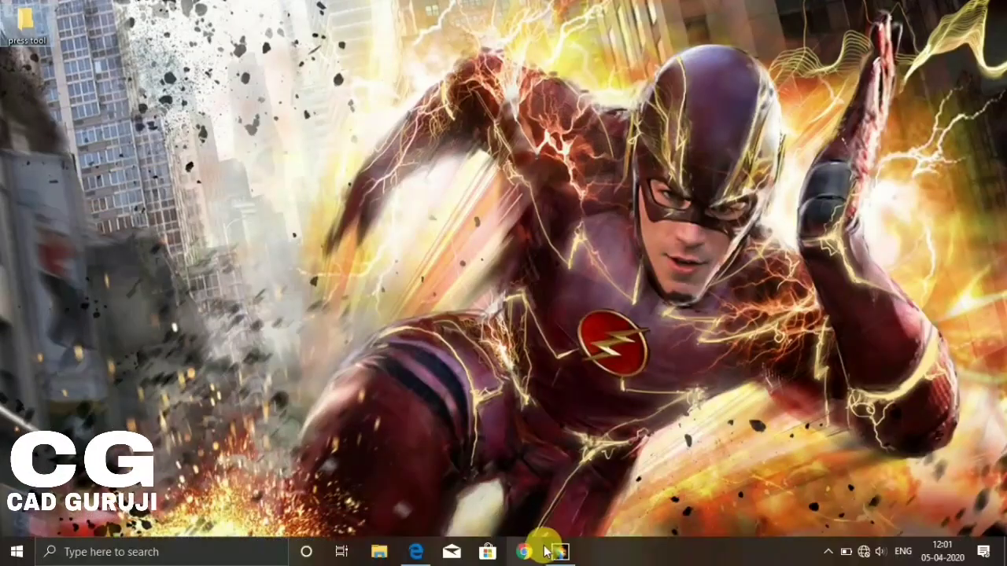
# - Switch back to CATIA and save the part as "bottom plate" in the desktop's press tool folder
pyautogui.click(542, 546)
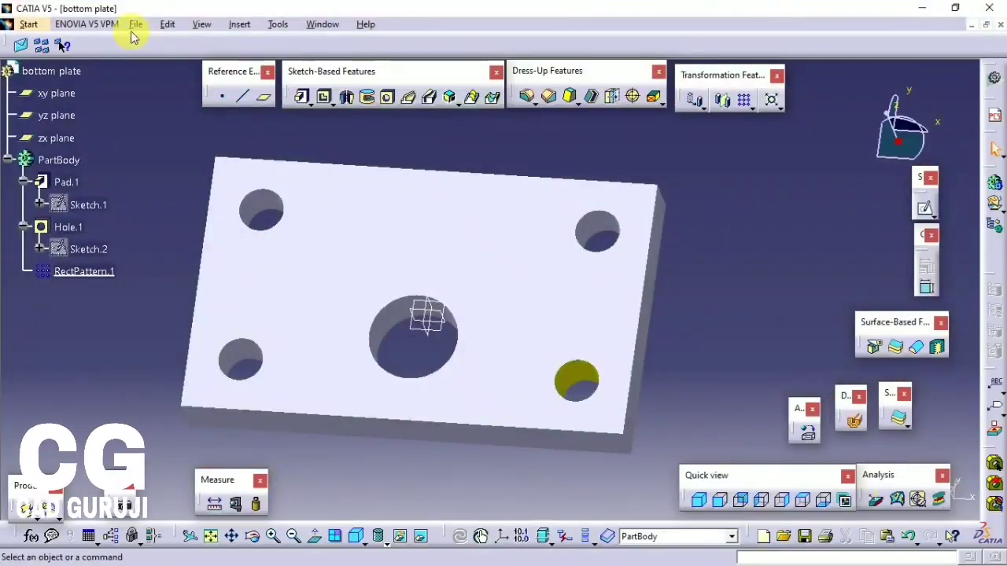
pyautogui.click(131, 30)
pyautogui.click(180, 115)
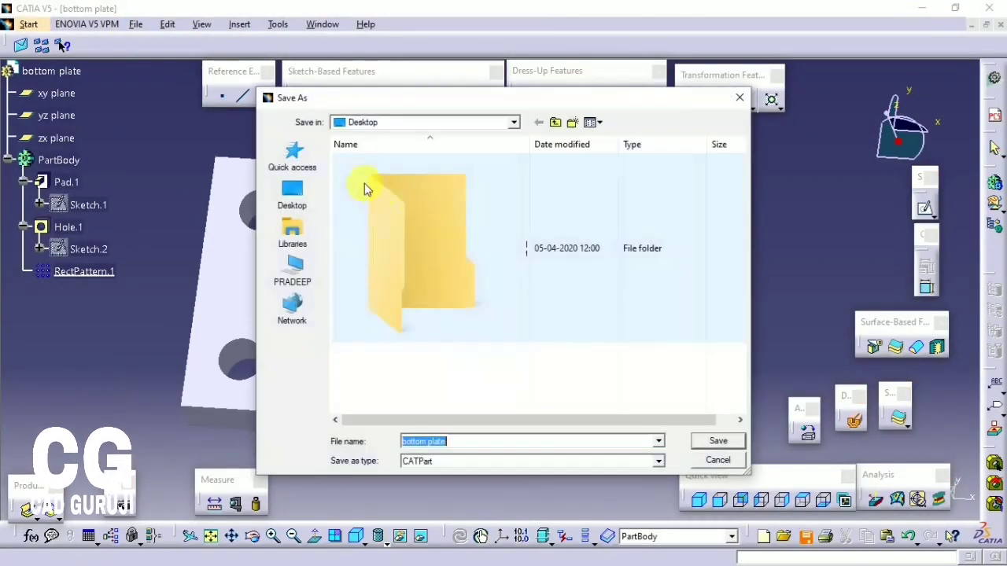
pyautogui.click(477, 243)
pyautogui.click(718, 440)
pyautogui.click(718, 441)
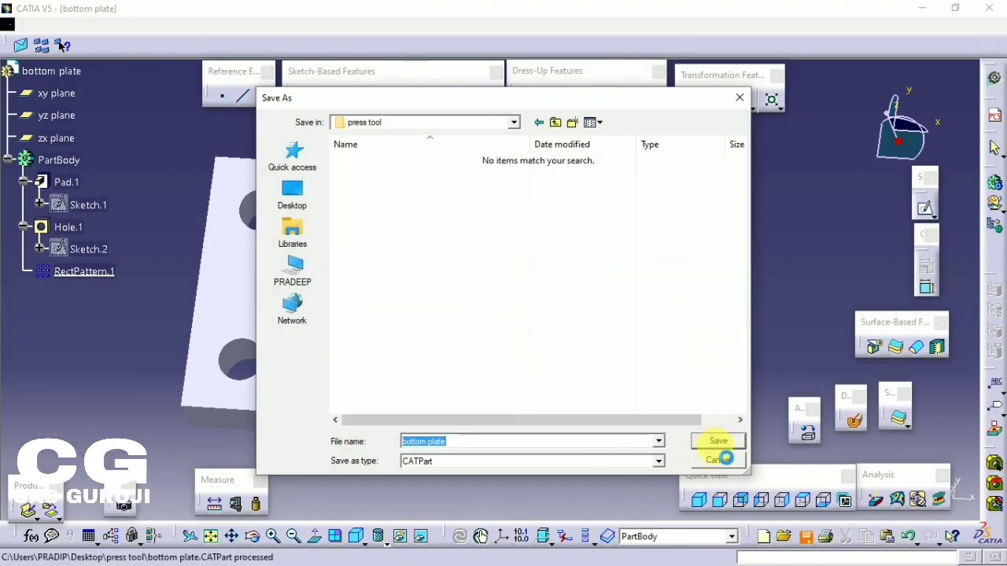
# - Create a new Part Design part named "top plate"
pyautogui.click(40, 24)
pyautogui.moveTo(79, 58)
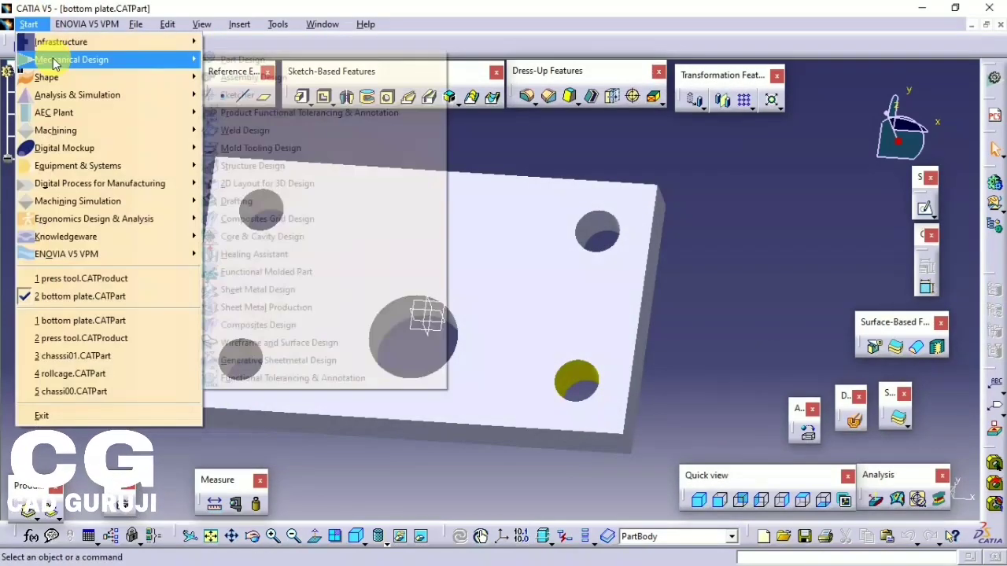
pyautogui.click(247, 61)
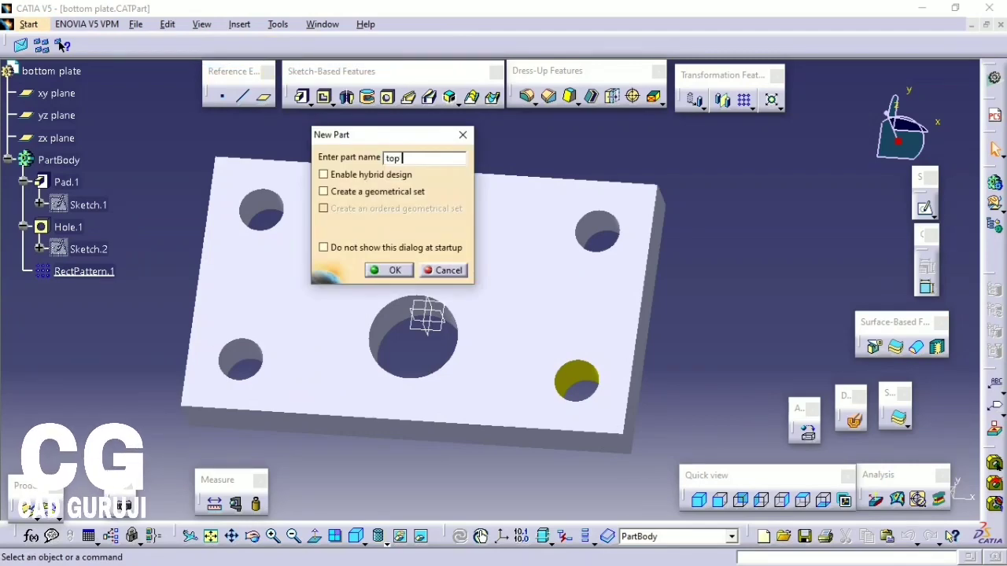
pyautogui.write('top plate')
pyautogui.press('Return')
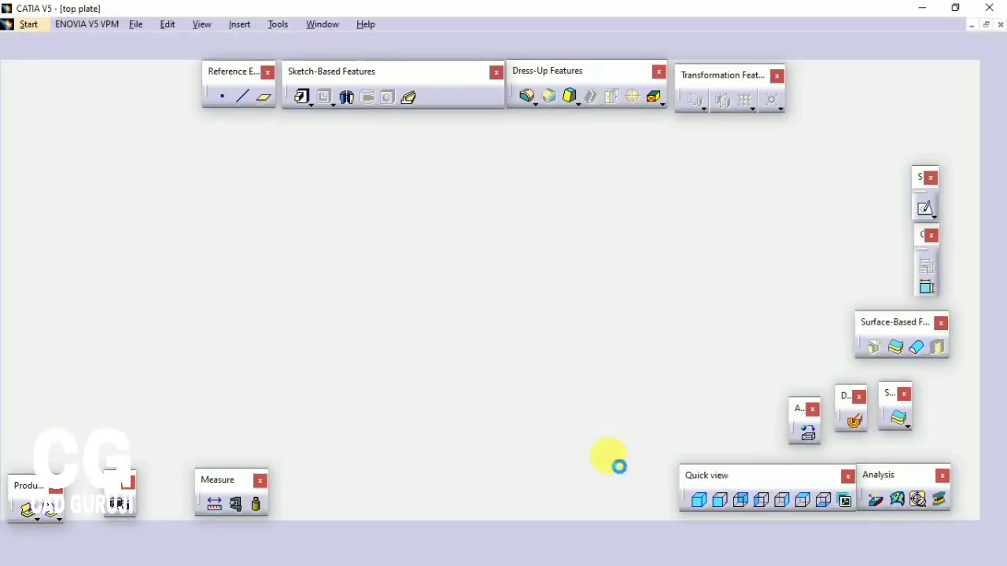
# - Check the Top Plate drawing in the PDF, and start a positioned sketch on the xy plane with Reverse V and Swap enabled
pyautogui.hotkey('alt', 'Tab')
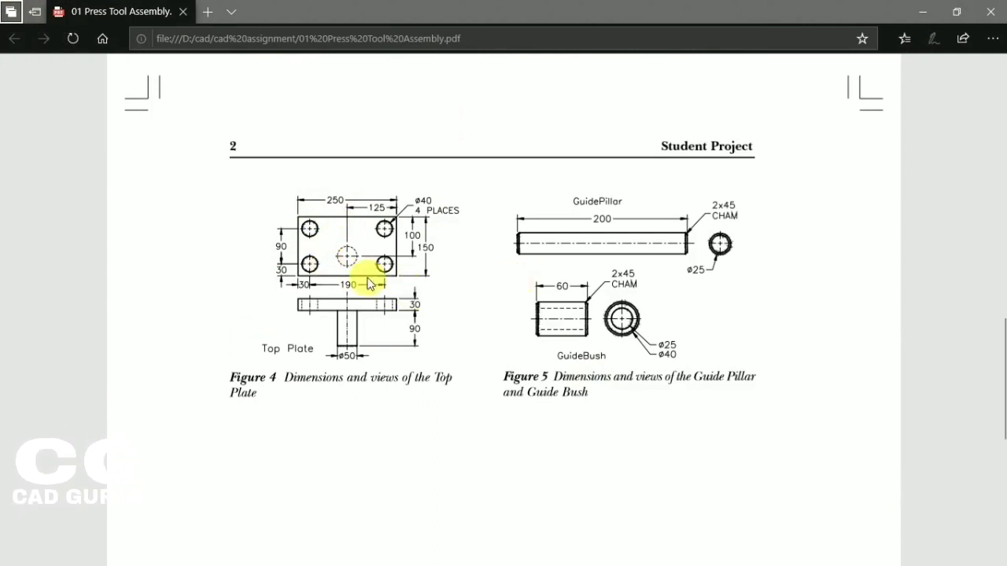
pyautogui.hotkey('alt', 'Tab')
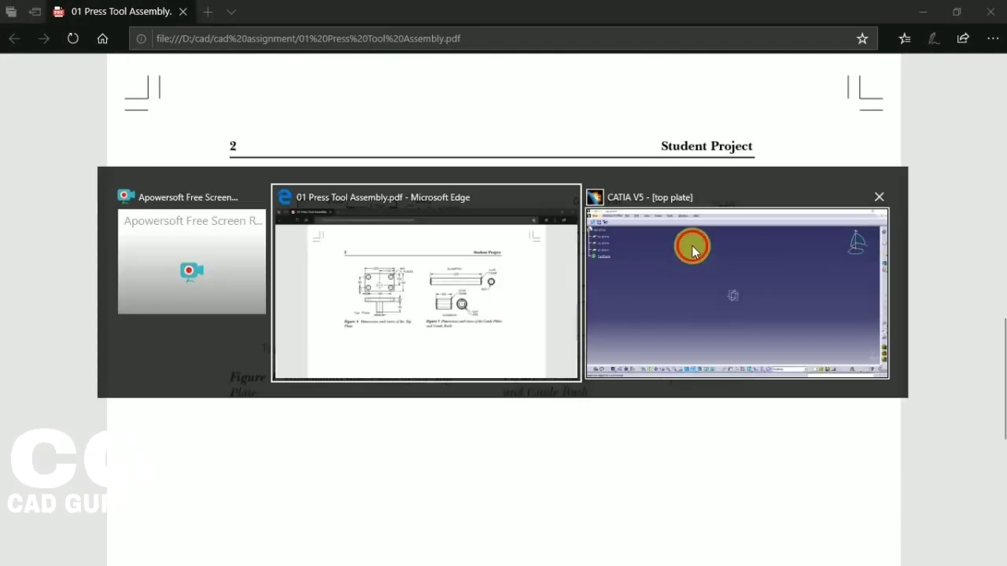
pyautogui.click(692, 247)
pyautogui.click(916, 224)
pyautogui.click(955, 225)
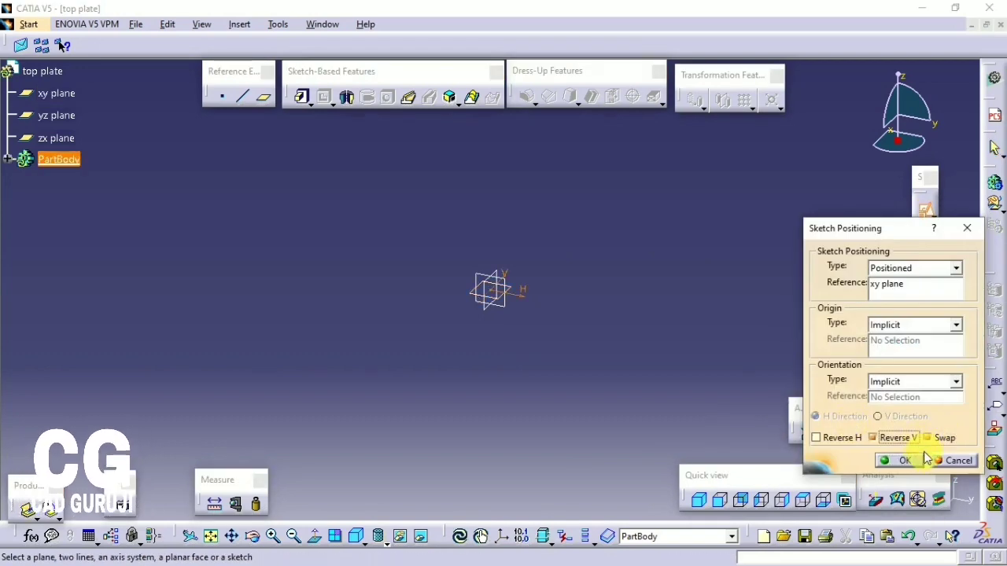
pyautogui.click(902, 463)
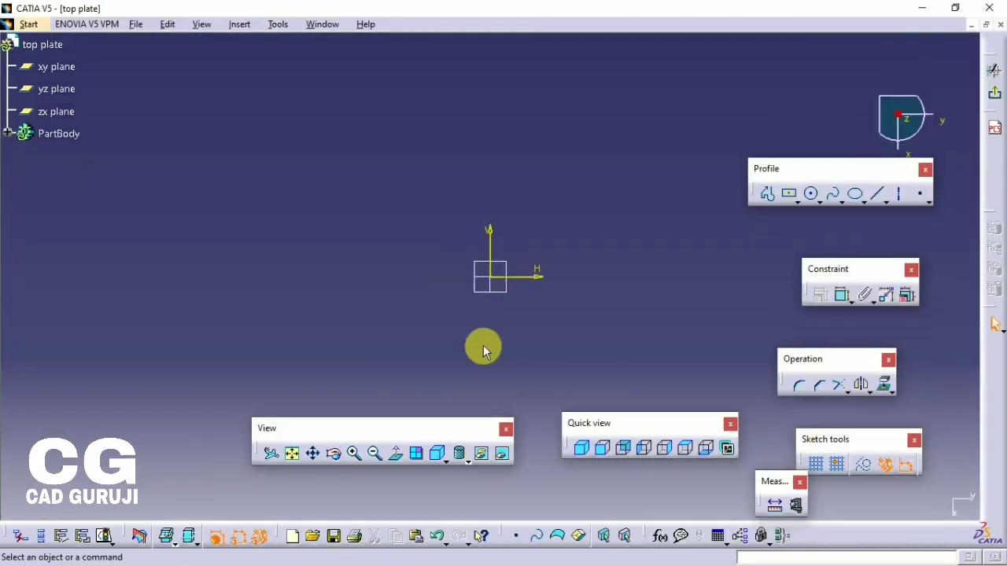
# - Sketch a rectangle about 99 by 79 mm with one corner at the sketch origin
pyautogui.click(795, 199)
pyautogui.click(388, 232)
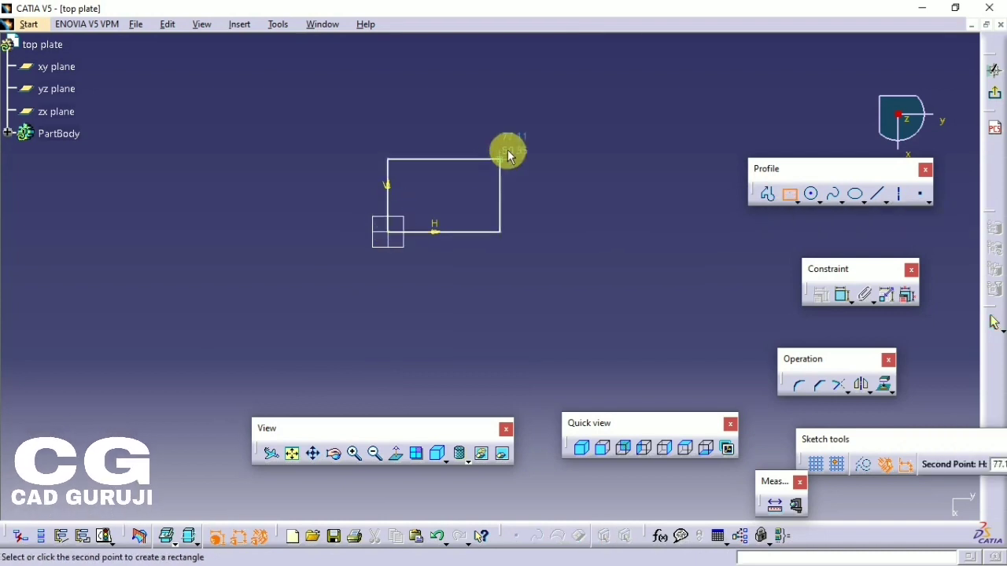
pyautogui.click(533, 118)
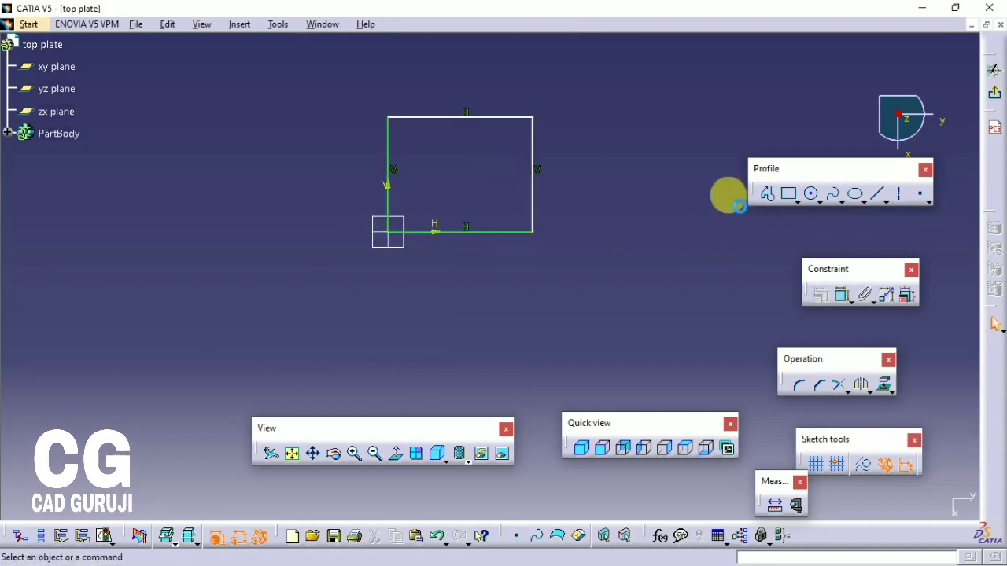
# - Dimension the rectangle to half the plate size, 250/2 (125 mm) wide and 75 mm high
pyautogui.click(843, 295)
pyautogui.click(444, 117)
pyautogui.click(453, 77)
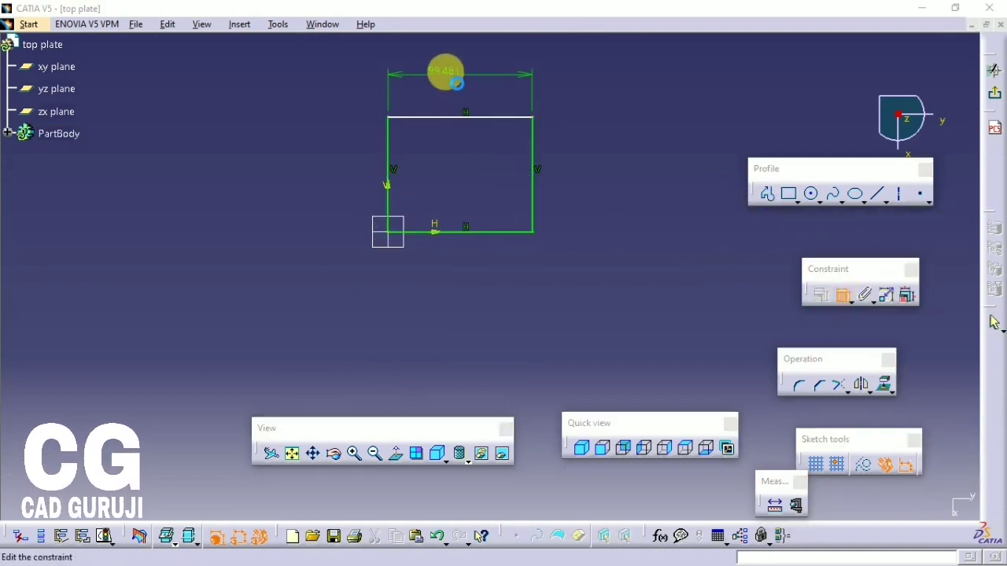
pyautogui.doubleClick(454, 76)
pyautogui.write('250/2')
pyautogui.press('Return')
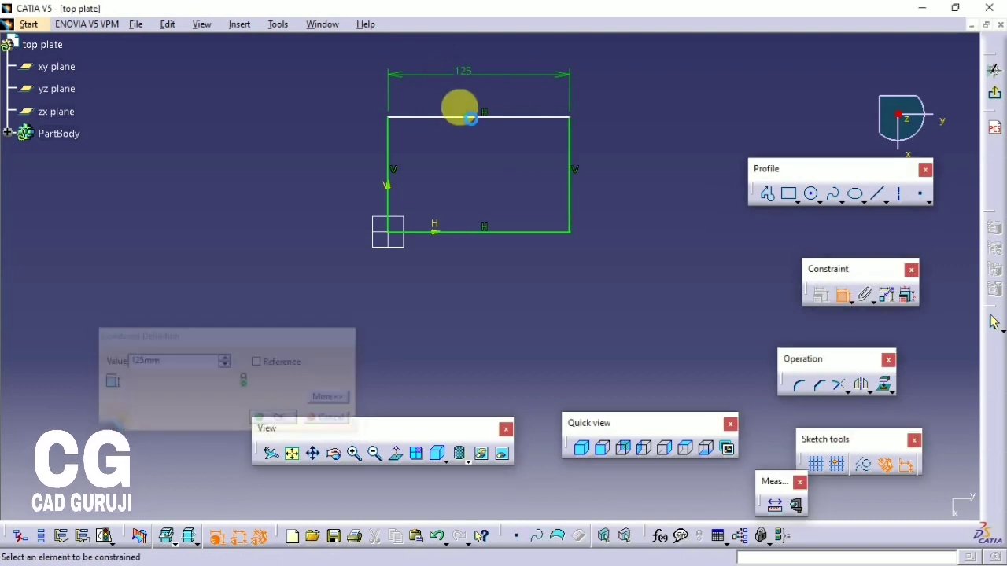
pyautogui.click(570, 202)
pyautogui.doubleClick(639, 194)
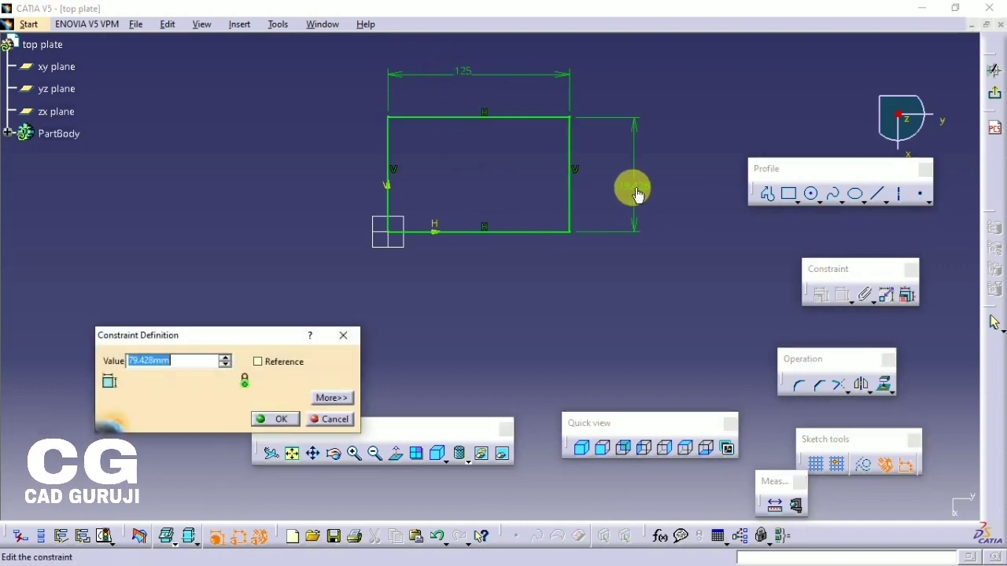
pyautogui.write('75mm')
pyautogui.press('Return')
# - Sketch a circle inside the rectangle near its outer corner and set its diameter to 40 mm
pyautogui.click(815, 196)
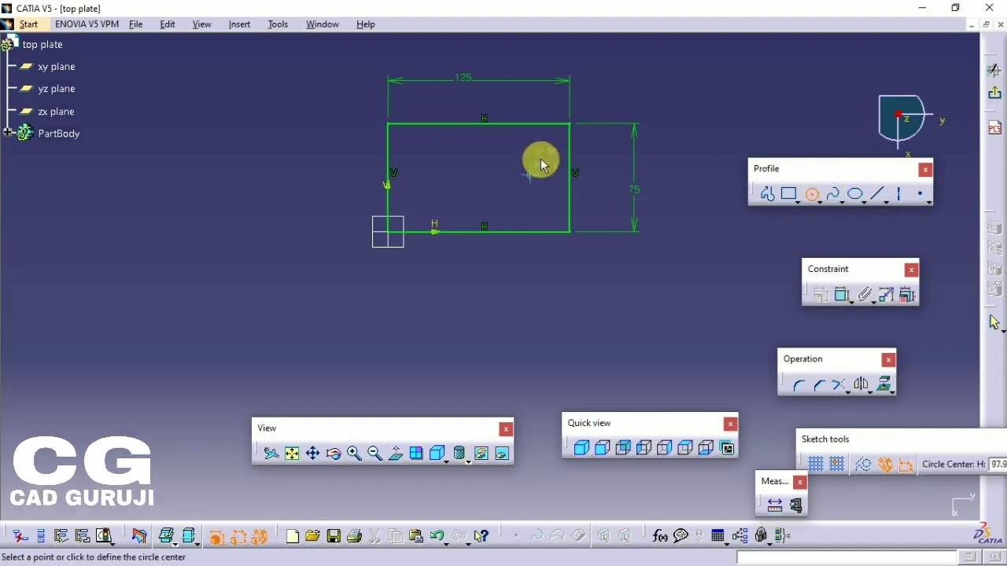
pyautogui.click(525, 146)
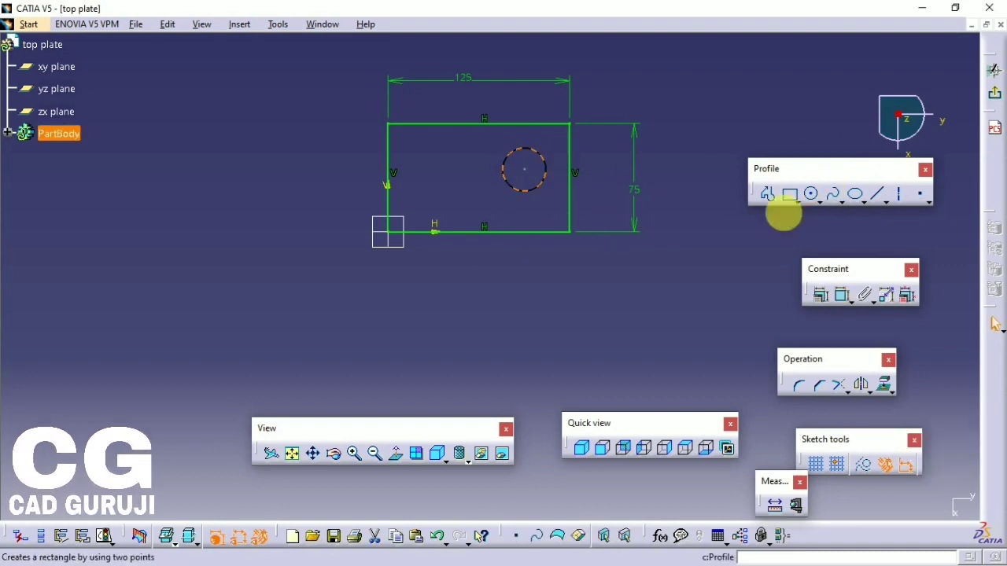
pyautogui.click(840, 293)
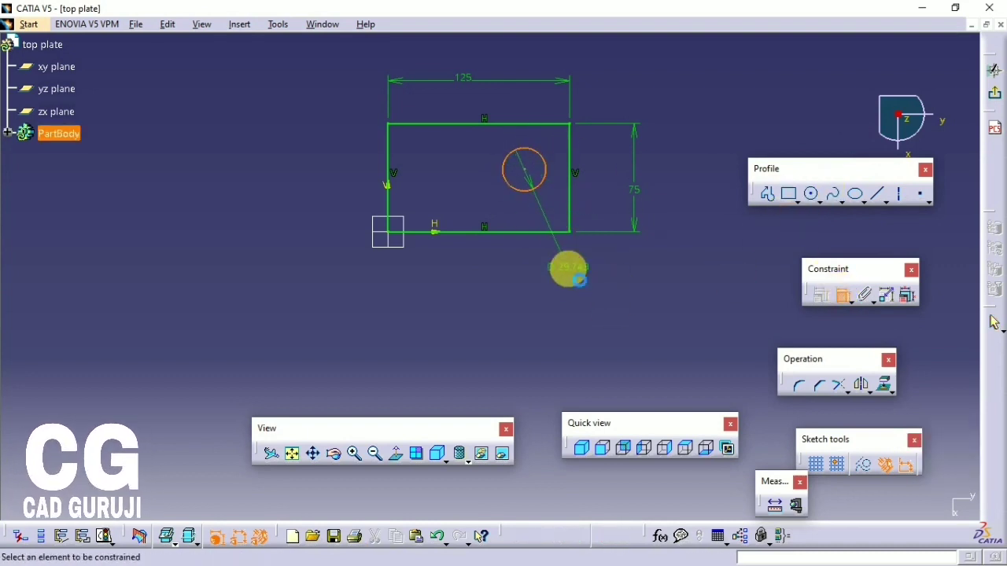
pyautogui.doubleClick(572, 268)
pyautogui.write('40')
pyautogui.press('Return')
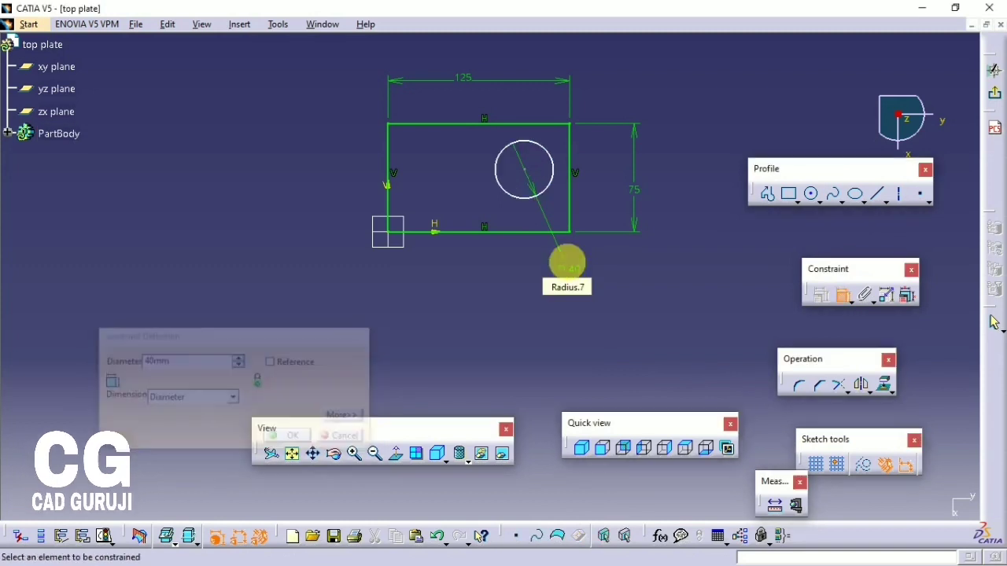
# - Position the circle's center 30 mm from the rectangle's upper edge and 30 mm from its right edge
pyautogui.click(531, 172)
pyautogui.click(518, 126)
pyautogui.click(674, 145)
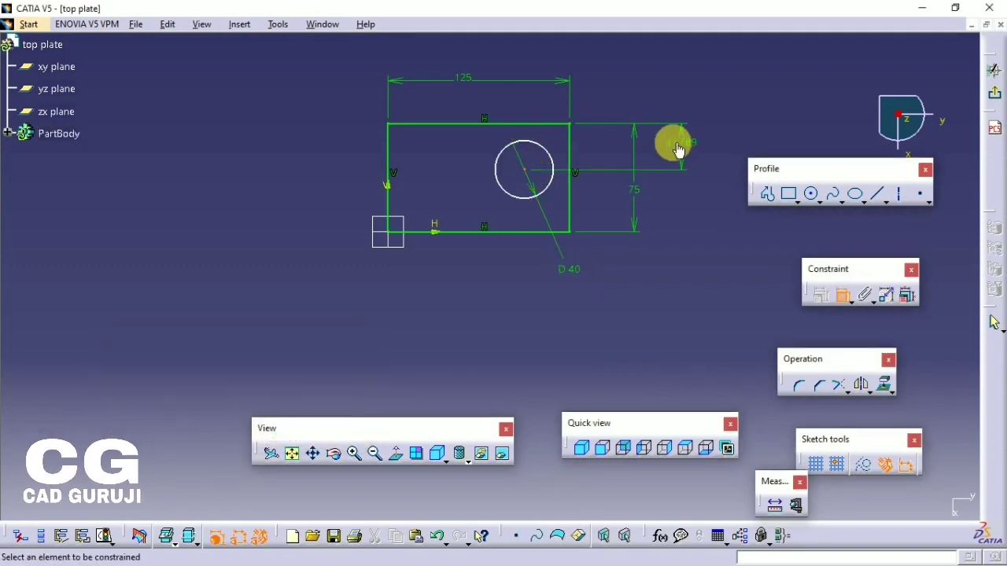
pyautogui.doubleClick(676, 146)
pyautogui.write('30')
pyautogui.press('Return')
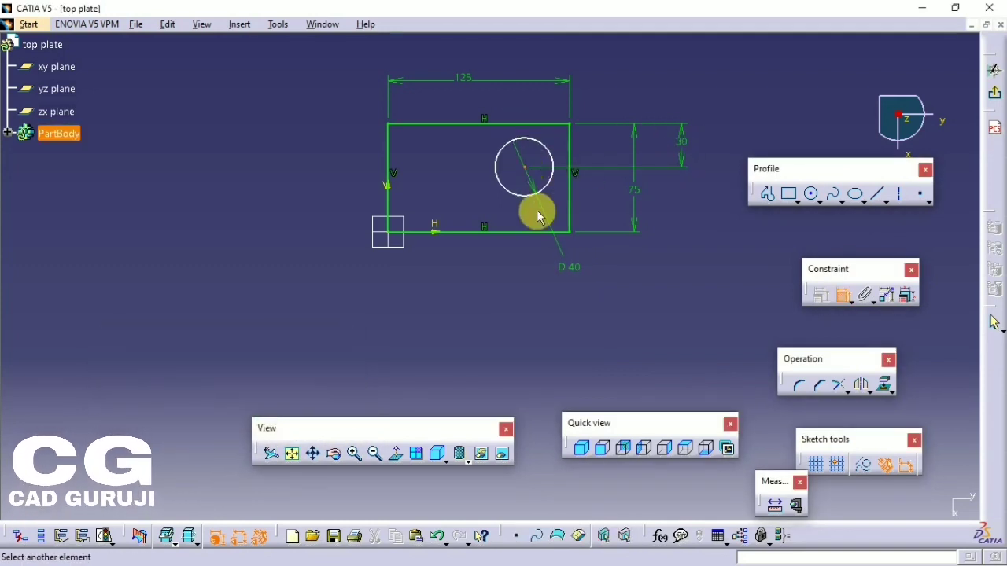
pyautogui.click(578, 202)
pyautogui.doubleClick(548, 50)
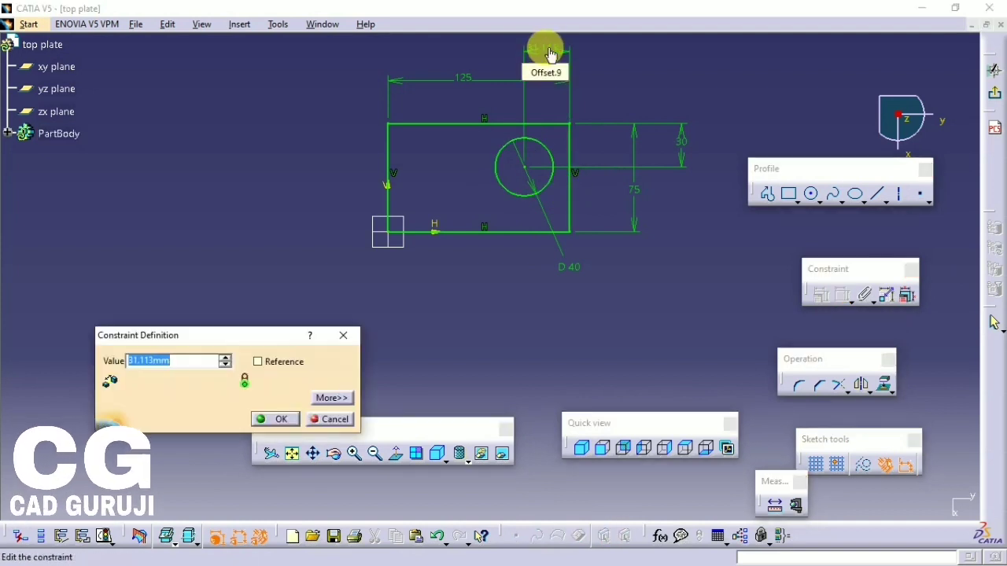
pyautogui.press('Return')
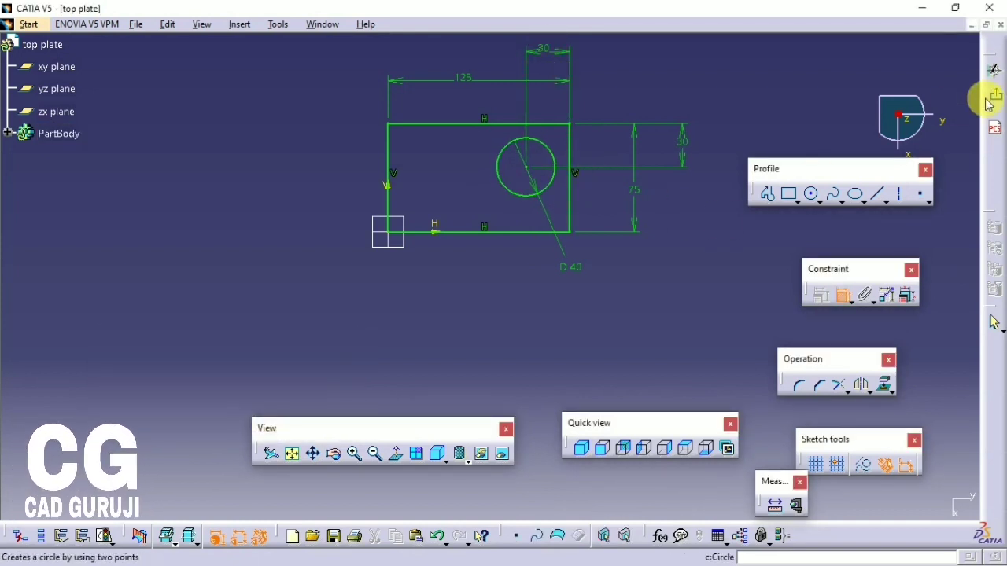
# - Exit the sketch, check the plate thickness in the PDF drawing, and pad the profile 30 mm
pyautogui.click(995, 93)
pyautogui.click(302, 97)
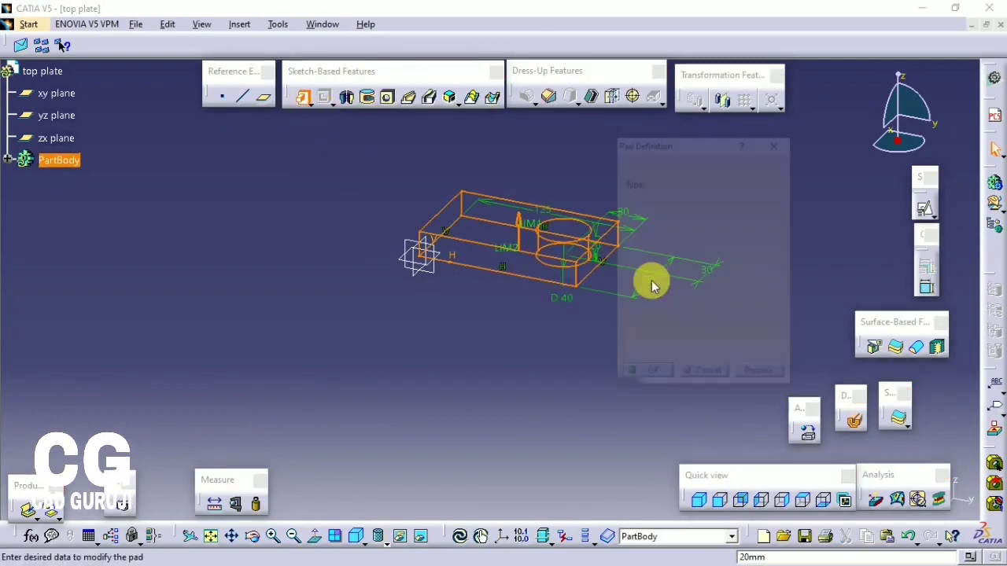
pyautogui.hotkey('alt', 'Tab')
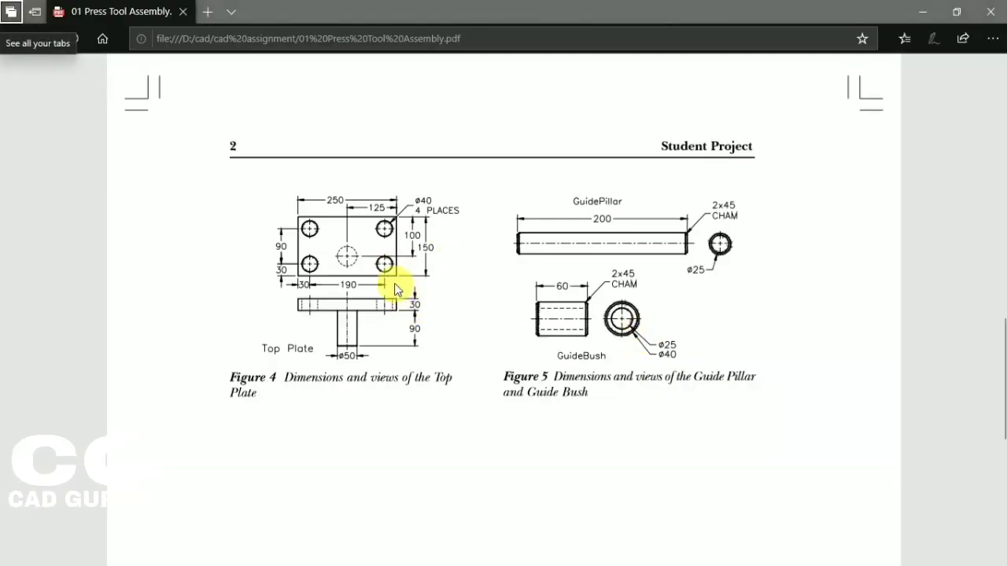
pyautogui.hotkey('alt', 'Tab')
pyautogui.write('30')
pyautogui.press('Return')
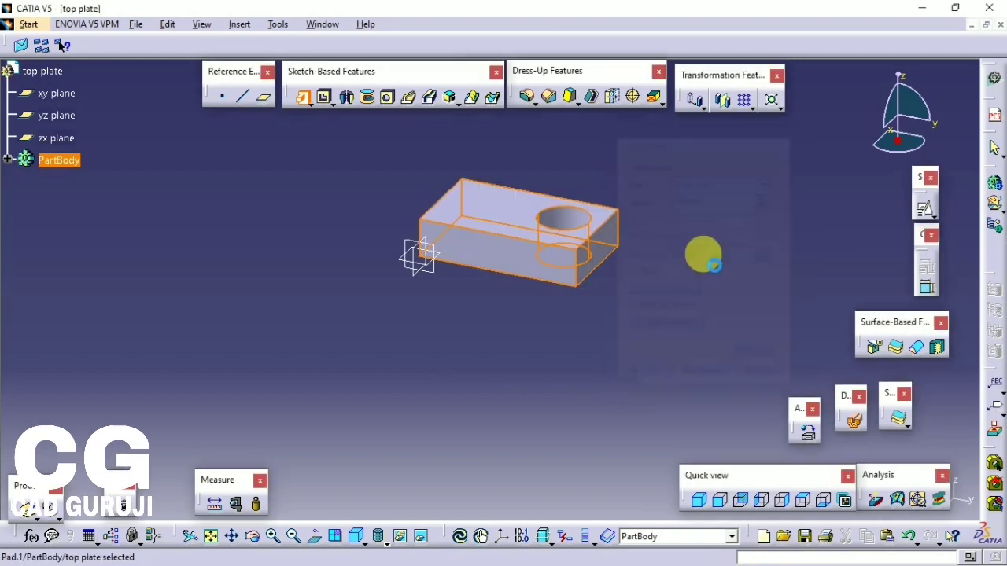
# - Mirror the quarter plate about the yz plane
pyautogui.click(724, 109)
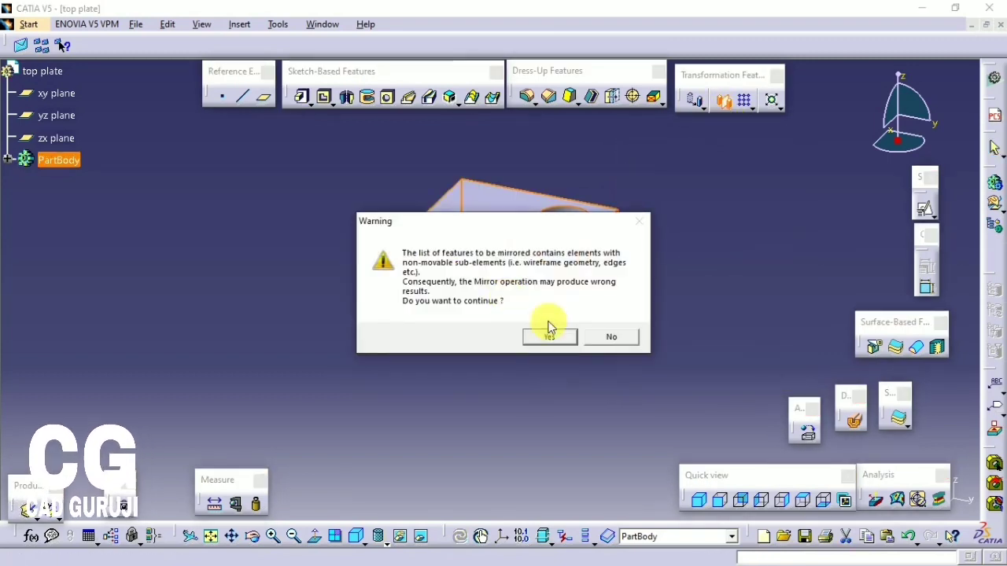
pyautogui.click(558, 332)
pyautogui.click(437, 278)
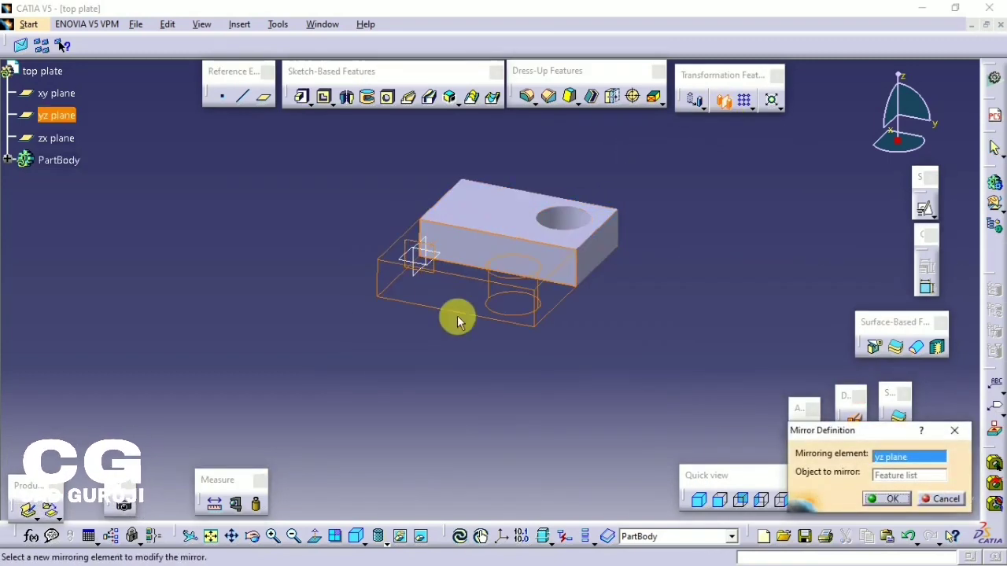
pyautogui.click(884, 501)
pyautogui.moveTo(526, 427); pyautogui.dragTo(691, 141, button='middle')
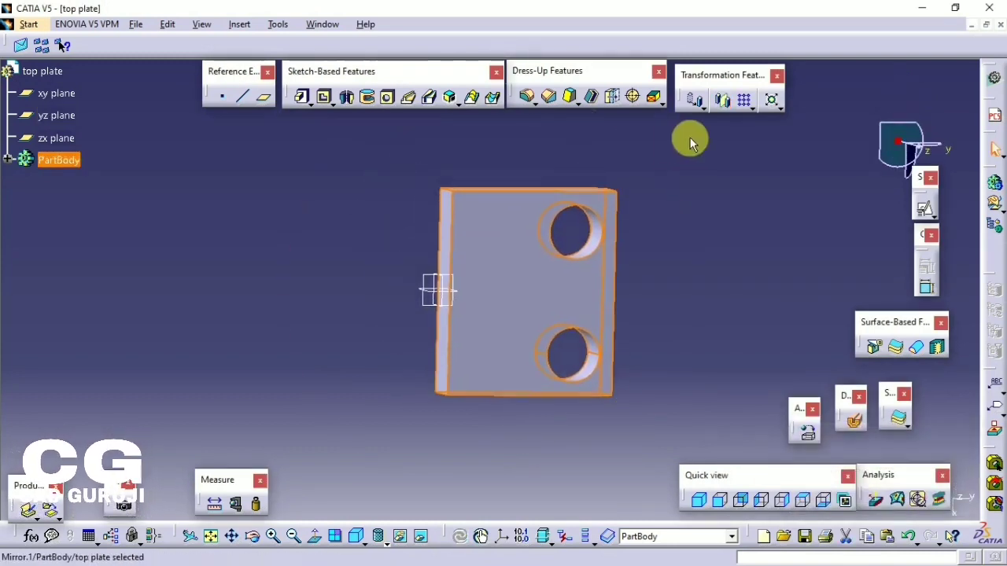
# - Mirror the current solid about the zx plane to complete the four-hole plate
pyautogui.click(723, 100)
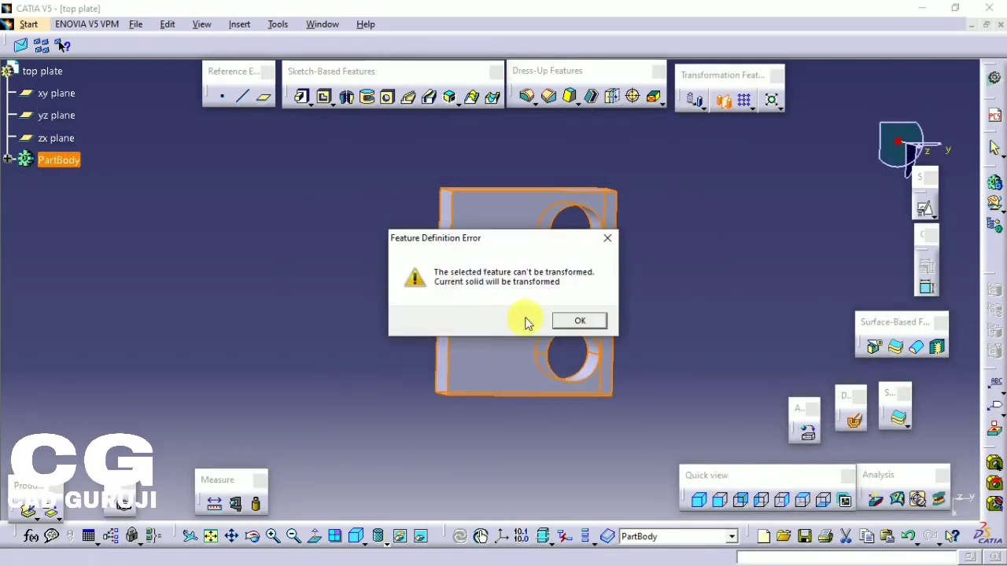
pyautogui.click(580, 319)
pyautogui.click(443, 307)
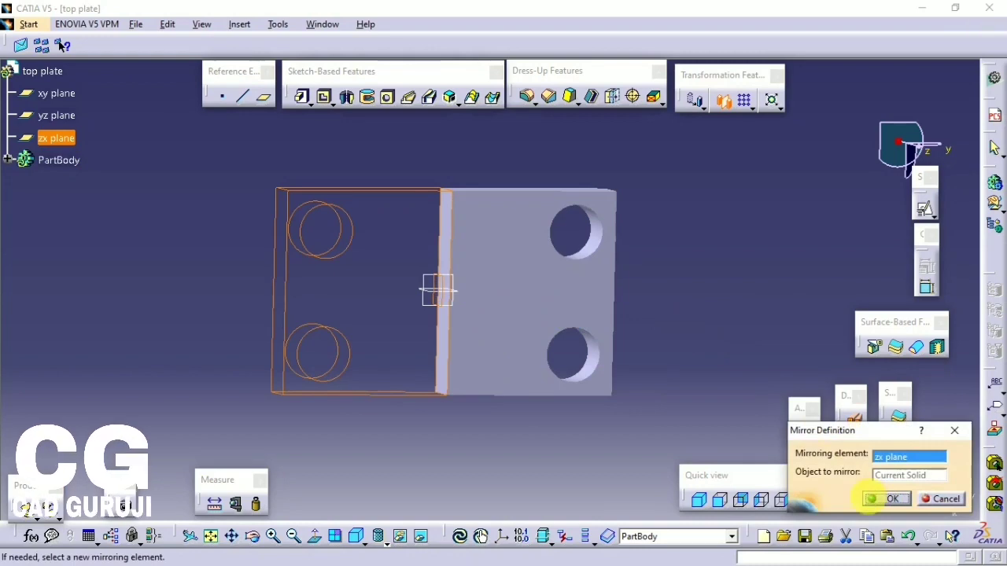
pyautogui.click(873, 499)
# - Start a positioned sketch on the plate's large flat face with Reverse H and Swap enabled
pyautogui.moveTo(458, 468)
pyautogui.mouseDown(button='middle')
pyautogui.moveTo(370, 296)
pyautogui.moveTo(478, 354)
pyautogui.moveTo(562, 6)
pyautogui.moveTo(404, 263)
pyautogui.mouseUp(button='middle')
pyautogui.click(405, 263)
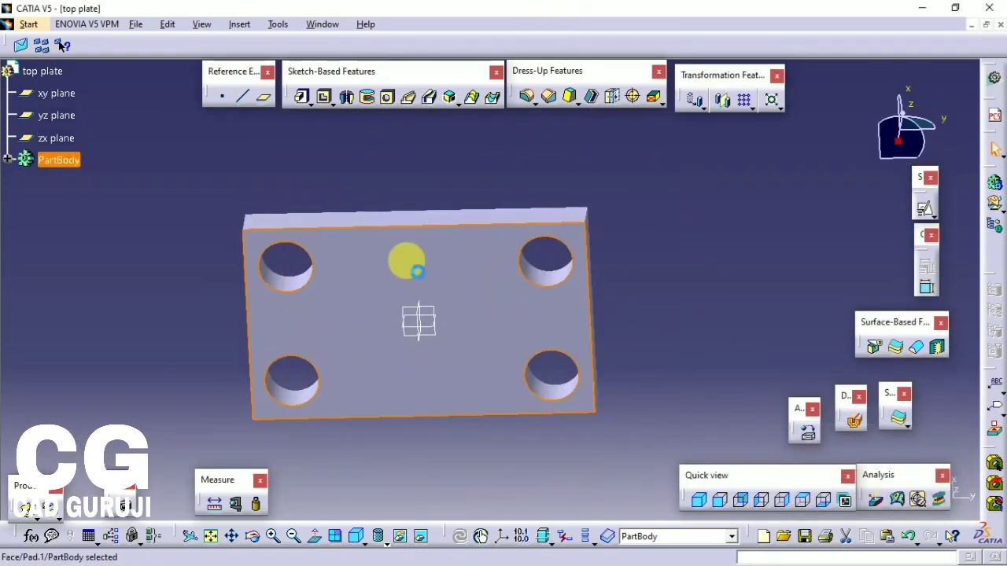
pyautogui.click(930, 214)
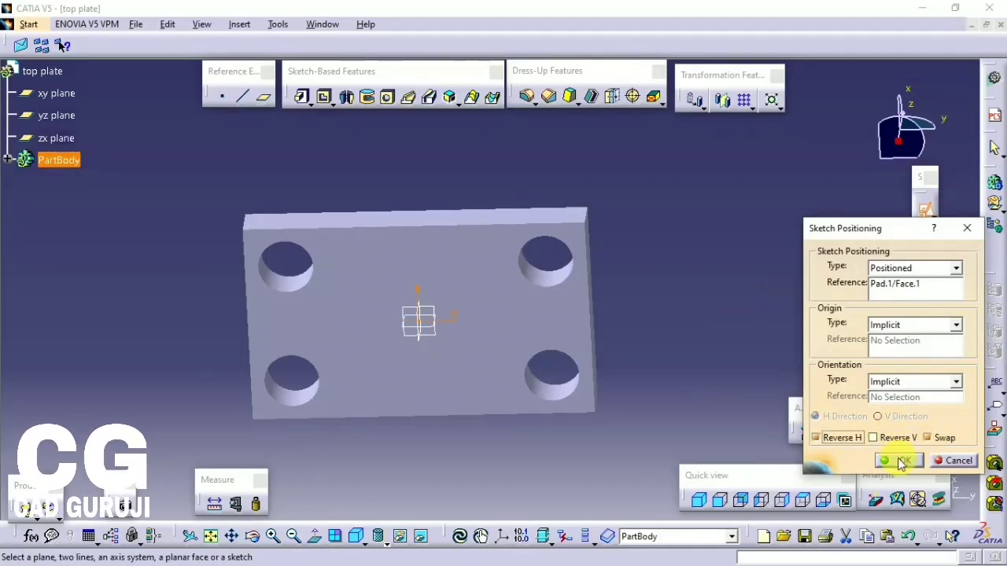
pyautogui.click(901, 461)
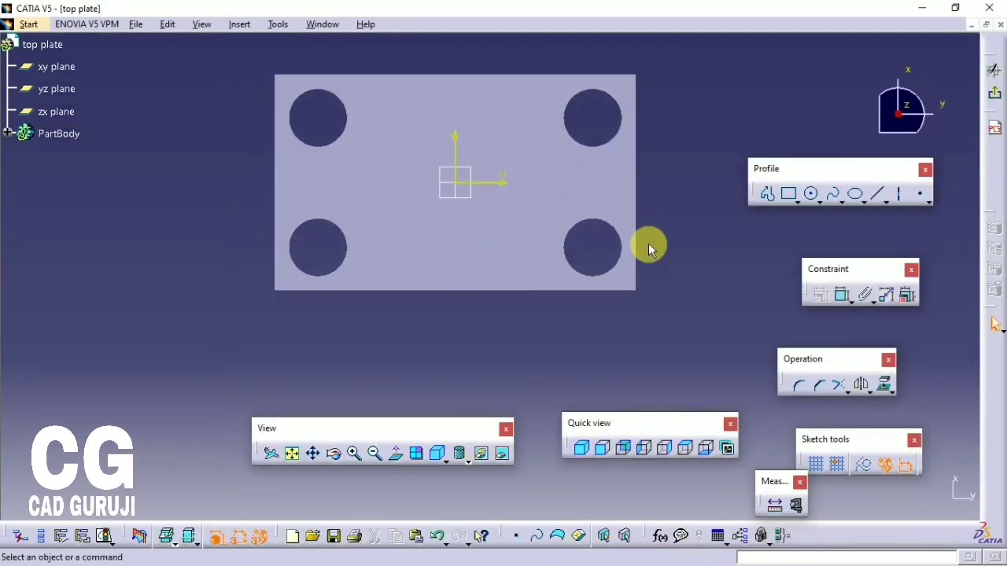
# - Check the top plate's boss dimensions in the PDF drawing and sketch a 50 mm diameter circle below the plate's centre
pyautogui.hotkey('alt', 'Tab')
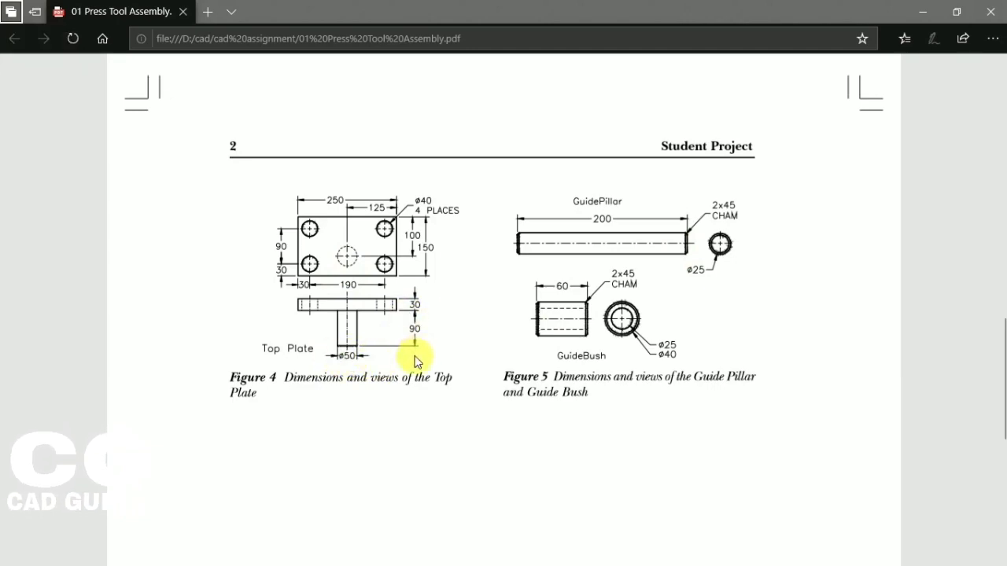
pyautogui.hotkey('alt', 'Tab')
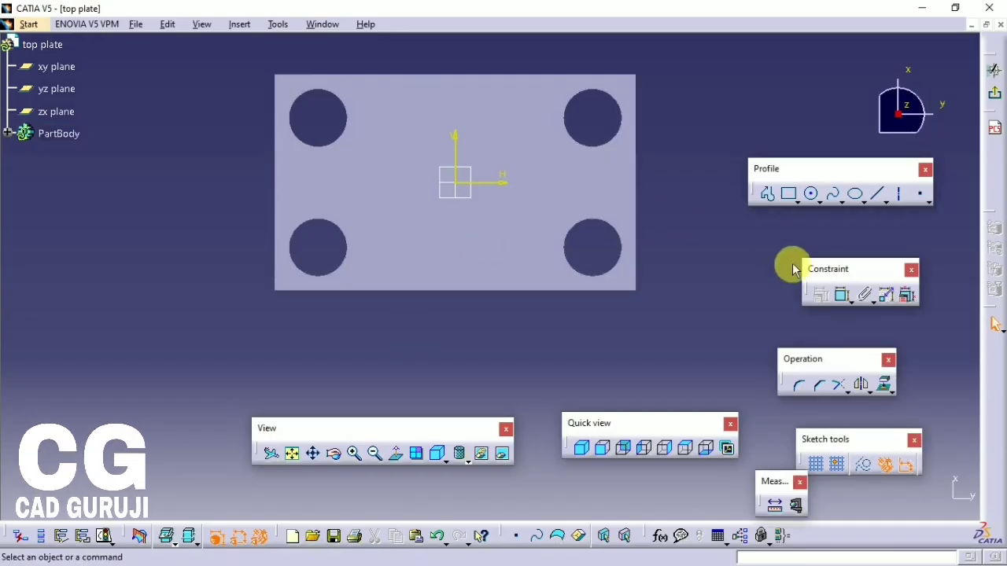
pyautogui.click(462, 225)
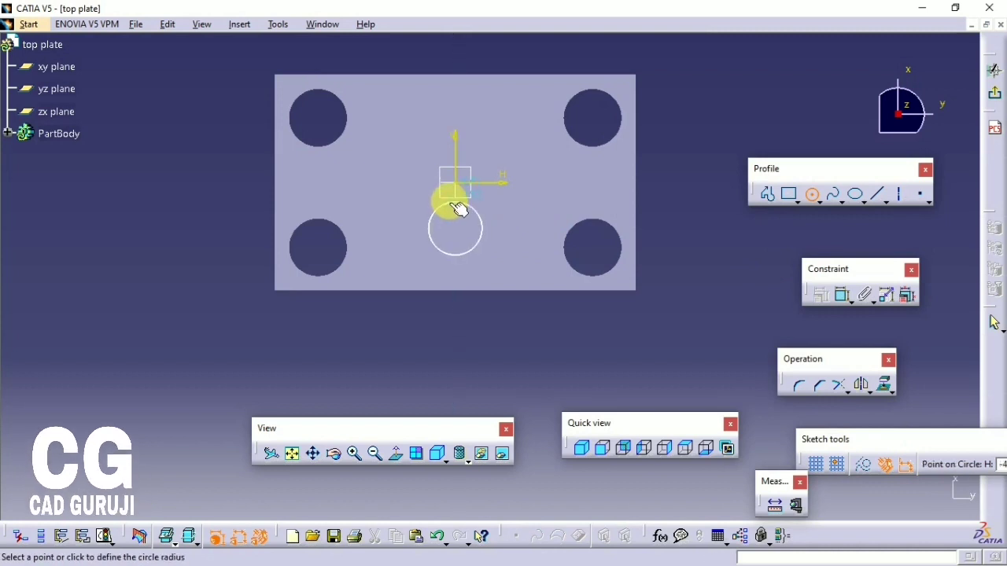
pyautogui.click(445, 203)
pyautogui.click(838, 294)
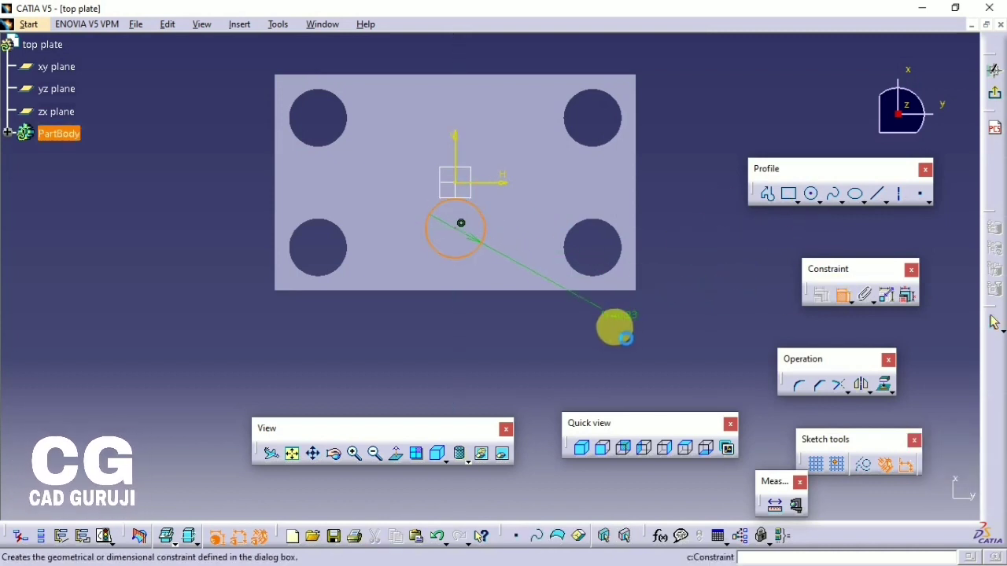
pyautogui.click(606, 322)
pyautogui.doubleClick(608, 321)
pyautogui.write('50')
pyautogui.press('Return')
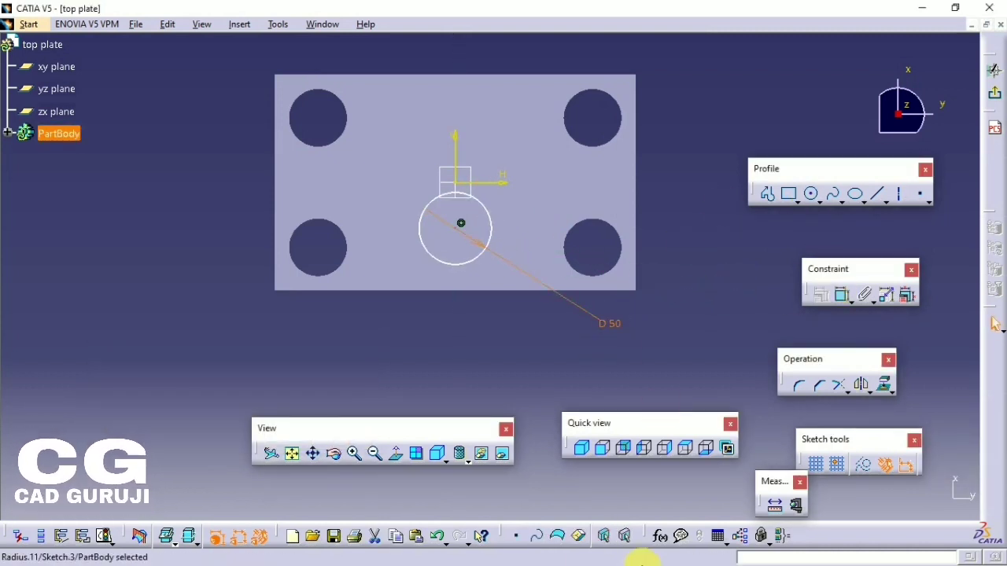
# - Position the circle's center 100 mm from the plate's upper edge
pyautogui.click(839, 294)
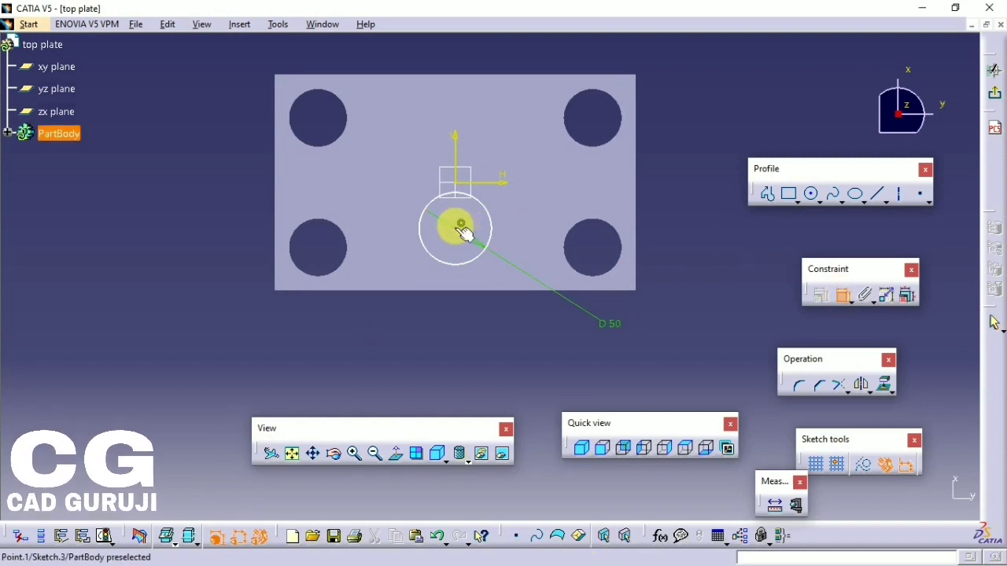
pyautogui.click(461, 224)
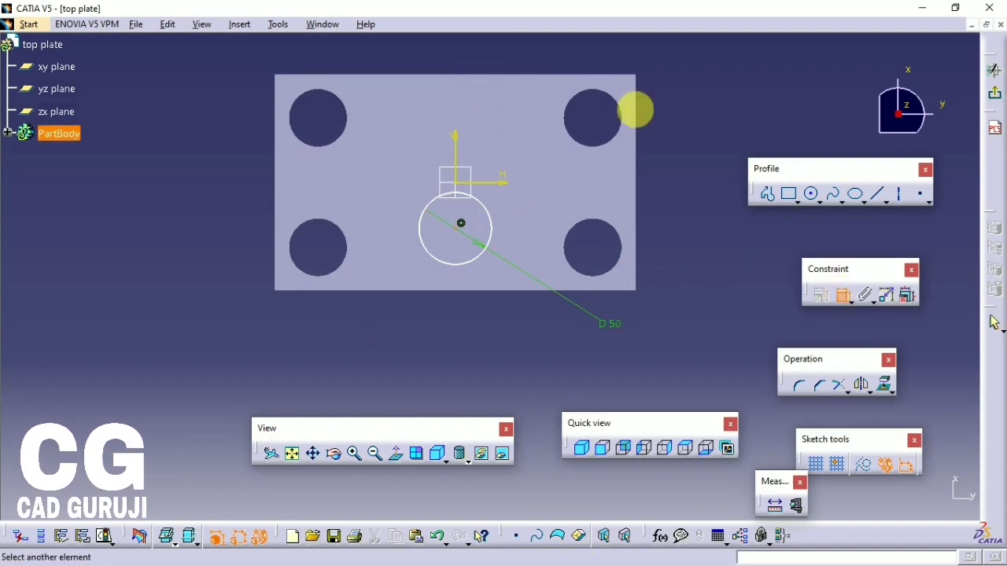
pyautogui.click(524, 77)
pyautogui.click(681, 153)
pyautogui.doubleClick(681, 147)
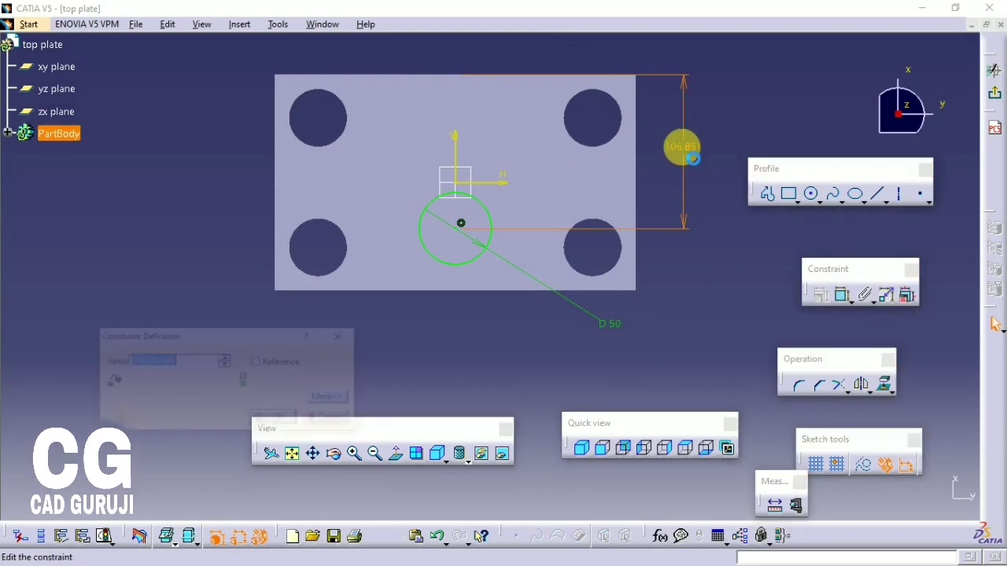
pyautogui.write('100')
pyautogui.press('Return')
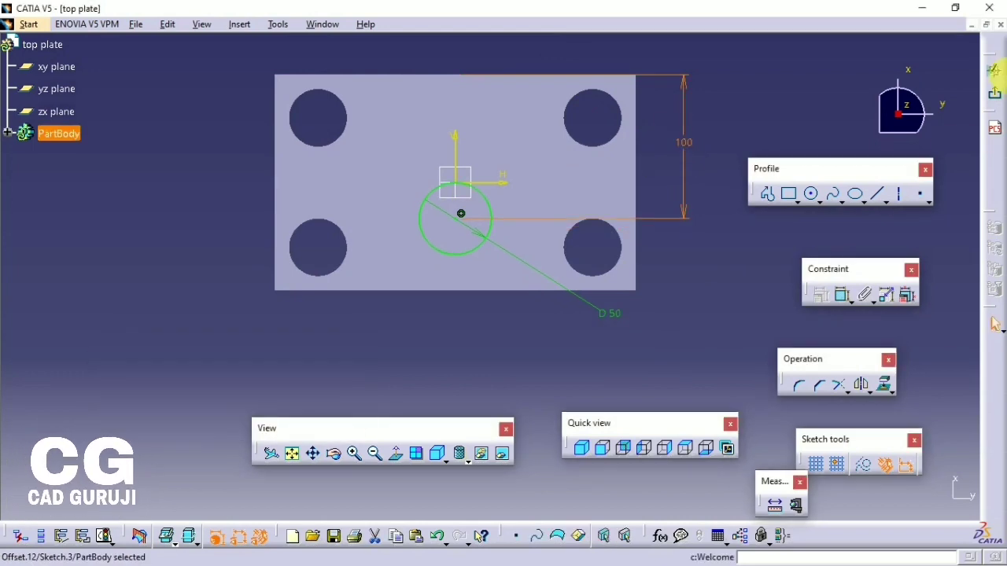
# - Exit the sketch, pad the circle 90 mm, and save the part as top plate in the press tool folder
pyautogui.click(993, 93)
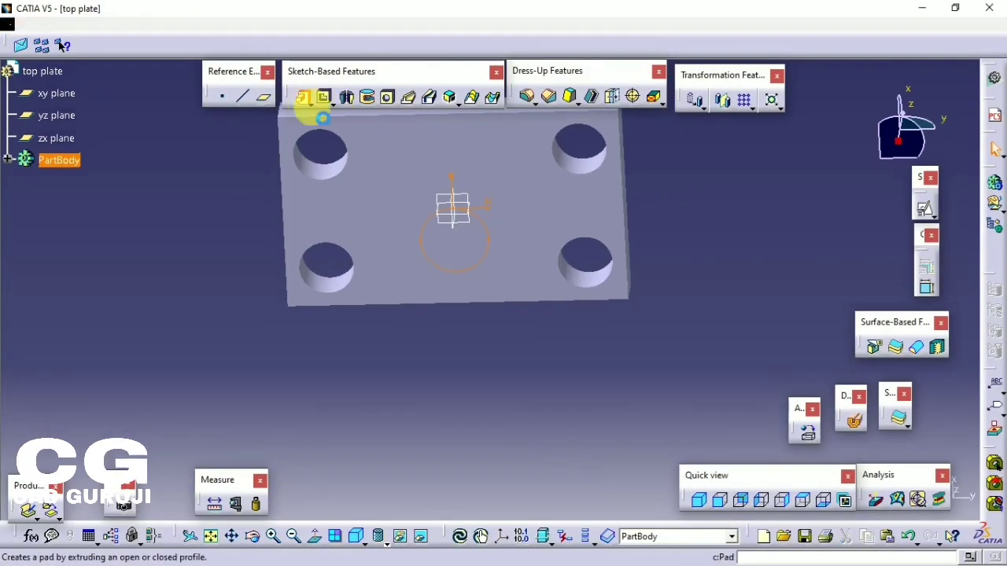
pyautogui.click(305, 96)
pyautogui.write('9')
pyautogui.press('Return')
pyautogui.moveTo(355, 294); pyautogui.dragTo(371, 263, button='middle')
pyautogui.click(371, 262)
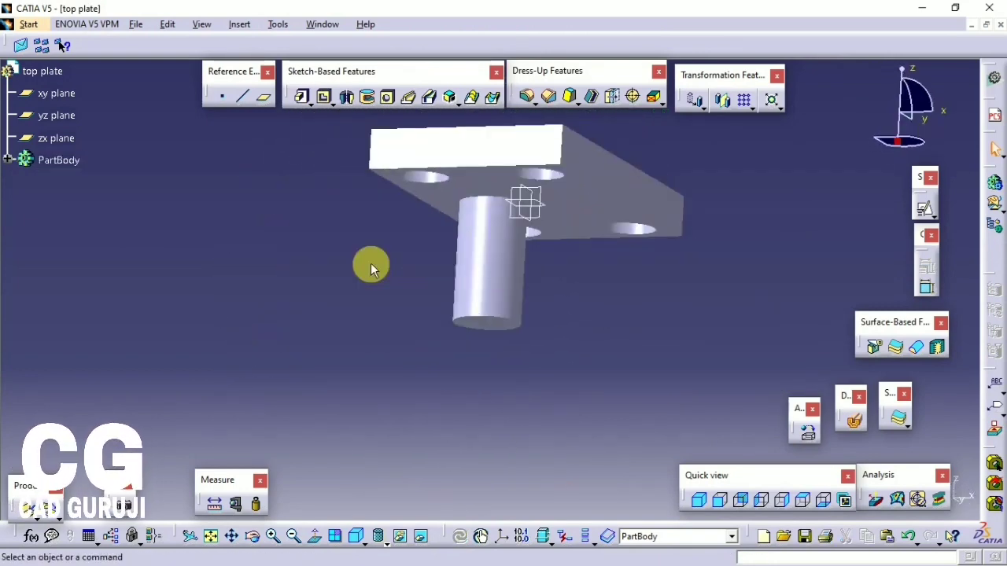
pyautogui.hotkey('ctrl', 's')
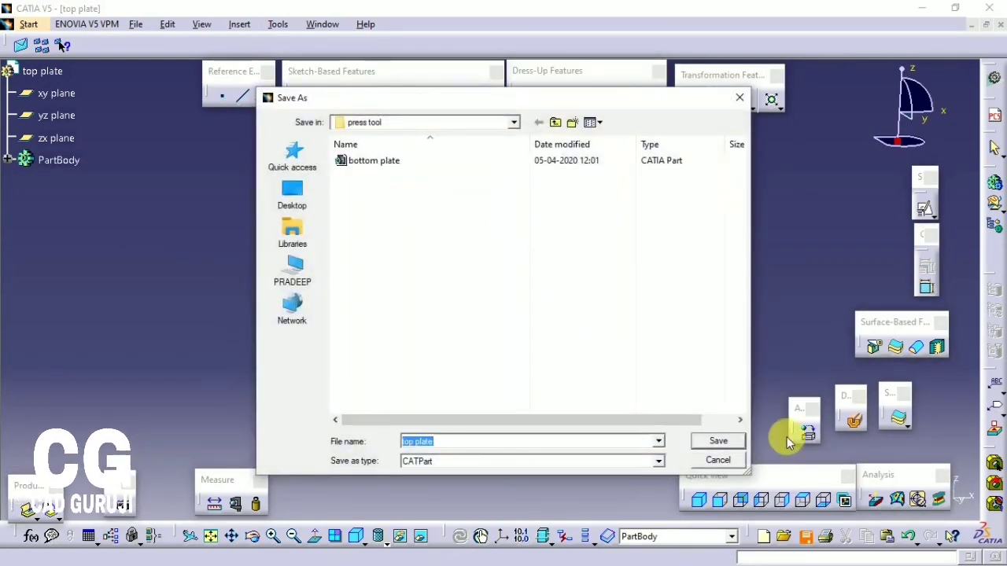
pyautogui.click(717, 441)
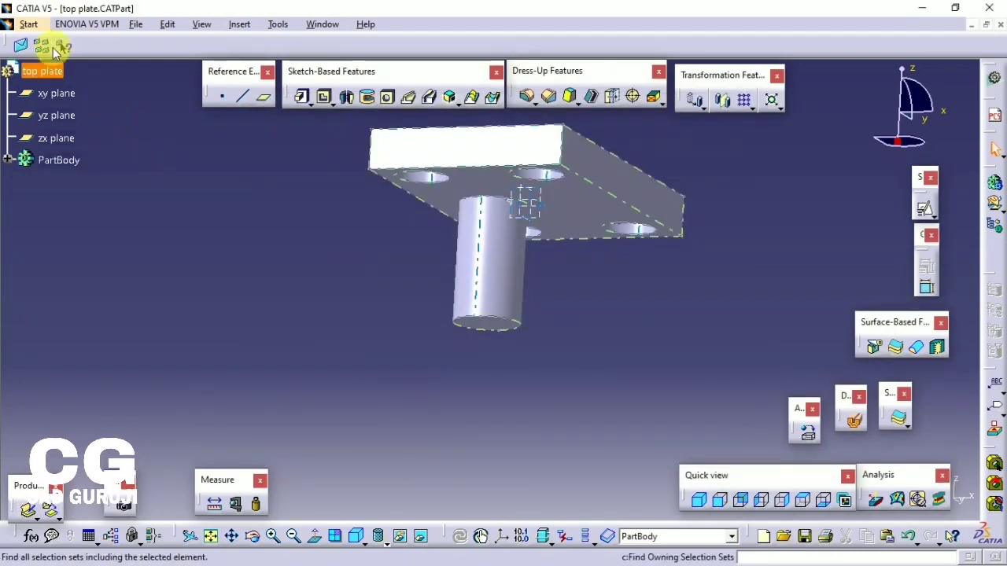
# - Create a new part named "guid piller"
pyautogui.click(28, 24)
pyautogui.moveTo(53, 59)
pyautogui.click(236, 62)
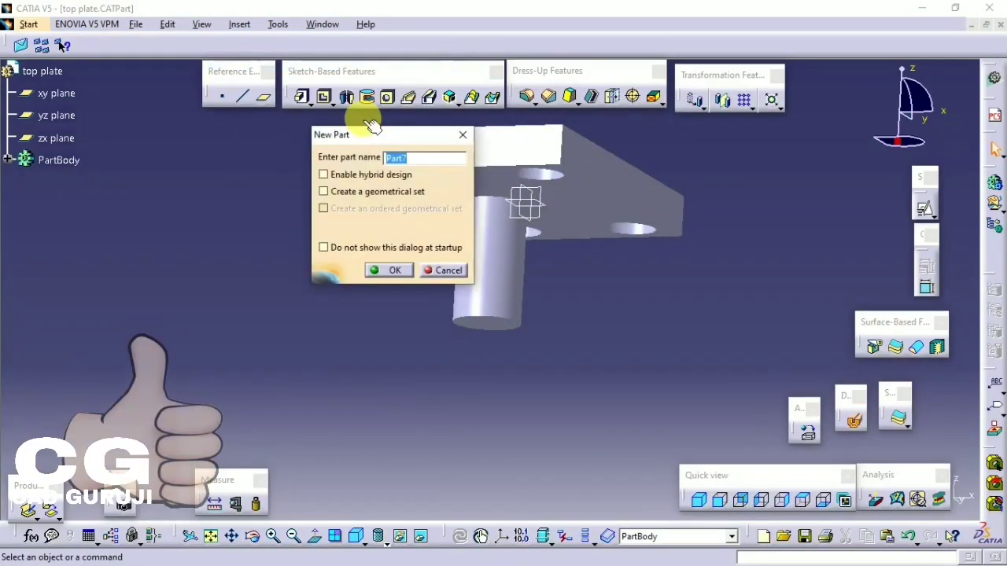
pyautogui.write('gui')
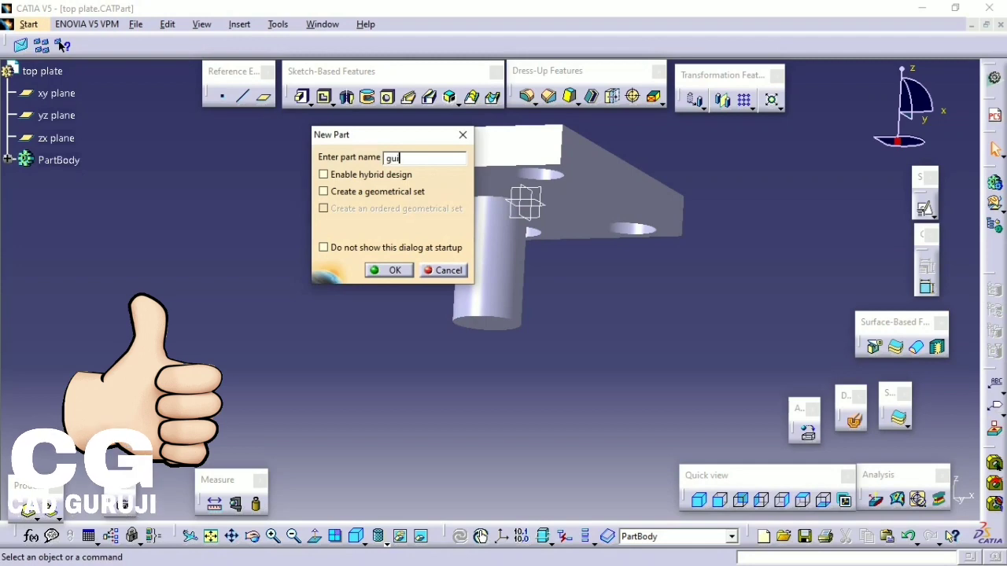
pyautogui.write('d piller')
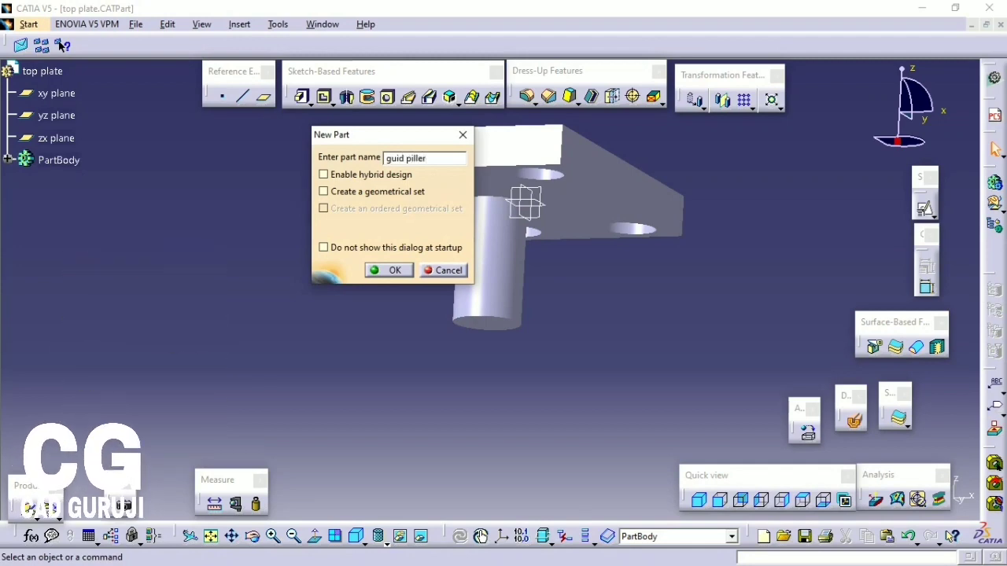
pyautogui.press('Return')
# - Check the guide pillar dimensions in the PDF drawing and start a positioned sketch on the xy plane with Reverse V and Swap enabled
pyautogui.hotkey('alt', 'Tab')
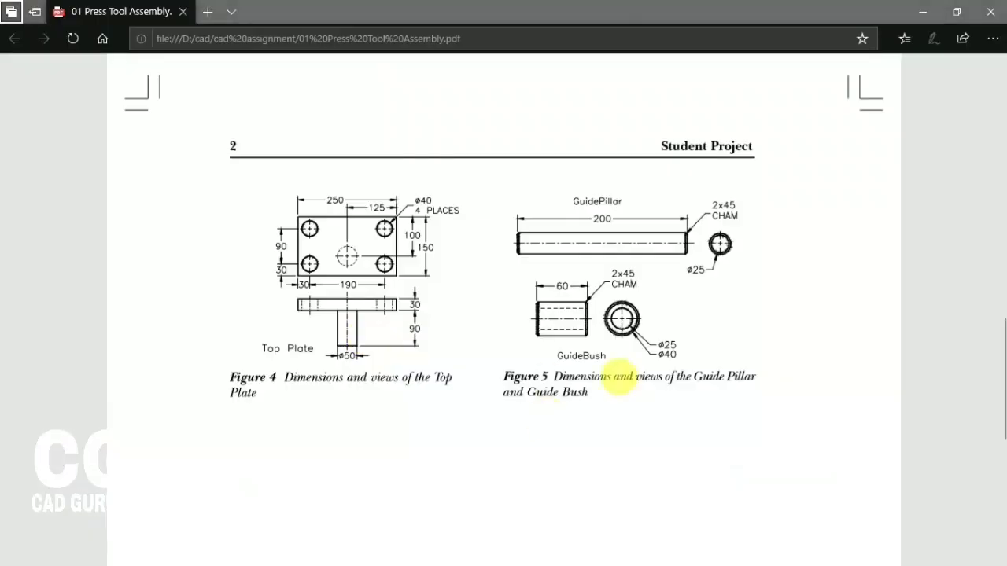
pyautogui.scroll(-2, 544, 382)
pyautogui.scroll(2, 543, 385)
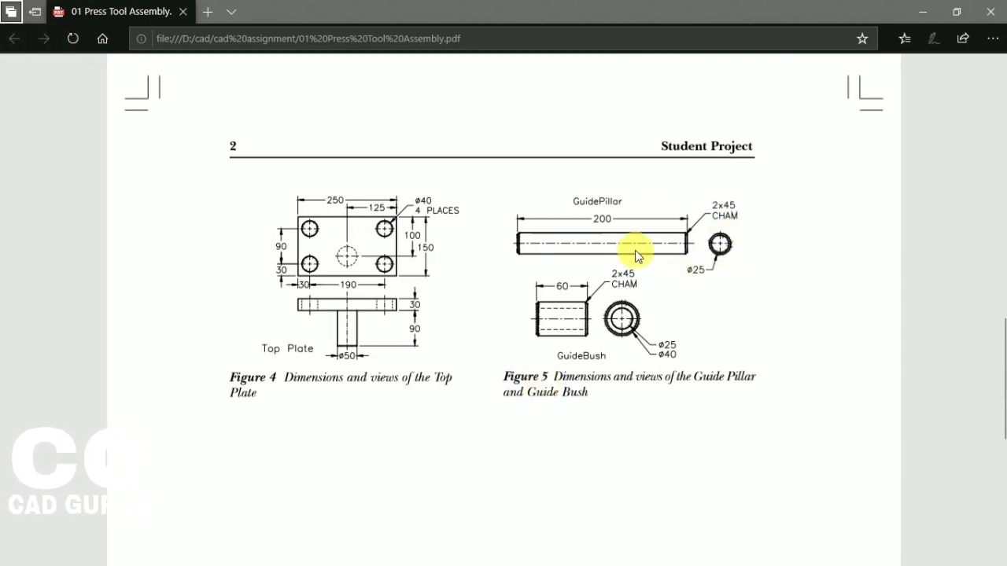
pyautogui.hotkey('alt', 'Tab')
pyautogui.click(503, 291)
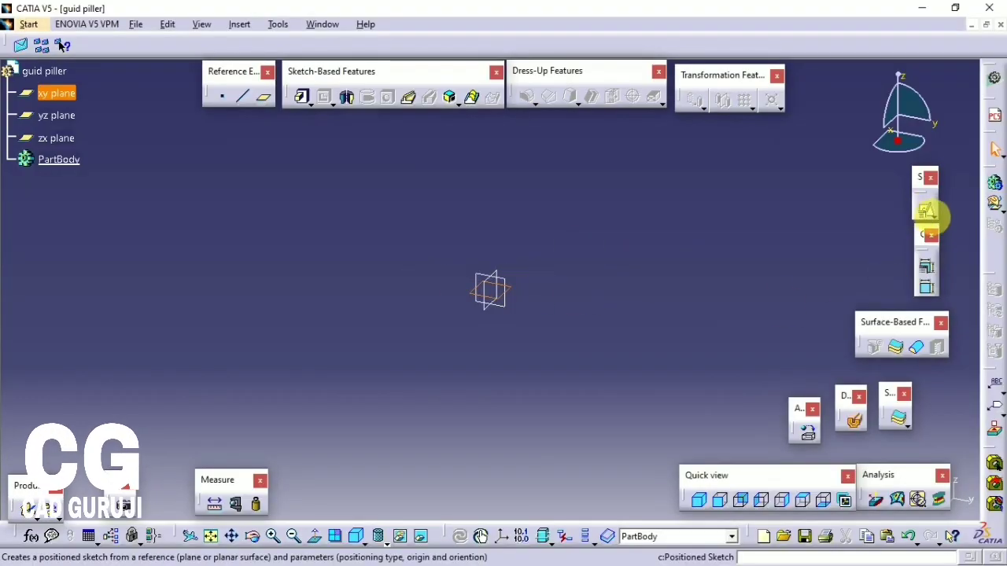
pyautogui.click(926, 210)
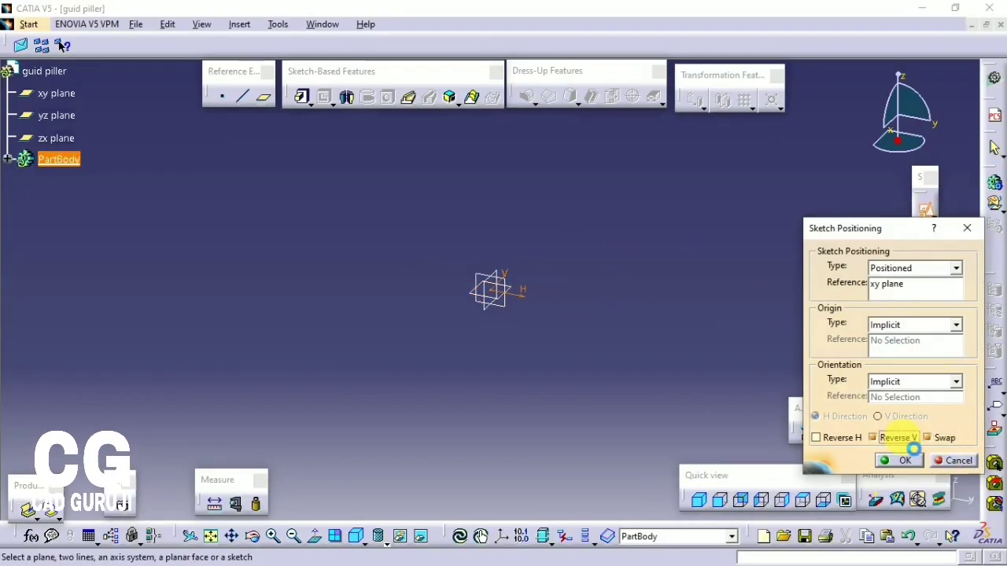
pyautogui.click(906, 461)
# - Sketch a circle centered on the origin and set its diameter to 25 mm
pyautogui.click(811, 193)
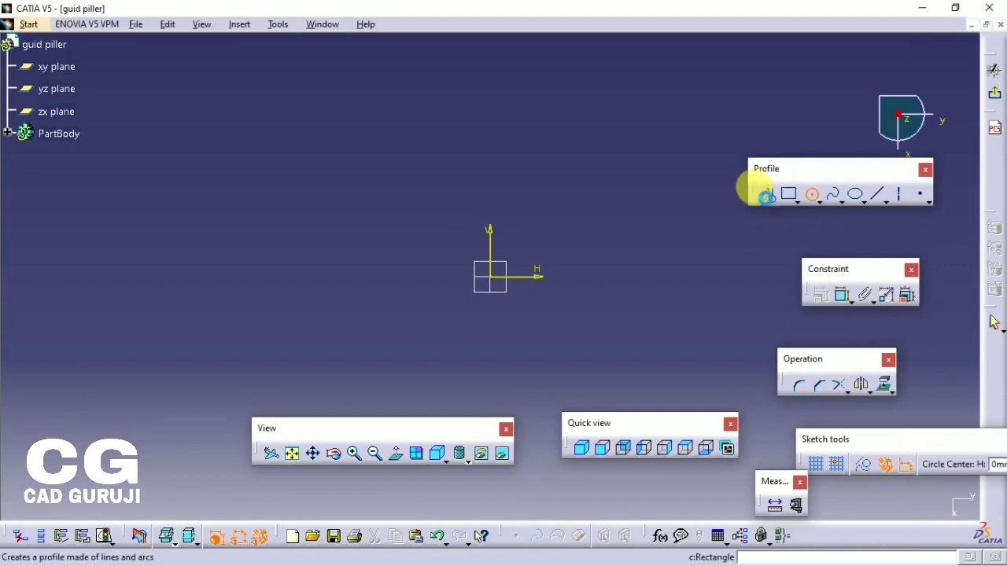
pyautogui.click(504, 276)
pyautogui.click(512, 213)
pyautogui.click(844, 295)
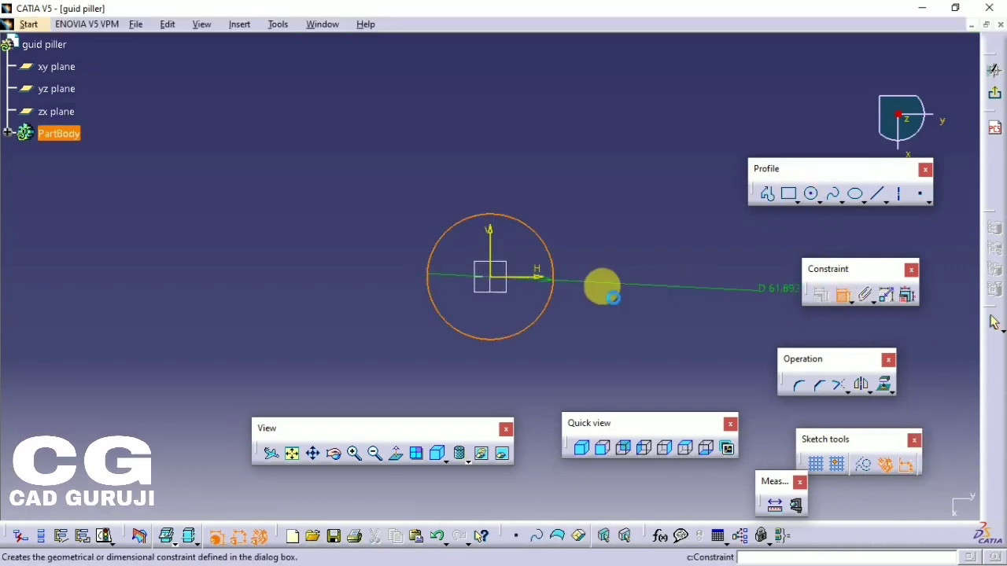
pyautogui.click(606, 288)
pyautogui.doubleClick(595, 283)
pyautogui.write('25mm')
pyautogui.press('Return')
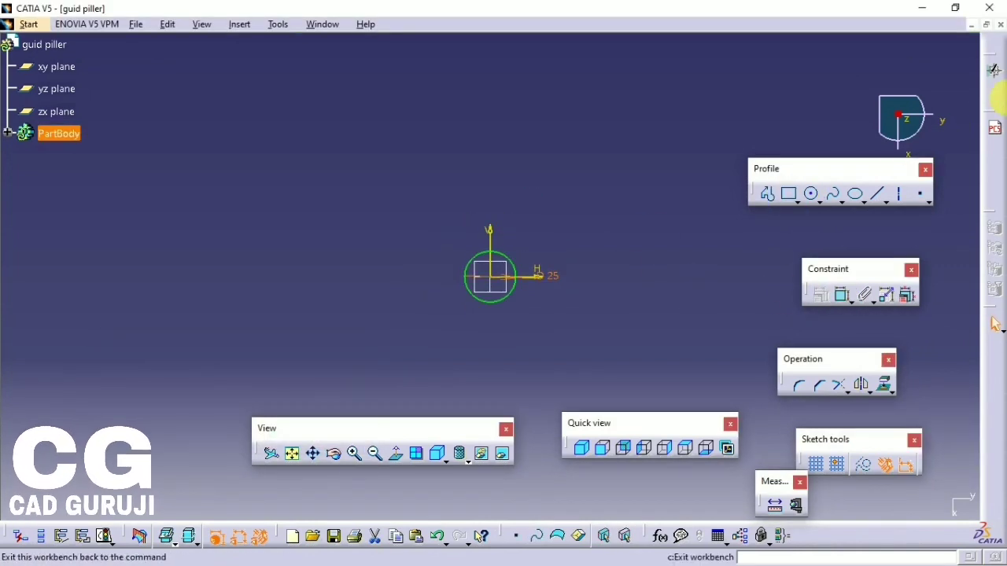
# - Exit the sketch and pad the circle 100 mm
pyautogui.click(994, 71)
pyautogui.click(304, 97)
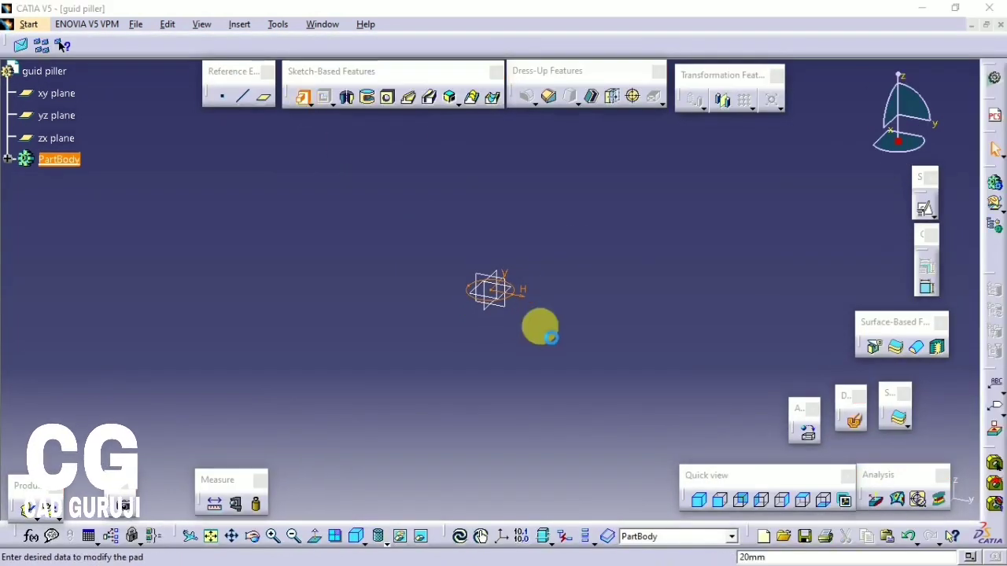
pyautogui.write('100')
pyautogui.click(645, 375)
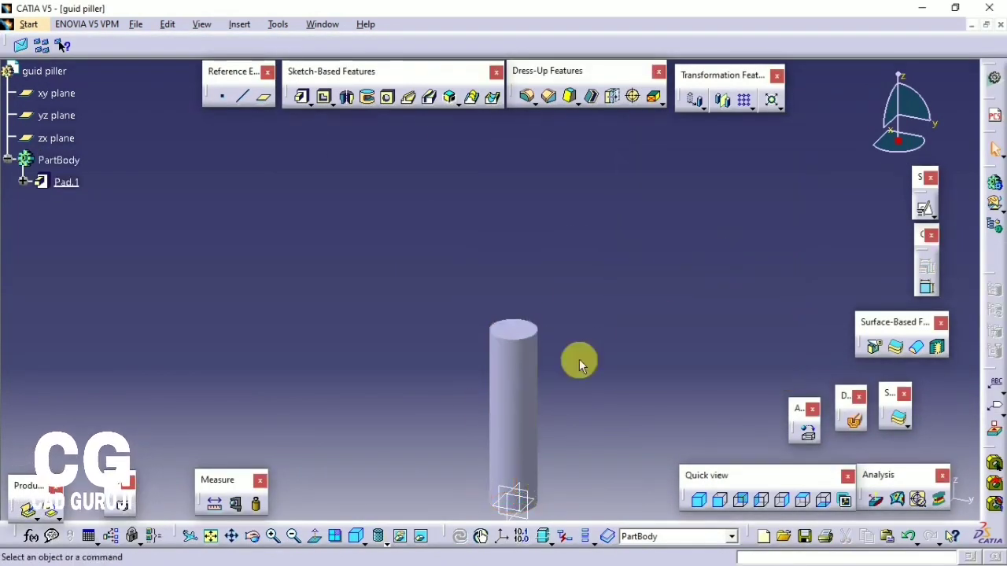
pyautogui.middleClick(528, 438)
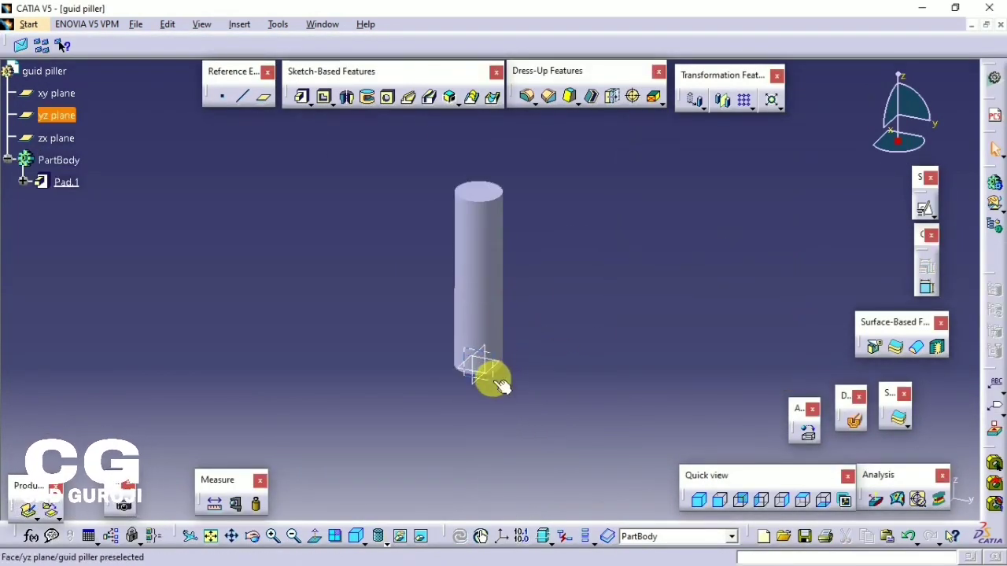
# - Start a sketch on the yz plane and draw a slanted line across the cylinder's upper right corner
pyautogui.click(499, 380)
pyautogui.click(946, 224)
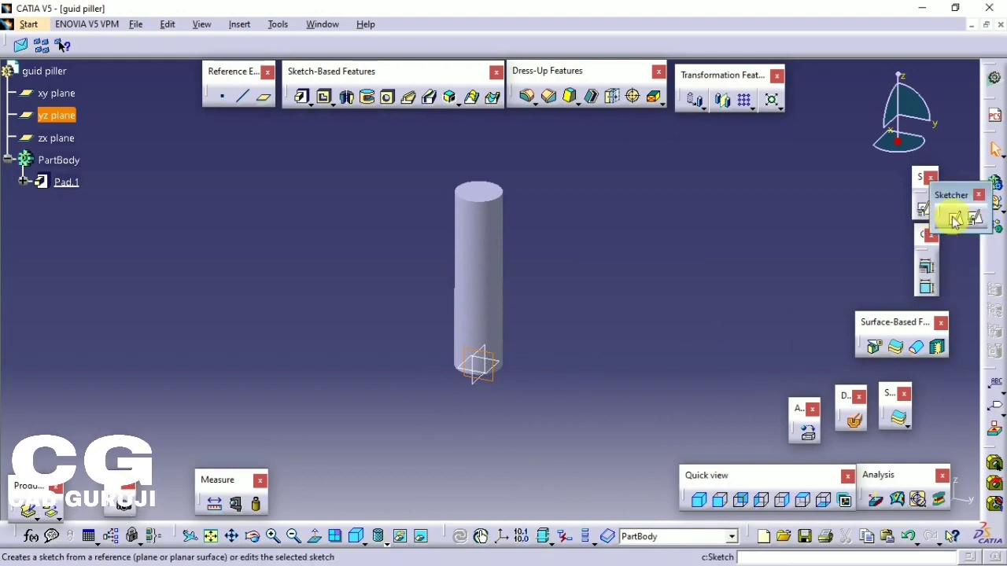
pyautogui.moveTo(488, 269)
pyautogui.mouseDown(button='middle')
pyautogui.moveTo(527, 290)
pyautogui.moveTo(645, 280)
pyautogui.moveTo(355, 122)
pyautogui.moveTo(305, 107)
pyautogui.mouseUp(button='middle')
pyautogui.click(877, 193)
pyautogui.click(435, 115)
pyautogui.click(465, 150)
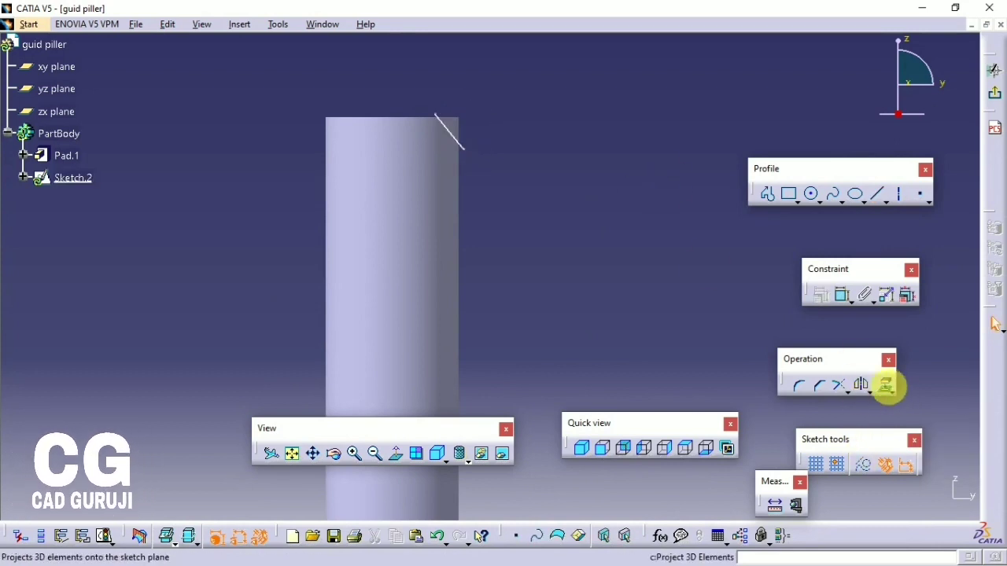
# - Project the cylinder's silhouette edges onto the sketch plane and convert both edge lines to construction elements
pyautogui.click(886, 390)
pyautogui.click(427, 286)
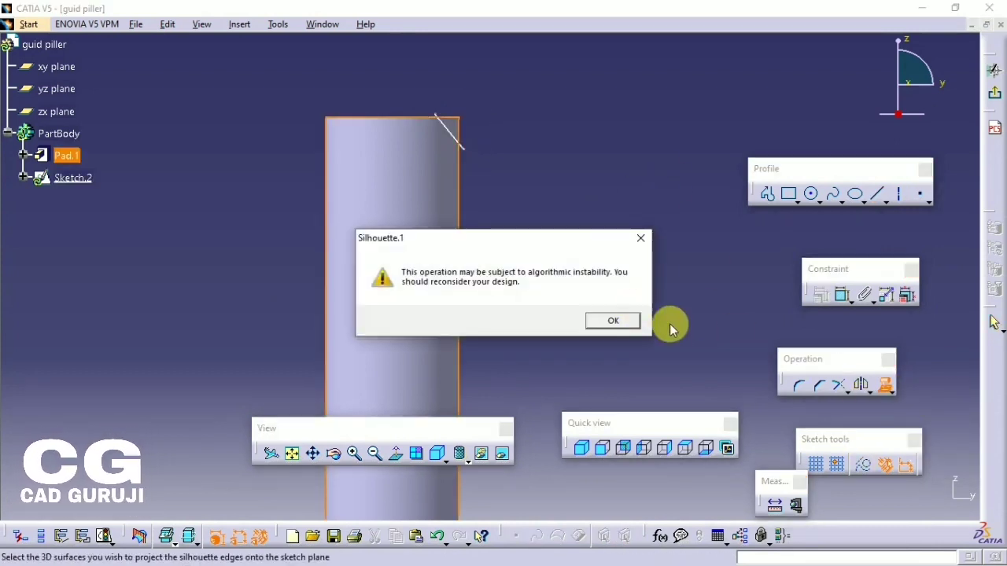
pyautogui.click(606, 319)
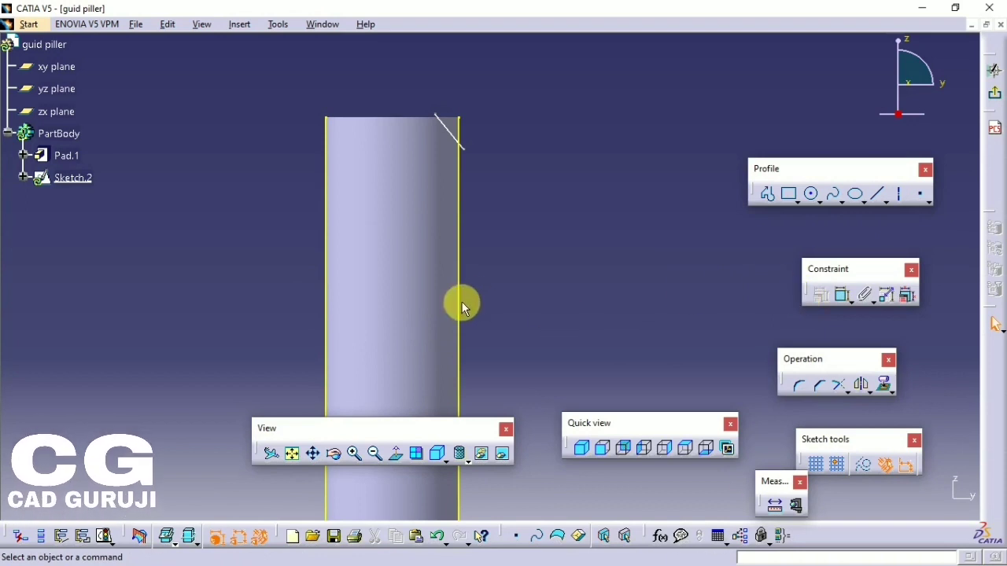
pyautogui.keyDown('ctrl'); pyautogui.click(324, 293); pyautogui.keyUp('ctrl')
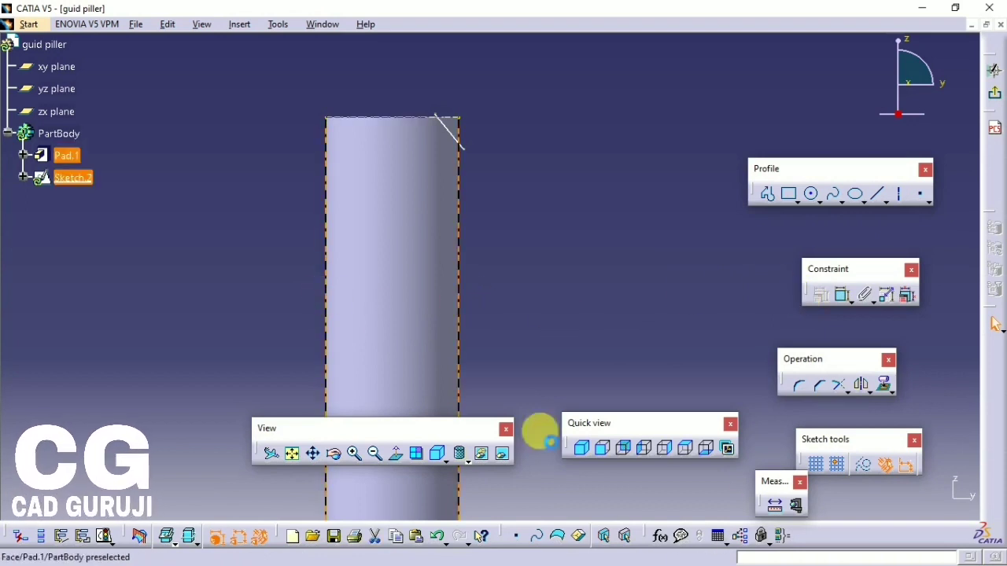
pyautogui.click(866, 470)
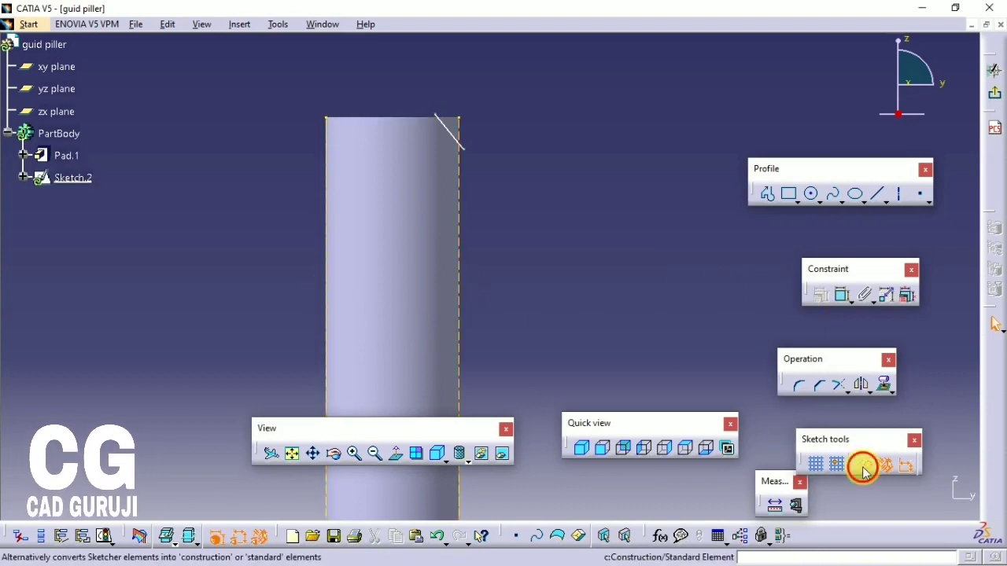
# - Draw a horizontal line from the slanted line to the cylinder's upper right corner and a vertical line down to the slanted line
pyautogui.moveTo(651, 233)
pyautogui.mouseDown(button='middle')
pyautogui.moveTo(763, 322)
pyautogui.moveTo(749, 302)
pyautogui.mouseUp(button='middle')
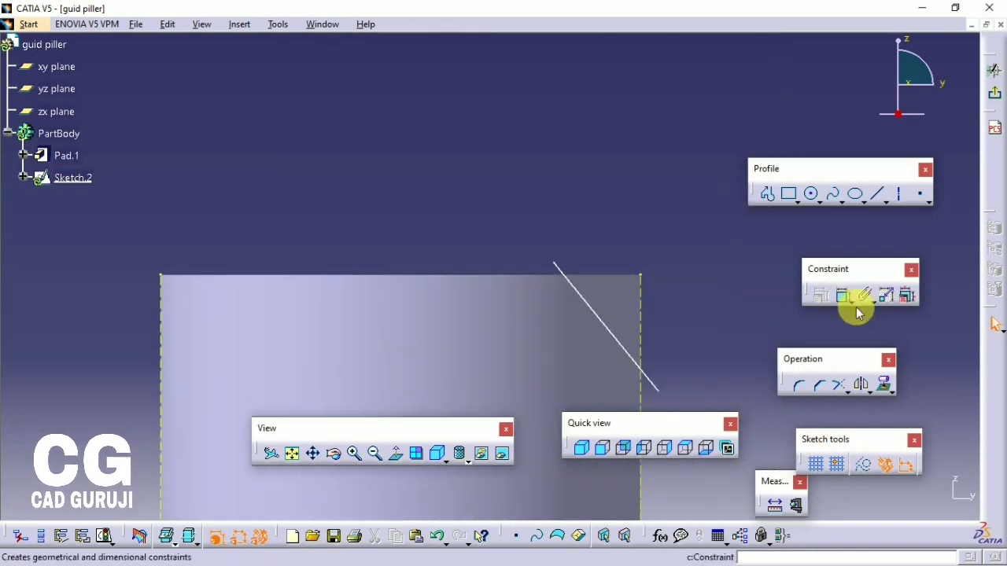
pyautogui.click(768, 194)
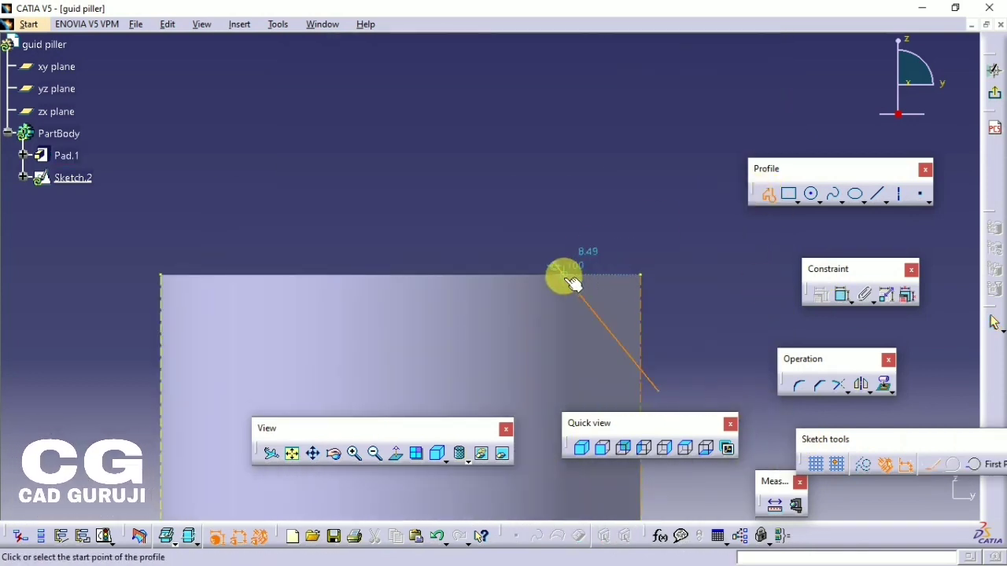
pyautogui.click(641, 275)
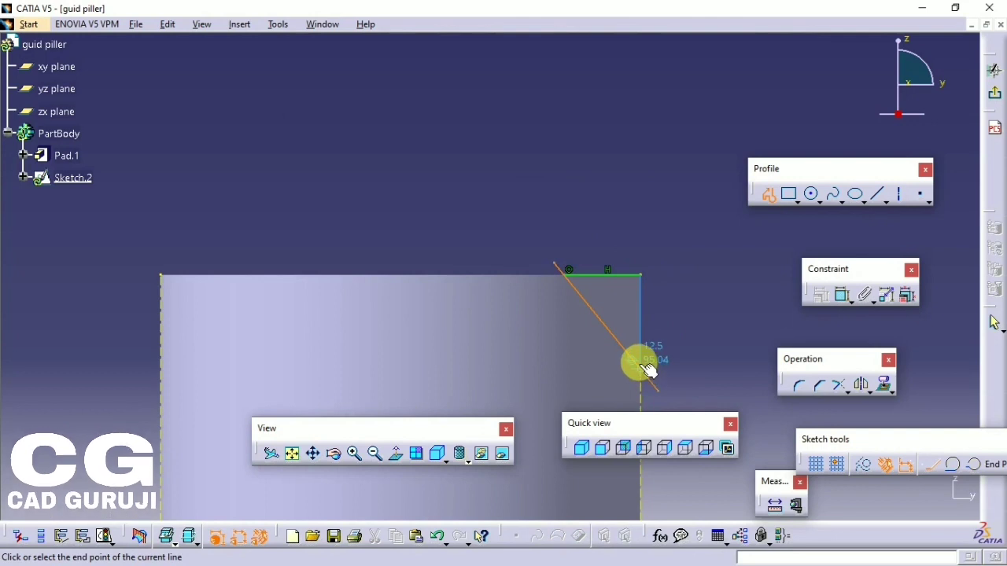
pyautogui.click(641, 366)
pyautogui.press('Escape')
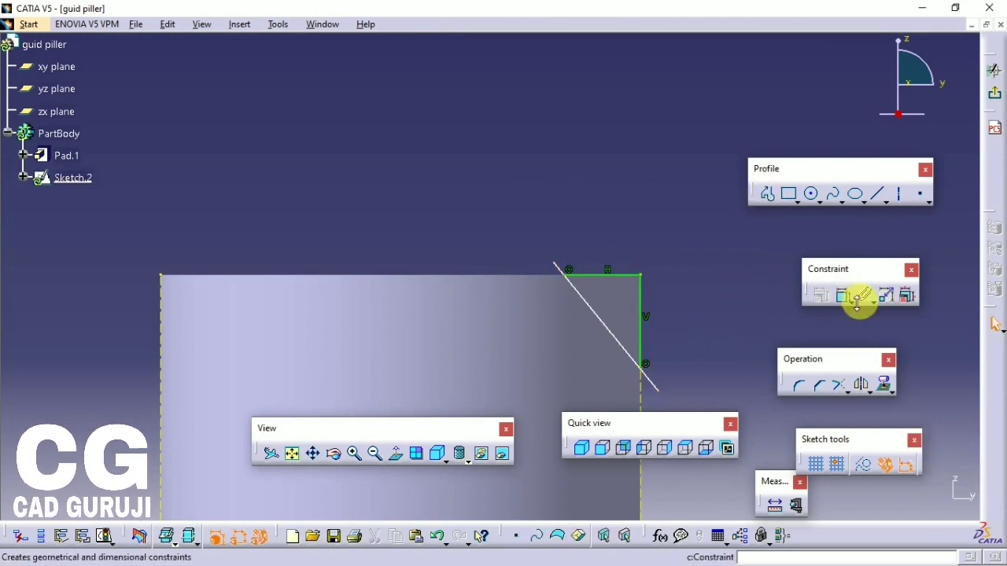
# - Make the slanted line's upper end coincident with the horizontal line's end and trim its overhang at the vertical line
pyautogui.click(840, 297)
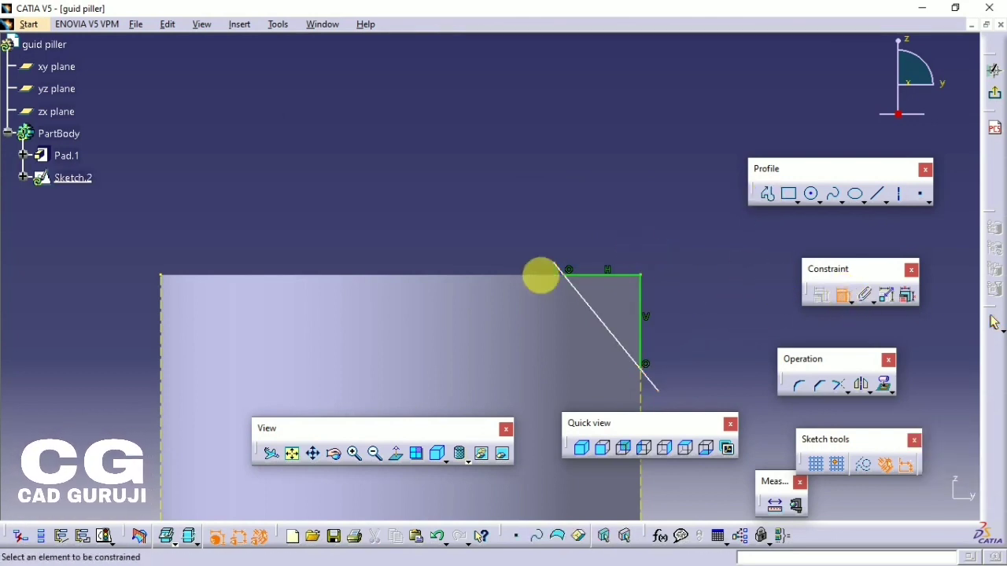
pyautogui.rightClick(588, 283)
pyautogui.click(607, 312)
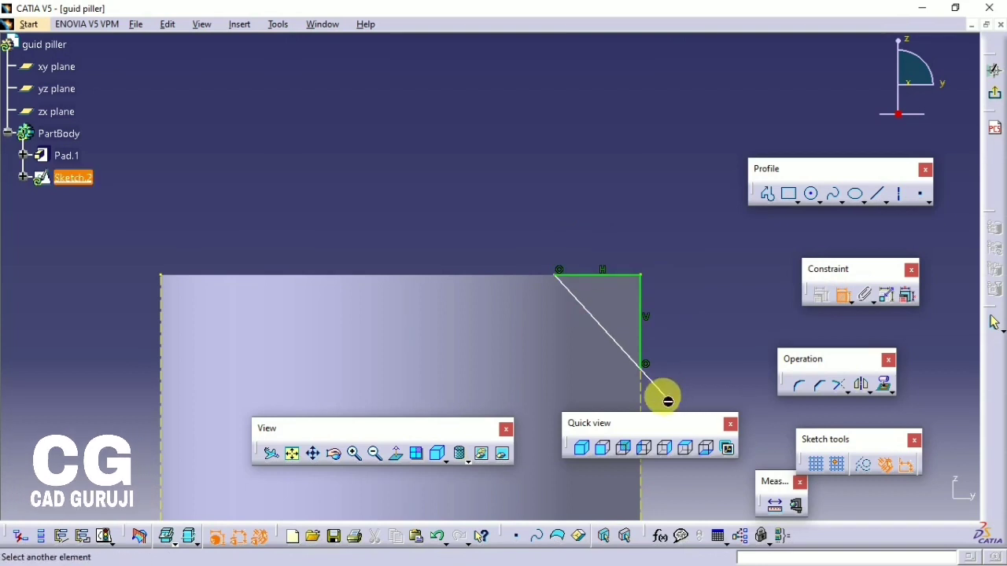
pyautogui.click(821, 431)
pyautogui.click(842, 387)
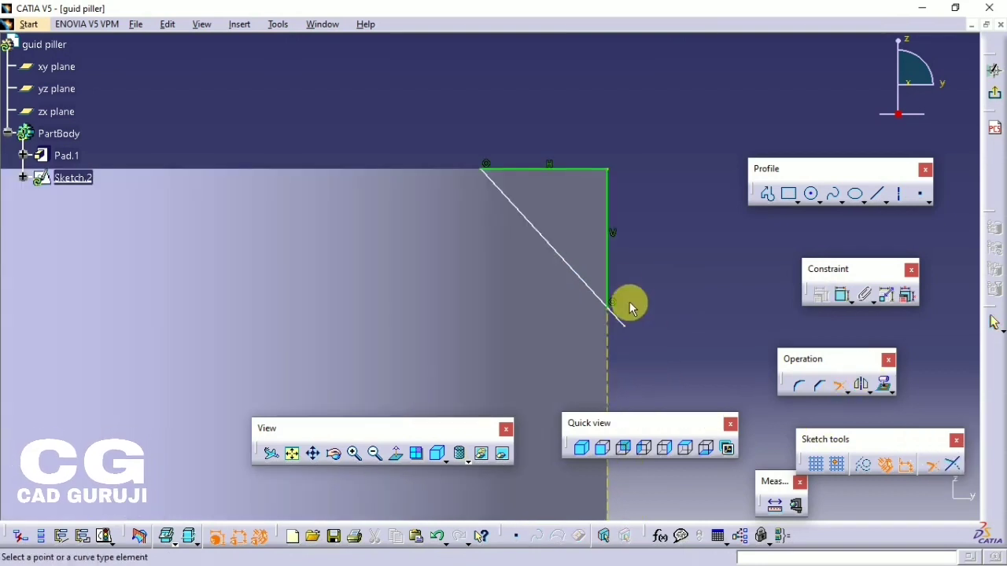
pyautogui.click(611, 272)
pyautogui.click(585, 281)
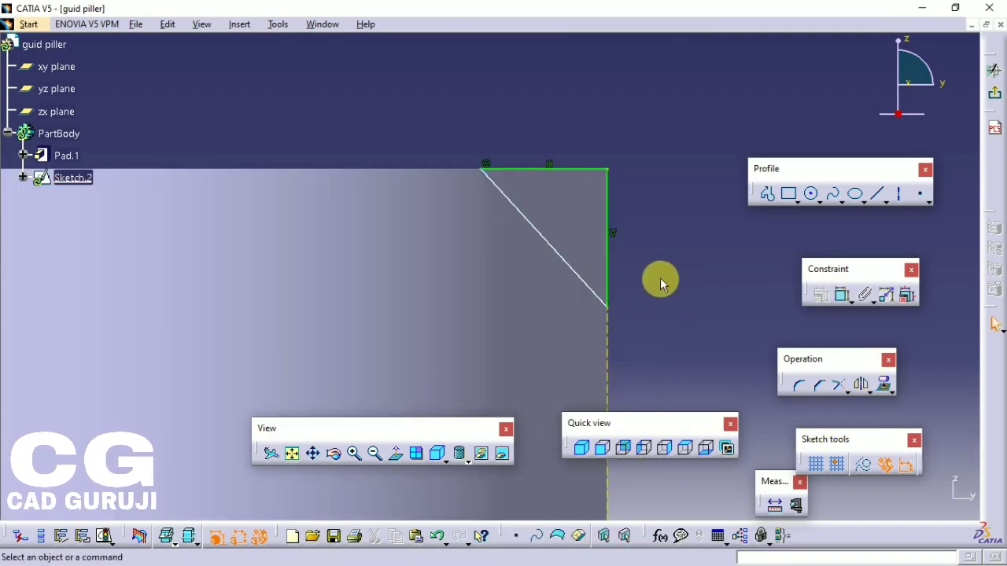
# - Check the guide pillar chamfer in the PDF drawing, return to CATIA and dimension the triangle's horizontal edge to 2 mm
pyautogui.moveTo(673, 303); pyautogui.dragTo(707, 361, button='middle')
pyautogui.hotkey('alt', 'Tab')
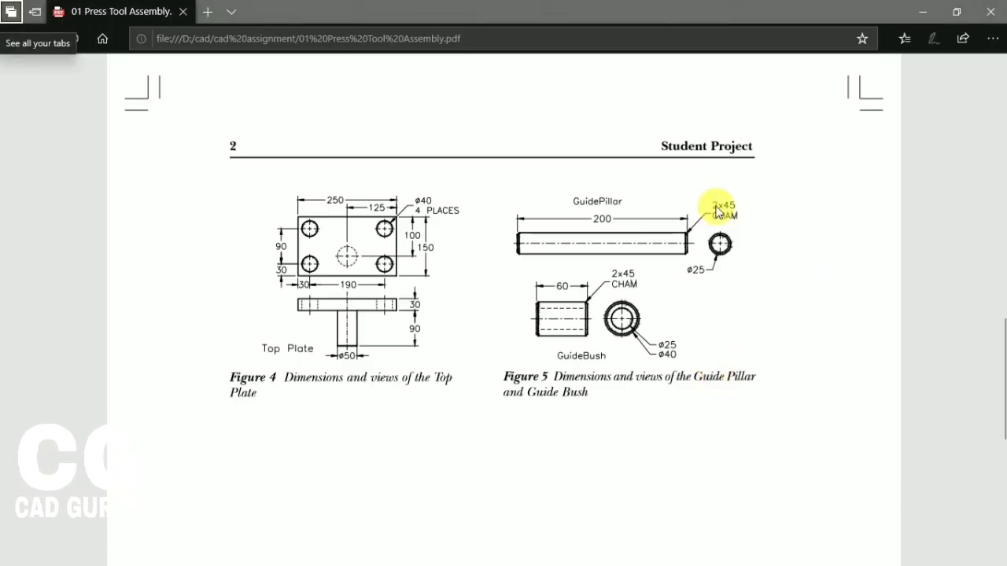
pyautogui.hotkey('alt', 'Tab')
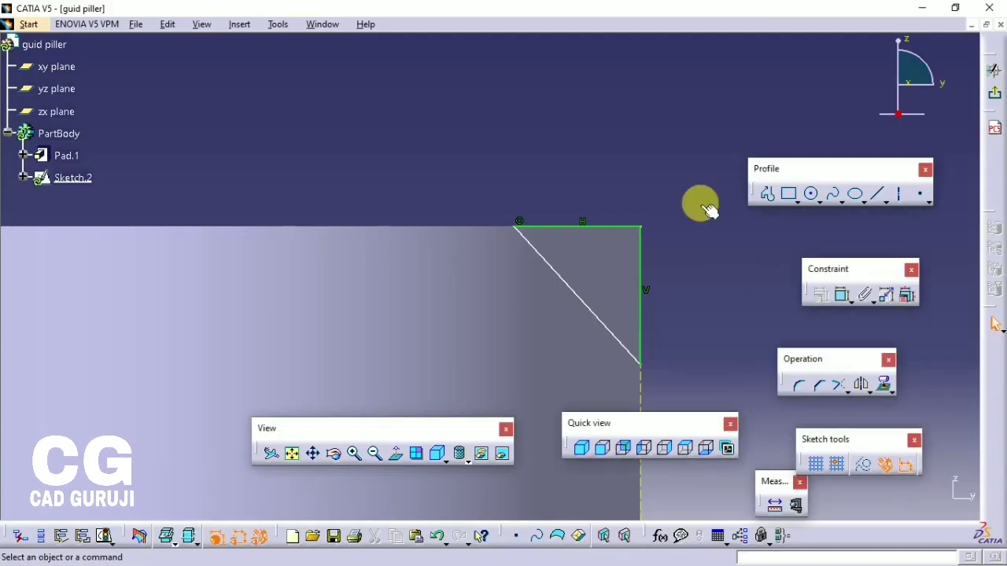
pyautogui.click(842, 293)
pyautogui.click(564, 226)
pyautogui.doubleClick(565, 162)
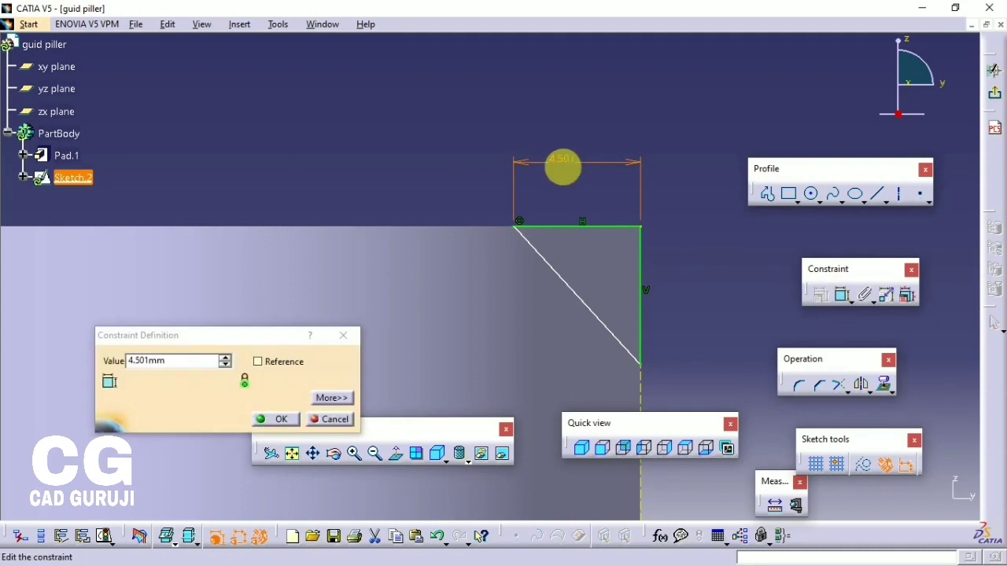
pyautogui.doubleClick(194, 361)
pyautogui.write('2')
pyautogui.press('Return')
# - Dimension the triangle's vertical edge and set its length to 2 mm
pyautogui.moveTo(589, 344); pyautogui.dragTo(490, 225, button='middle')
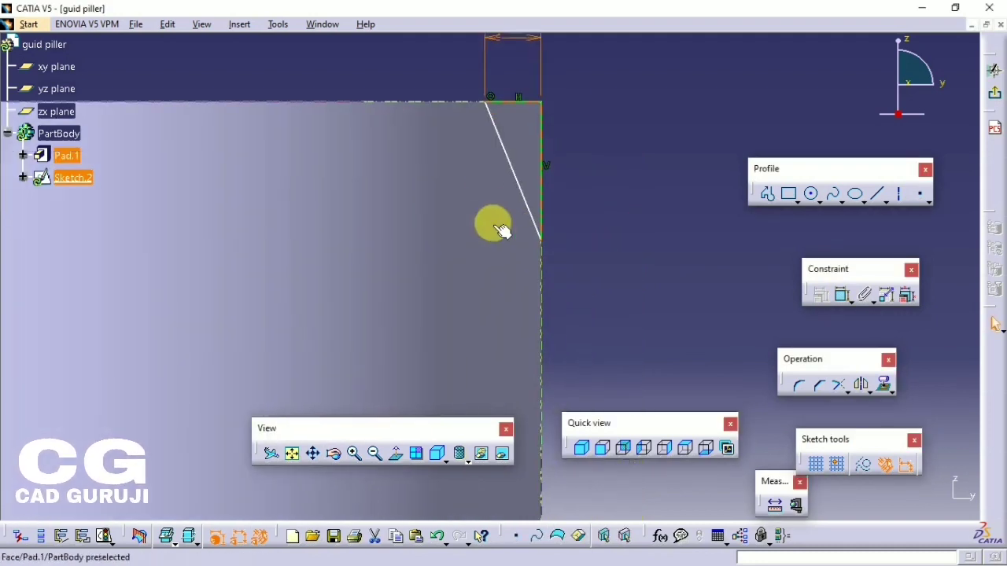
pyautogui.click(842, 295)
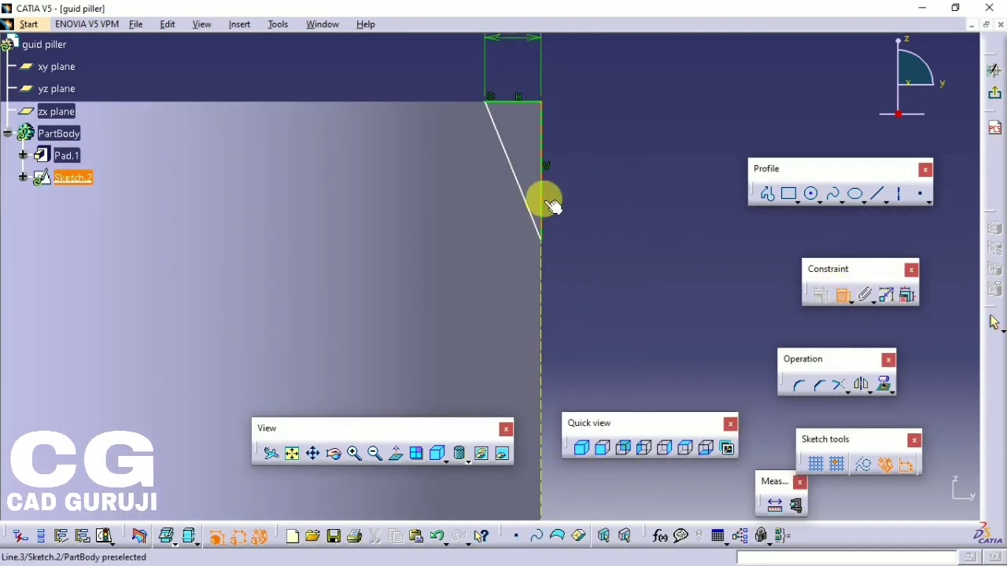
pyautogui.click(543, 203)
pyautogui.click(582, 182)
pyautogui.doubleClick(586, 187)
pyautogui.write('2mm')
pyautogui.press('Return')
pyautogui.moveTo(573, 198)
pyautogui.mouseDown(button='middle')
pyautogui.moveTo(600, 294)
pyautogui.moveTo(573, 203)
pyautogui.mouseUp(button='middle')
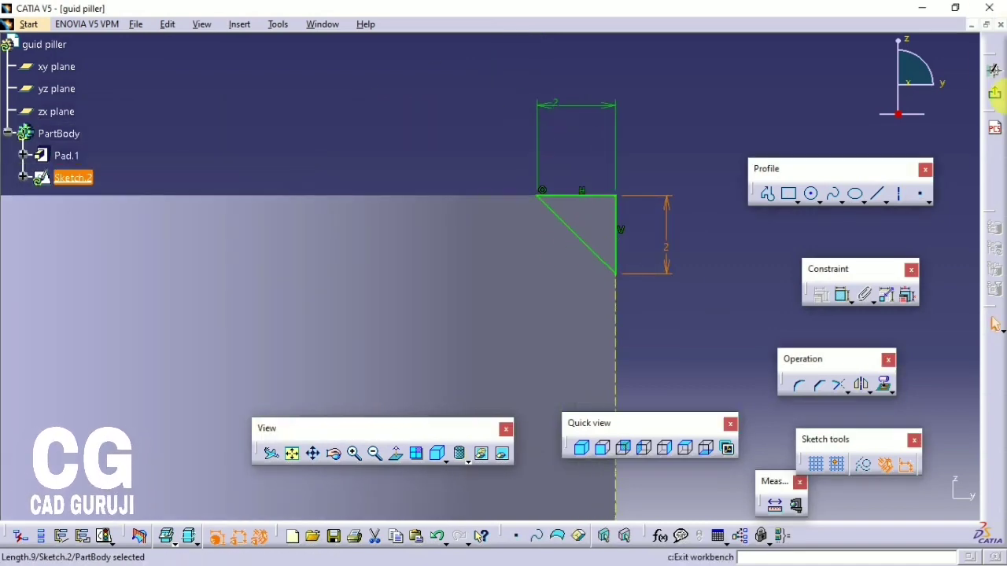
# - Exit the triangle sketch, reopen it and add a vertical axis from the origin up along the cylinder's centerline
pyautogui.click(992, 96)
pyautogui.moveTo(465, 217)
pyautogui.mouseDown(button='middle')
pyautogui.moveTo(530, 238)
pyautogui.moveTo(581, 285)
pyautogui.mouseUp(button='middle')
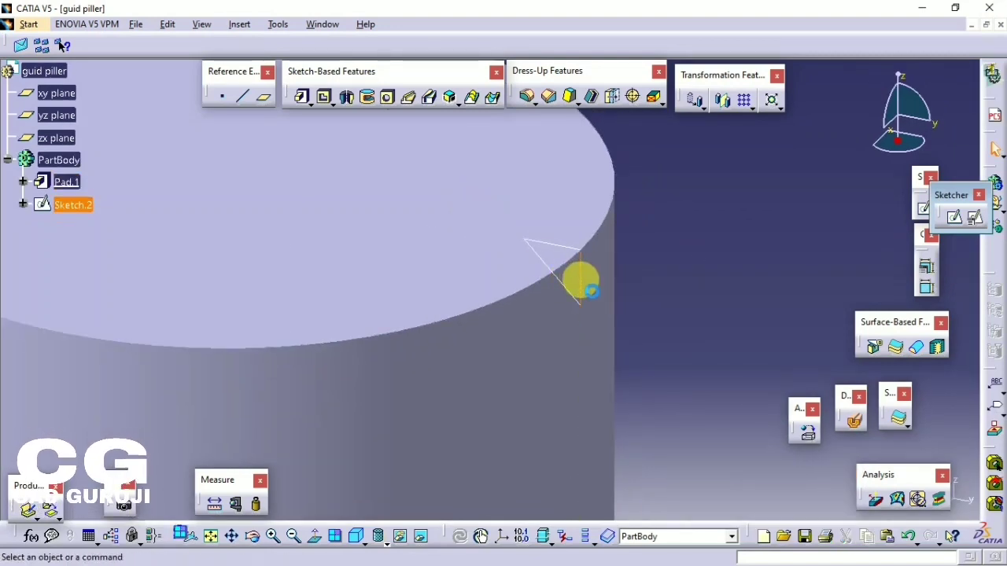
pyautogui.doubleClick(586, 285)
pyautogui.moveTo(567, 209); pyautogui.dragTo(627, 137, button='middle')
pyautogui.click(898, 193)
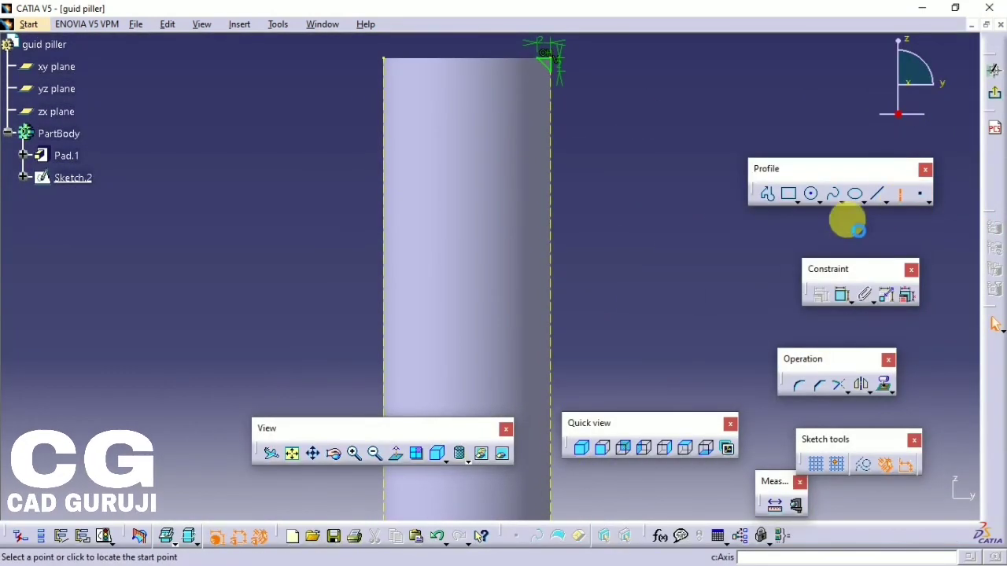
pyautogui.moveTo(508, 270)
pyautogui.mouseDown(button='middle')
pyautogui.moveTo(467, 270)
pyautogui.moveTo(582, 220)
pyautogui.mouseUp(button='middle')
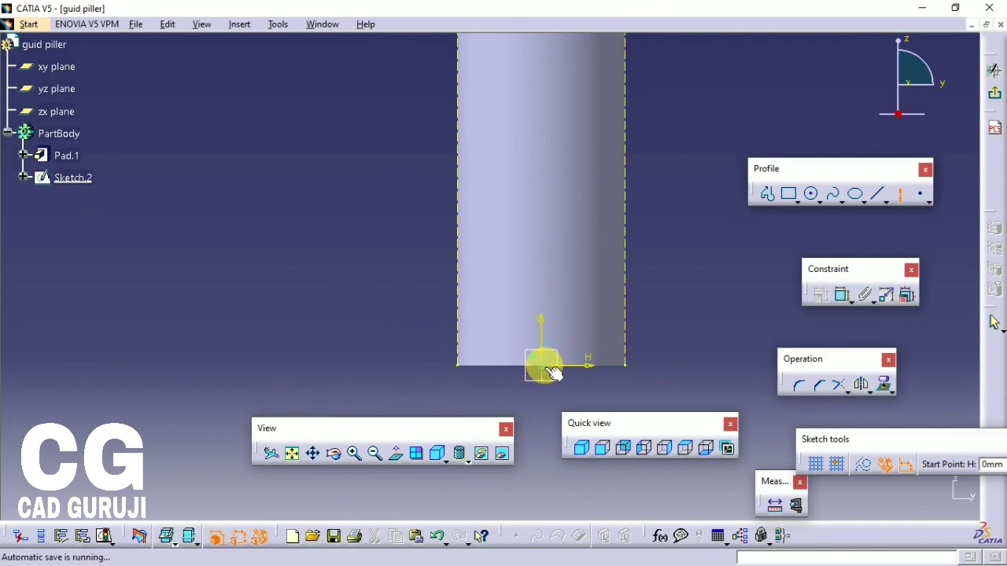
pyautogui.click(539, 144)
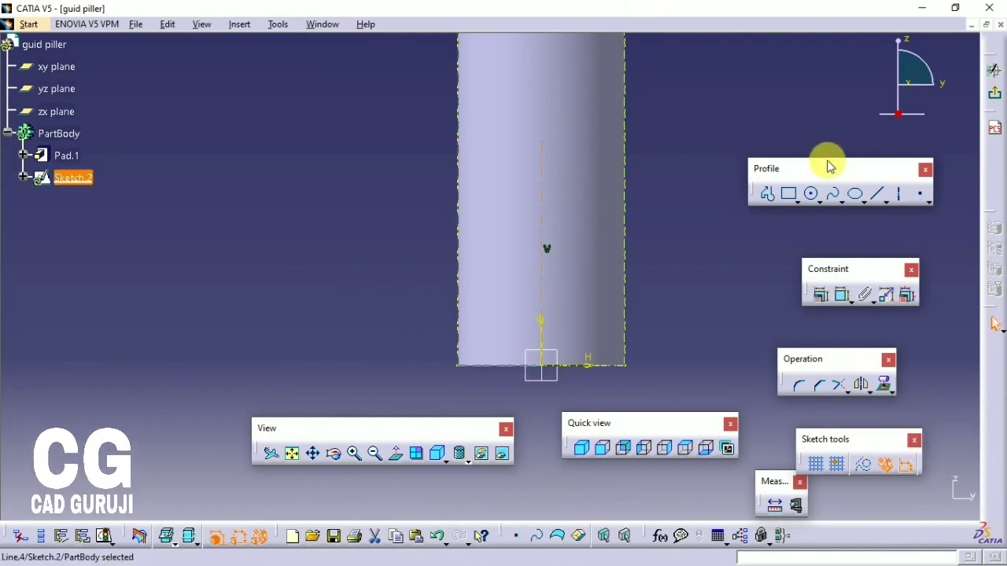
# - Exit the sketch and cut the triangle as a 360-degree groove around the sketch axis
pyautogui.click(995, 97)
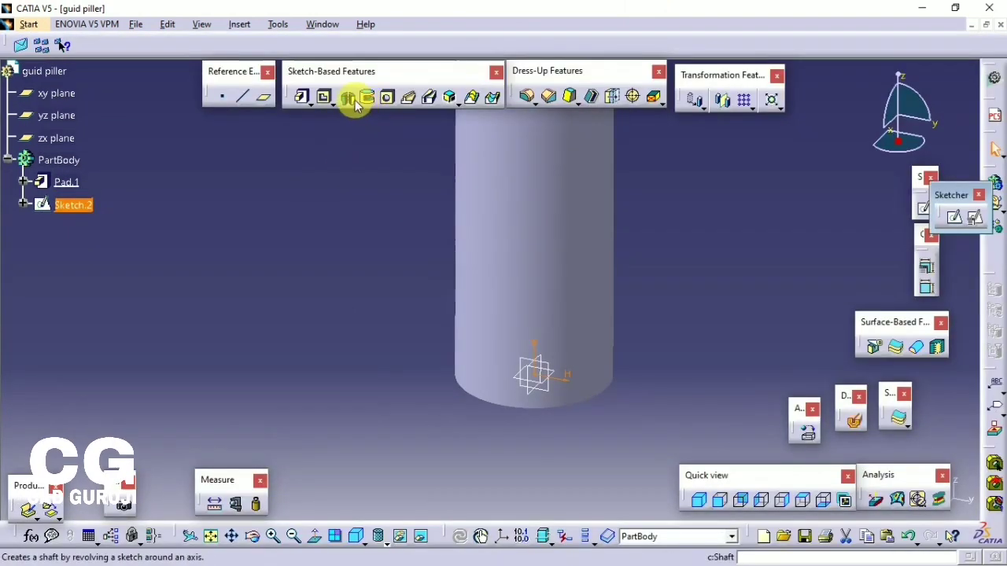
pyautogui.click(366, 98)
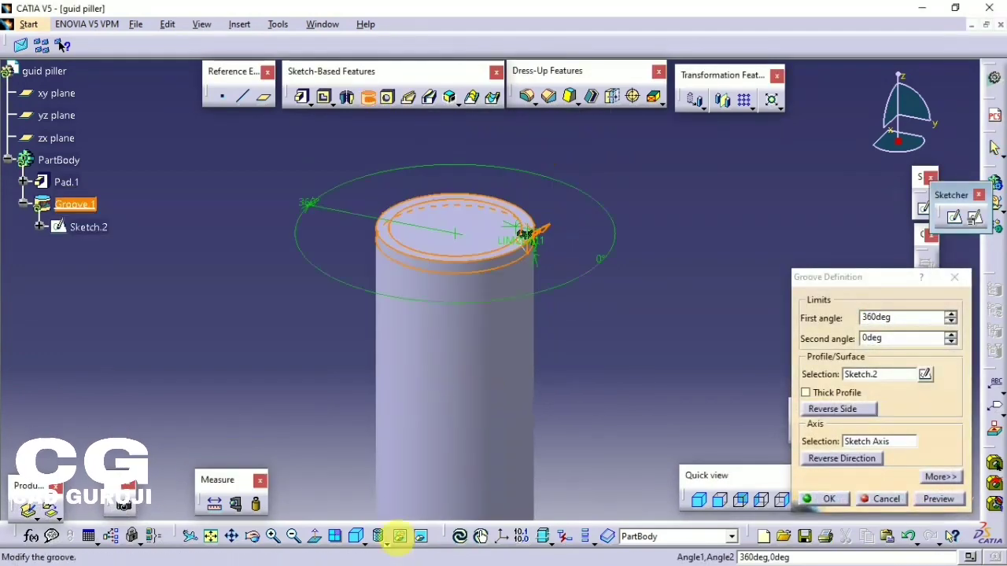
pyautogui.click(827, 499)
# - Mirror the whole PartBody about the xy plane to complete the pillar
pyautogui.moveTo(634, 283); pyautogui.dragTo(674, 229, button='middle')
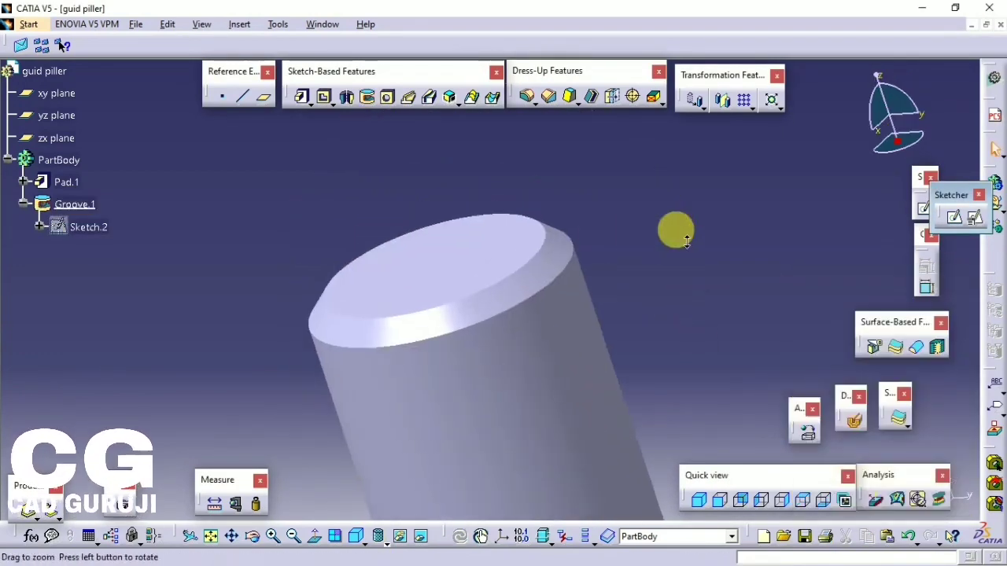
pyautogui.moveTo(549, 262); pyautogui.dragTo(200, 232, button='middle')
pyautogui.click(56, 160)
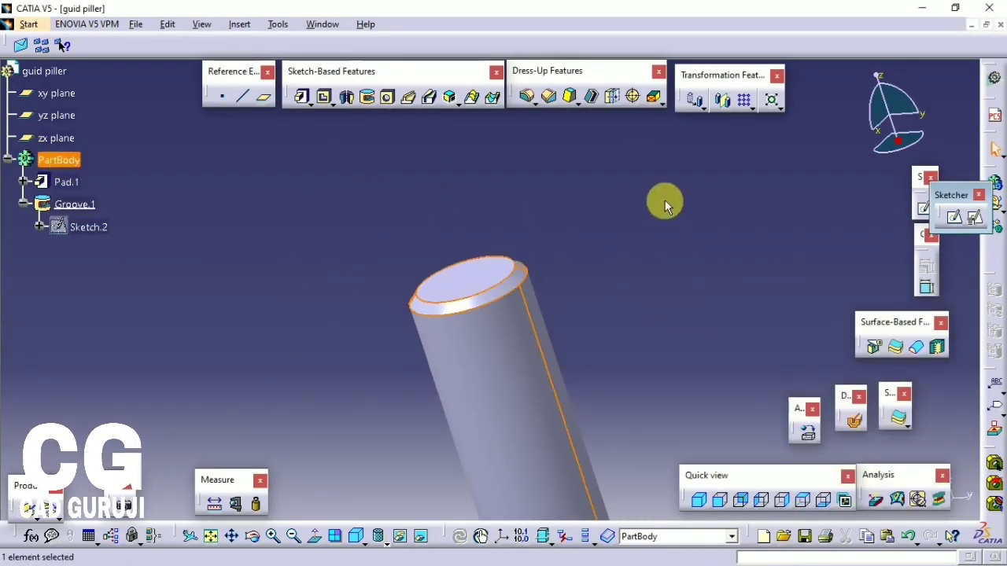
pyautogui.moveTo(710, 122); pyautogui.dragTo(282, 311, button='middle')
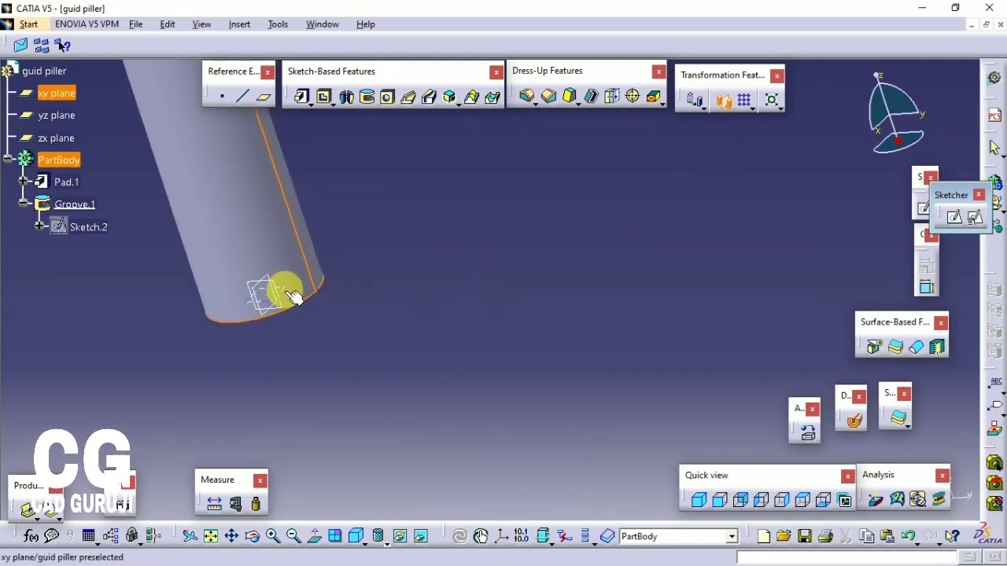
pyautogui.moveTo(567, 407); pyautogui.dragTo(913, 488, button='middle')
pyautogui.click(897, 498)
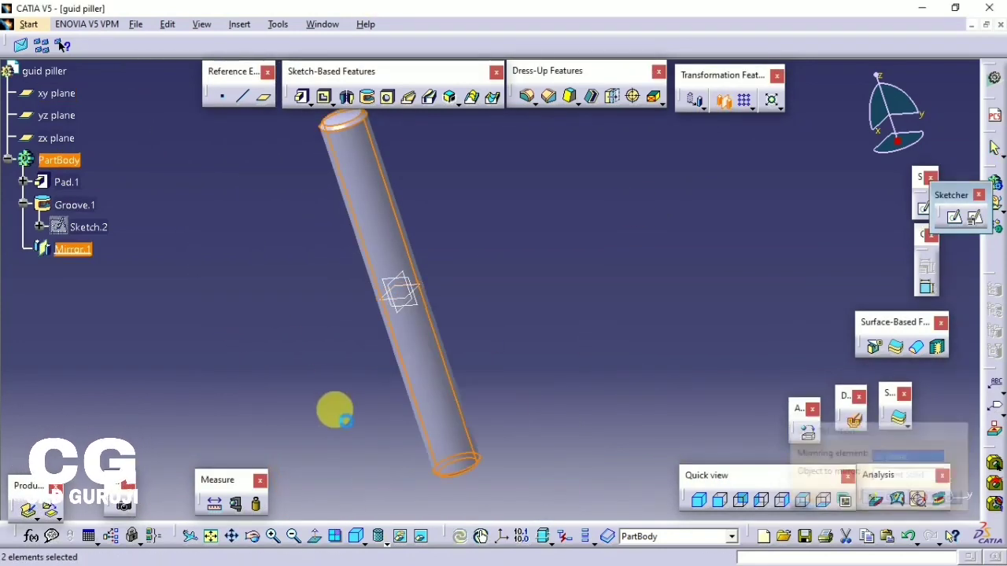
pyautogui.moveTo(345, 420); pyautogui.dragTo(543, 303, button='middle')
# - Save the pillar part as guid piller.CATPart
pyautogui.moveTo(449, 394); pyautogui.dragTo(544, 443, button='middle')
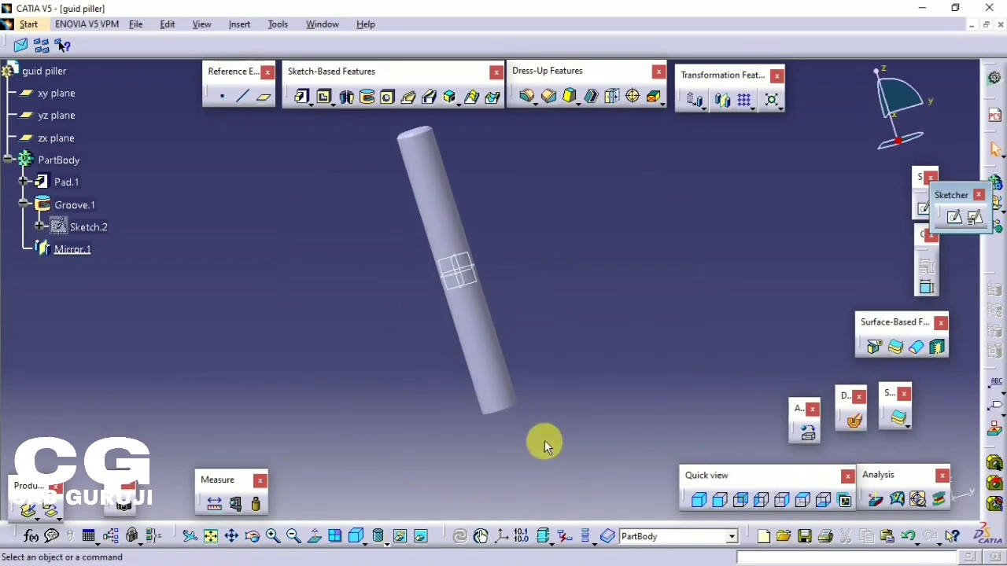
pyautogui.hotkey('ctrl', 's')
pyautogui.click(718, 442)
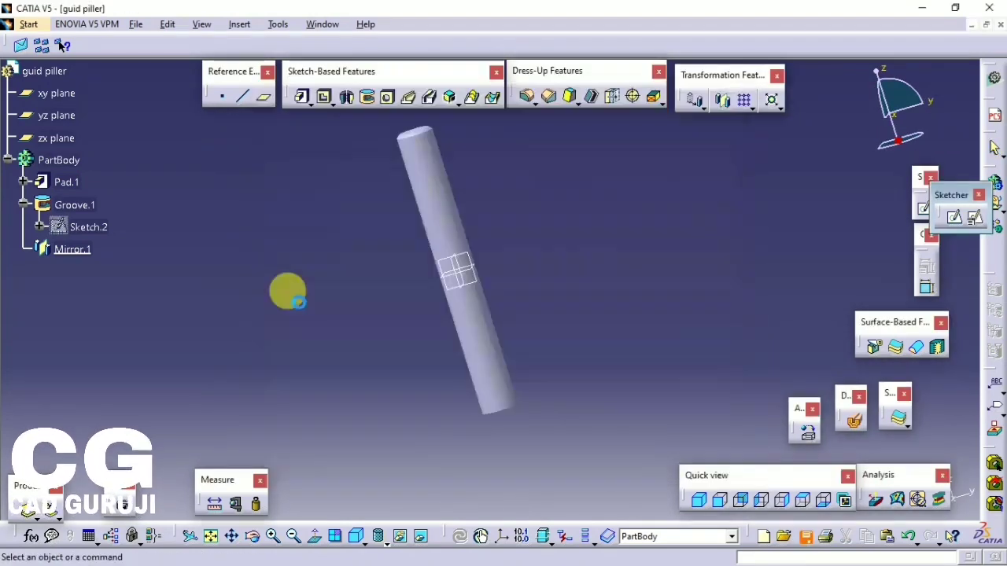
# - Create a new part named "guid bush"
pyautogui.click(28, 24)
pyautogui.moveTo(71, 59)
pyautogui.click(222, 62)
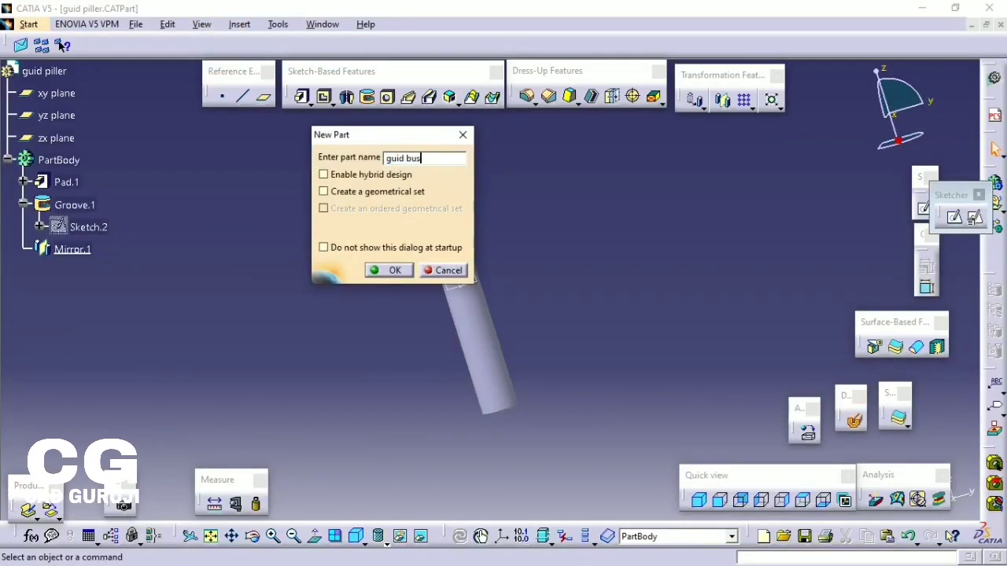
pyautogui.press('Return')
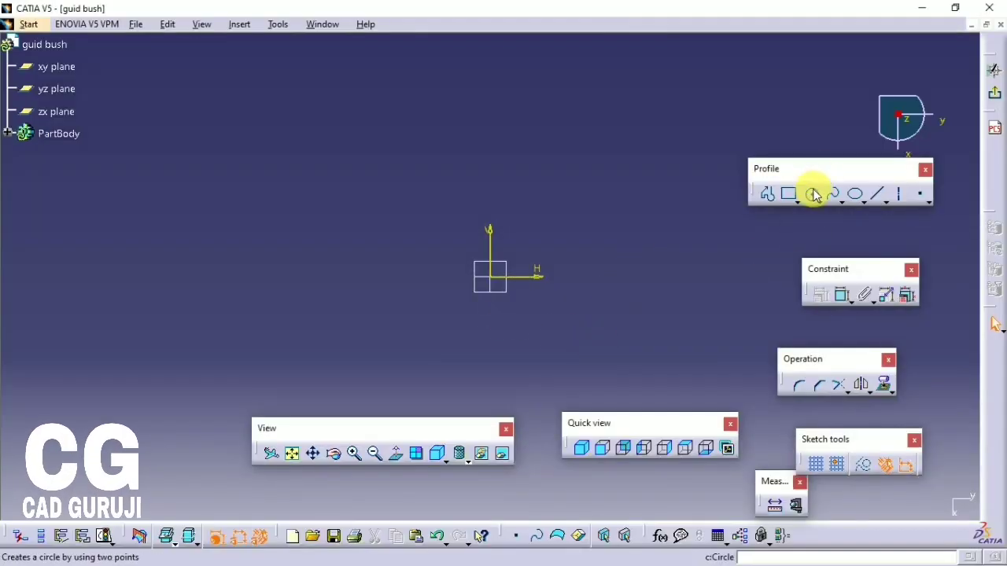
# - Sketch a circle centered on the origin of the xy plane and set its diameter to 45 mm
pyautogui.click(814, 195)
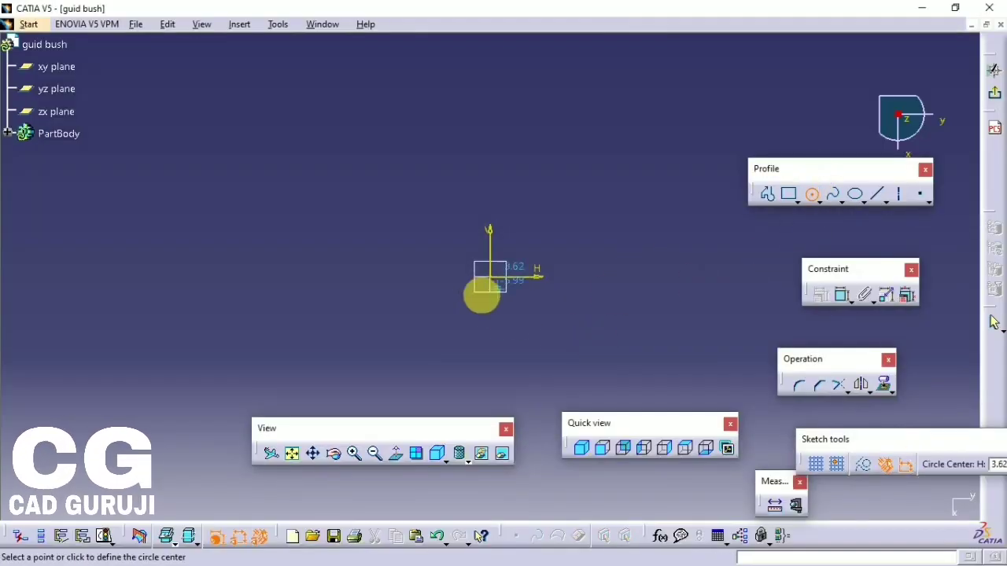
pyautogui.click(490, 276)
pyautogui.click(556, 257)
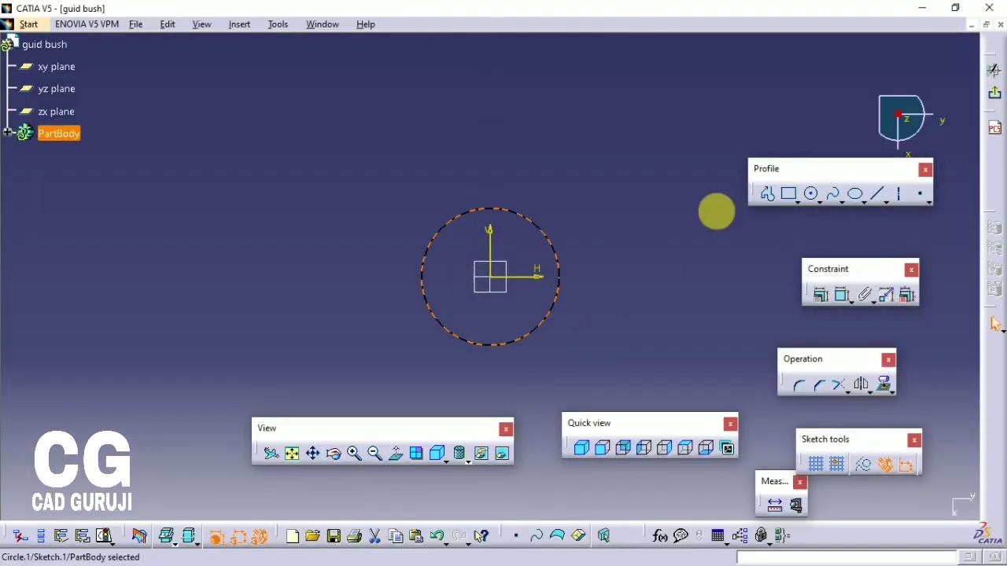
pyautogui.click(841, 303)
pyautogui.click(605, 250)
pyautogui.doubleClick(606, 250)
pyautogui.write('4')
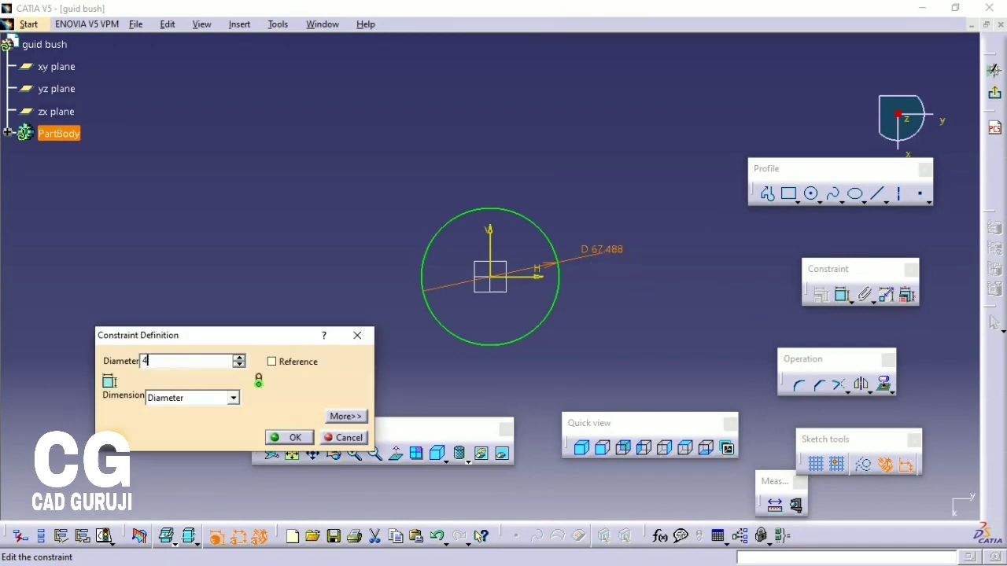
pyautogui.press('Return')
# - Exit the sketch and pad the circle into a solid cylinder
pyautogui.click(994, 70)
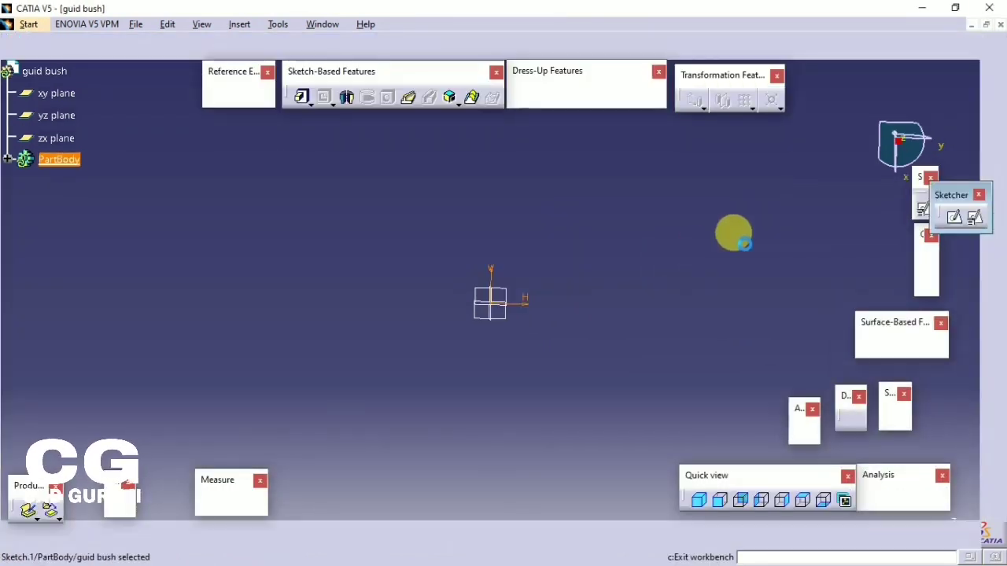
pyautogui.click(302, 97)
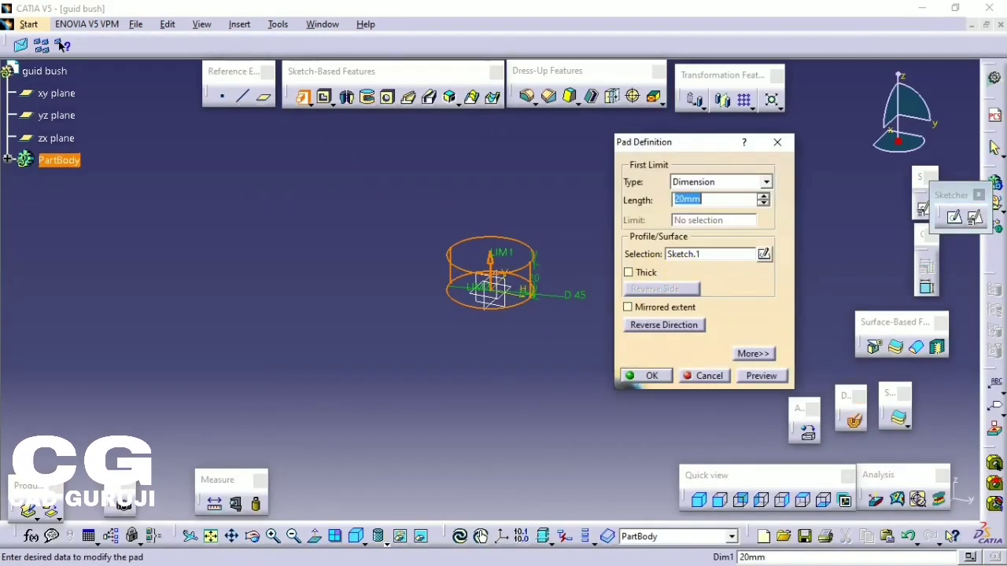
pyautogui.click(646, 375)
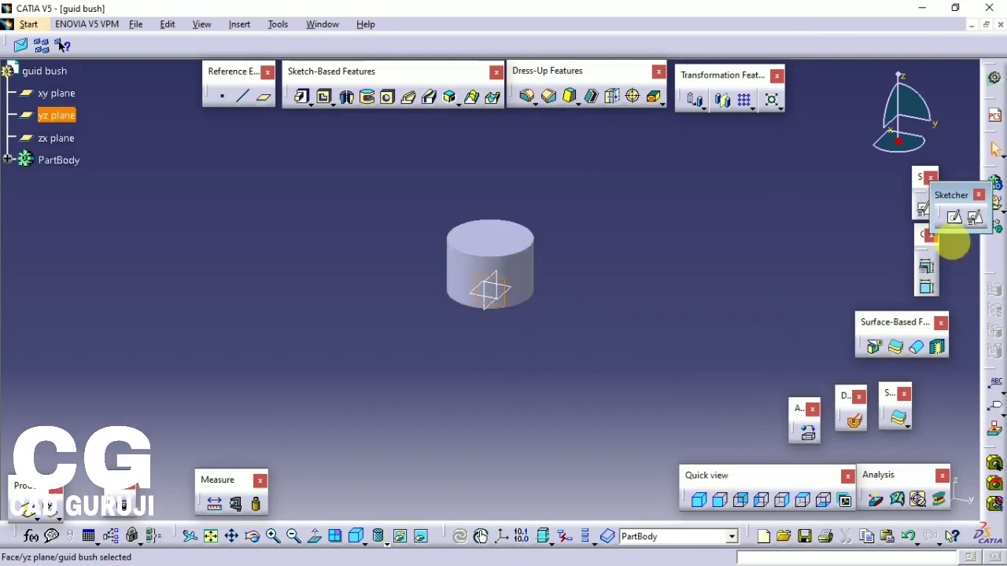
# - Sketch on the yz plane and project the cylinder's silhouette edges as construction lines
pyautogui.click(954, 217)
pyautogui.moveTo(506, 322)
pyautogui.mouseDown(button='middle')
pyautogui.moveTo(544, 359)
pyautogui.moveTo(555, 247)
pyautogui.moveTo(516, 273)
pyautogui.mouseUp(button='middle')
pyautogui.click(884, 384)
pyautogui.click(636, 308)
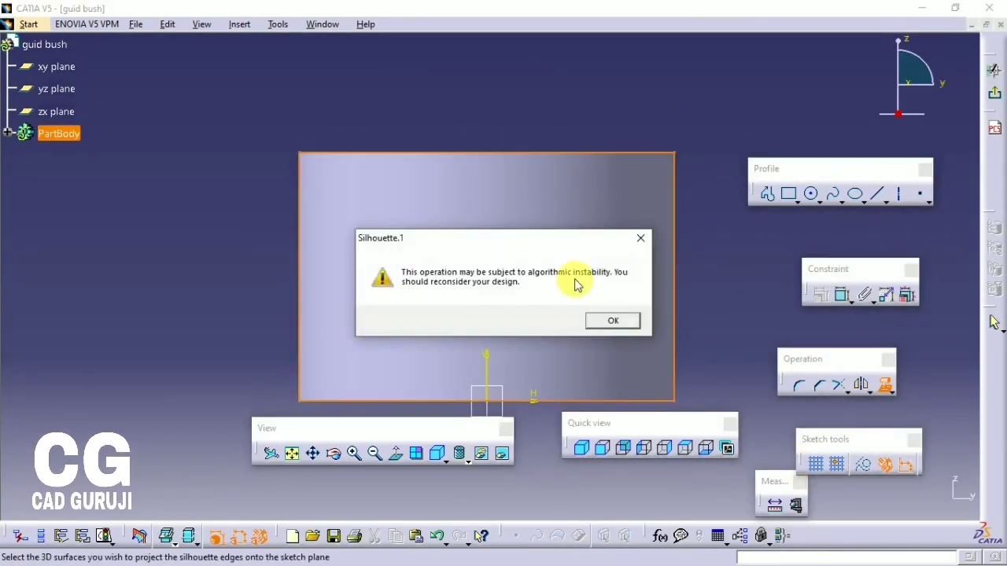
pyautogui.click(612, 320)
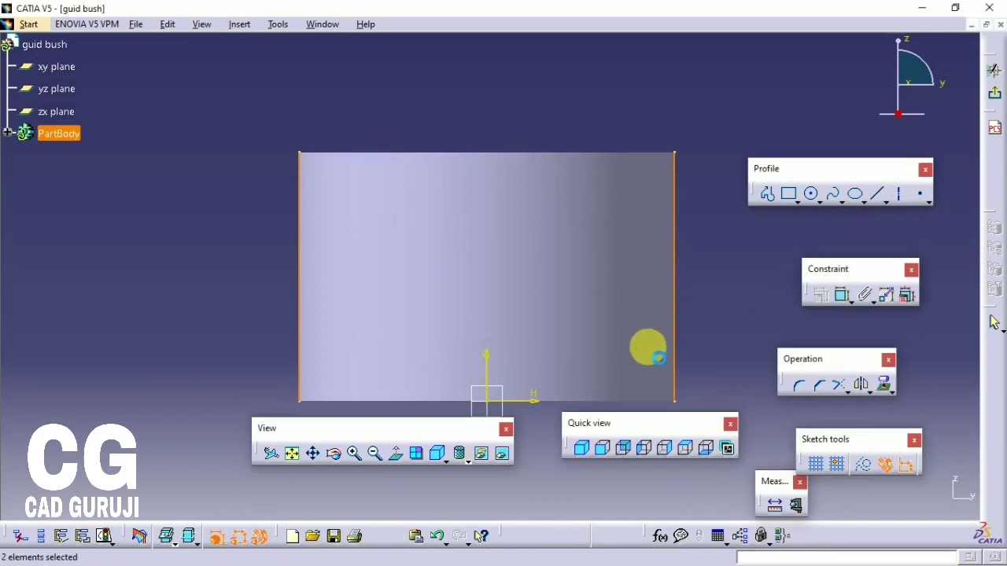
pyautogui.click(859, 469)
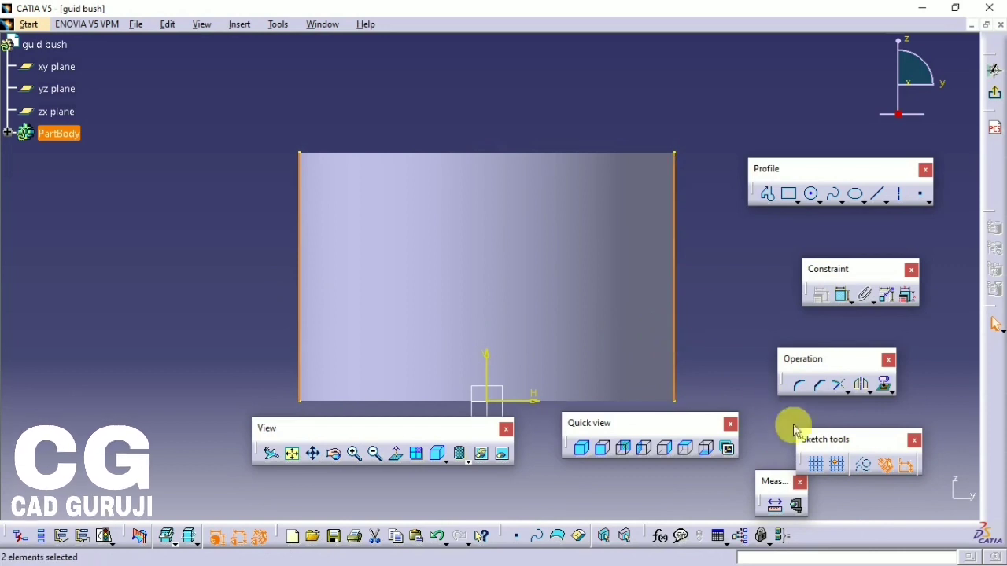
pyautogui.click(864, 494)
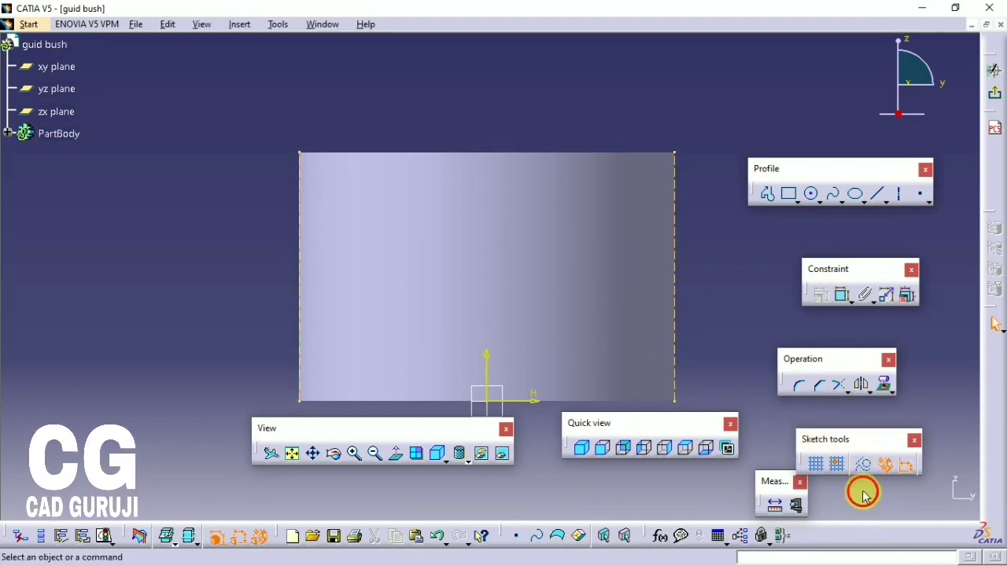
# - Draw a closed right-triangle profile at the cylinder's upper corner on the positive H side, with its legs along the top and side edges
pyautogui.click(879, 206)
pyautogui.click(768, 194)
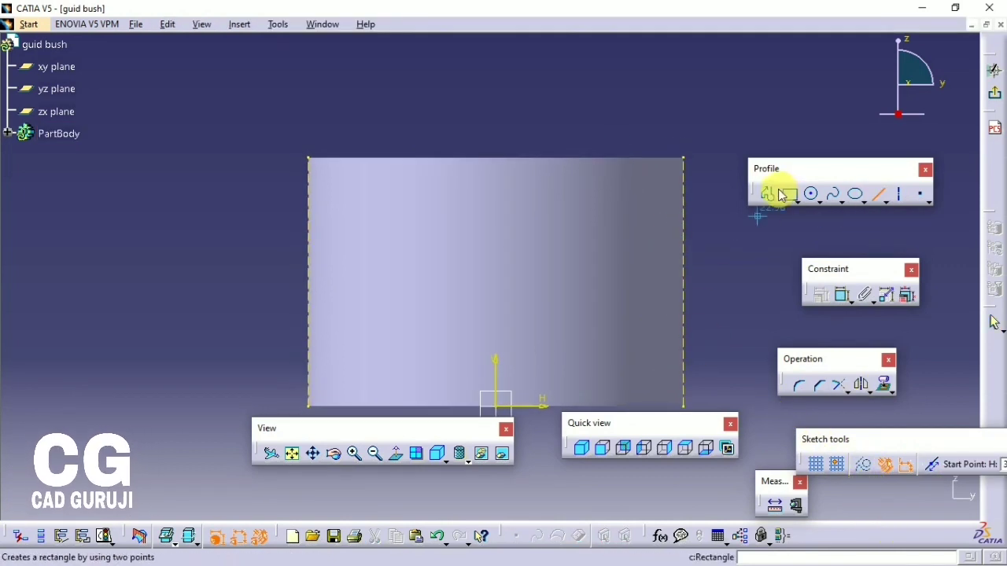
pyautogui.moveTo(714, 218)
pyautogui.mouseDown(button='middle')
pyautogui.moveTo(676, 135)
pyautogui.moveTo(652, 151)
pyautogui.mouseUp(button='middle')
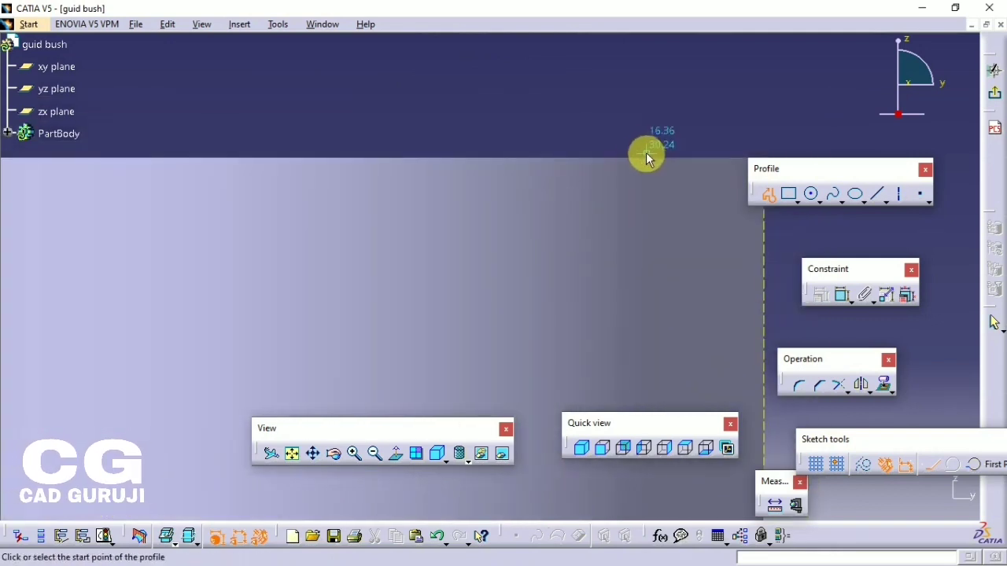
pyautogui.click(653, 157)
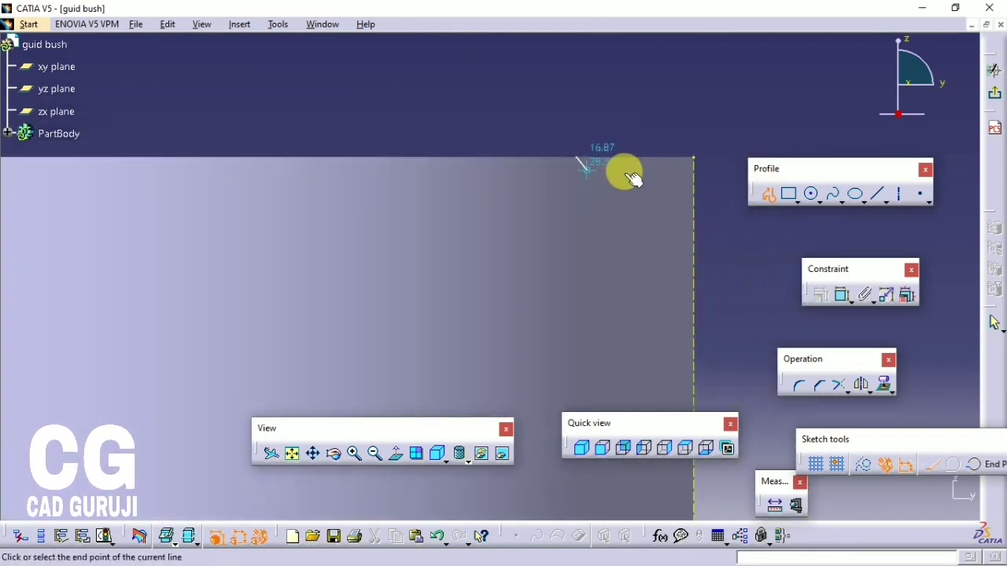
pyautogui.click(694, 157)
pyautogui.click(693, 252)
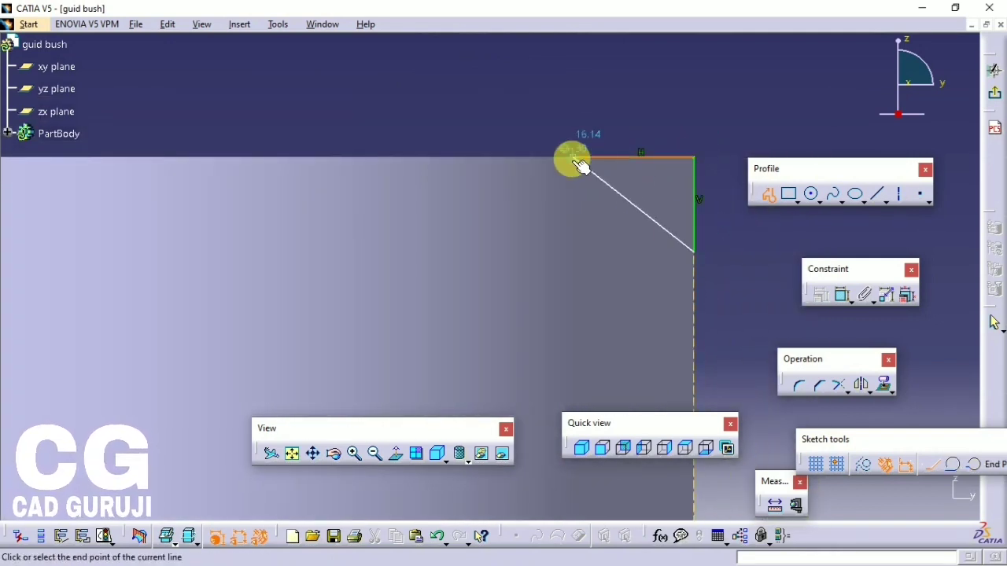
pyautogui.click(580, 158)
# - Dimension the triangle's horizontal and vertical legs and set each to 2 mm
pyautogui.click(841, 298)
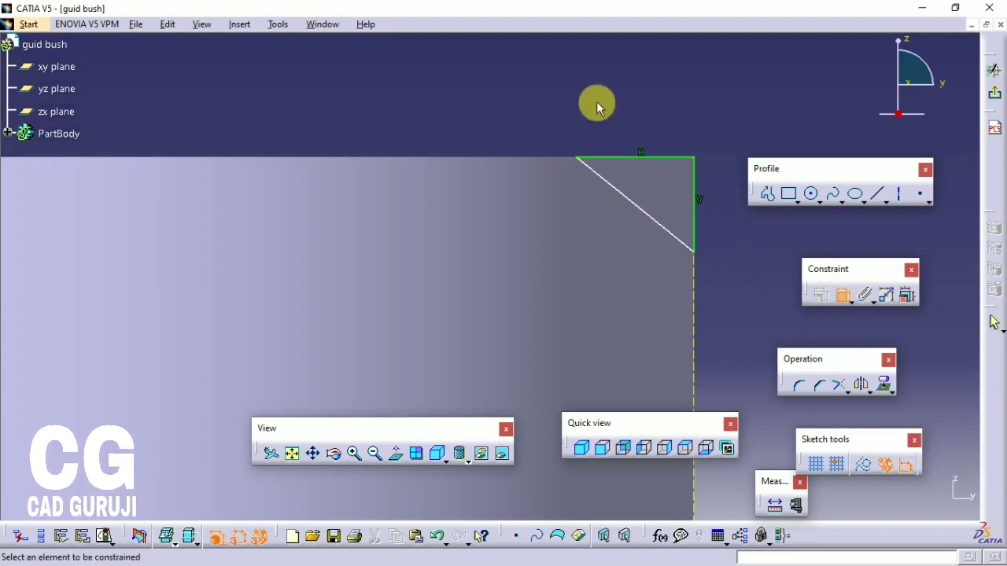
pyautogui.click(634, 158)
pyautogui.doubleClick(620, 117)
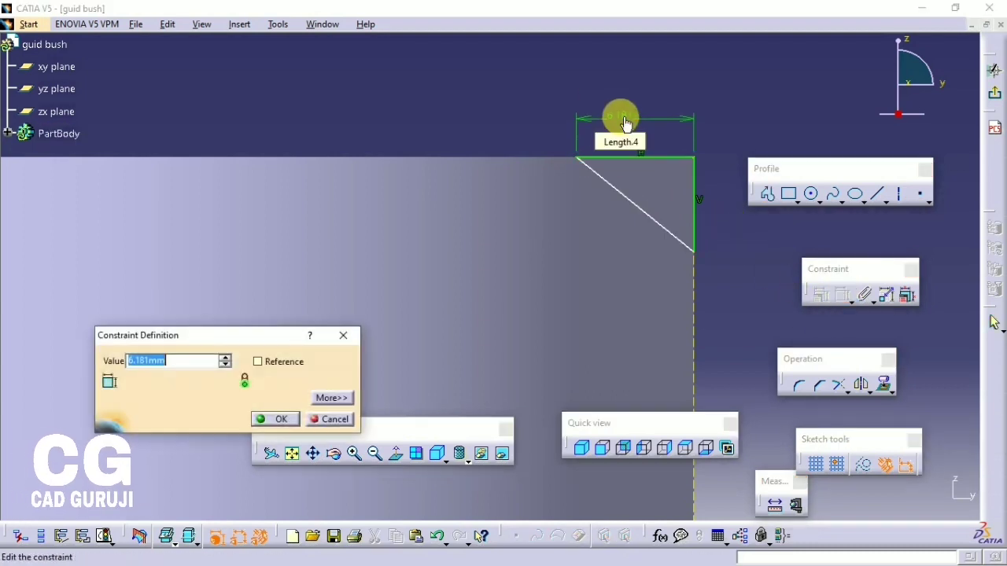
pyautogui.write('20')
pyautogui.press('Return')
pyautogui.click(695, 200)
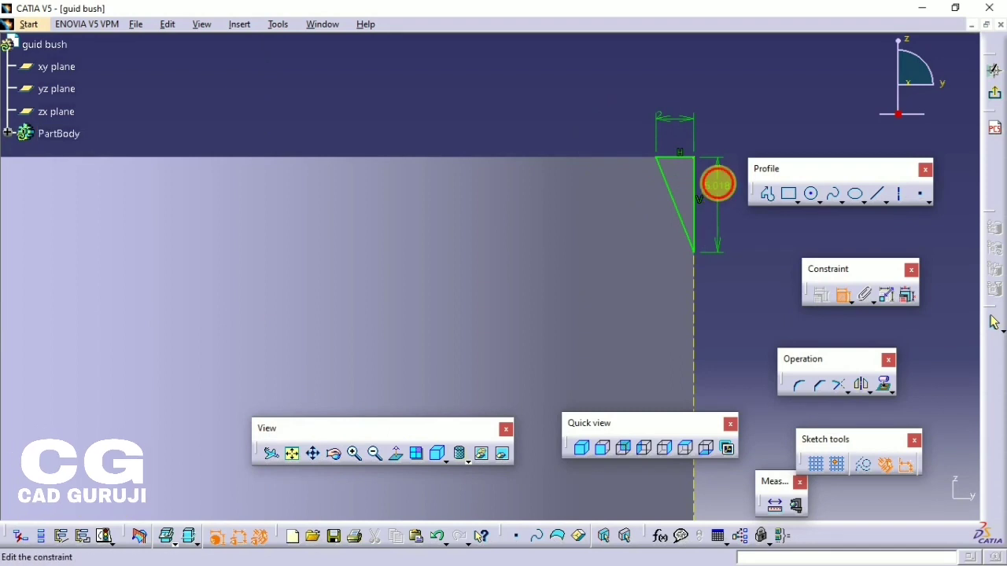
pyautogui.doubleClick(718, 185)
pyautogui.write('20')
pyautogui.press('Return')
# - Add a vertical sketch axis through the origin and cut the triangle around it as a 360-degree groove
pyautogui.scroll(-4, 461, 299)
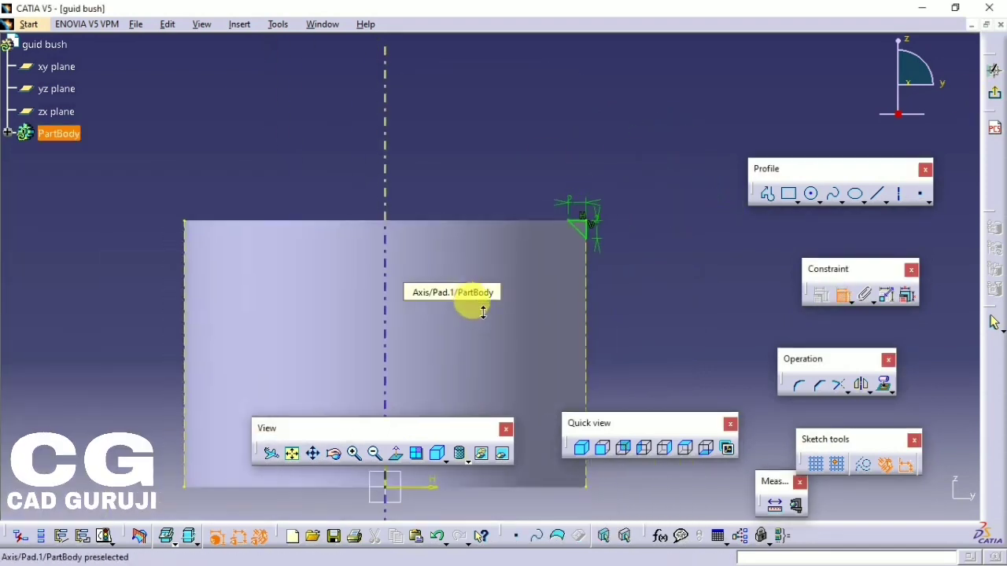
pyautogui.click(905, 201)
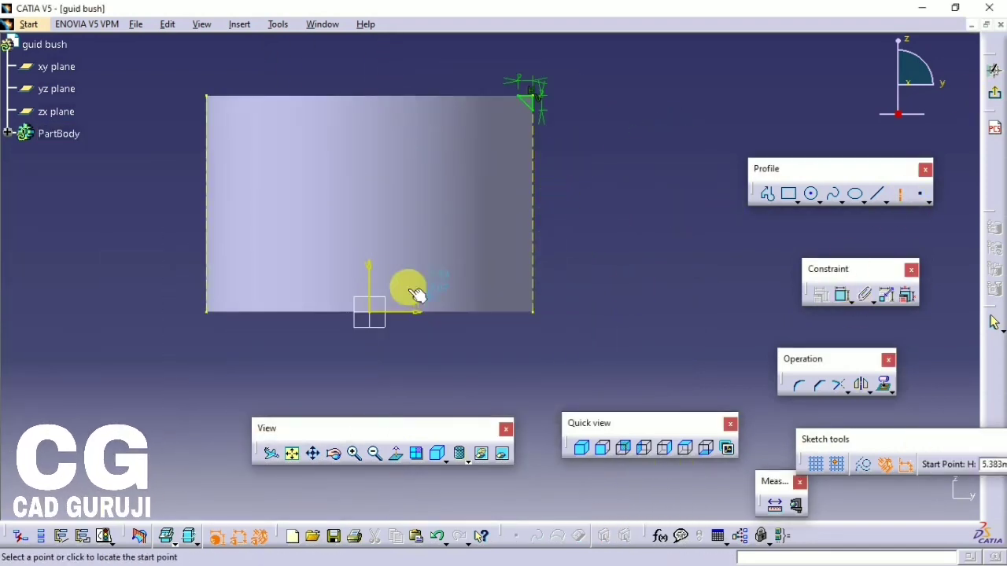
pyautogui.click(374, 316)
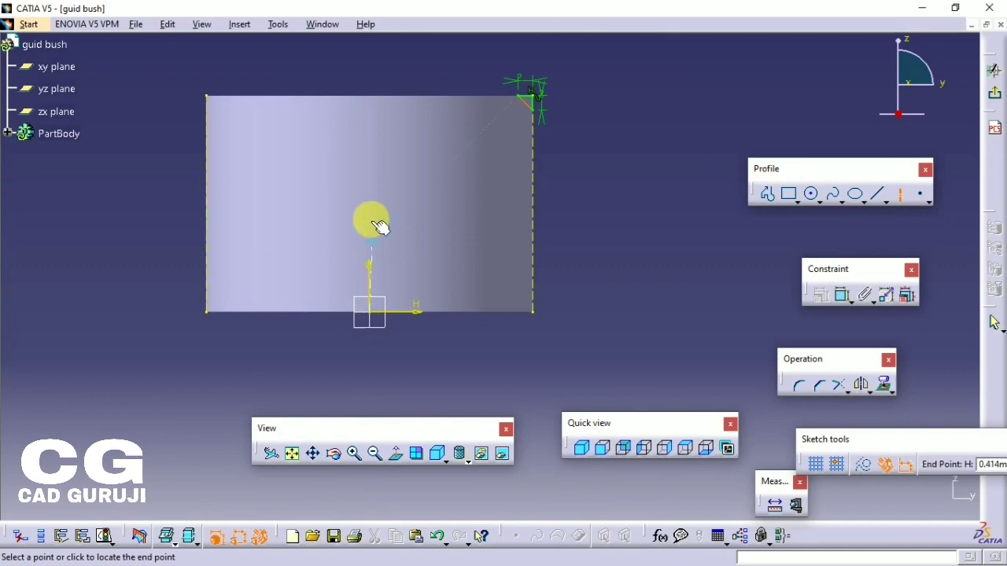
pyautogui.click(372, 71)
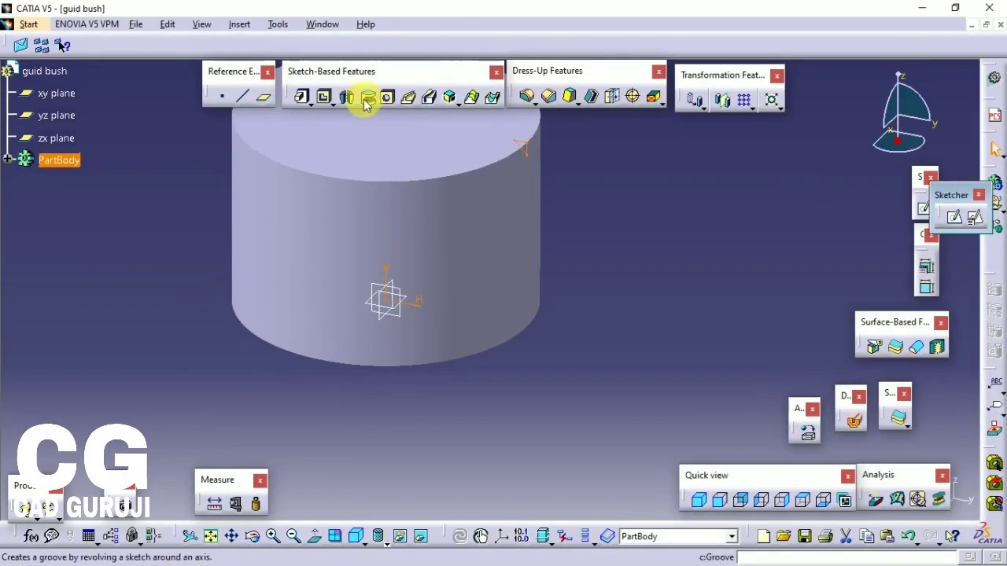
pyautogui.click(366, 98)
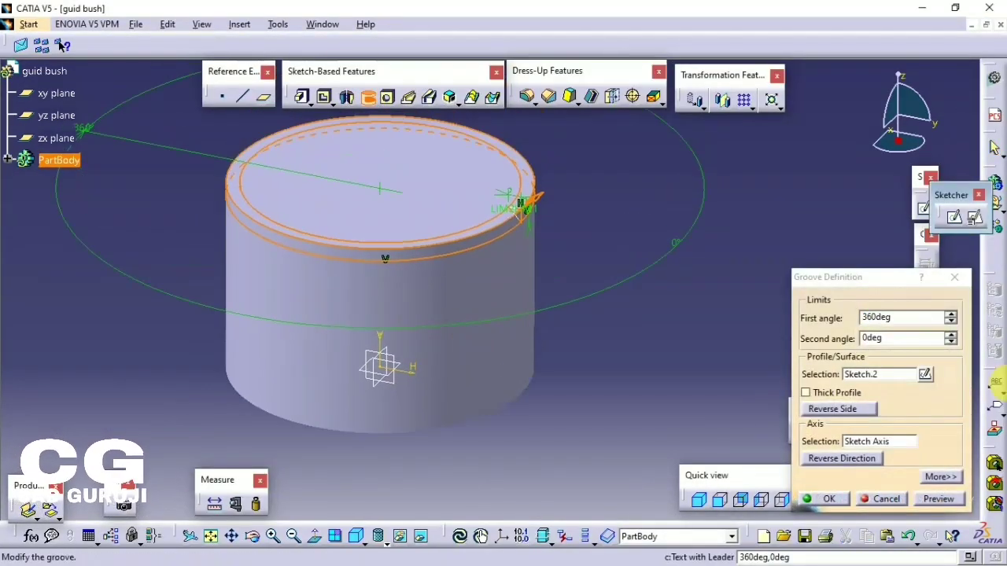
pyautogui.click(852, 495)
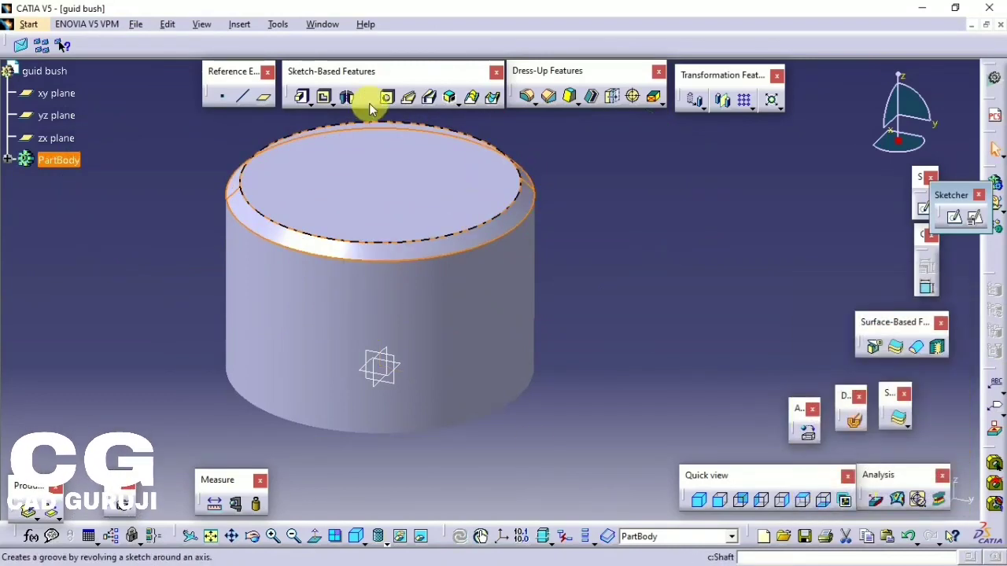
# - Mirror the whole part body about the cylinder's bottom face
pyautogui.click(722, 99)
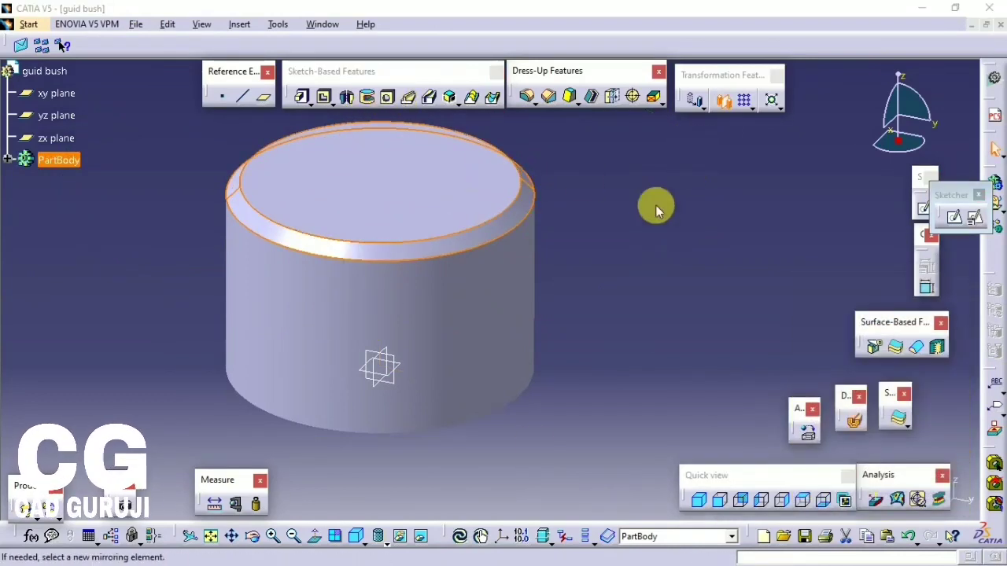
pyautogui.click(955, 433)
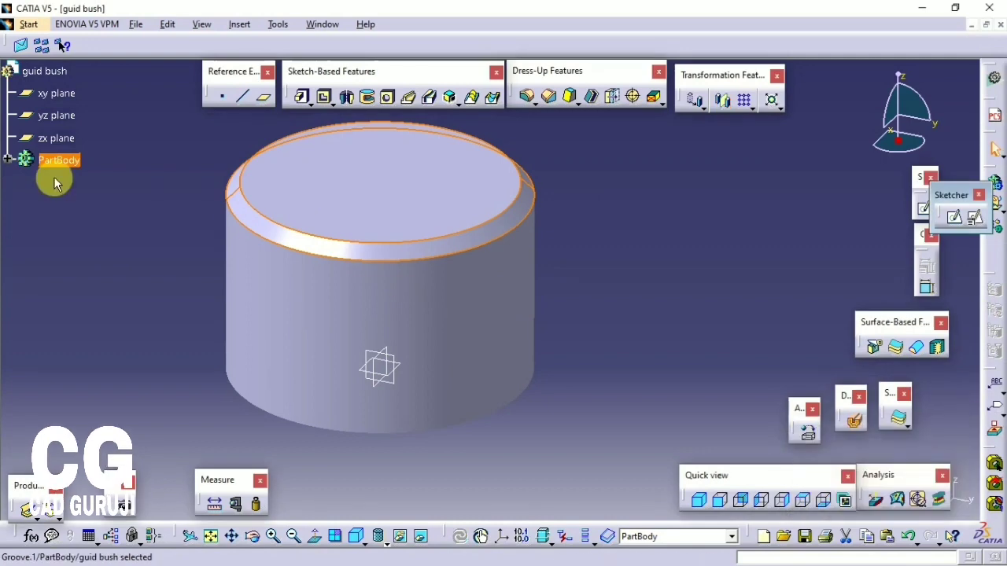
pyautogui.click(58, 161)
pyautogui.click(729, 103)
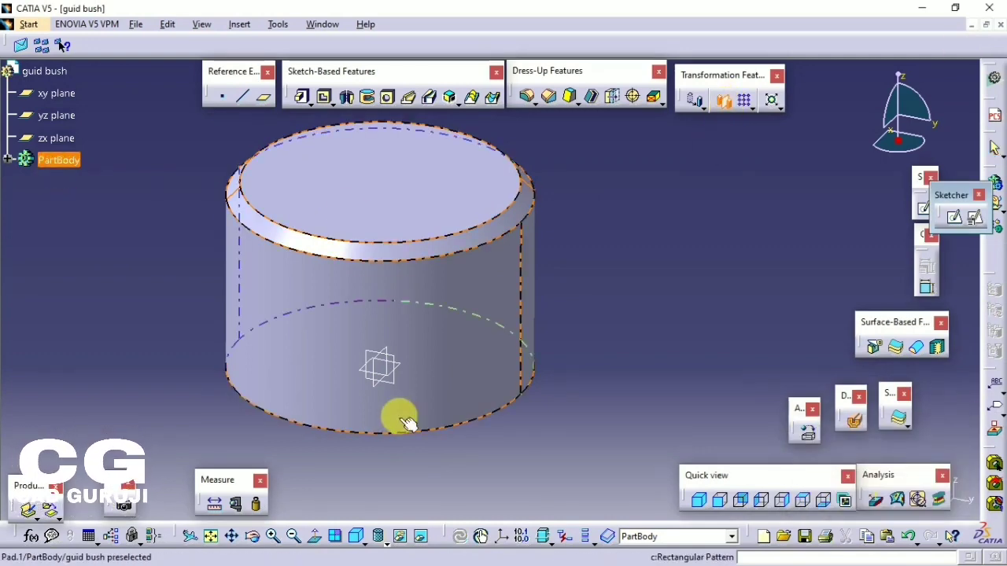
pyautogui.click(395, 366)
pyautogui.click(886, 500)
pyautogui.moveTo(645, 386); pyautogui.dragTo(674, 461, button='middle')
# - Check the guide bush bore in the PDF drawing and sketch an origin-centered circle of 25 mm diameter on the bush's top face
pyautogui.hotkey('alt', 'Tab')
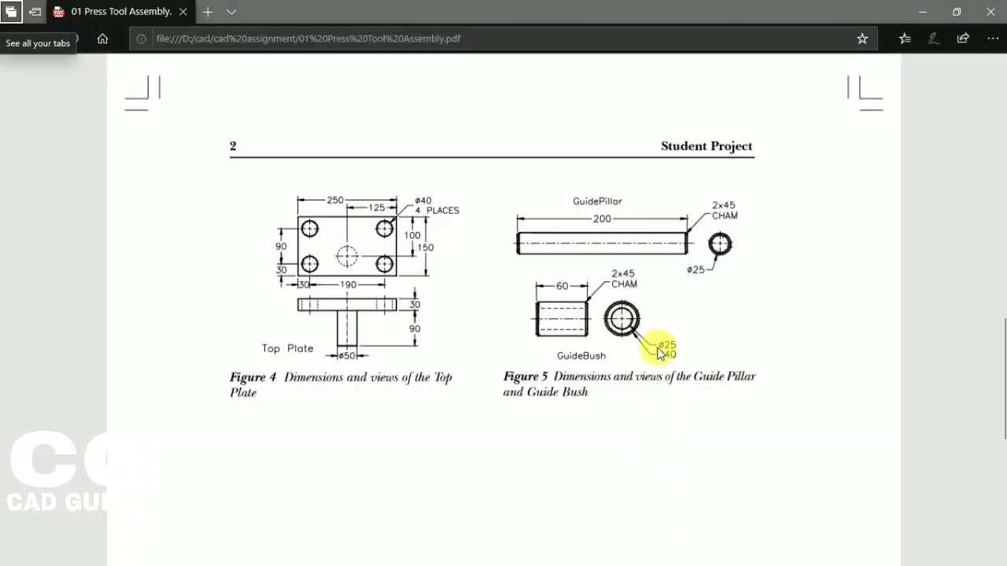
pyautogui.hotkey('alt', 'Tab')
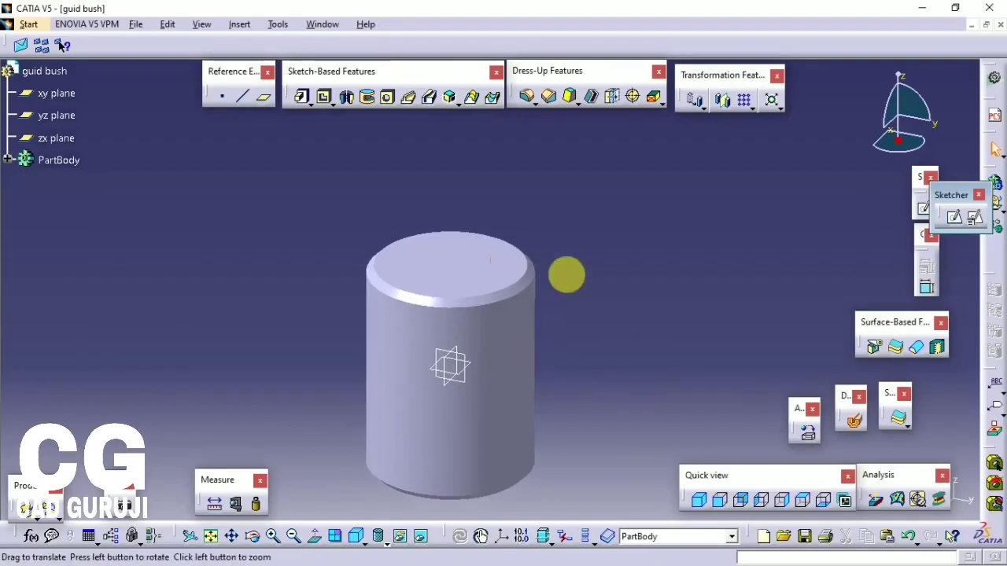
pyautogui.click(956, 222)
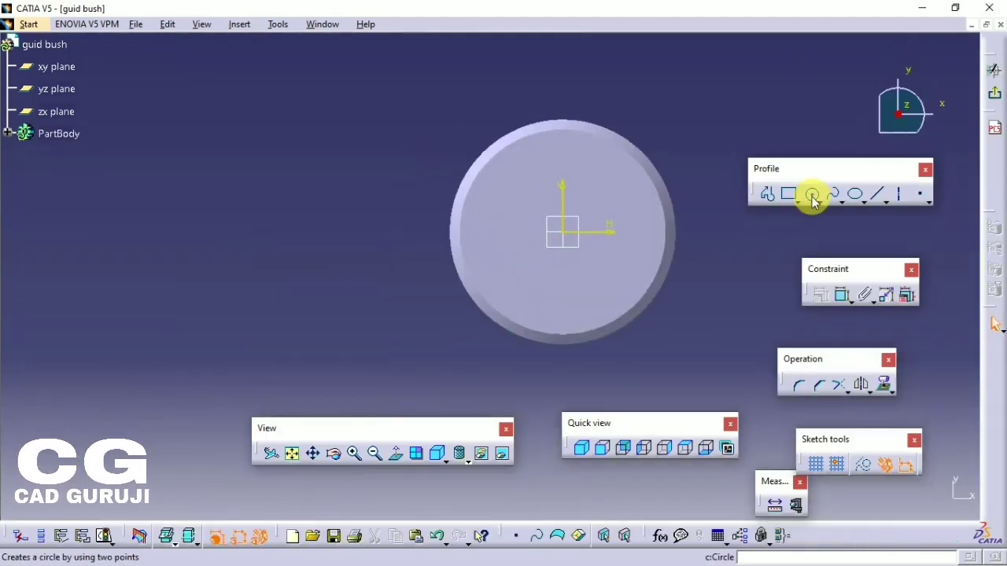
pyautogui.click(813, 196)
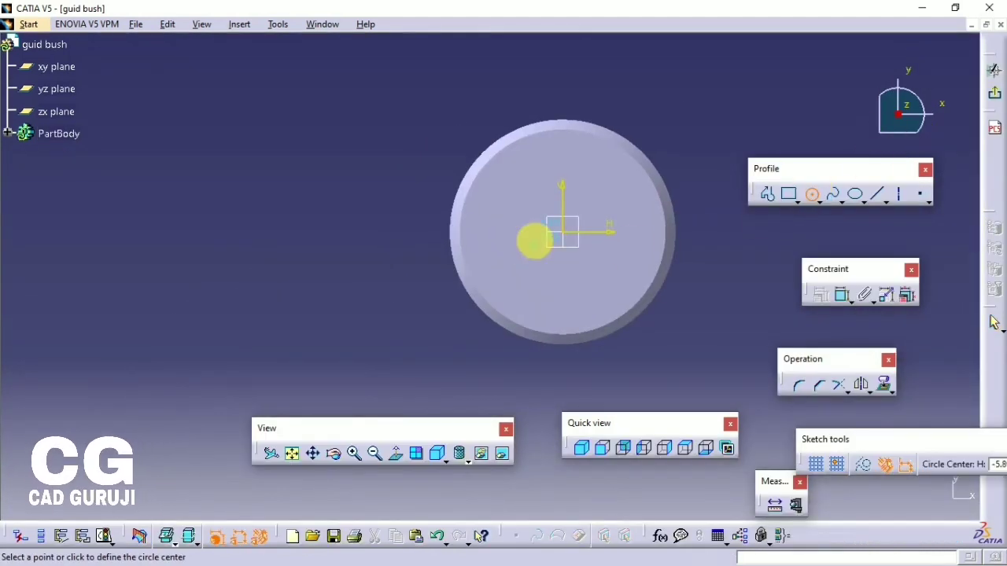
pyautogui.click(563, 232)
pyautogui.click(551, 175)
pyautogui.click(841, 295)
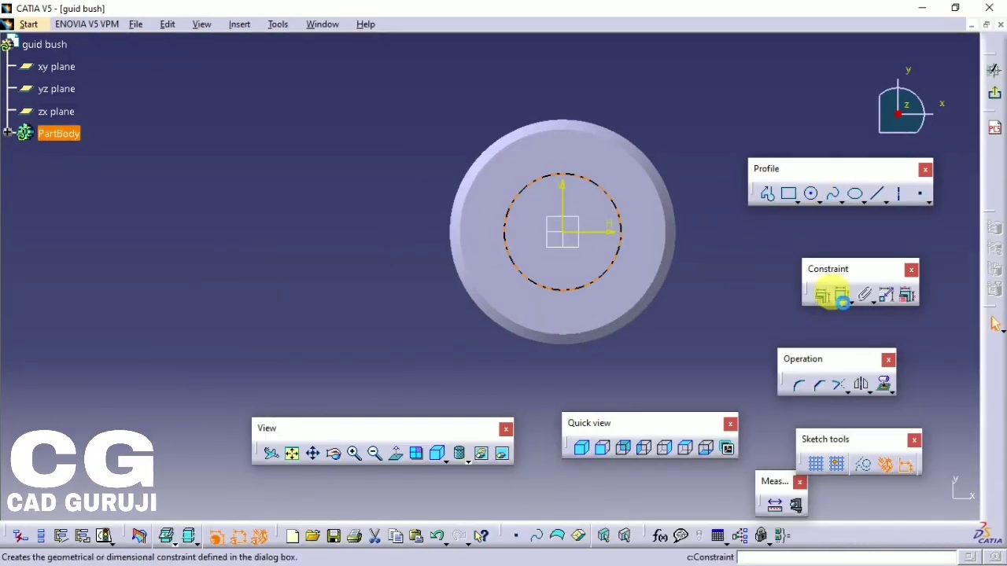
pyautogui.doubleClick(718, 279)
pyautogui.write('25')
pyautogui.press('Return')
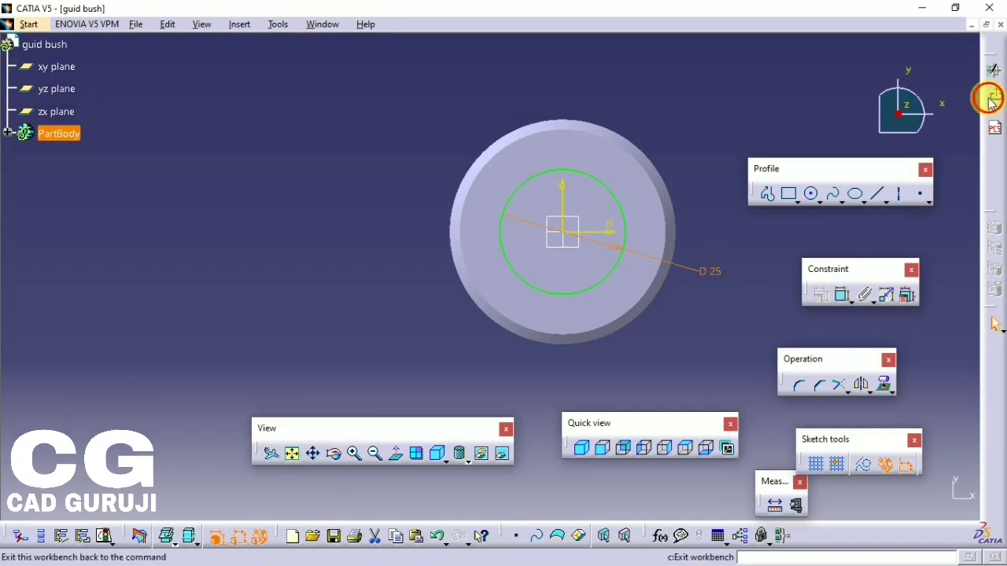
# - Exit the sketch and pocket the circle through the bush using the Up to last limit
pyautogui.click(993, 92)
pyautogui.click(325, 97)
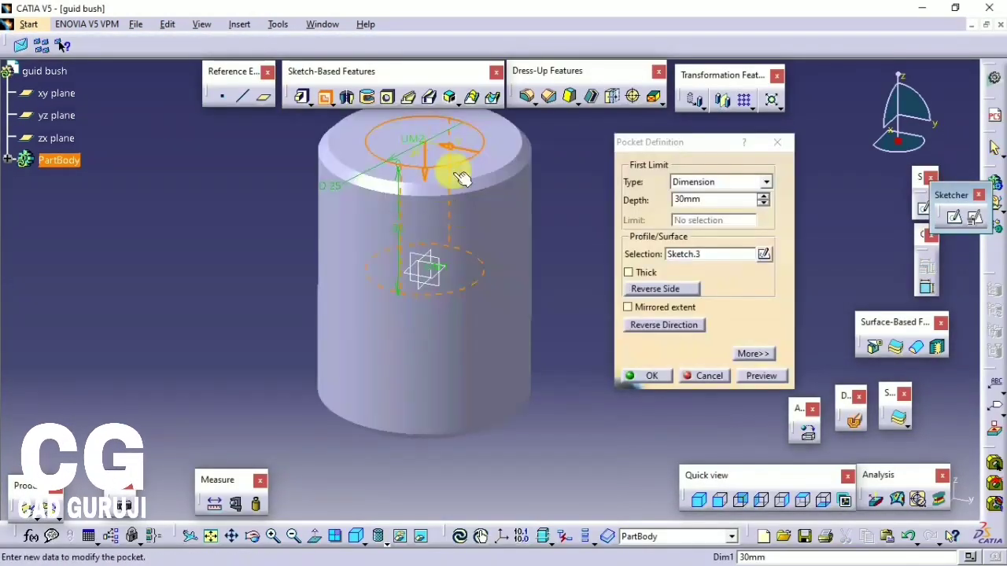
pyautogui.click(728, 191)
pyautogui.click(728, 221)
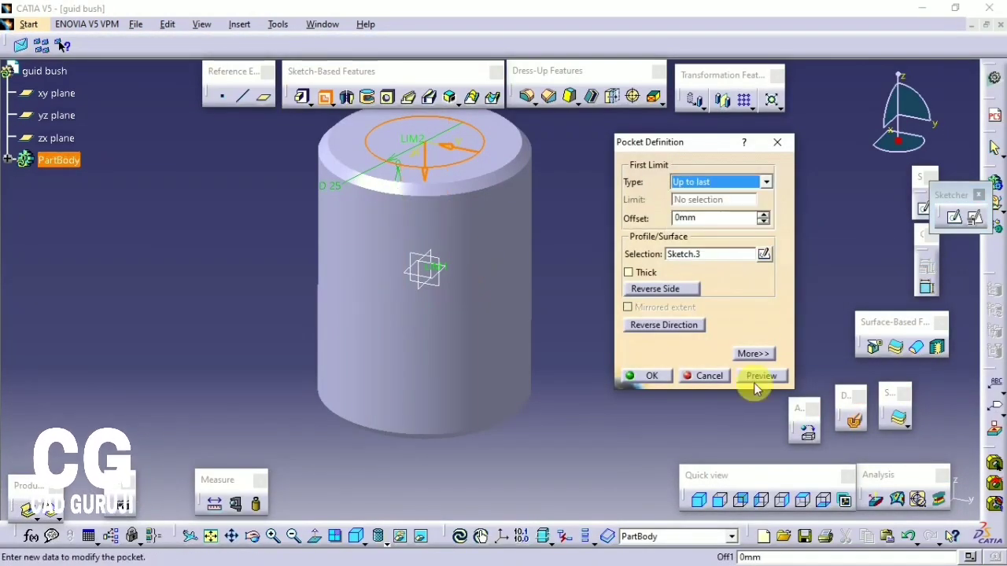
pyautogui.click(762, 376)
pyautogui.click(652, 375)
pyautogui.moveTo(546, 424); pyautogui.dragTo(499, 189, button='middle')
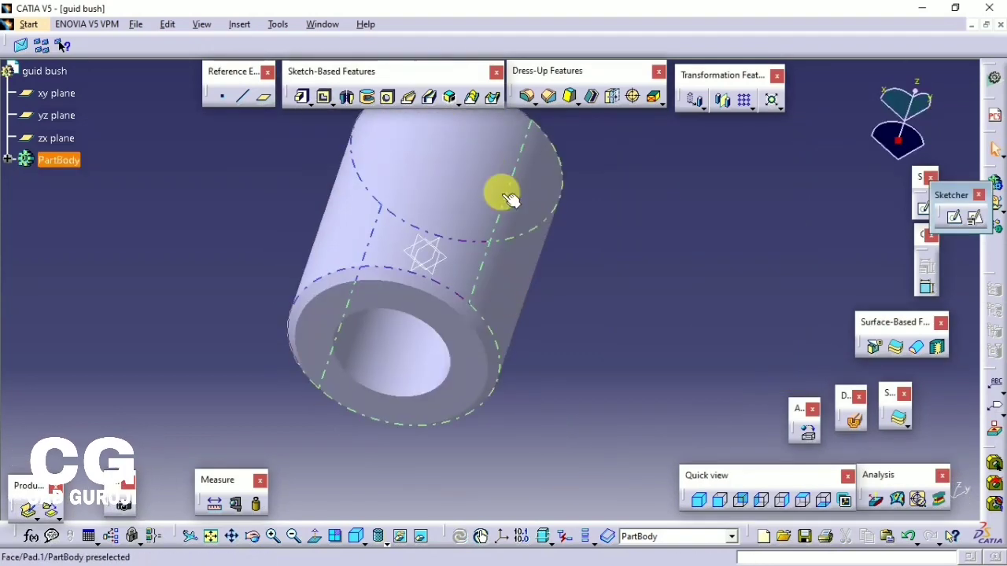
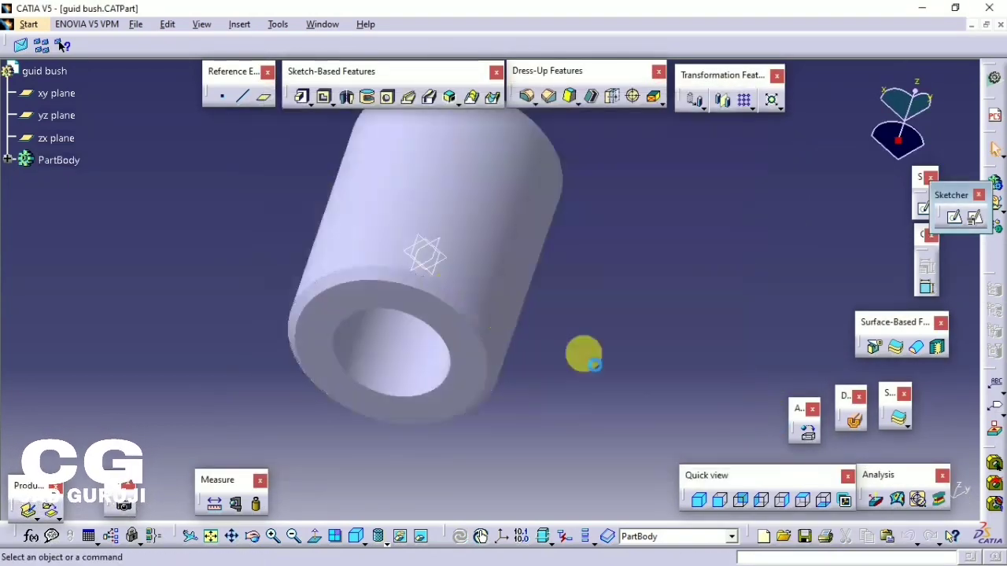
# - Create a new assembly product and set its part number to "press tool assmbly"
pyautogui.click(28, 24)
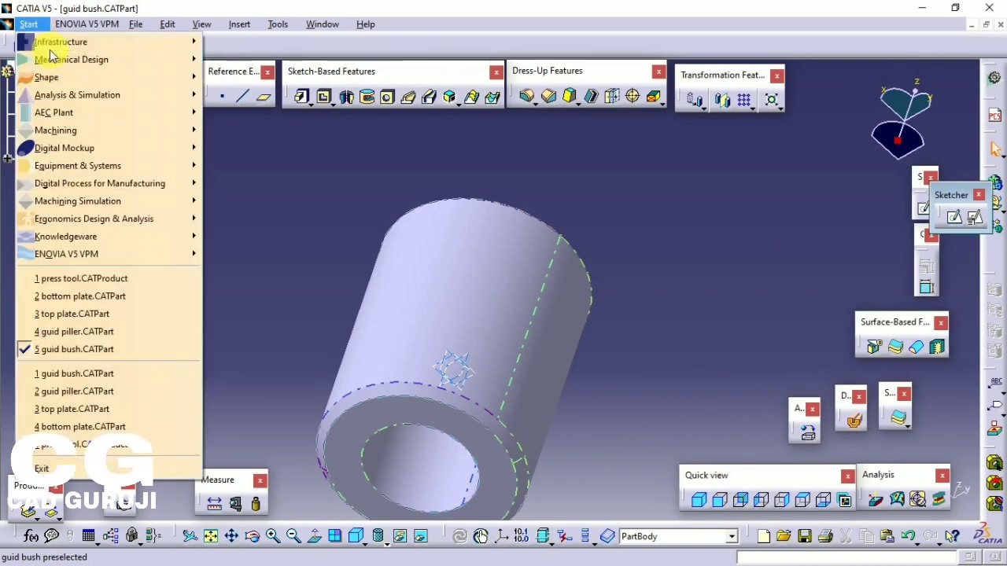
pyautogui.moveTo(61, 68)
pyautogui.click(250, 77)
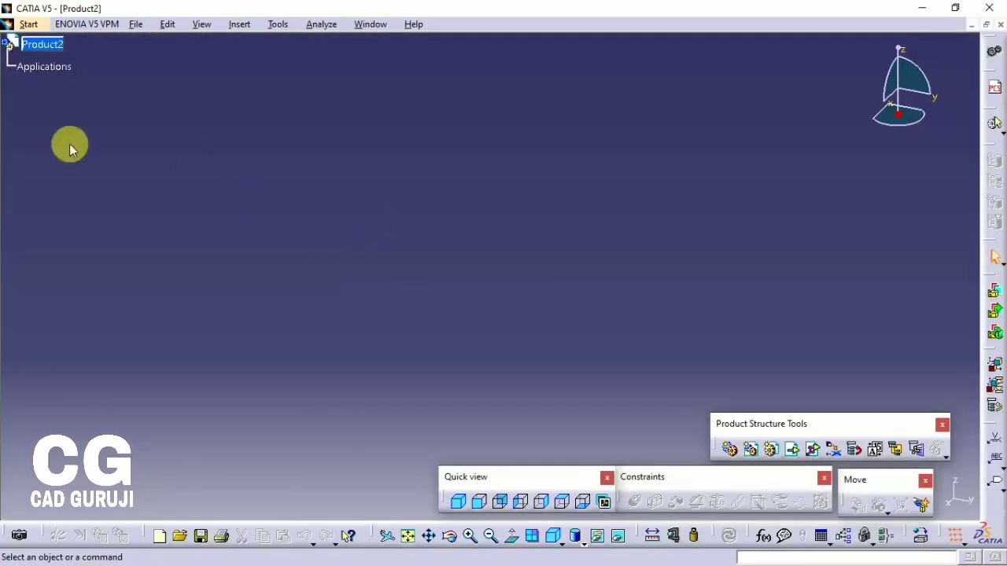
pyautogui.rightClick(36, 44)
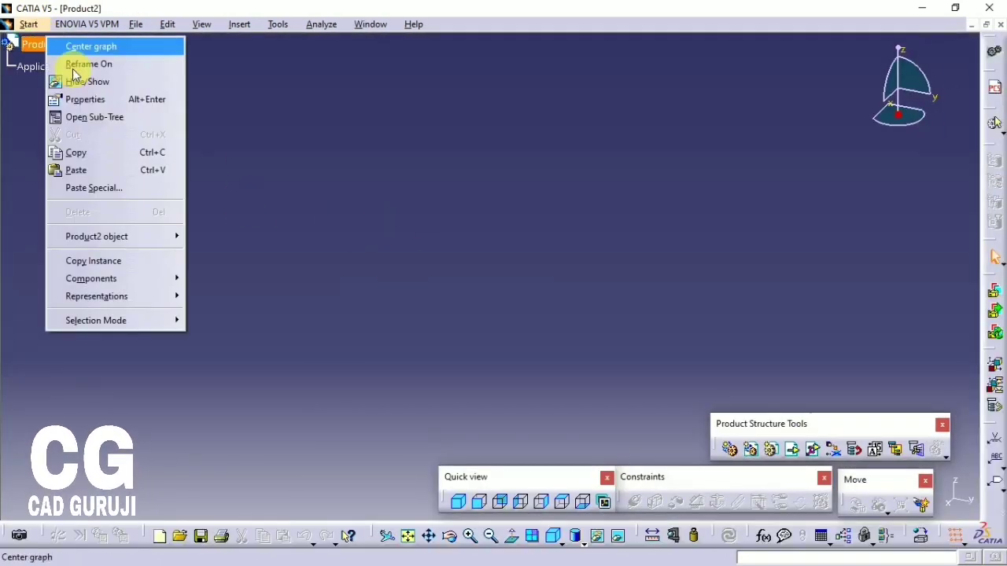
pyautogui.click(87, 100)
pyautogui.click(636, 77)
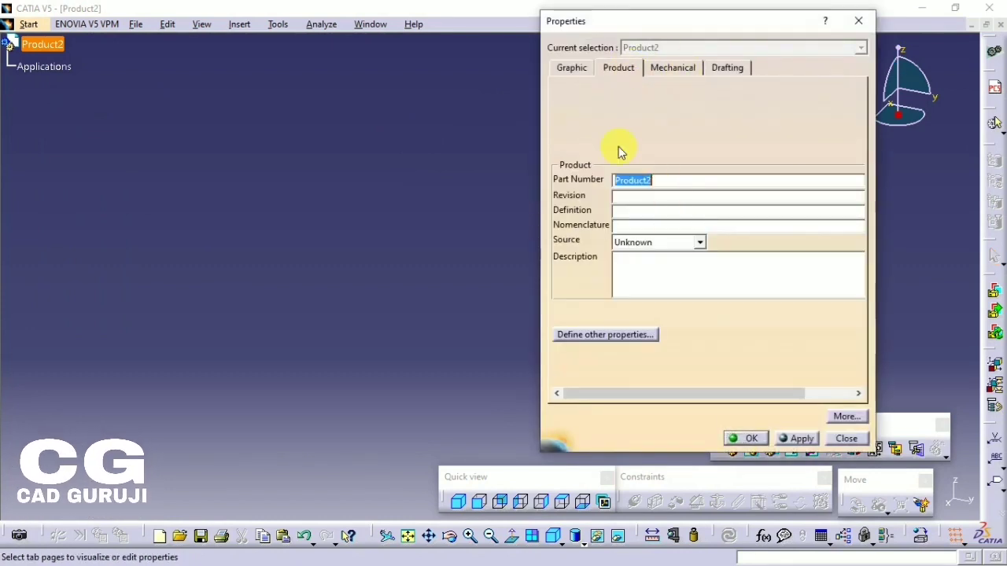
pyautogui.write('pr')
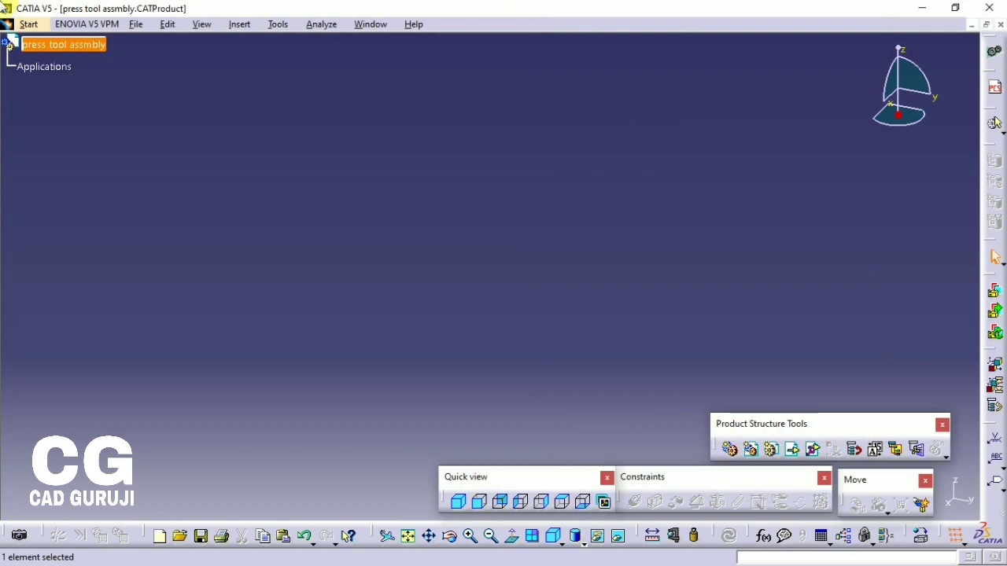
# - Correct the product's part number to "press tool assembly"
pyautogui.rightClick(82, 55)
pyautogui.click(108, 104)
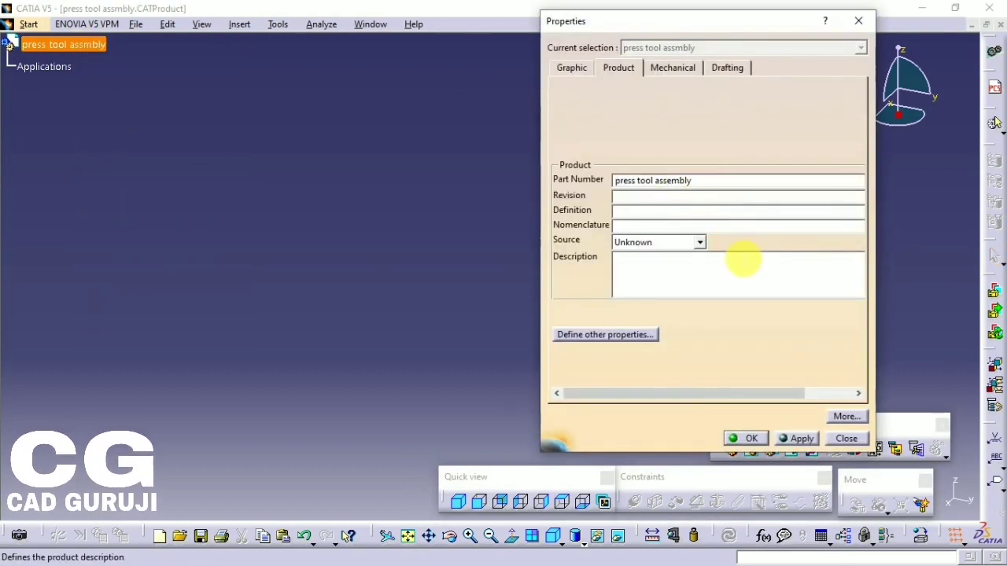
pyautogui.click(751, 438)
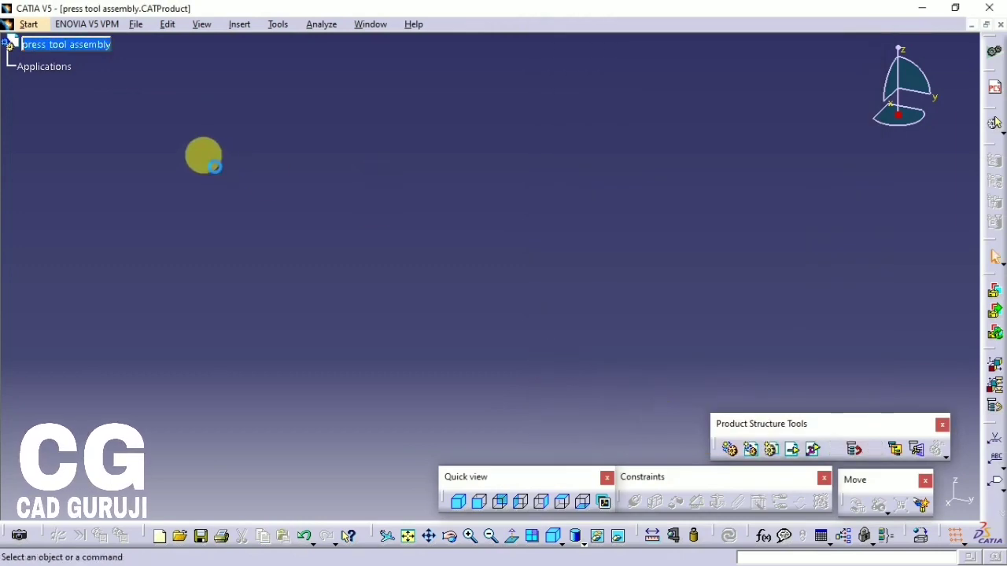
# - Insert the existing bottom plate part from the desktop's press tool folder into the assembly and fix it in place
pyautogui.click(809, 451)
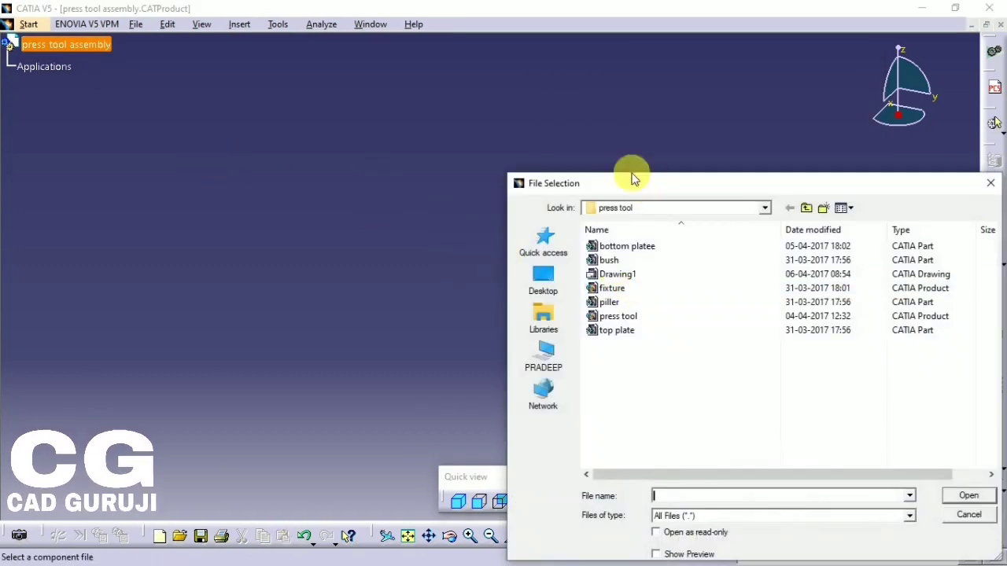
pyautogui.moveTo(634, 179); pyautogui.dragTo(510, 67)
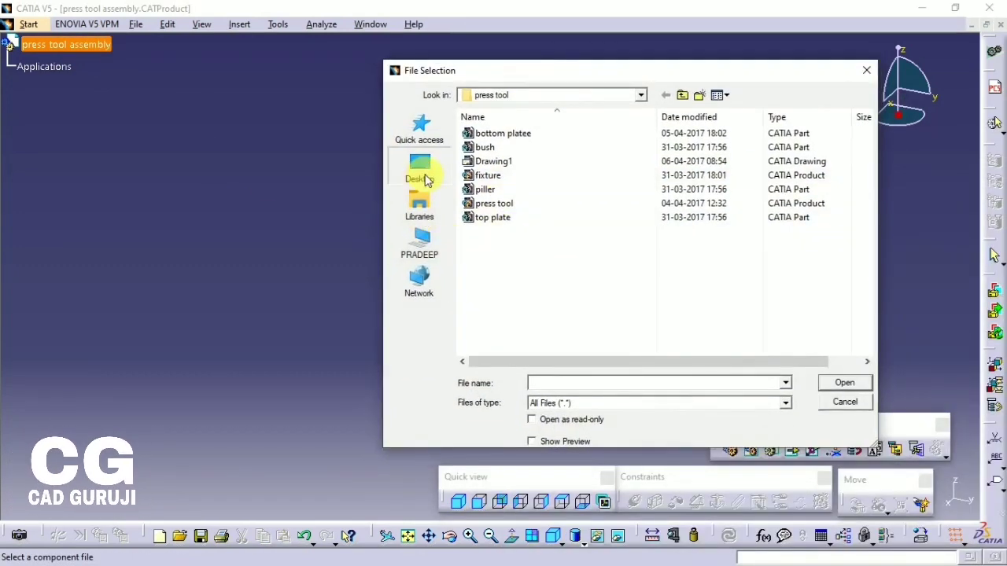
pyautogui.click(426, 180)
pyautogui.doubleClick(656, 205)
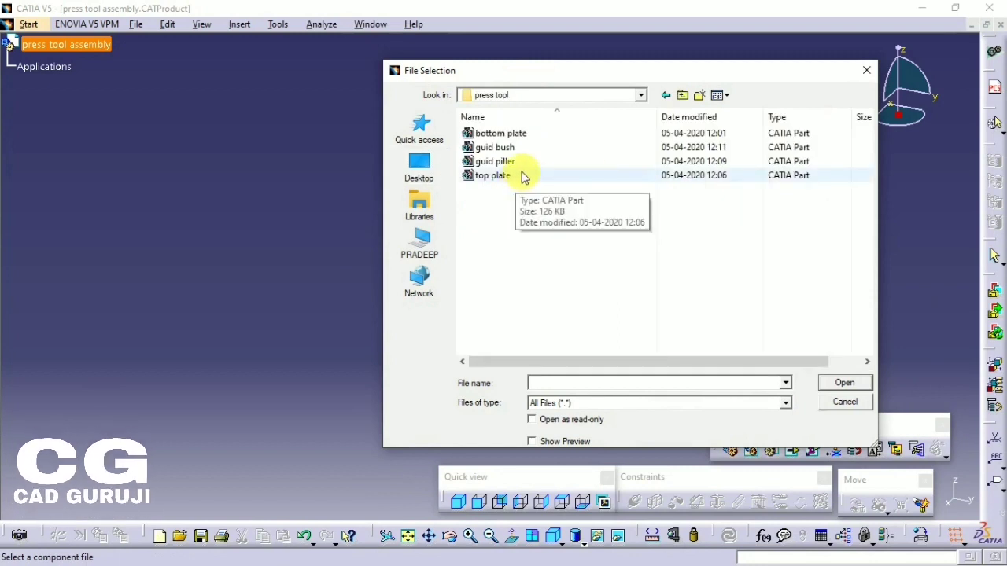
pyautogui.click(520, 135)
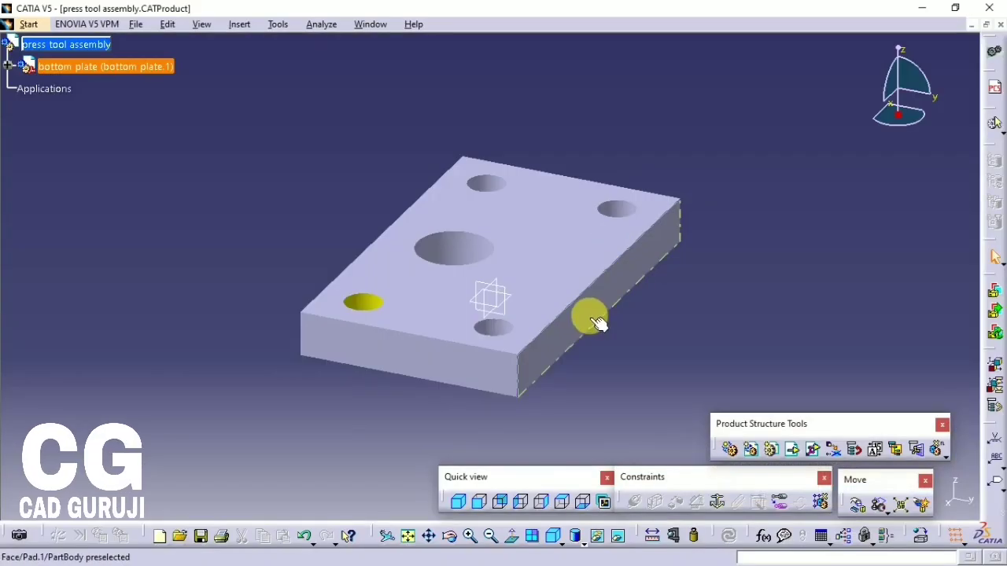
pyautogui.moveTo(470, 395); pyautogui.dragTo(520, 338, button='middle')
pyautogui.moveTo(553, 296); pyautogui.dragTo(676, 259, button='middle')
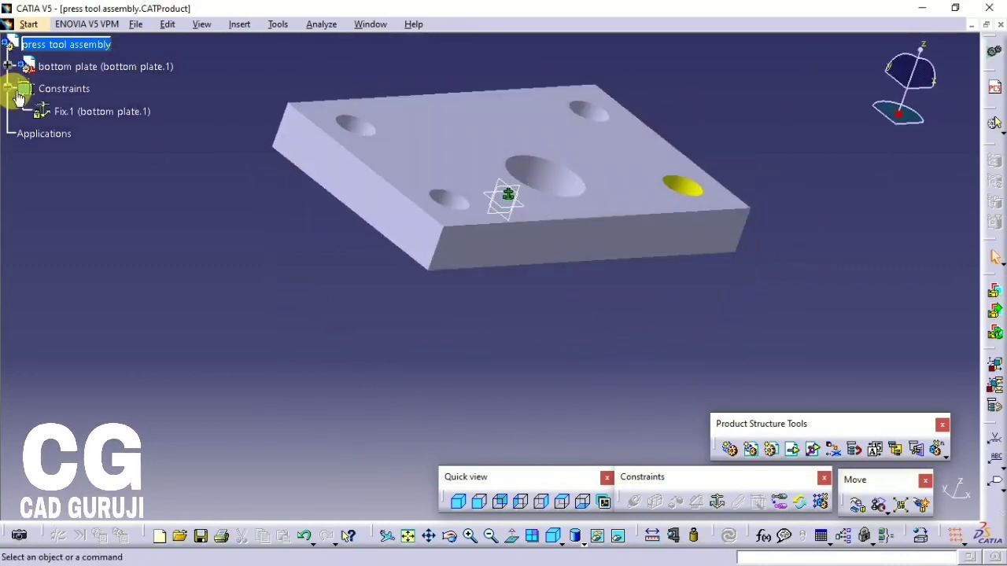
# - Insert the existing guid piller part into the press tool assembly, with the file preview turned on
pyautogui.click(66, 45)
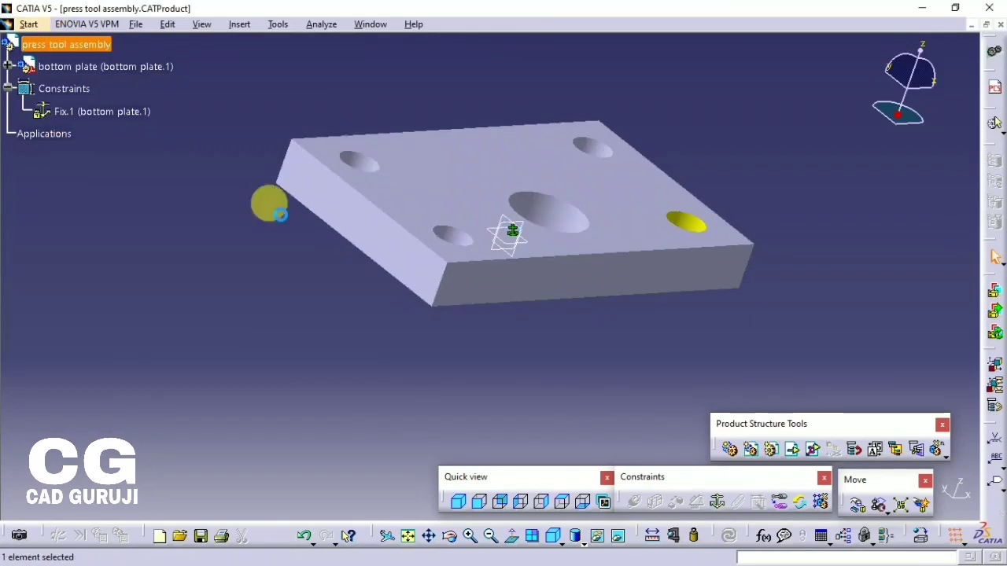
pyautogui.click(791, 449)
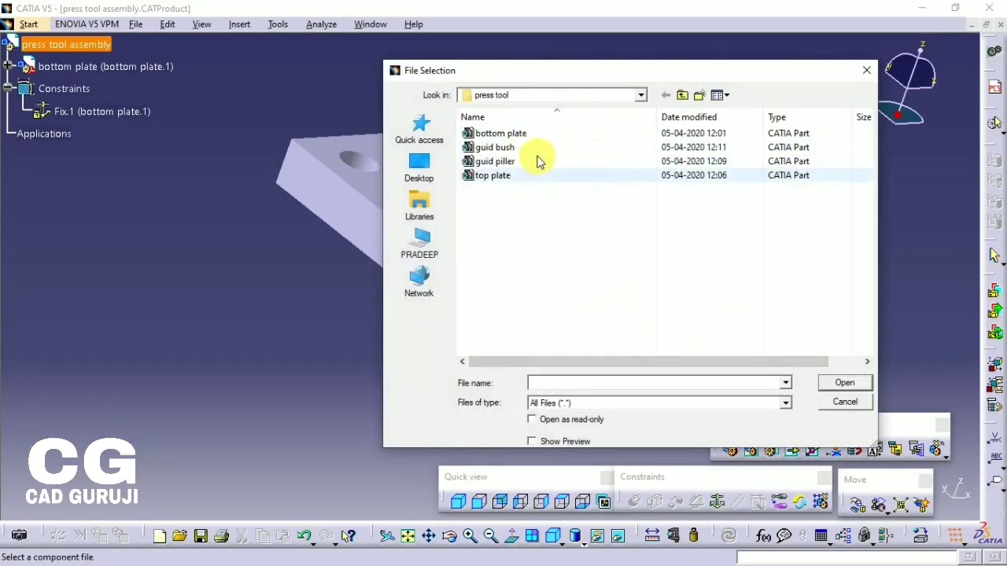
pyautogui.click(535, 162)
pyautogui.click(532, 441)
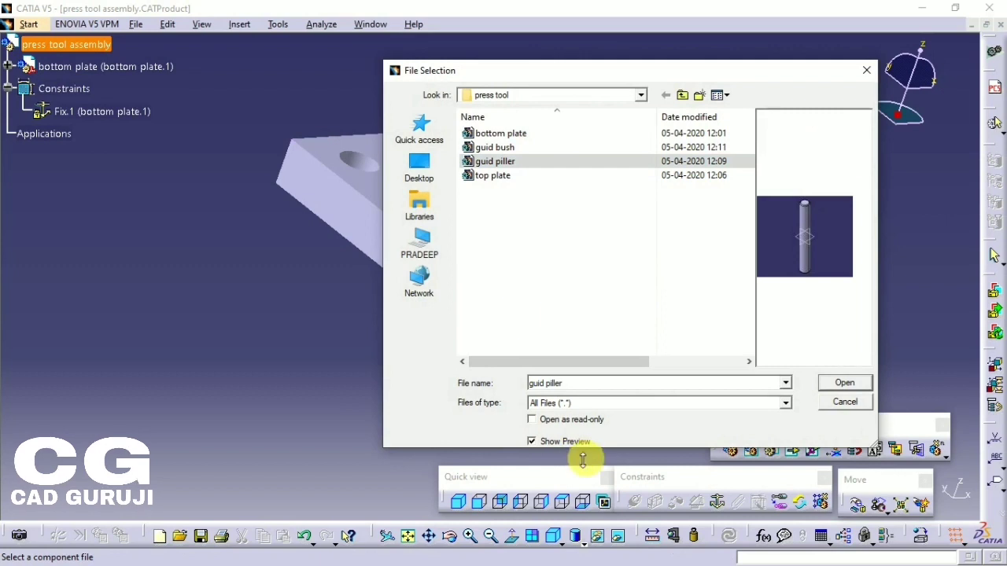
pyautogui.click(844, 382)
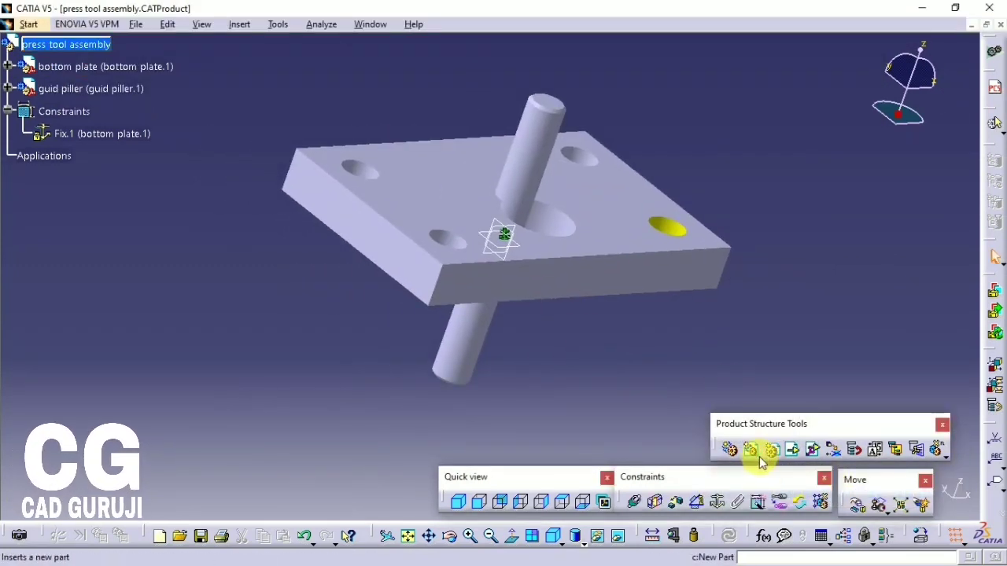
# - Add a coincidence constraint between the guide pillar's axis and the axis of a corner hole in the bottom plate
pyautogui.click(508, 143)
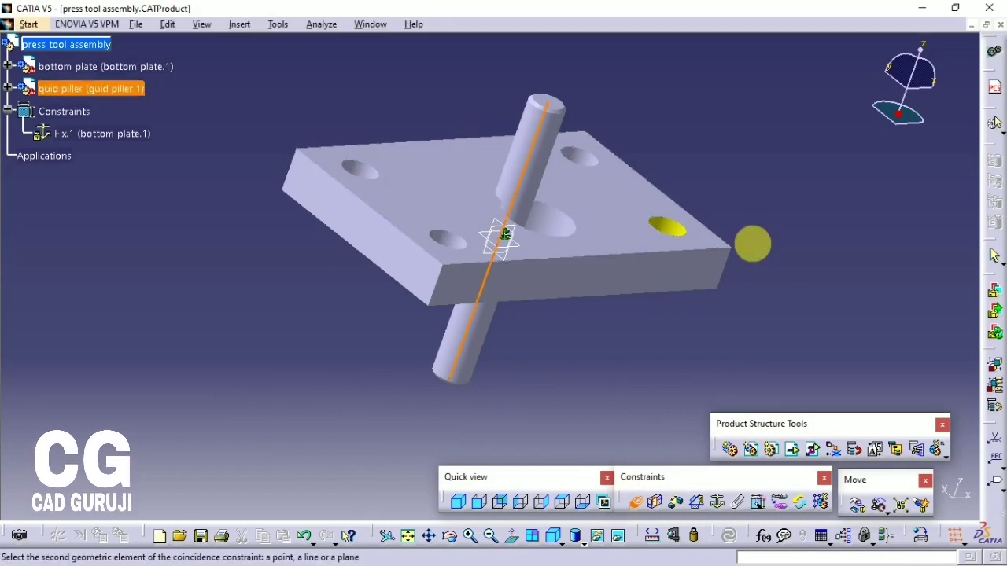
pyautogui.click(678, 223)
pyautogui.moveTo(598, 370); pyautogui.dragTo(618, 349, button='middle')
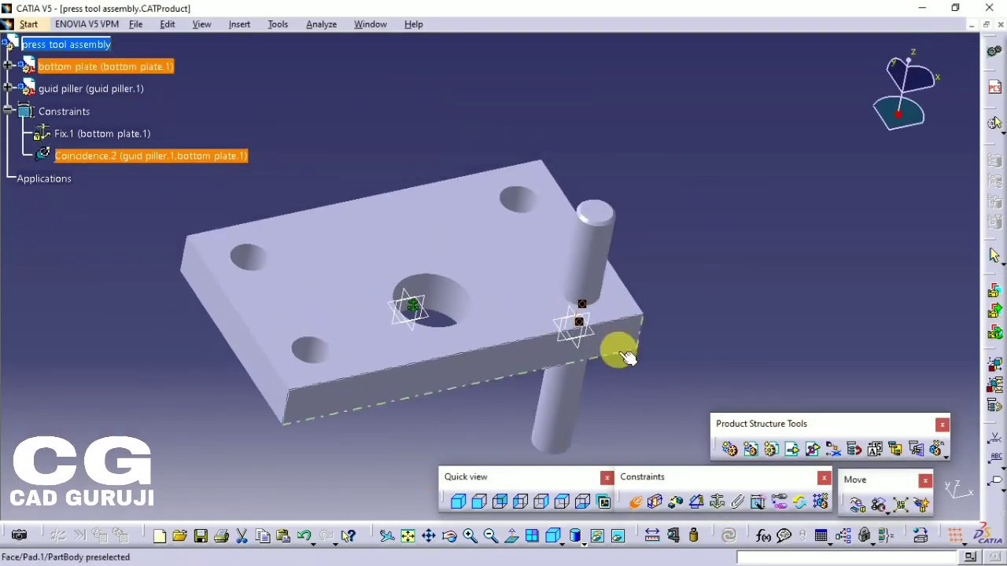
pyautogui.moveTo(636, 382); pyautogui.dragTo(539, 303, button='middle')
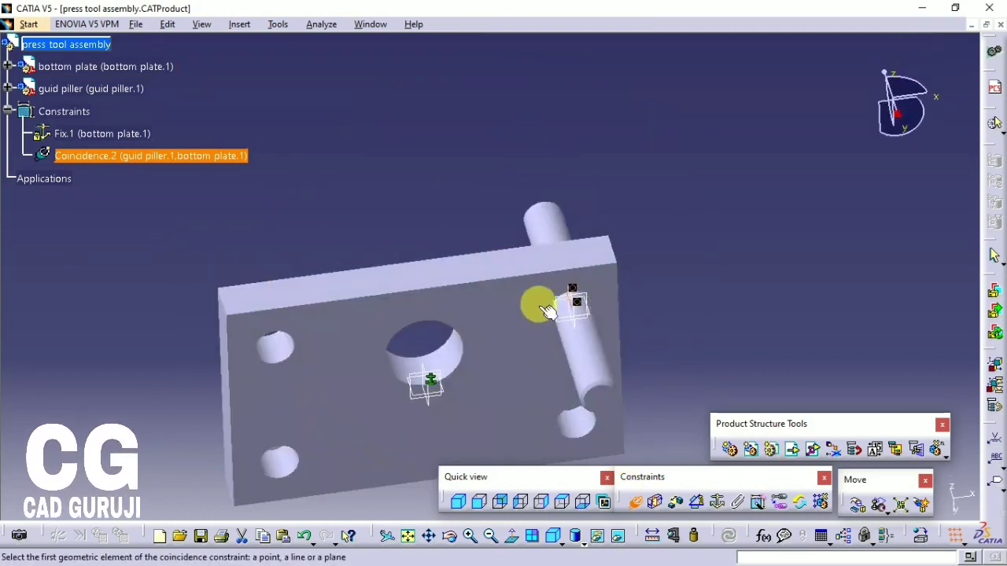
pyautogui.press('Escape')
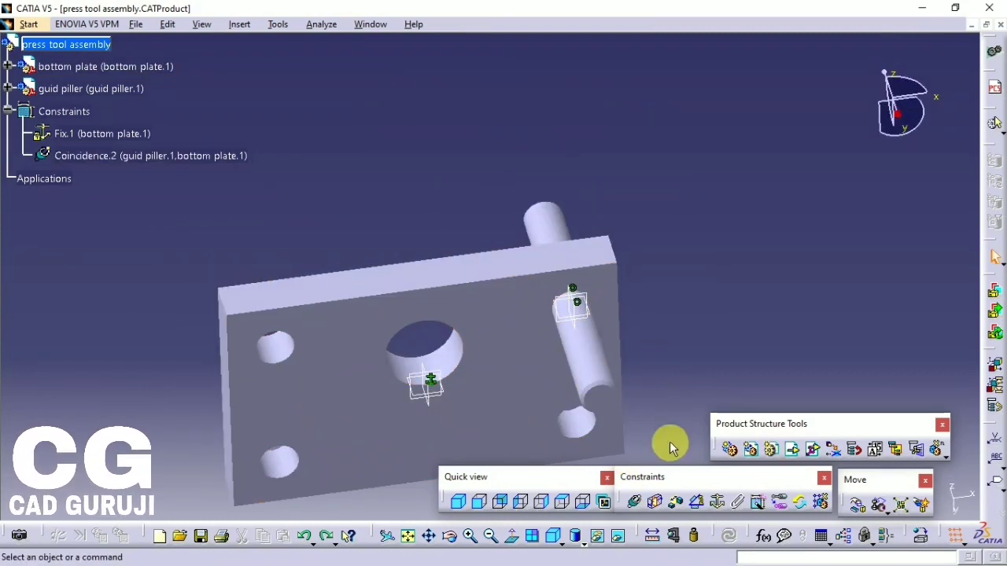
# - Constrain the pillar's lower end face coincident with the bottom plate's underside and update the assembly
pyautogui.click(637, 508)
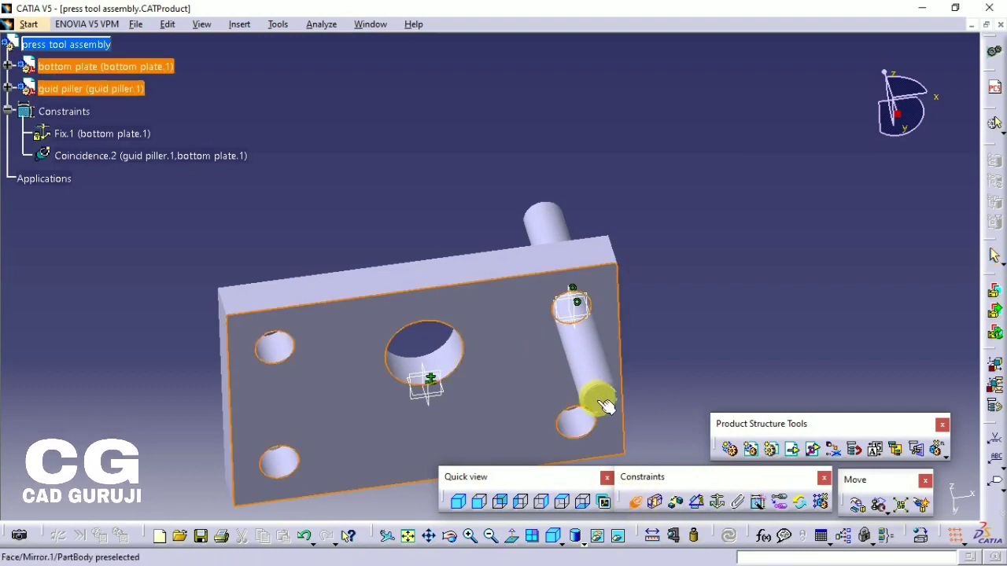
pyautogui.click(606, 405)
pyautogui.click(887, 437)
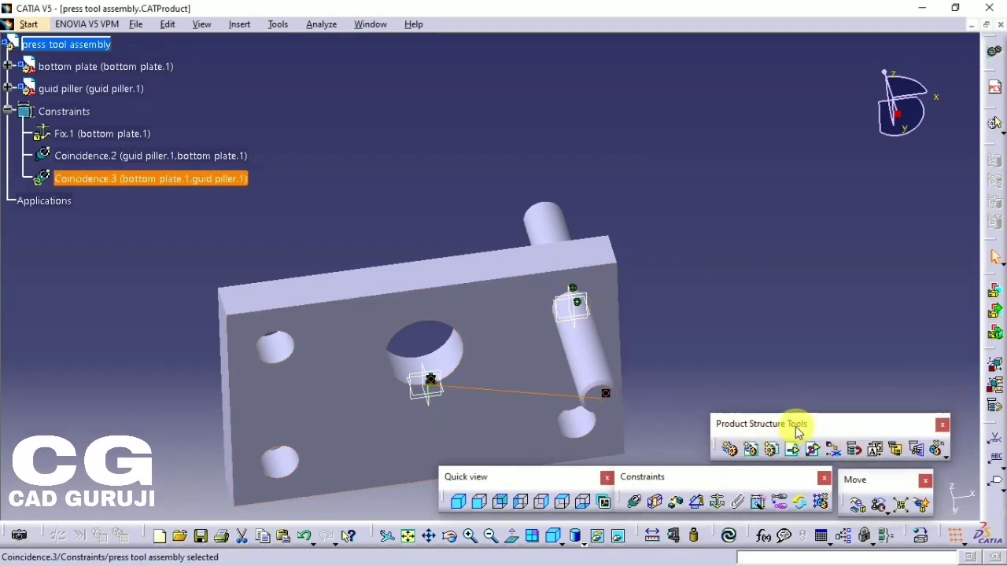
pyautogui.click(723, 535)
pyautogui.moveTo(495, 270); pyautogui.dragTo(619, 358, button='middle')
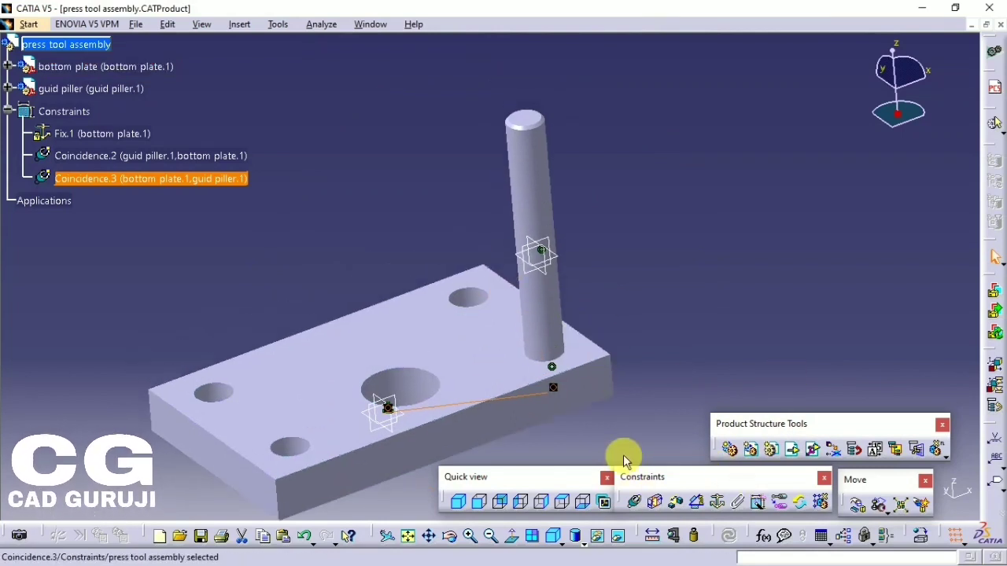
# - Check the guide pillar's component degrees of freedom and close the analysis
pyautogui.click(92, 158)
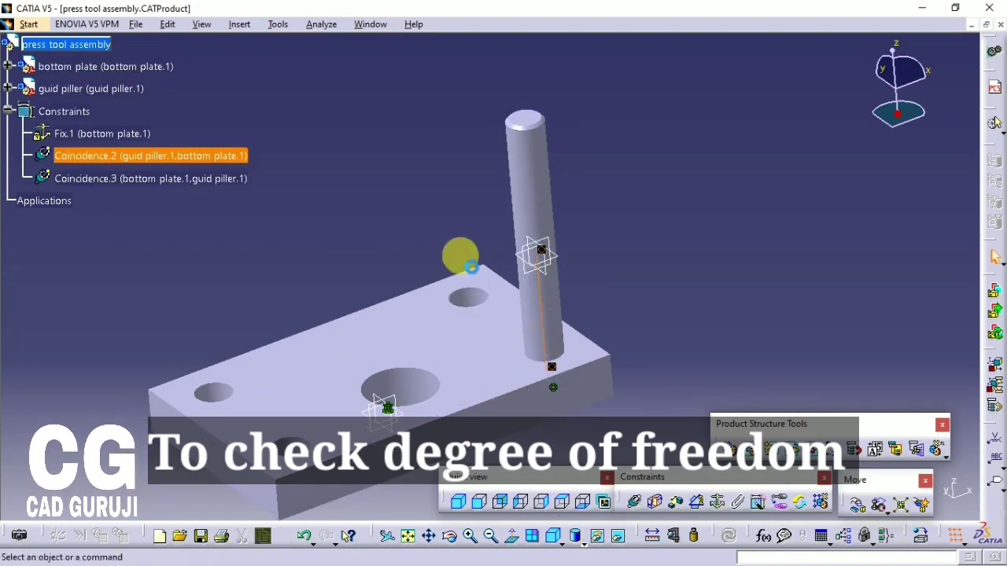
pyautogui.click(461, 259)
pyautogui.rightClick(85, 88)
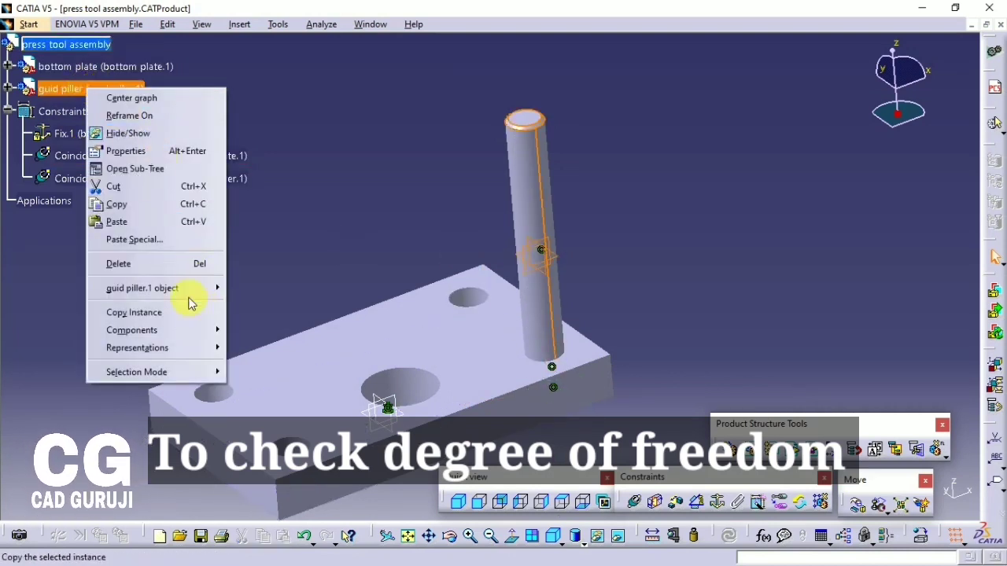
pyautogui.moveTo(186, 292)
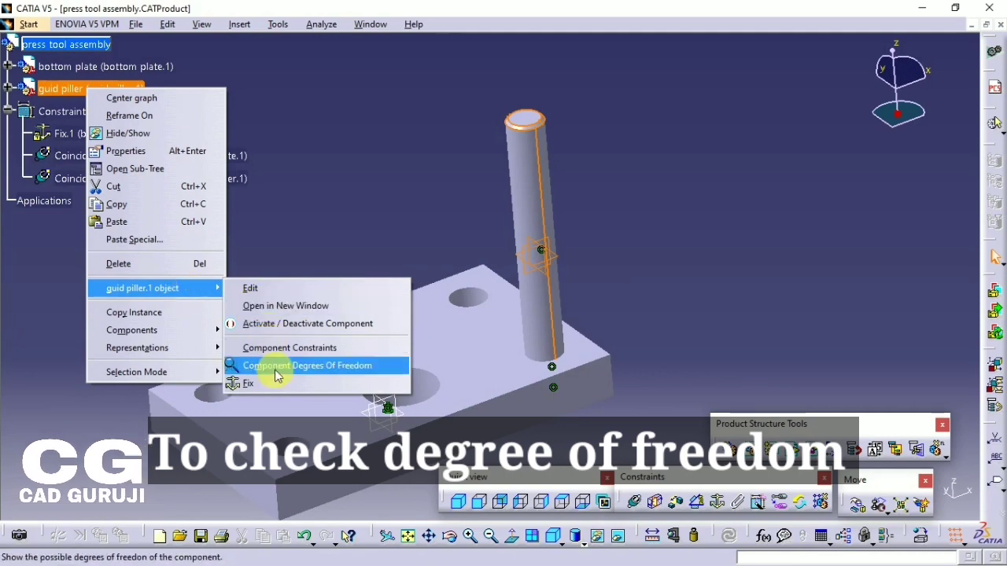
pyautogui.click(303, 366)
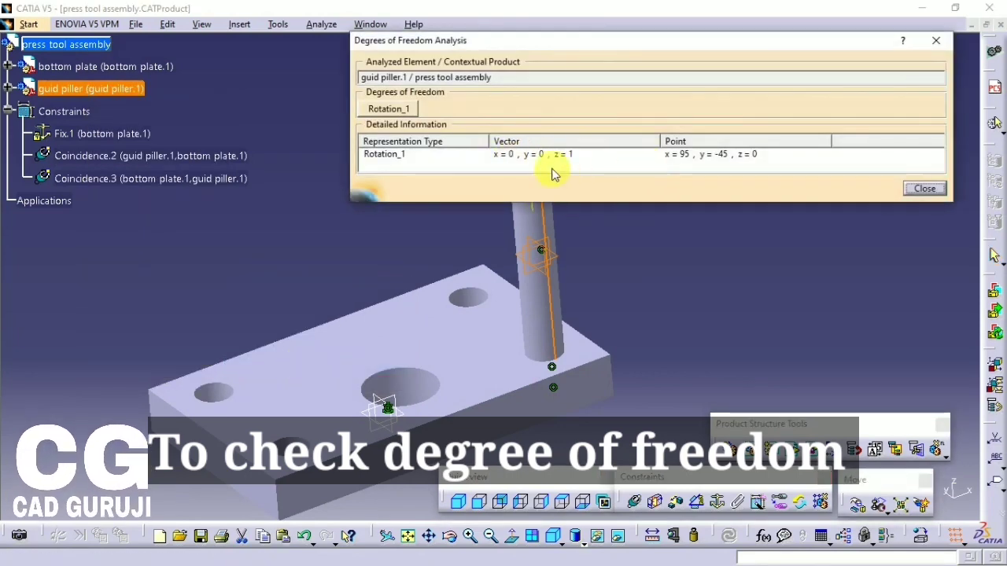
pyautogui.click(936, 40)
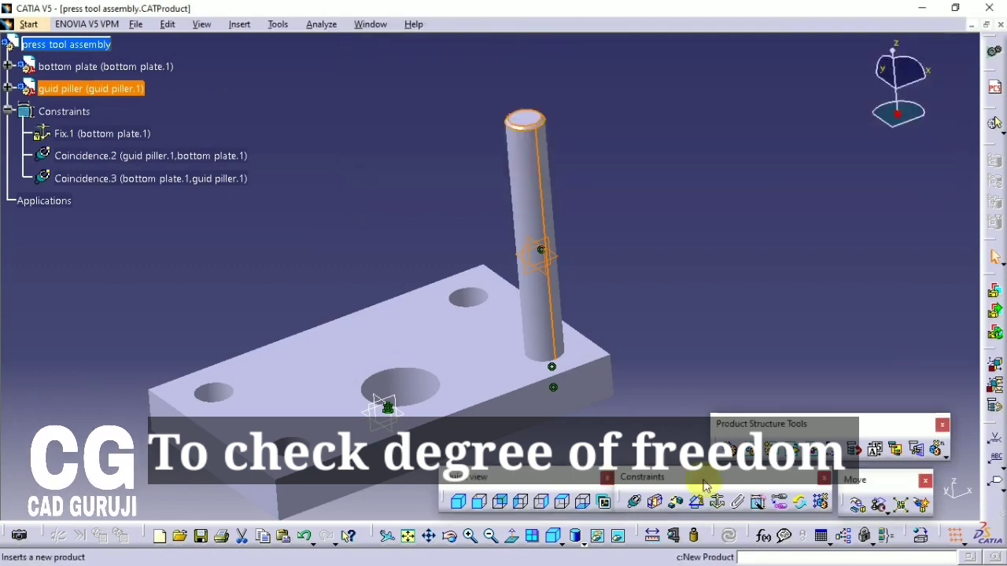
# - Test the guide pillar's movement along and rotation about the Z axis using Manipulation with respect to constraints
pyautogui.click(858, 504)
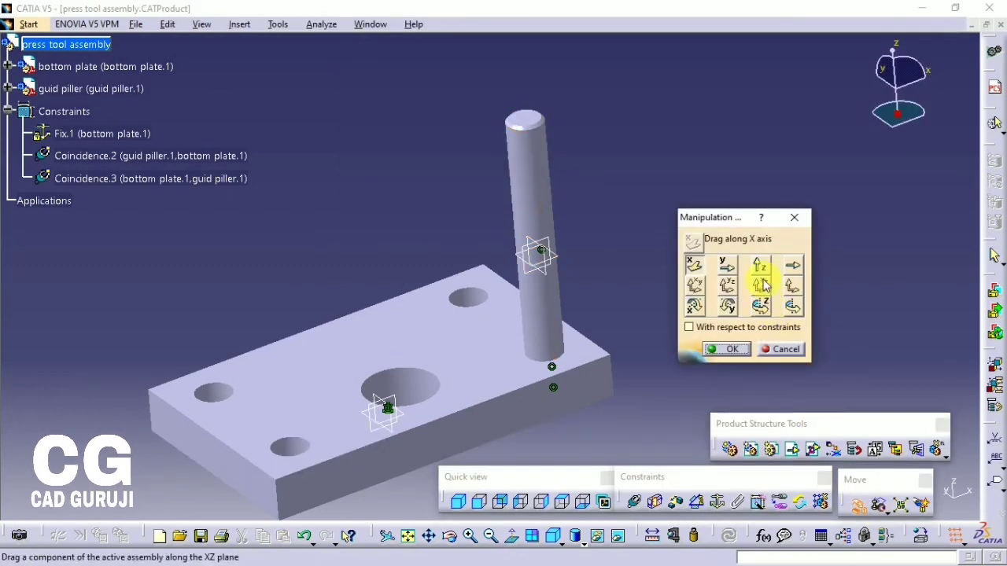
pyautogui.click(760, 306)
pyautogui.click(689, 327)
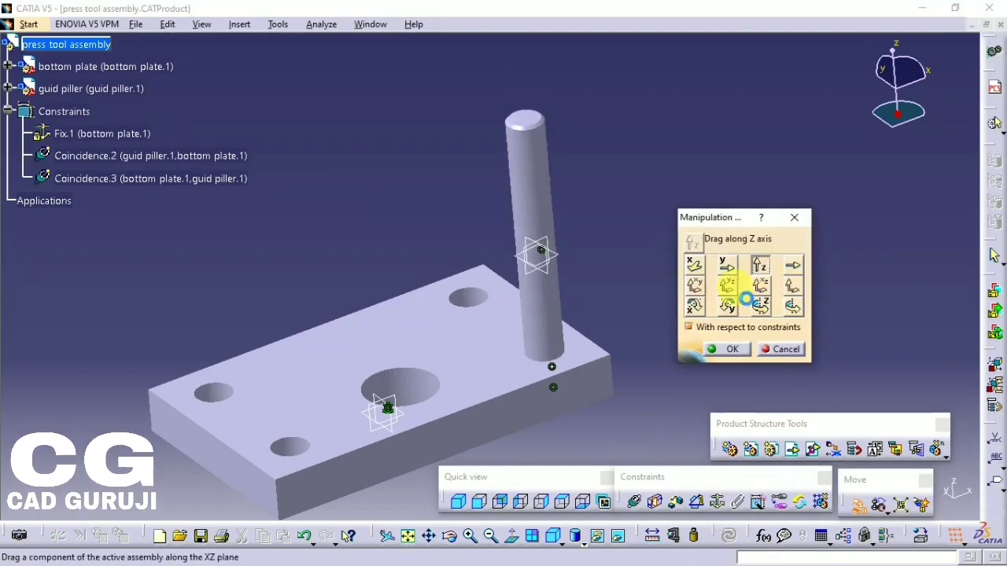
pyautogui.moveTo(519, 149); pyautogui.dragTo(576, 214)
pyautogui.click(760, 308)
pyautogui.click(724, 349)
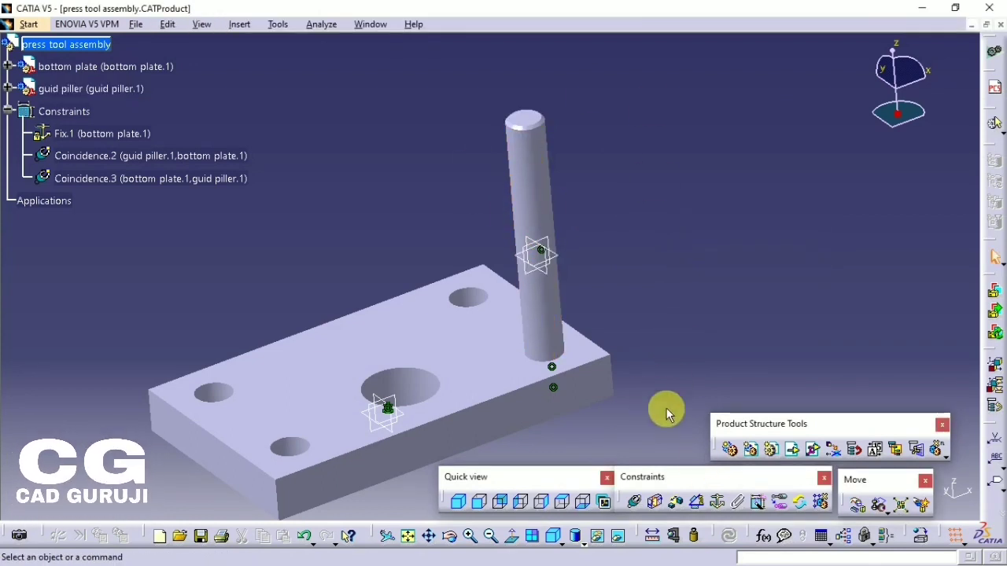
# - Add a 0° angle constraint between a reference plane of the guide pillar and the bottom plate's end face, and update the assembly
pyautogui.moveTo(555, 378); pyautogui.dragTo(594, 454, button='middle')
pyautogui.click(694, 506)
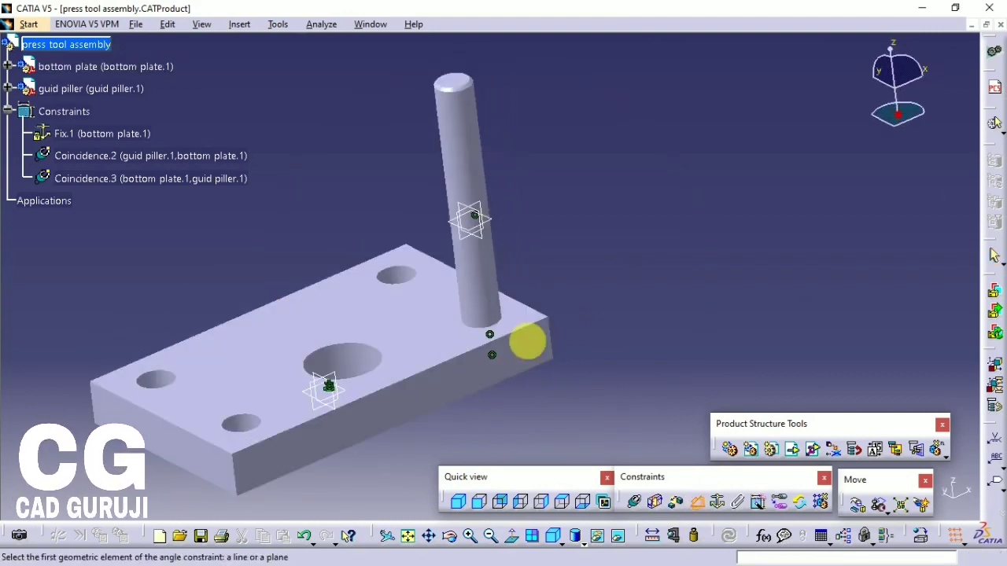
pyautogui.click(489, 246)
pyautogui.moveTo(532, 314); pyautogui.dragTo(557, 342, button='middle')
pyautogui.click(627, 334)
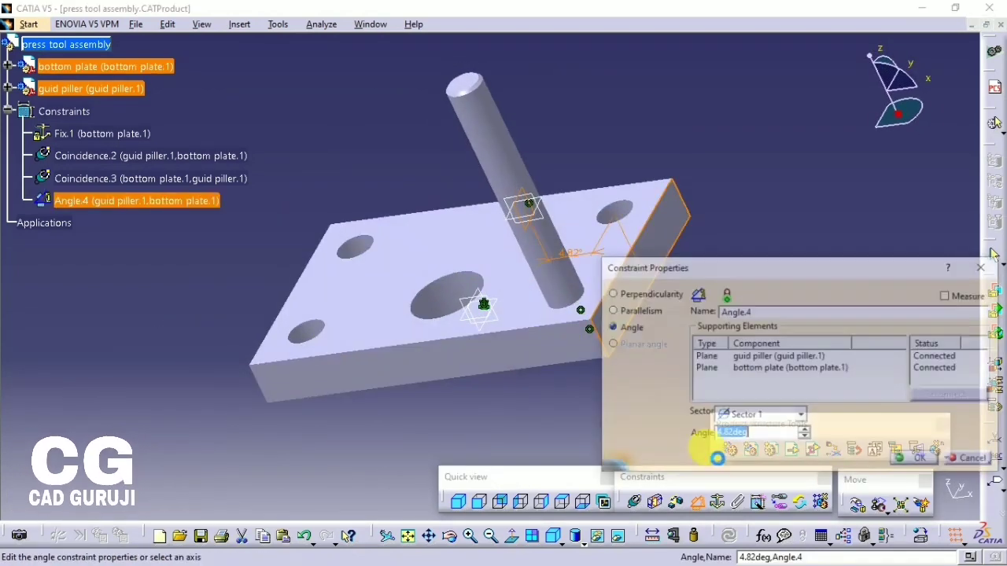
pyautogui.click(916, 460)
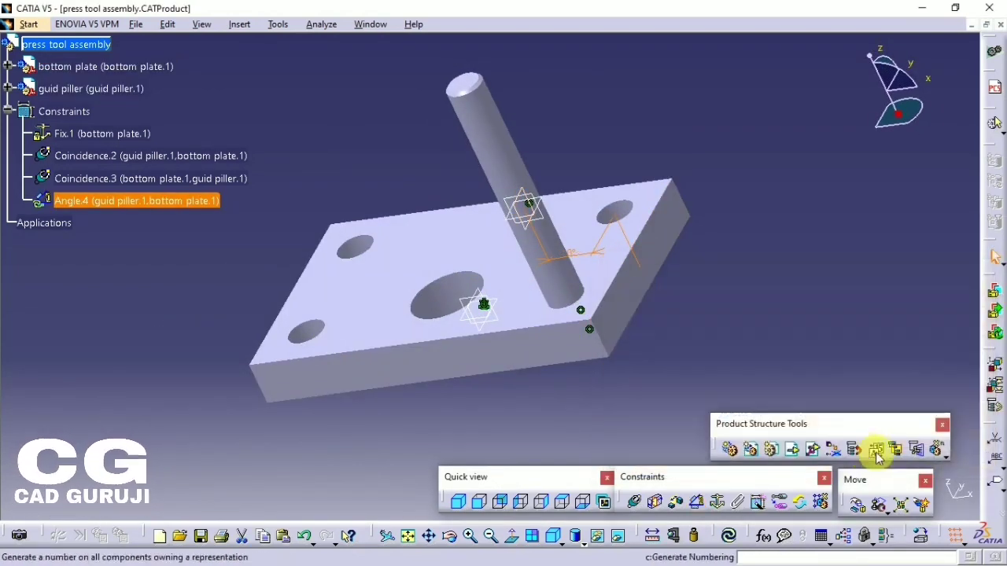
pyautogui.click(731, 537)
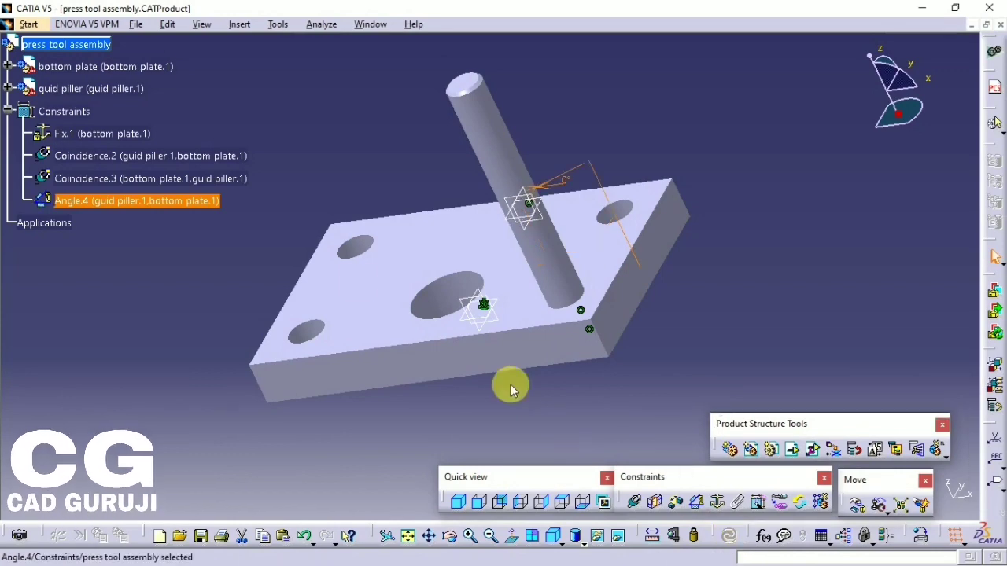
# - Recheck the guide pillar's degrees of freedom with the angle constraint applied and dismiss the result
pyautogui.rightClick(81, 91)
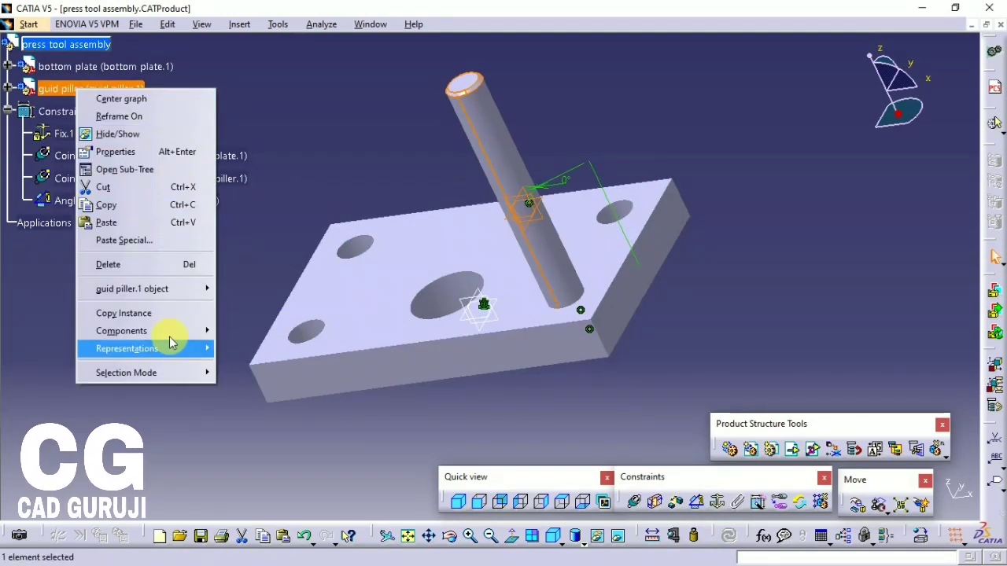
pyautogui.moveTo(180, 291)
pyautogui.click(367, 365)
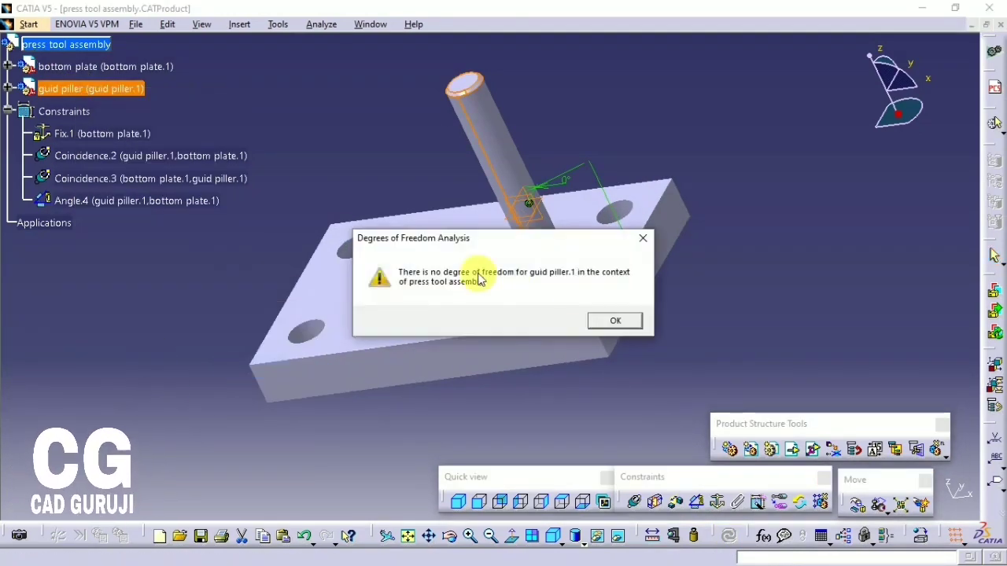
pyautogui.click(615, 321)
# - Group the guide pillar's two coincidence constraints and its angle constraint into a new constraint set
pyautogui.moveTo(627, 329); pyautogui.dragTo(461, 333, button='middle')
pyautogui.click(83, 155)
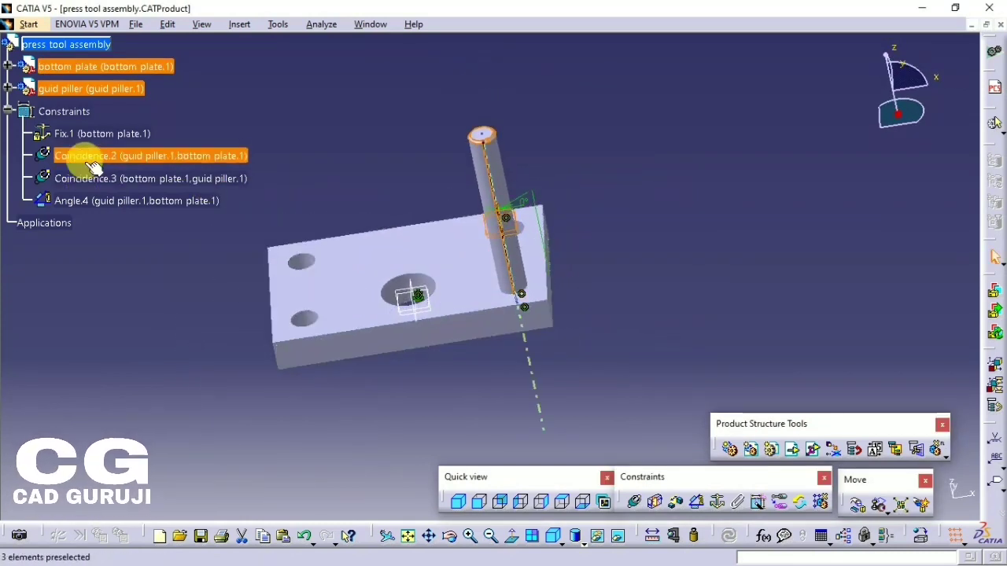
pyautogui.keyDown('shift'); pyautogui.click(108, 198); pyautogui.keyUp('shift')
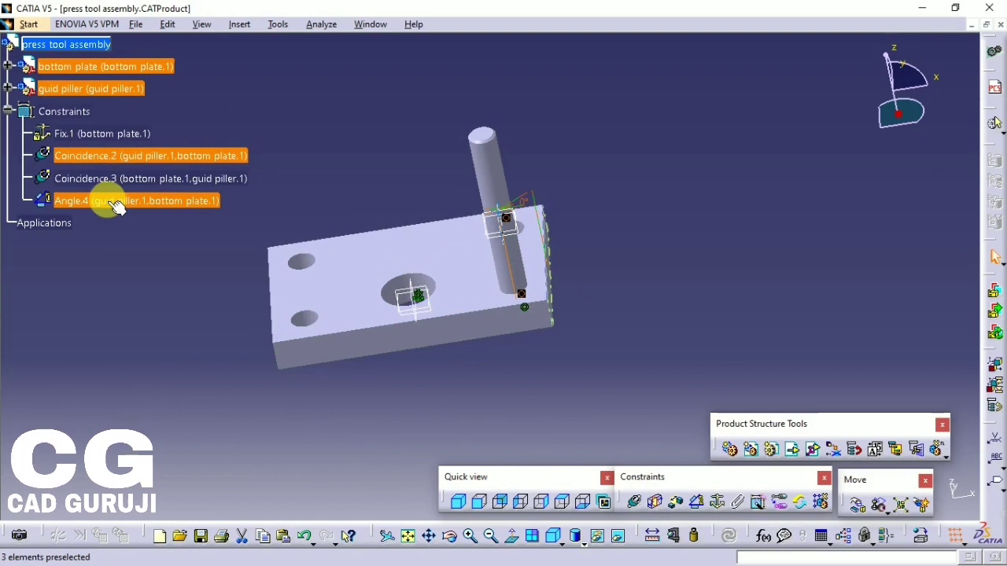
pyautogui.rightClick(108, 188)
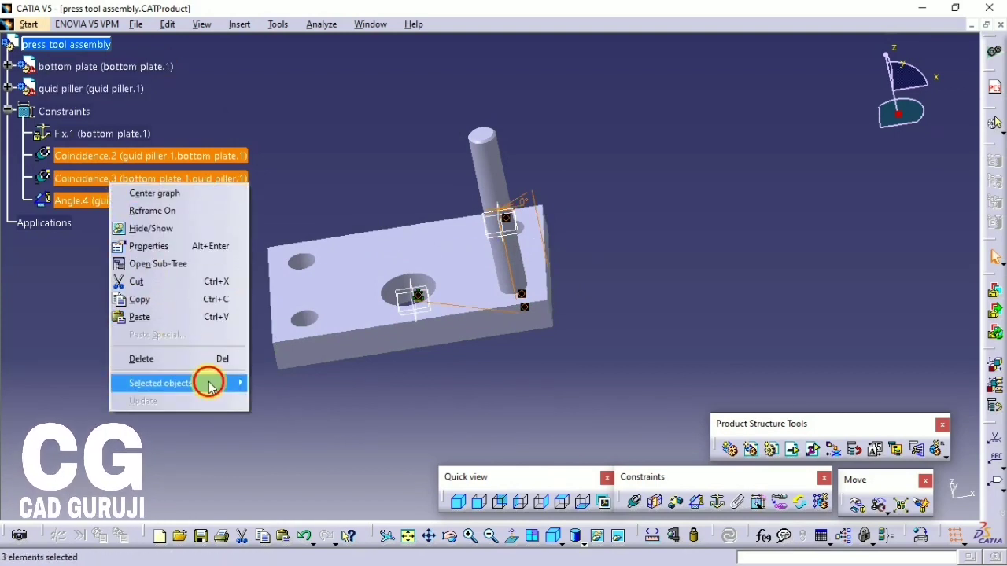
pyautogui.moveTo(207, 383)
pyautogui.click(309, 464)
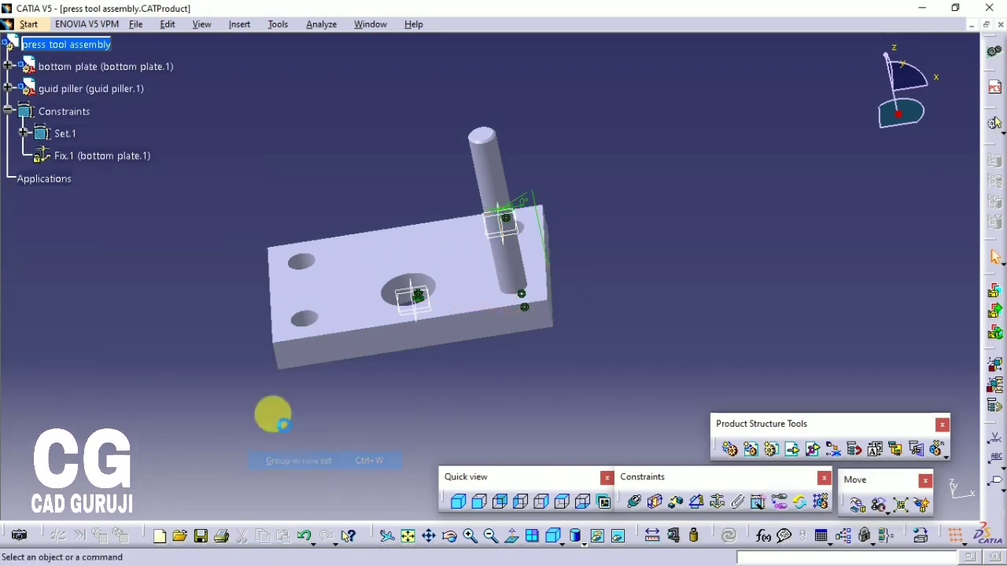
# - Rename the new constraint set as piller
pyautogui.rightClick(67, 132)
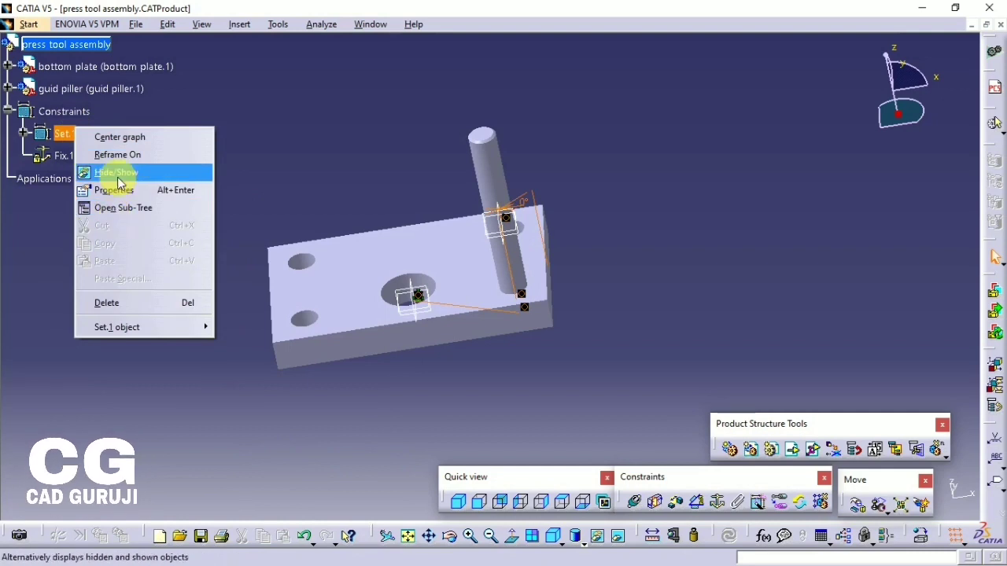
pyautogui.click(117, 190)
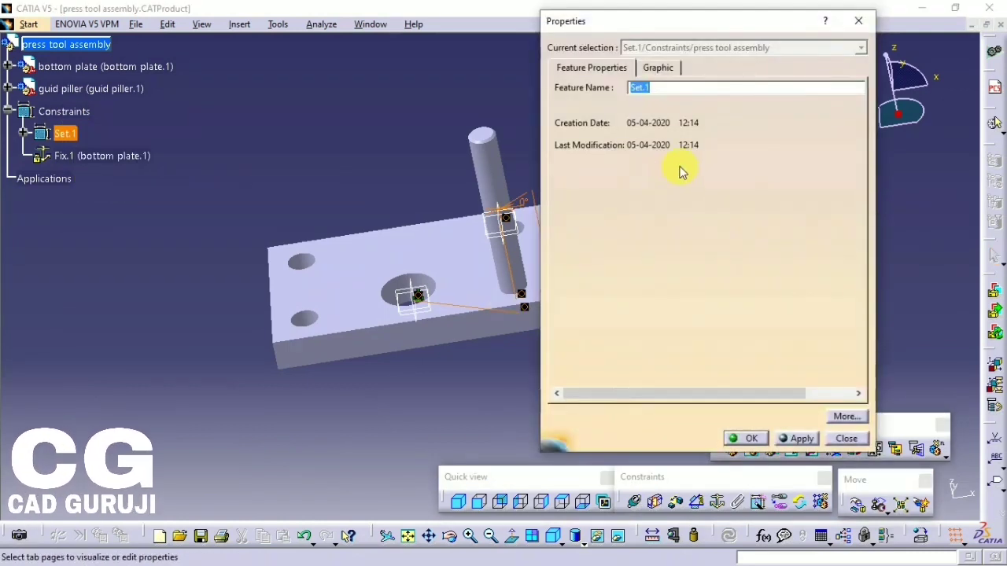
pyautogui.write('piller')
pyautogui.press('Return')
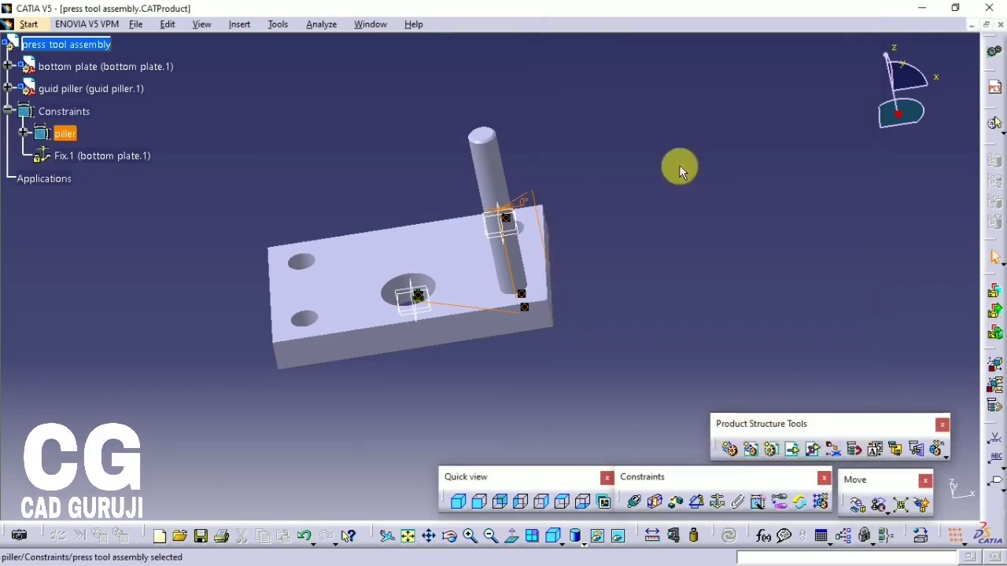
pyautogui.click(89, 288)
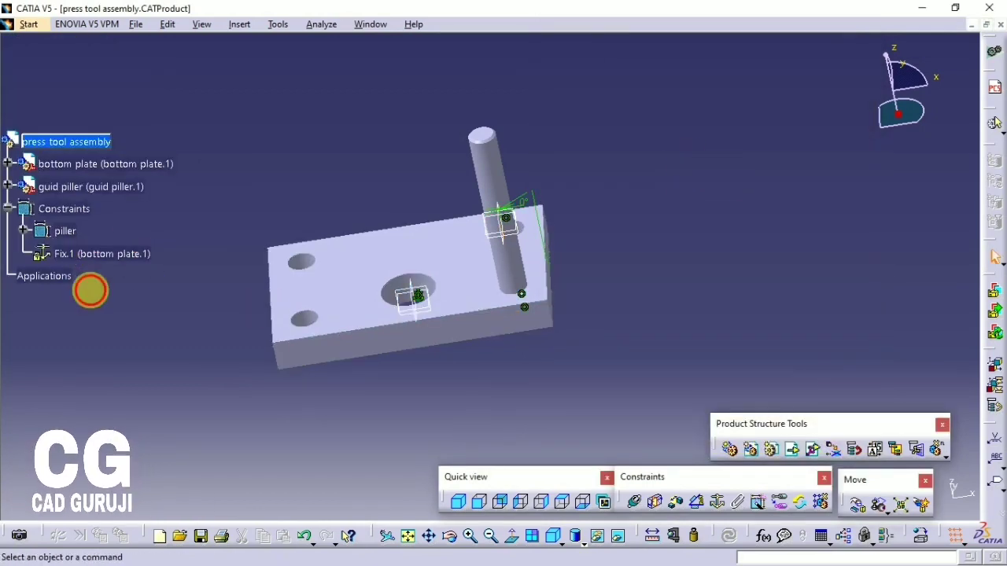
# - Instantiate the guide pillar on the bottom plate's RectPattern.1 hole pattern, keeping the pattern link and re-using the original component as first instance
pyautogui.click(67, 144)
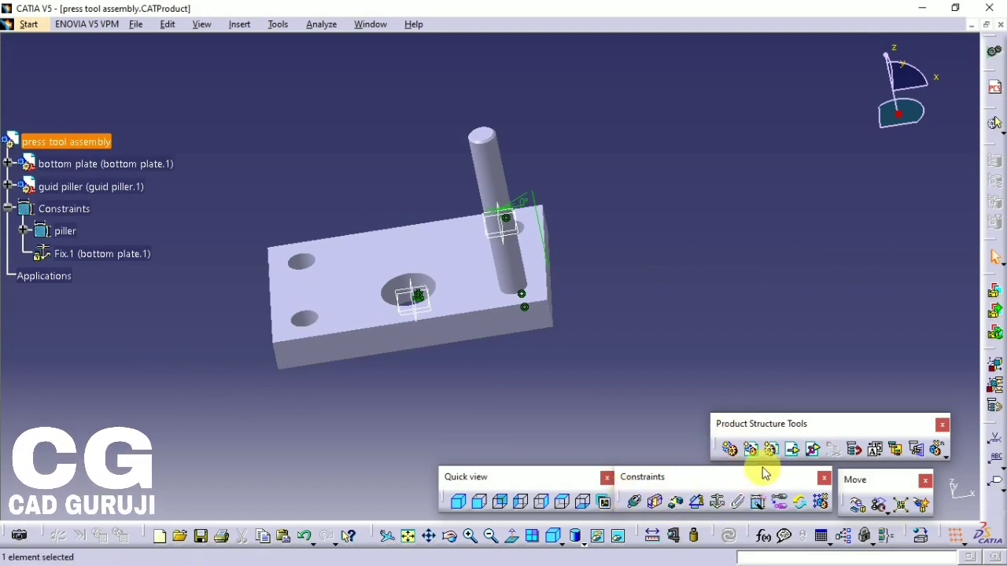
pyautogui.click(657, 438)
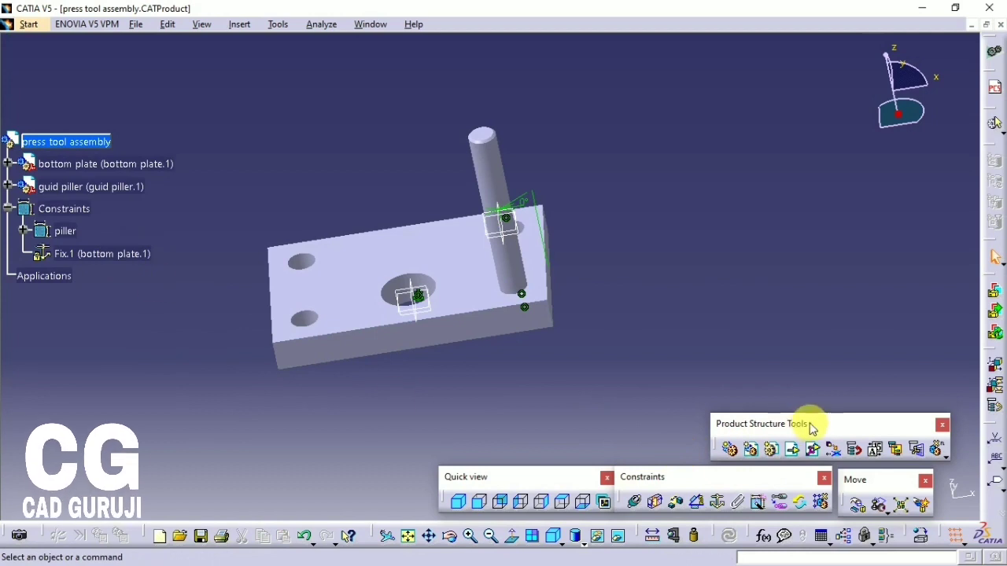
pyautogui.moveTo(11, 101); pyautogui.dragTo(23, 4)
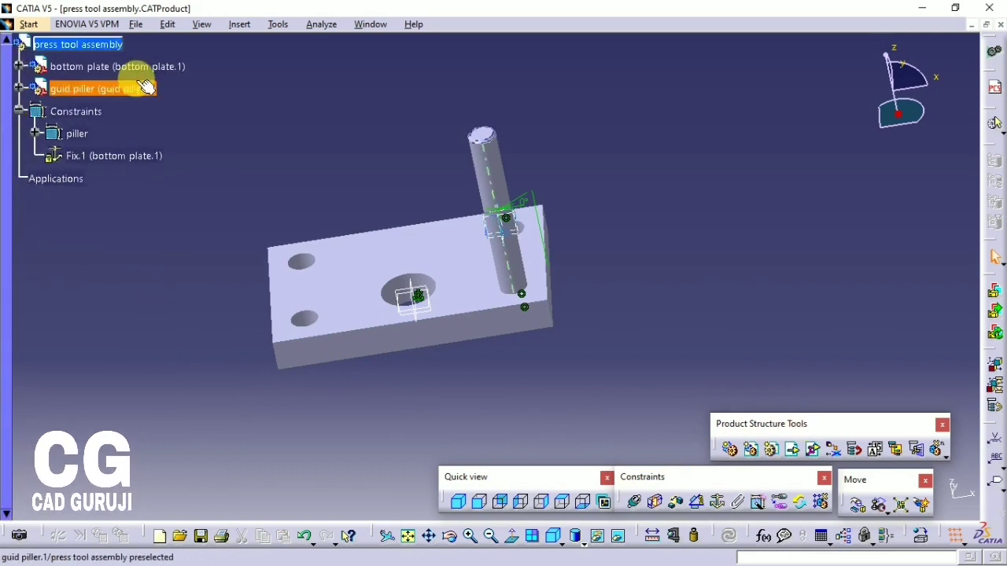
pyautogui.click(19, 66)
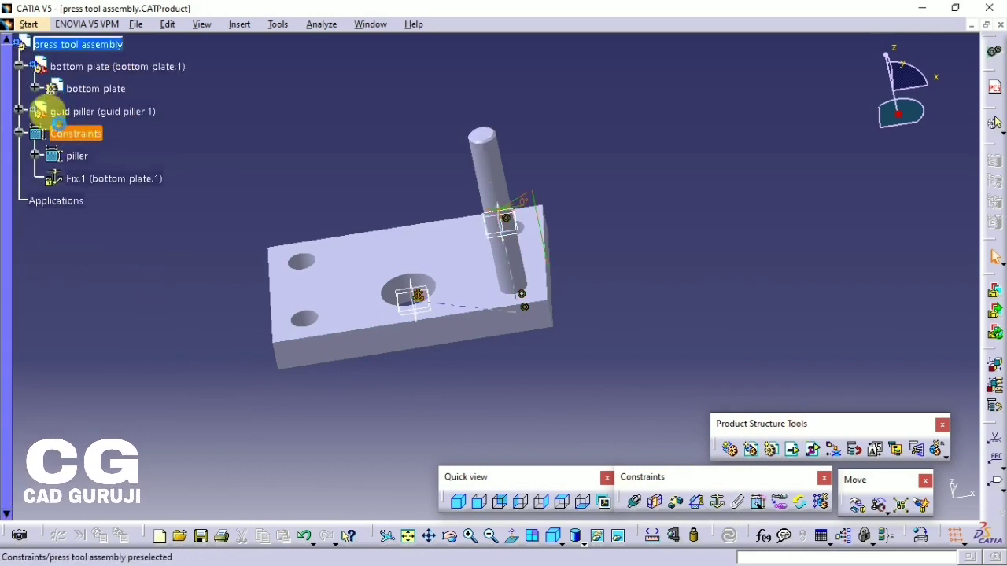
pyautogui.click(36, 88)
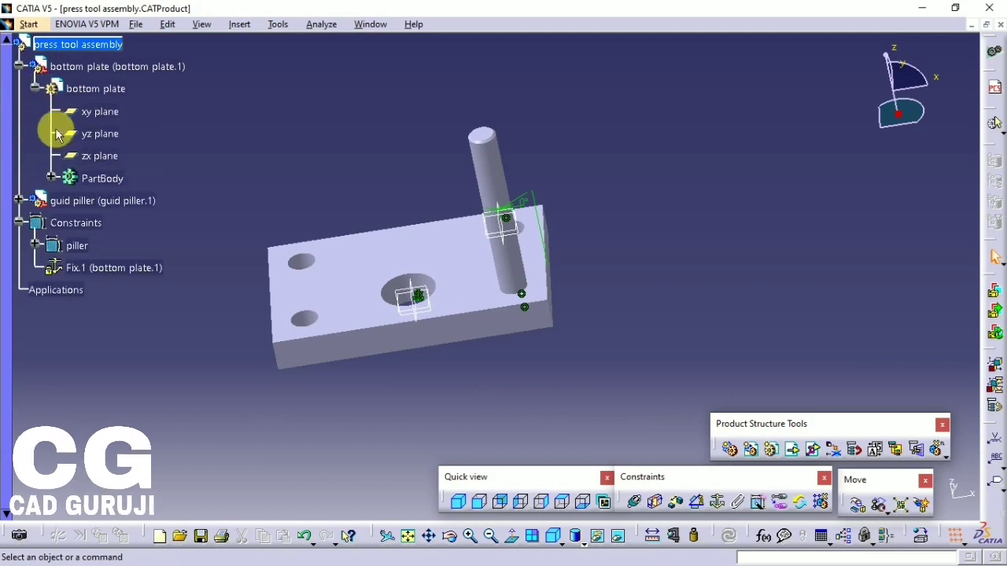
pyautogui.click(52, 179)
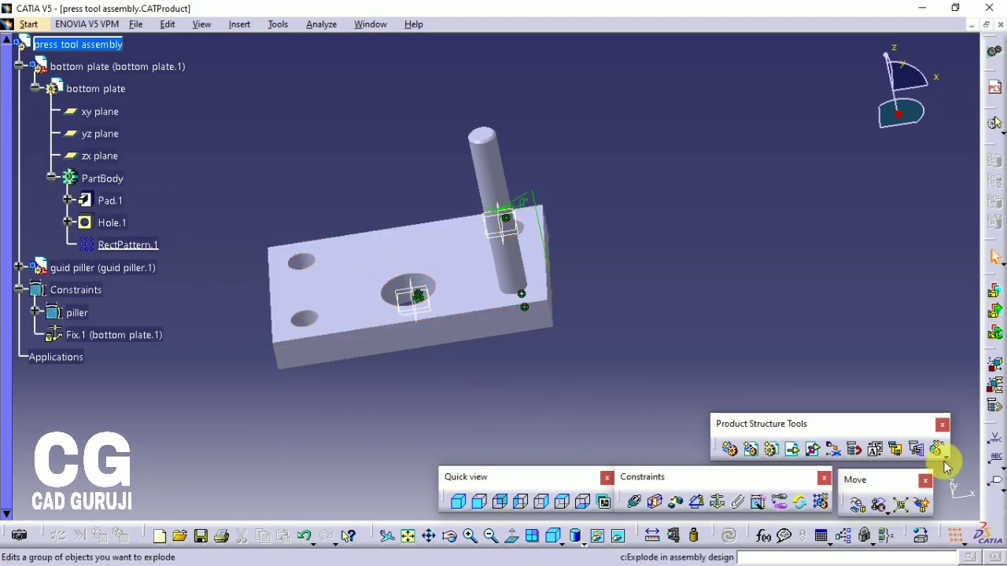
pyautogui.click(821, 503)
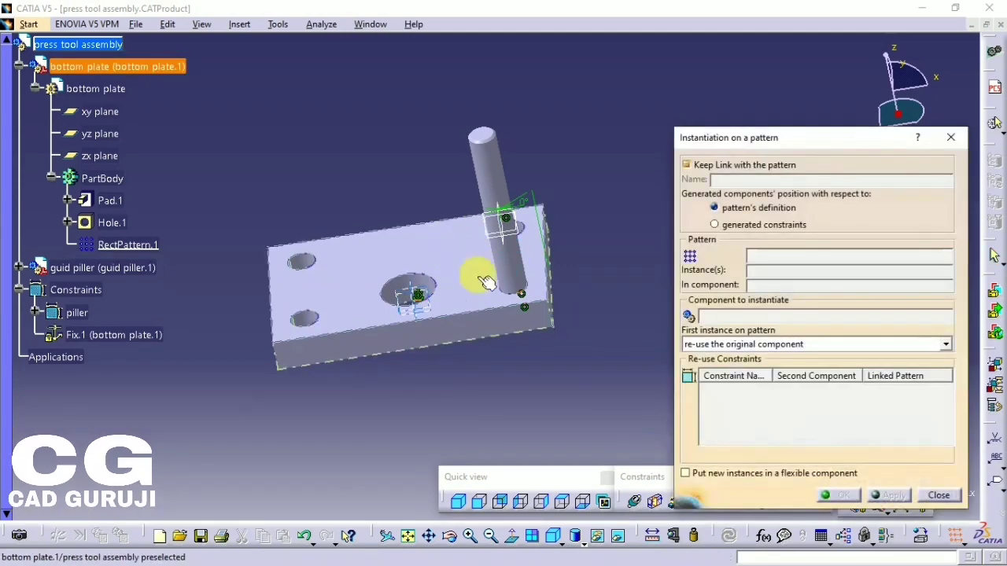
pyautogui.click(128, 244)
pyautogui.click(497, 207)
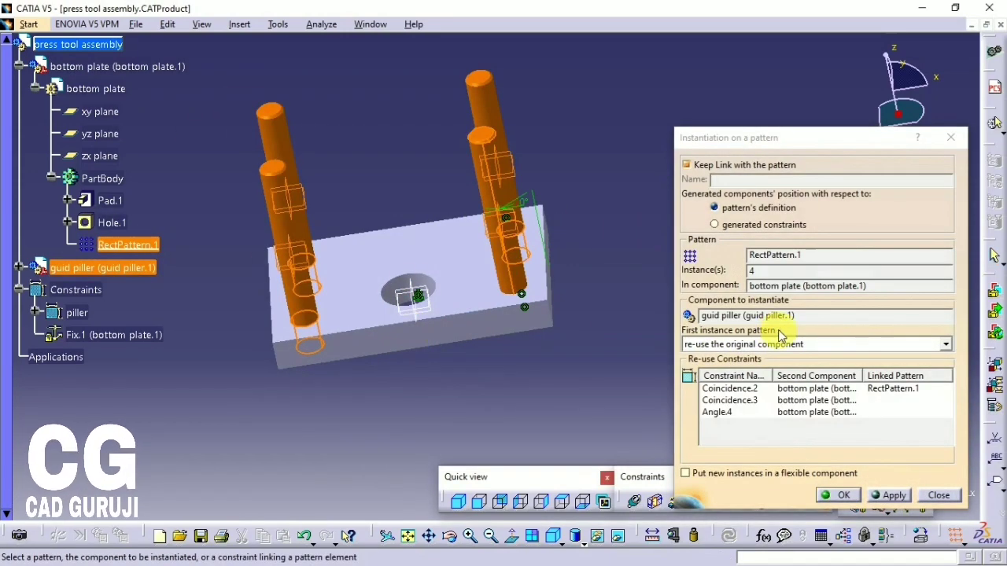
pyautogui.click(889, 496)
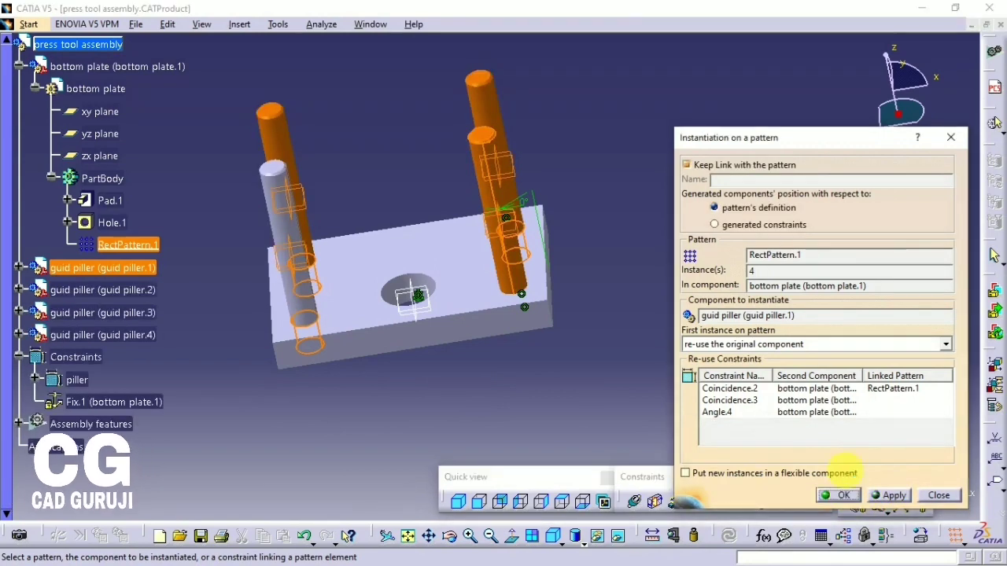
pyautogui.click(843, 495)
# - Insert the existing guid bush part into the press tool assembly
pyautogui.moveTo(544, 395); pyautogui.dragTo(653, 271, button='middle')
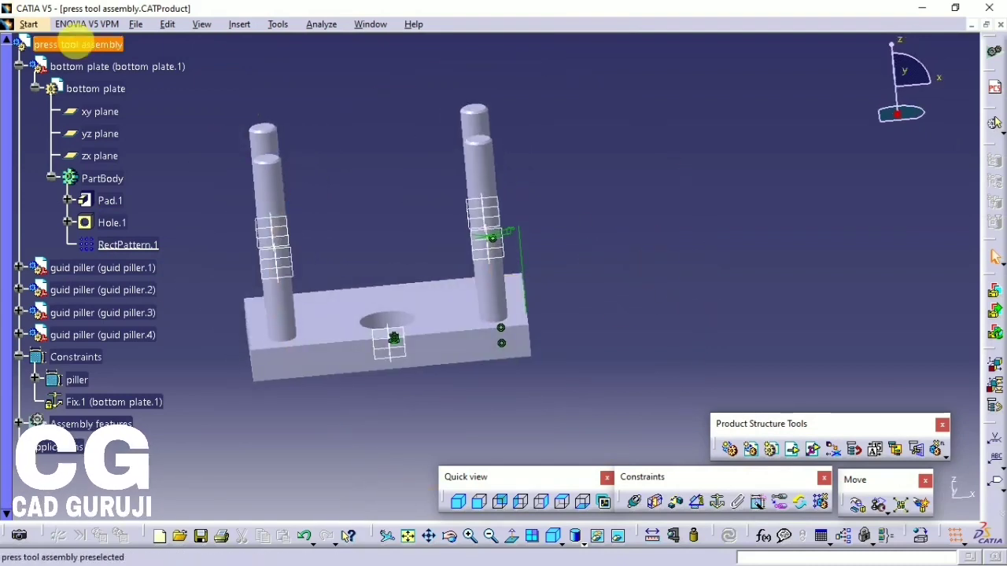
pyautogui.click(797, 456)
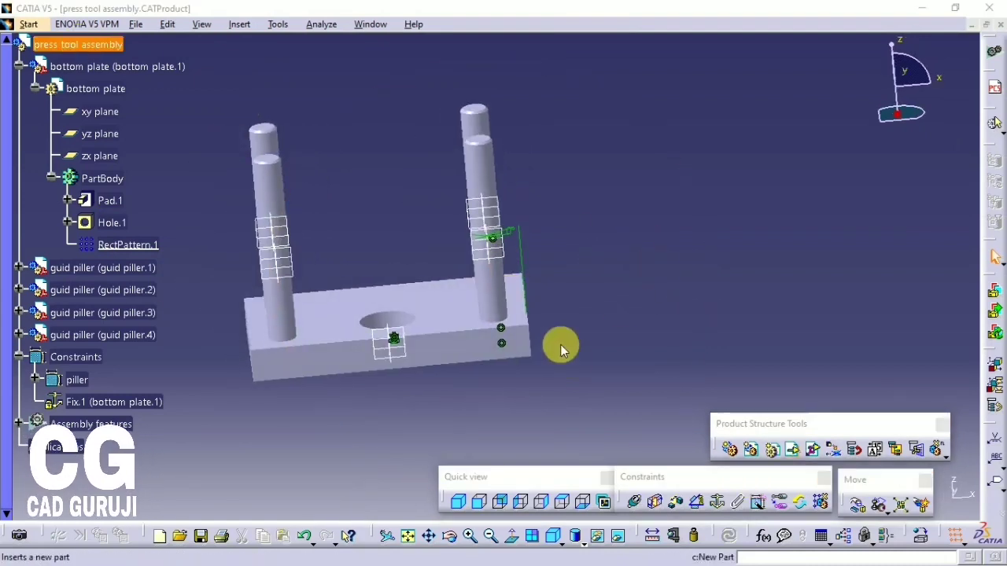
pyautogui.click(443, 141)
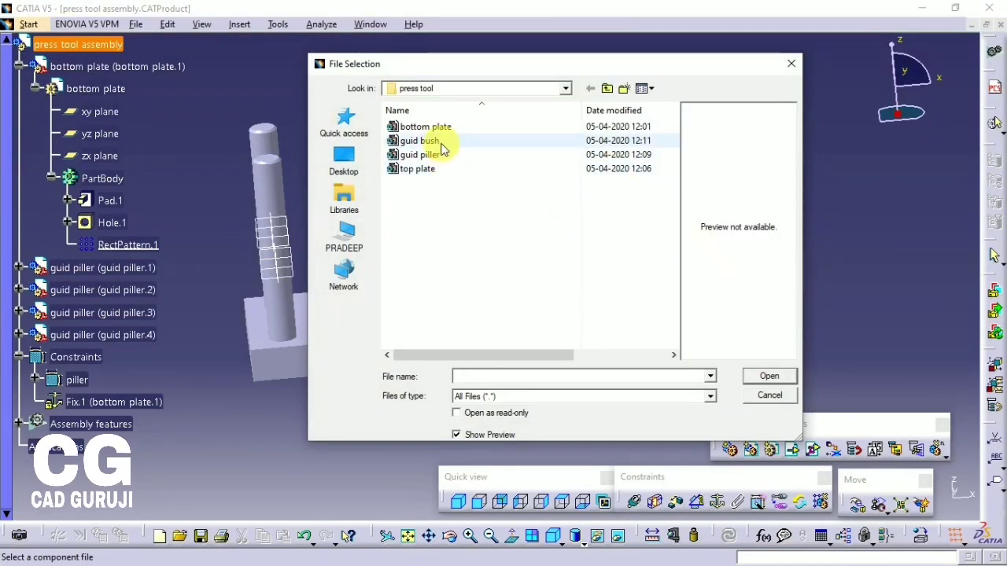
pyautogui.click(769, 377)
# - Add a coincidence constraint between the guide bush's axis and the bottom plate's corner hole axis, and update the assembly
pyautogui.moveTo(533, 326); pyautogui.dragTo(551, 393, button='middle')
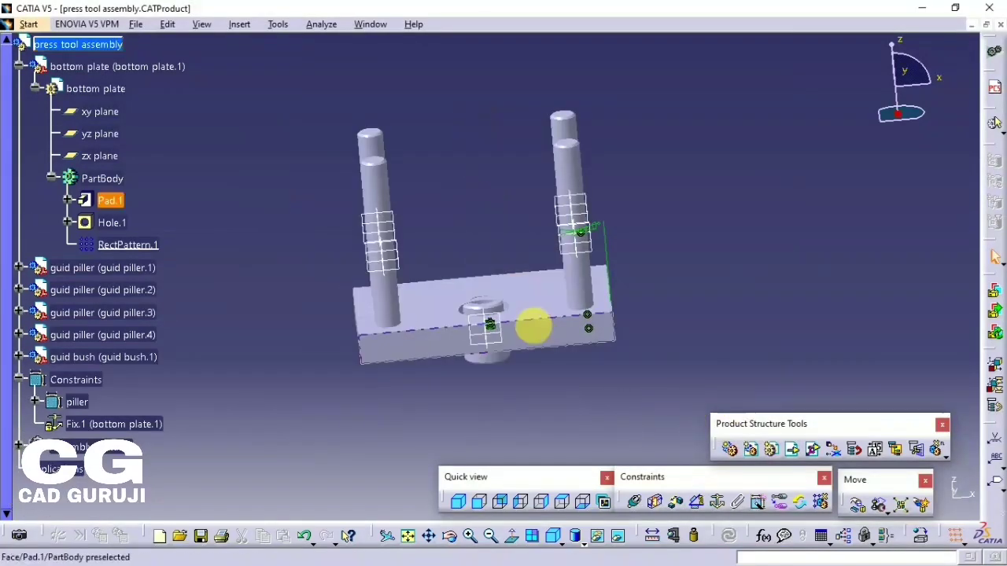
pyautogui.moveTo(452, 157); pyautogui.dragTo(441, 108, button='middle')
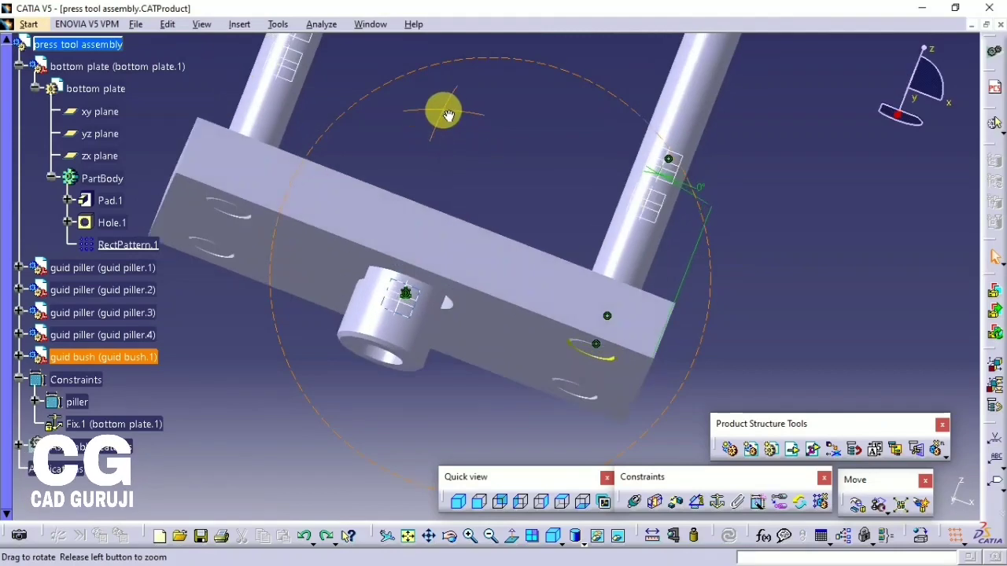
pyautogui.click(791, 449)
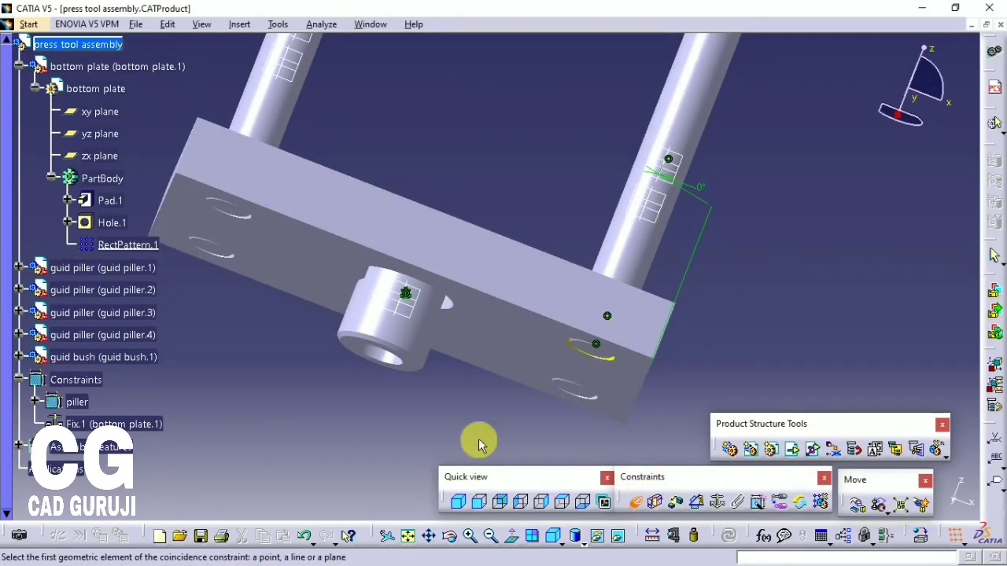
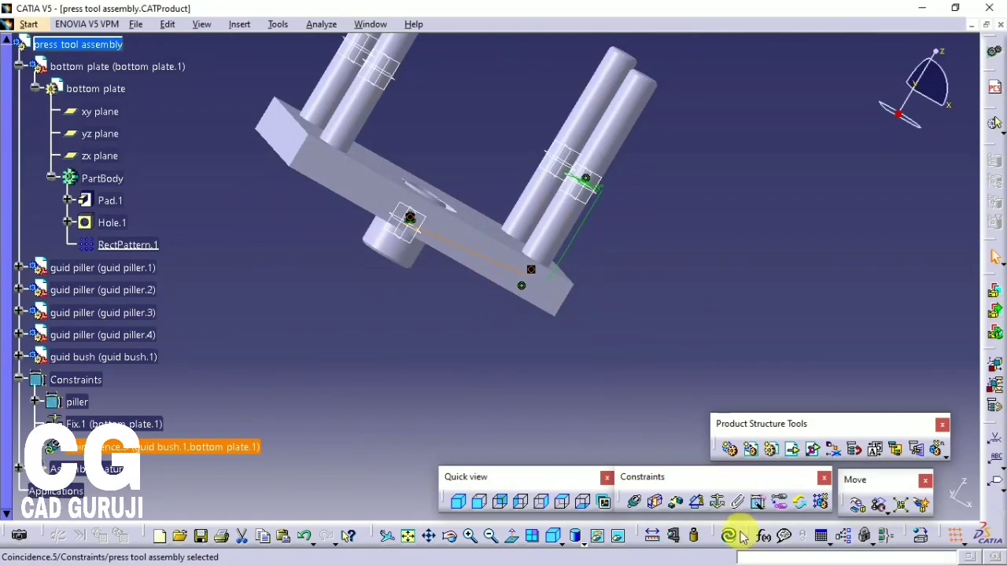
pyautogui.click(729, 536)
# - Move the guide bush along the Z axis with Manipulation, up to the upper end of its guide pillar
pyautogui.moveTo(611, 276); pyautogui.dragTo(470, 199)
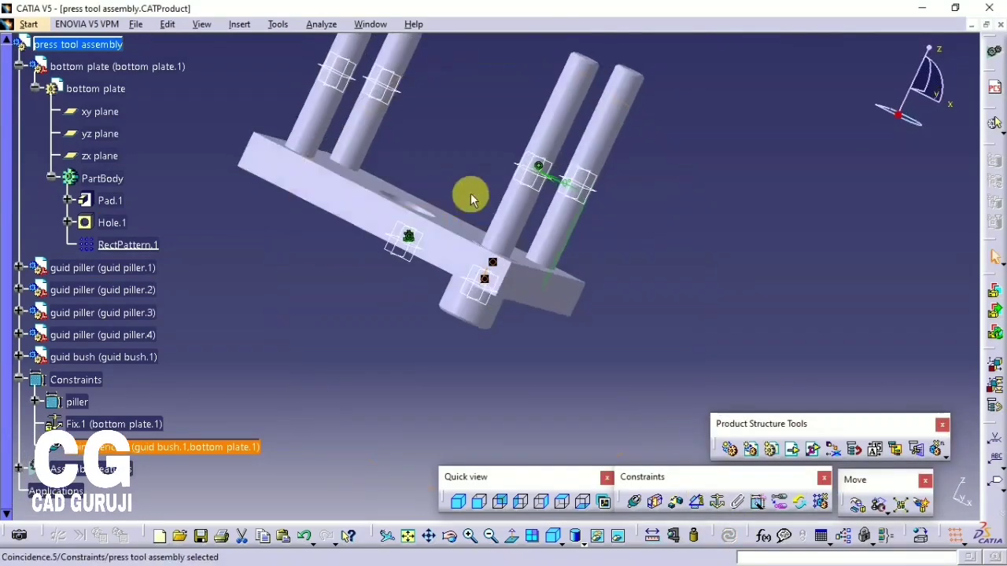
pyautogui.click(859, 504)
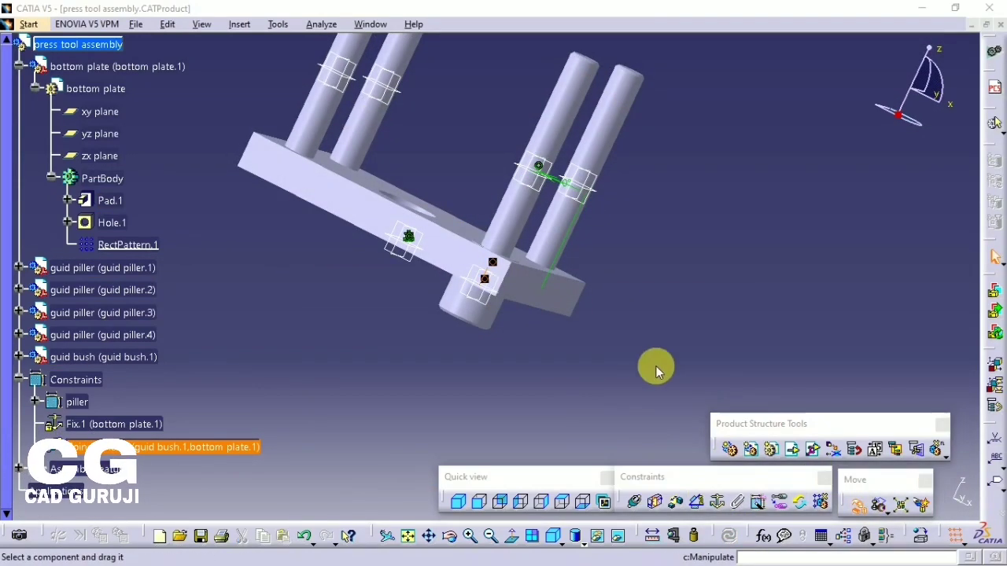
pyautogui.click(760, 266)
pyautogui.moveTo(461, 304); pyautogui.dragTo(570, 110)
pyautogui.moveTo(466, 257); pyautogui.dragTo(567, 288, button='middle')
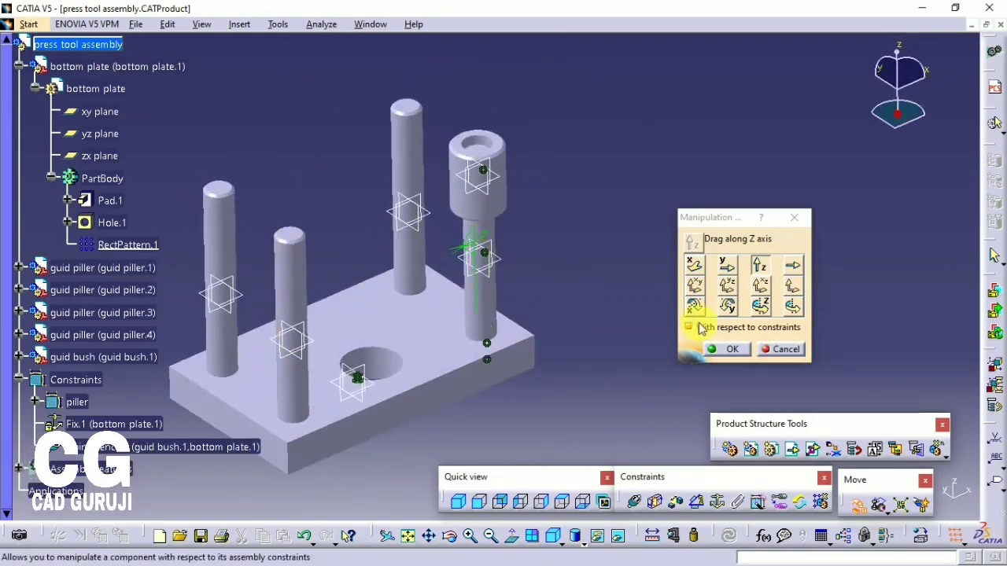
pyautogui.click(731, 350)
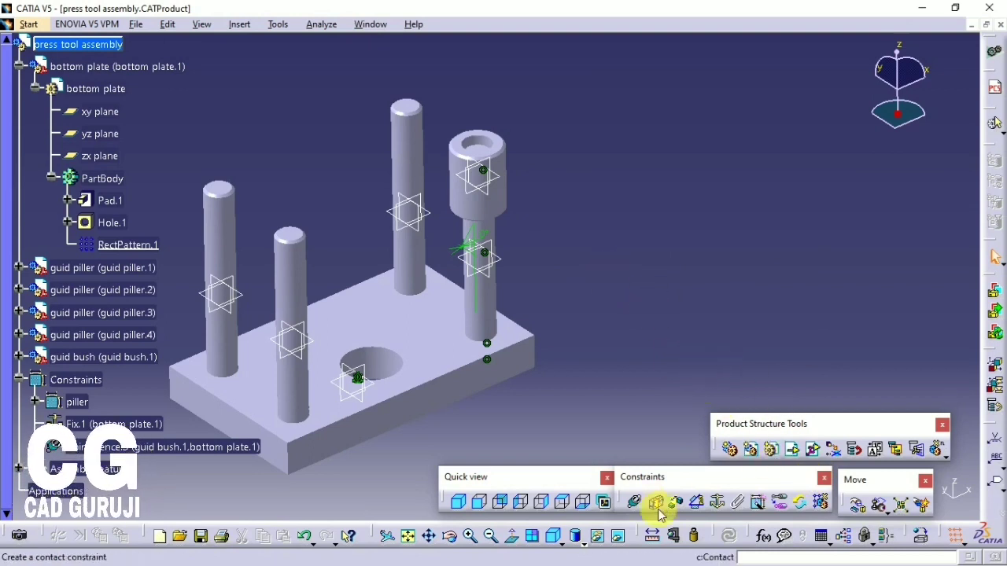
# - Add a 0° angle constraint between a reference plane of the guide bush and the bottom plate's yz plane
pyautogui.moveTo(534, 250); pyautogui.dragTo(449, 128, button='middle')
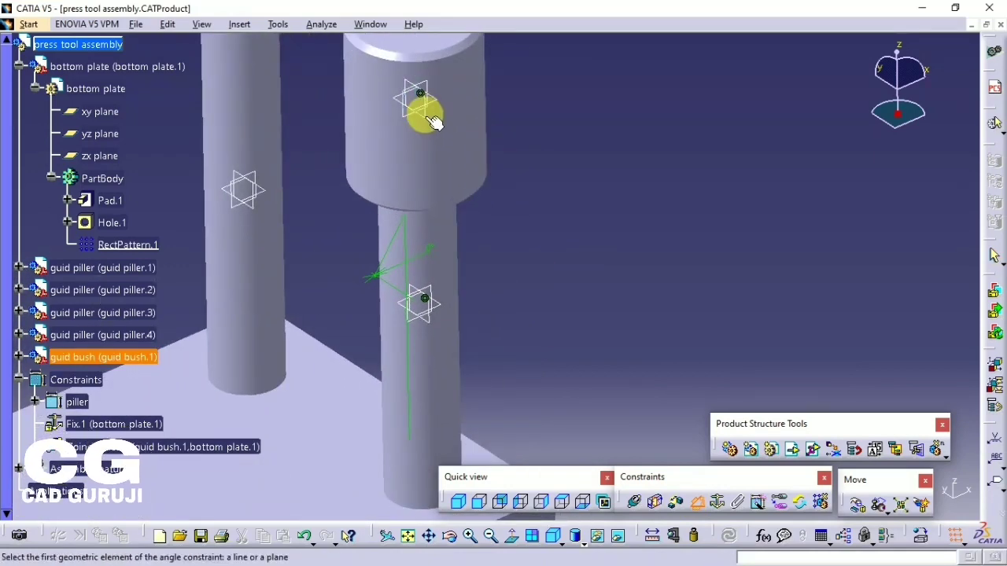
pyautogui.moveTo(445, 193); pyautogui.dragTo(409, 315, button='middle')
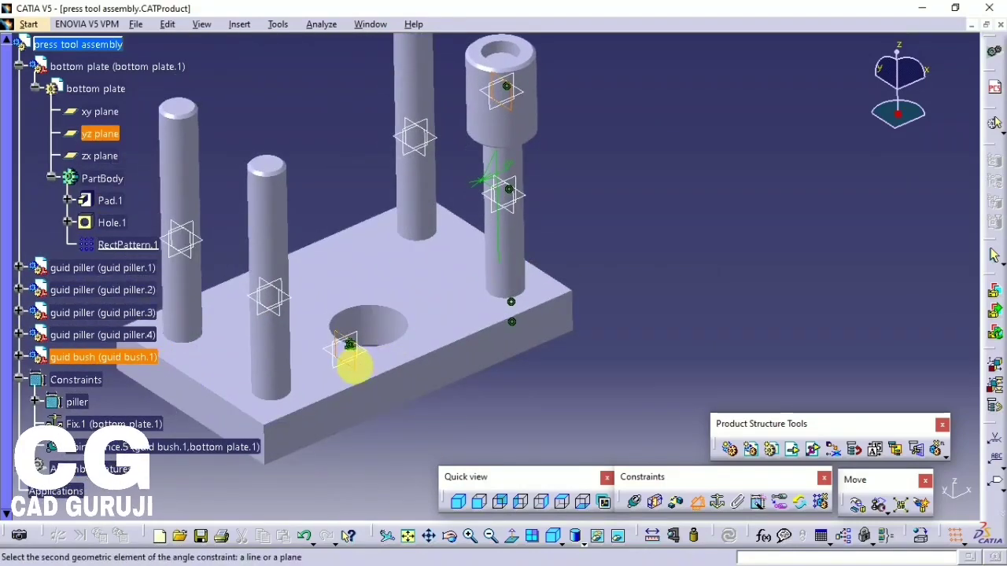
pyautogui.click(354, 362)
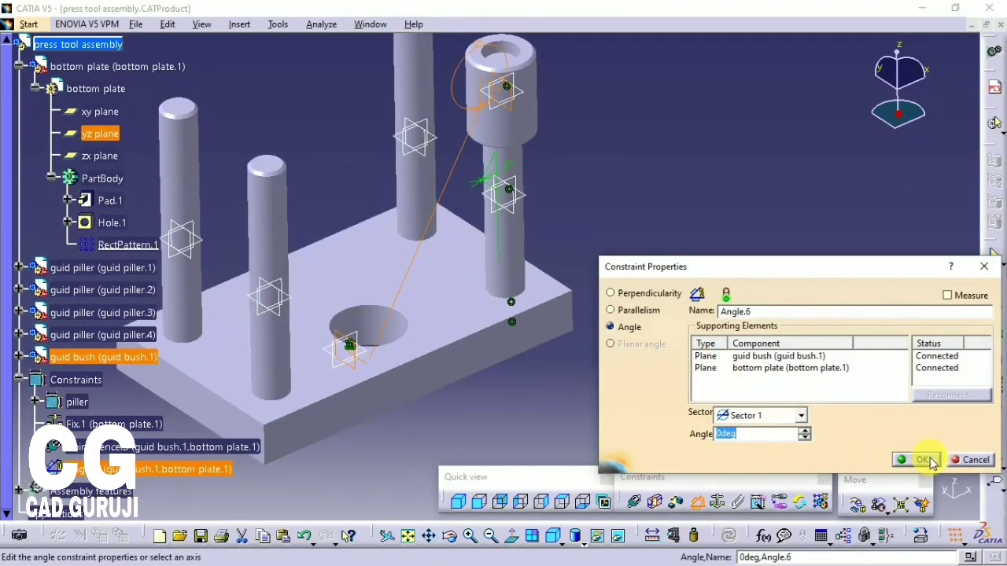
pyautogui.click(925, 460)
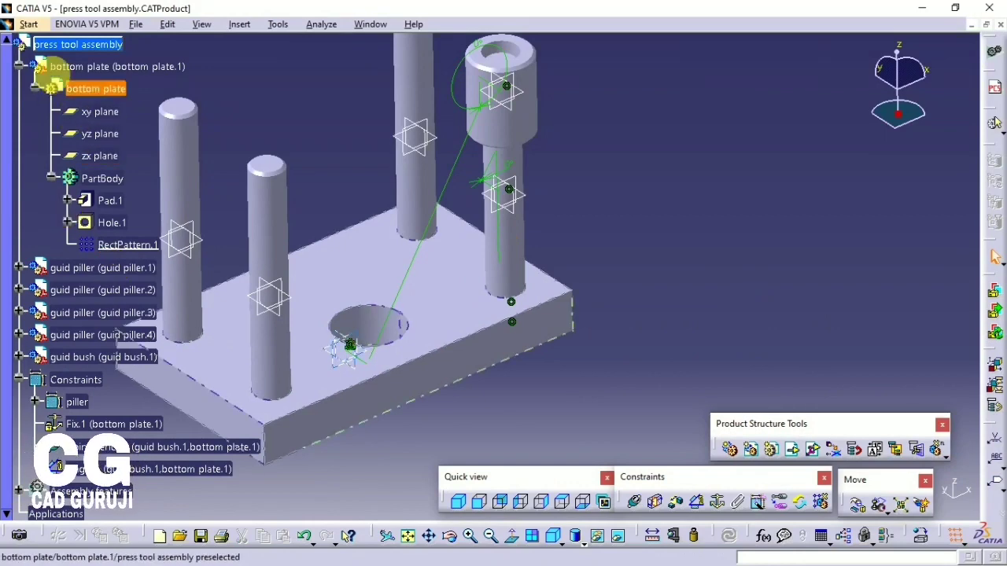
# - Collapse the bottom plate's tree branch and check the guide bush's component degrees of freedom
pyautogui.click(19, 66)
pyautogui.rightClick(78, 179)
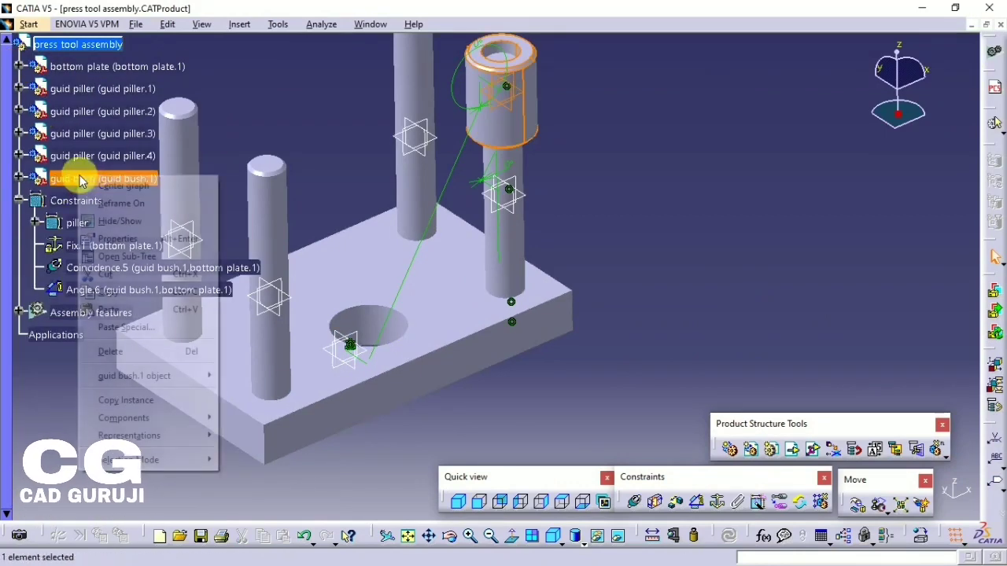
pyautogui.moveTo(191, 375)
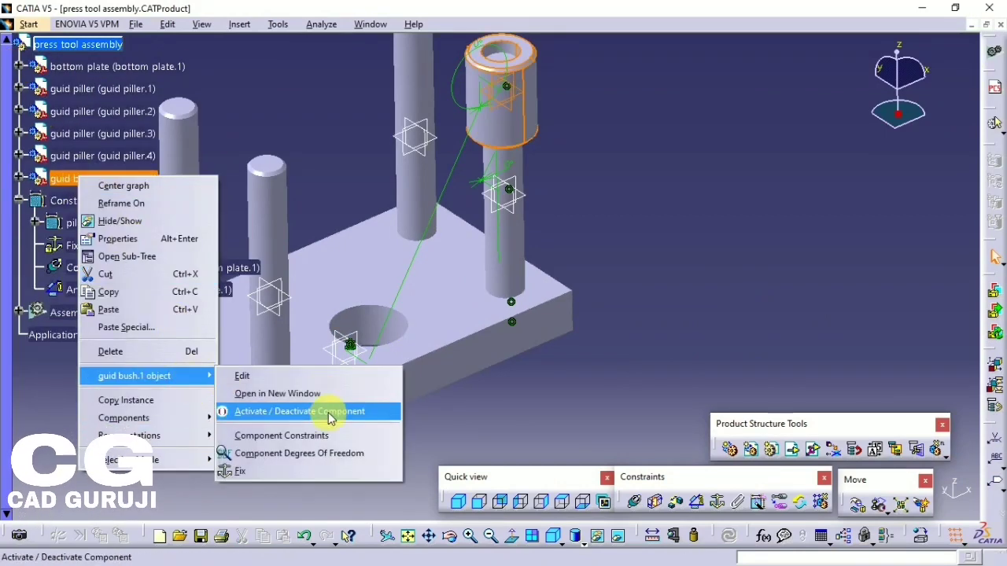
pyautogui.click(319, 453)
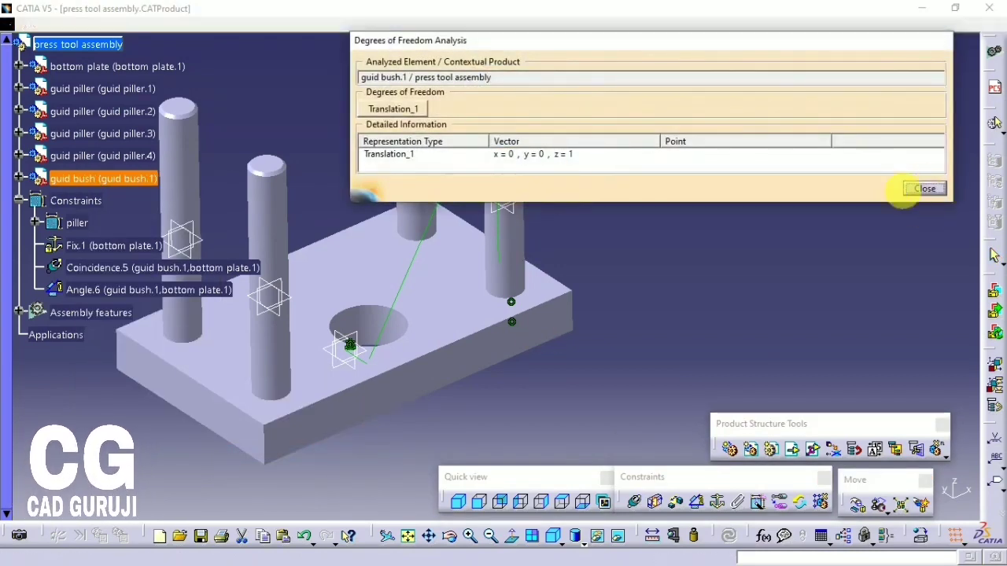
# - Instantiate the guide bush on the bottom plate's rectangular hole pattern with Reuse Pattern, re-using the original component as first instance
pyautogui.click(924, 189)
pyautogui.moveTo(536, 277); pyautogui.dragTo(511, 360, button='middle')
pyautogui.click(820, 501)
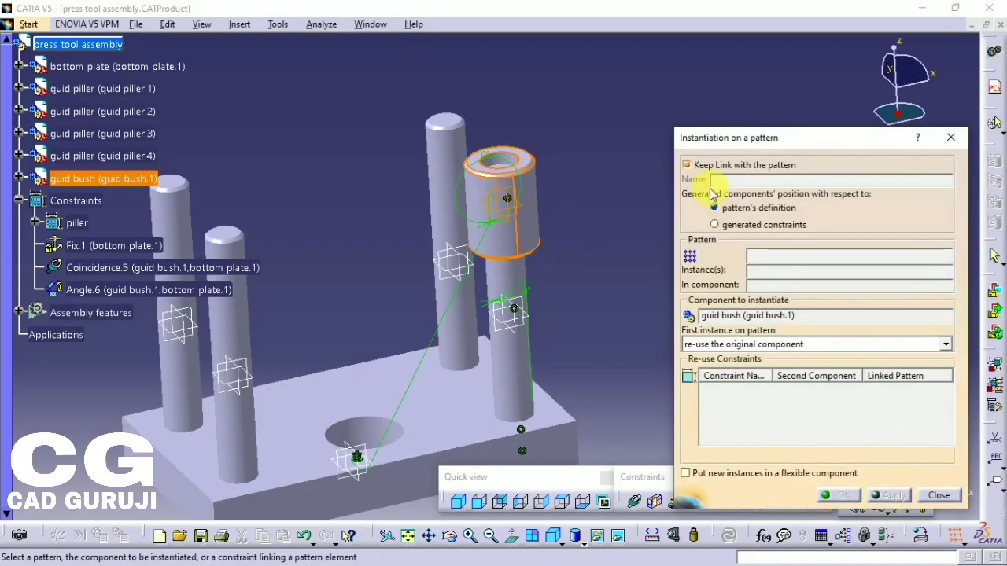
pyautogui.click(19, 66)
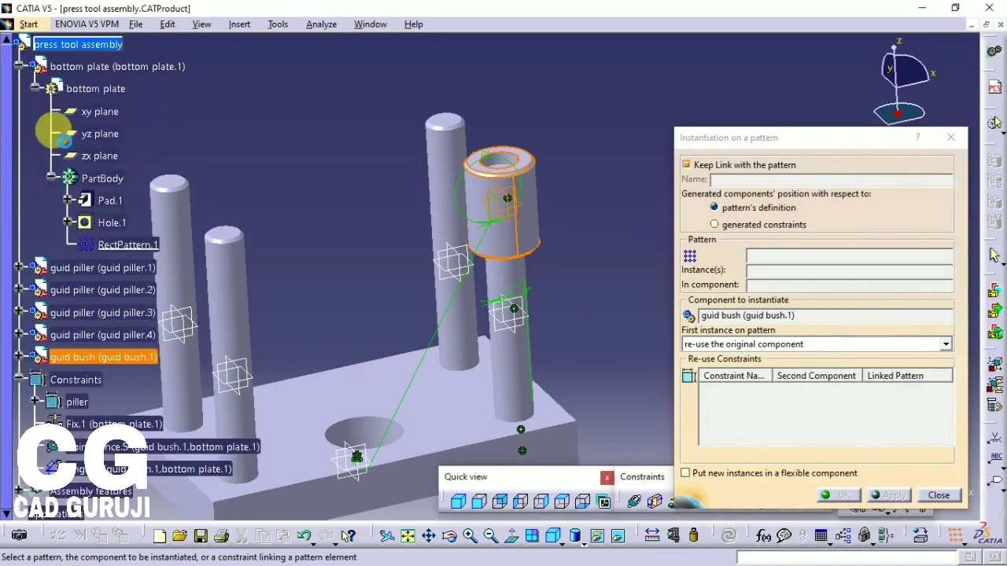
pyautogui.click(110, 245)
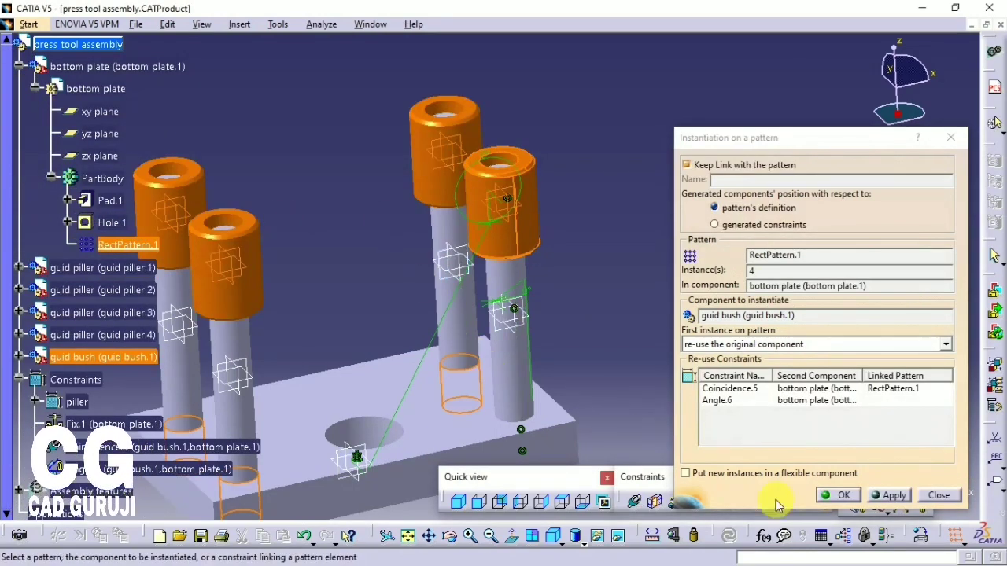
pyautogui.click(889, 495)
pyautogui.click(839, 495)
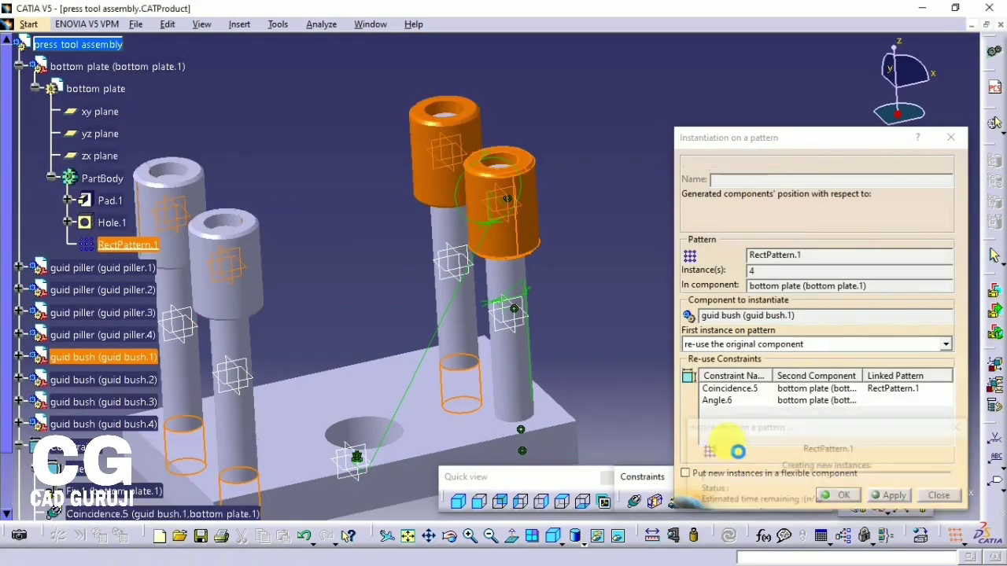
pyautogui.moveTo(569, 298); pyautogui.dragTo(612, 393, button='middle')
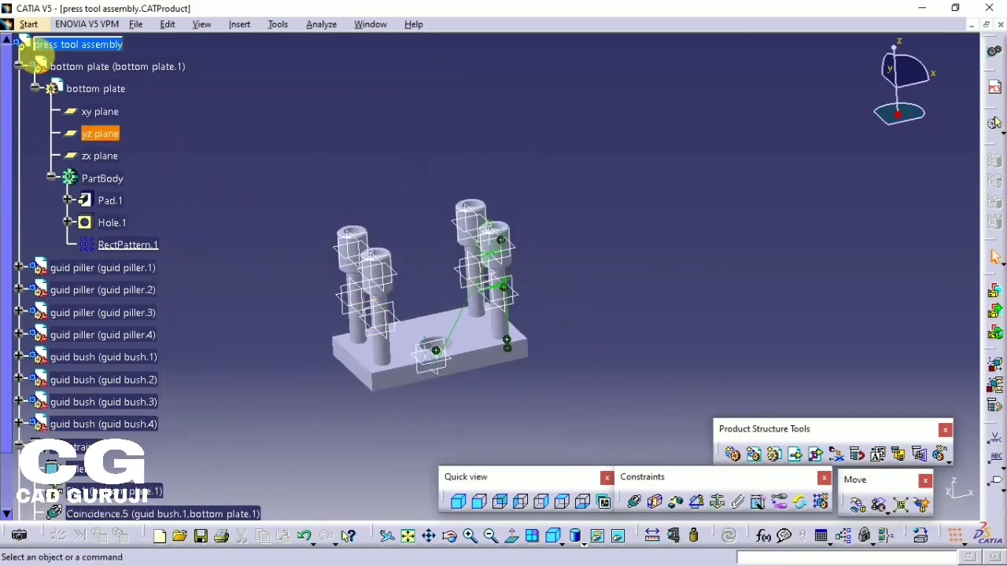
pyautogui.click(21, 68)
pyautogui.click(20, 68)
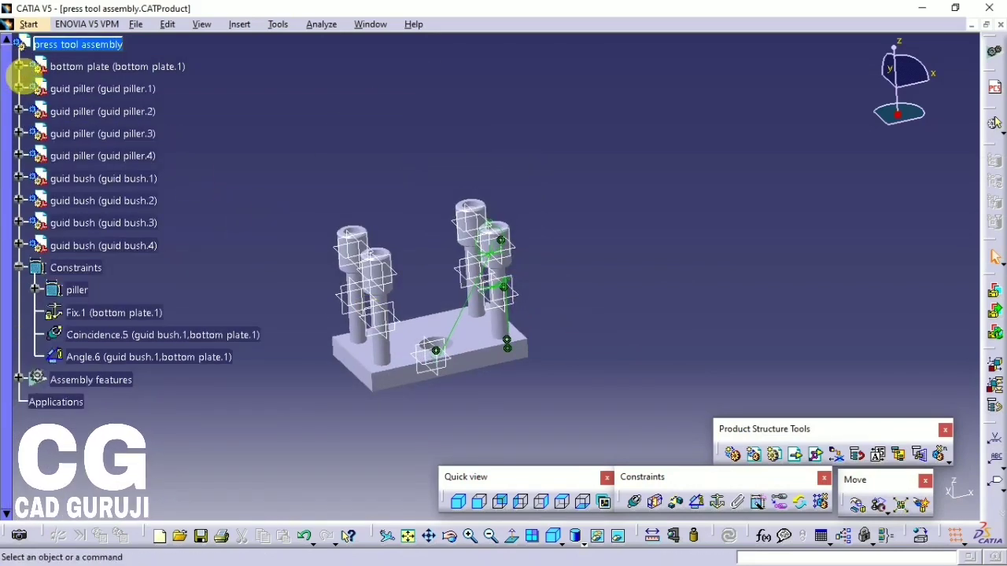
# - Group the guide bush's coincidence and angle constraints in a new set and rename the set to bush
pyautogui.click(114, 338)
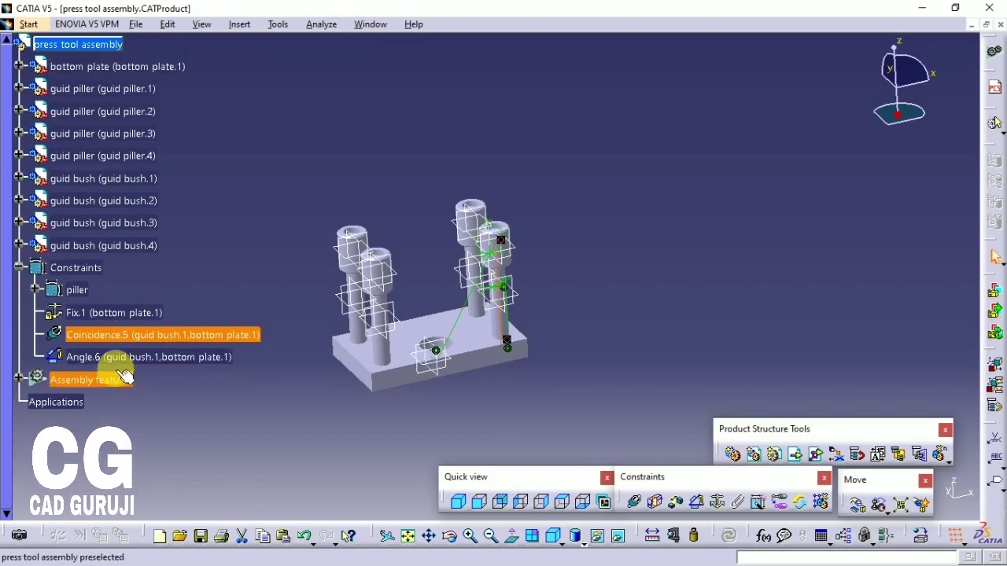
pyautogui.rightClick(118, 340)
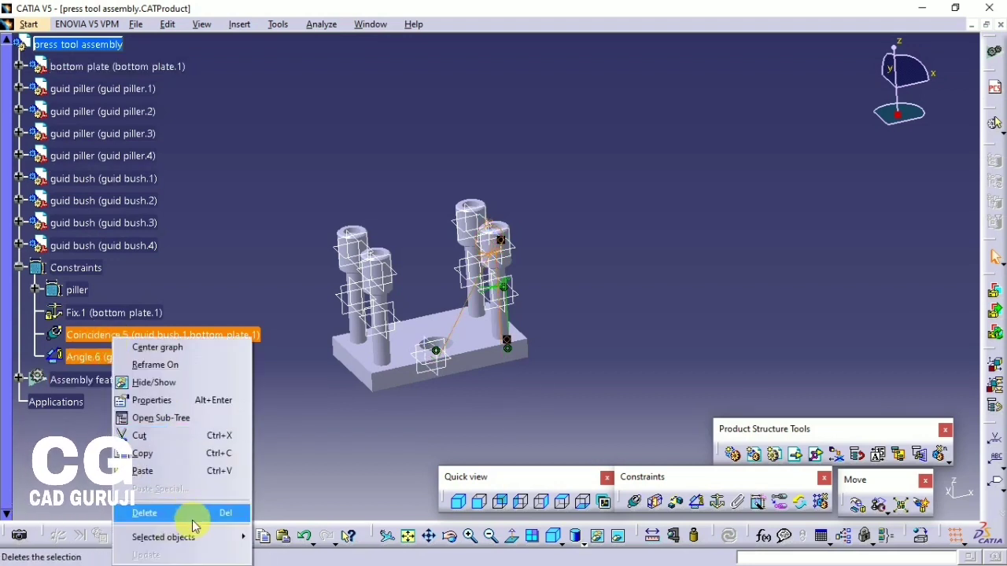
pyautogui.moveTo(196, 543)
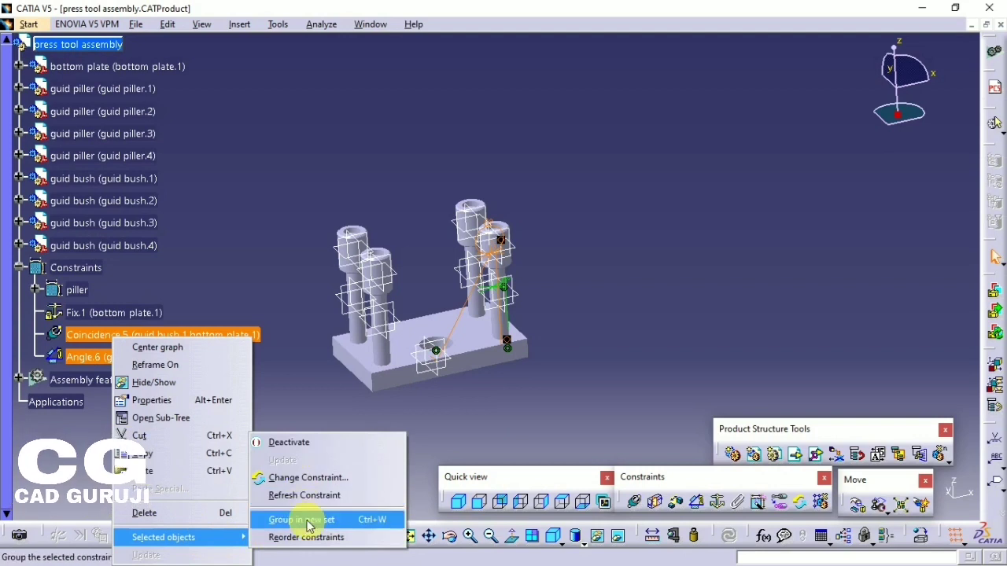
pyautogui.click(307, 520)
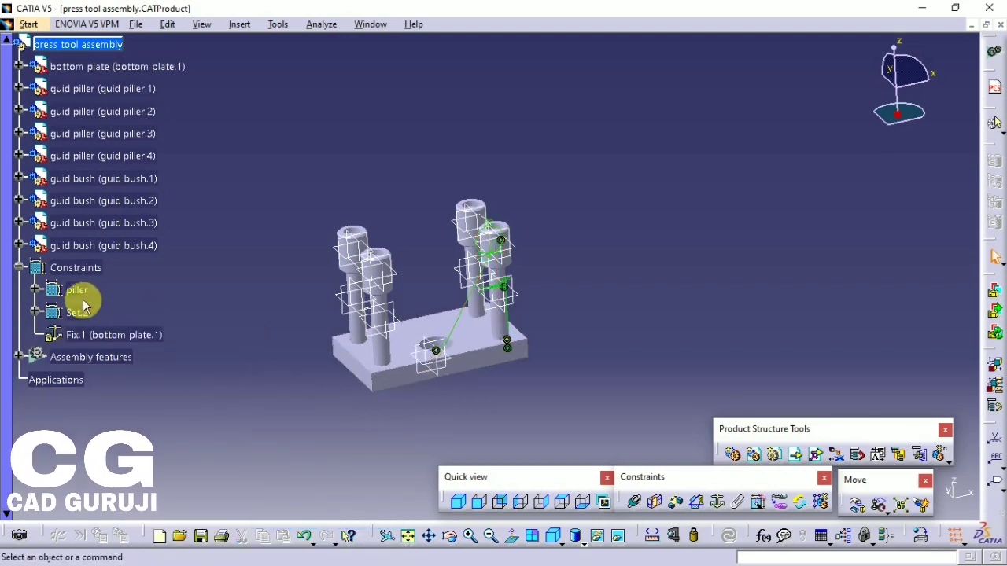
pyautogui.rightClick(78, 312)
pyautogui.click(182, 374)
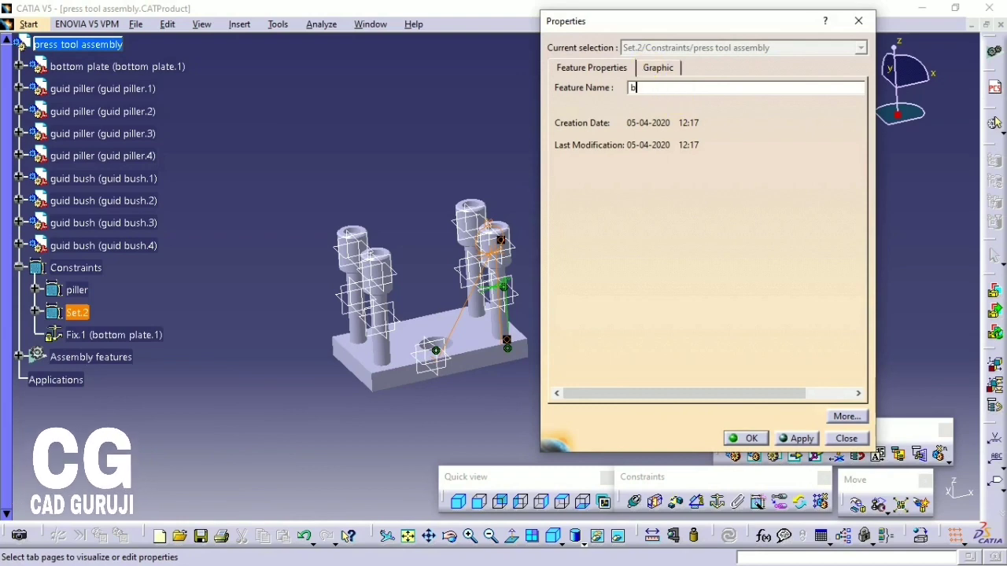
pyautogui.press('Return')
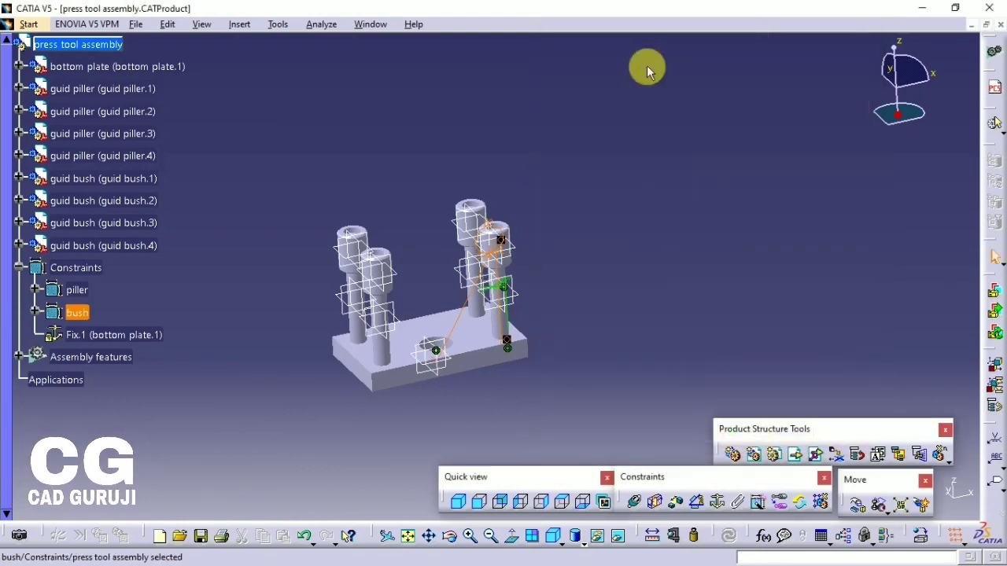
# - Lower the four guide bushes along the Z axis with Manipulation, to a little below the upper ends of their pillars
pyautogui.moveTo(308, 173); pyautogui.dragTo(440, 211, button='middle')
pyautogui.moveTo(732, 386); pyautogui.dragTo(689, 365, button='middle')
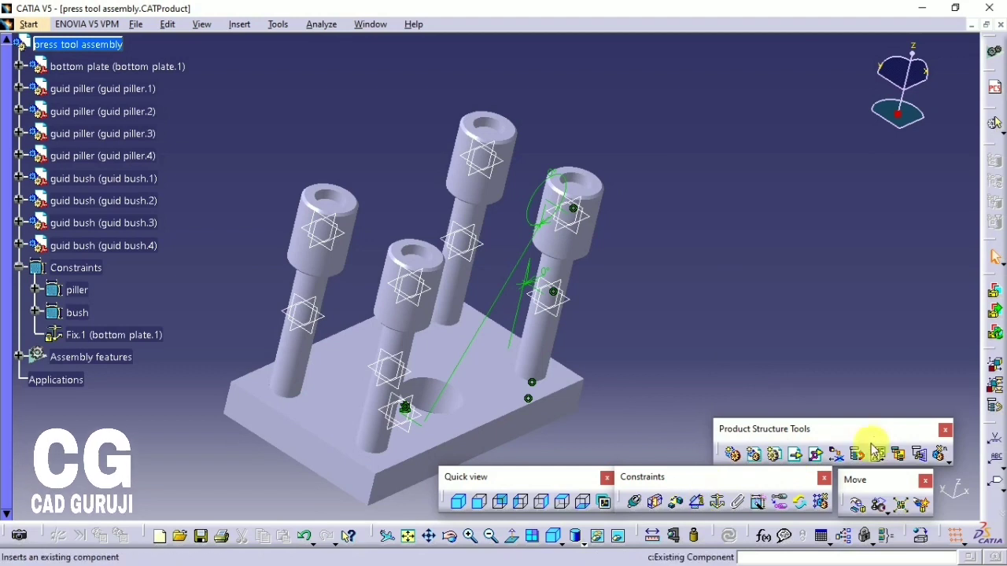
pyautogui.click(856, 500)
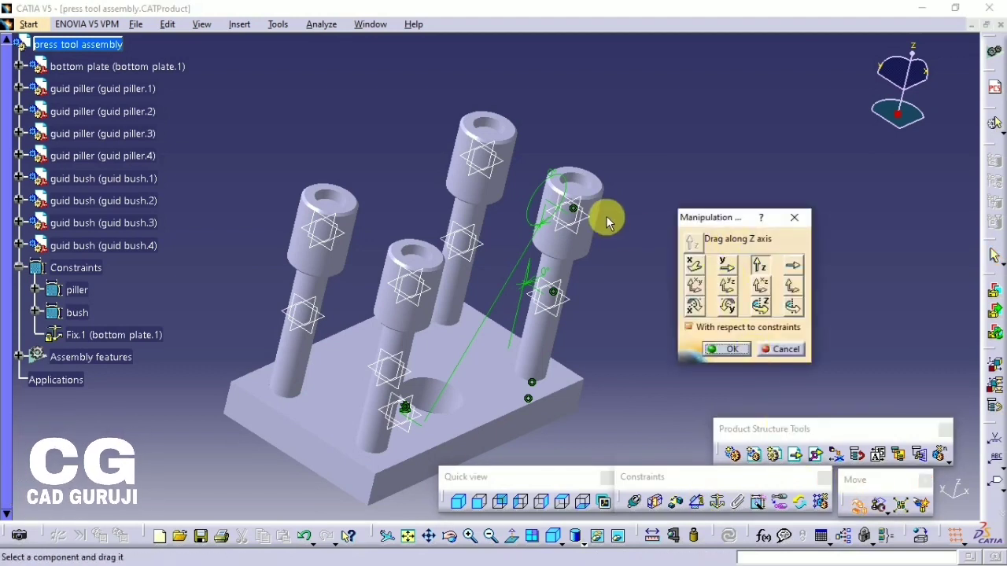
pyautogui.moveTo(595, 234); pyautogui.dragTo(378, 220)
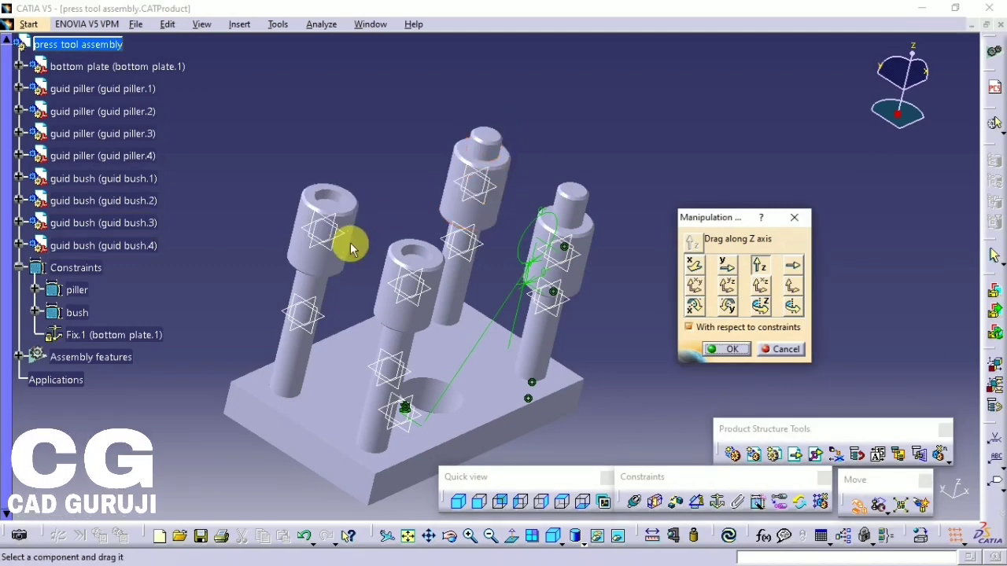
pyautogui.moveTo(342, 253); pyautogui.dragTo(397, 324)
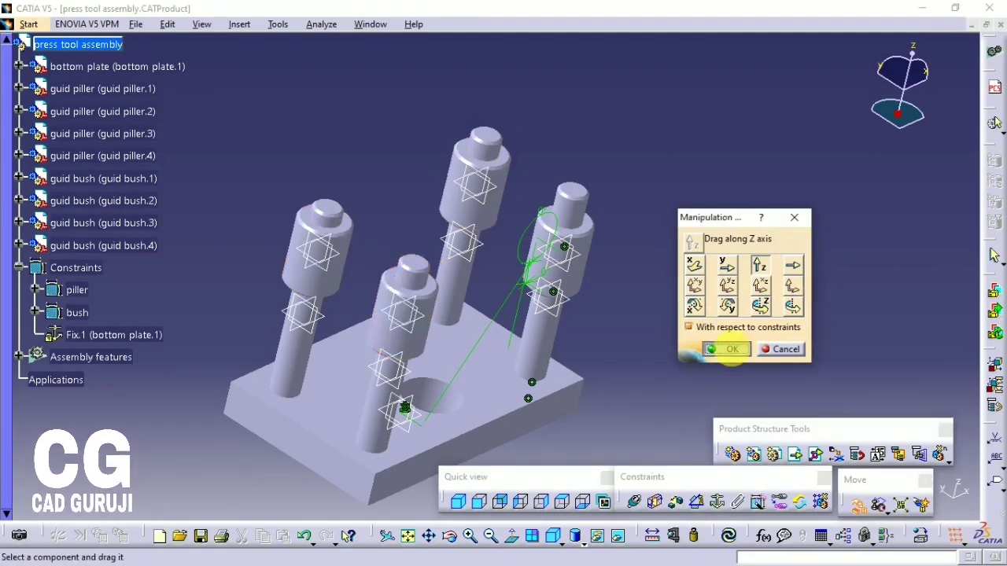
pyautogui.click(726, 349)
# - Insert the existing component top plate into the press tool assembly
pyautogui.moveTo(520, 192); pyautogui.dragTo(384, 149, button='middle')
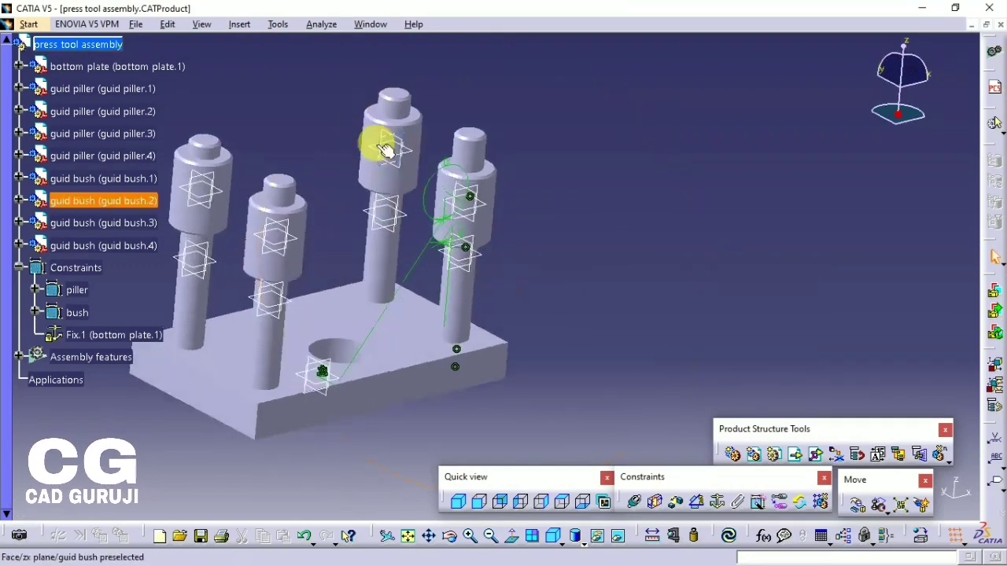
pyautogui.click(63, 53)
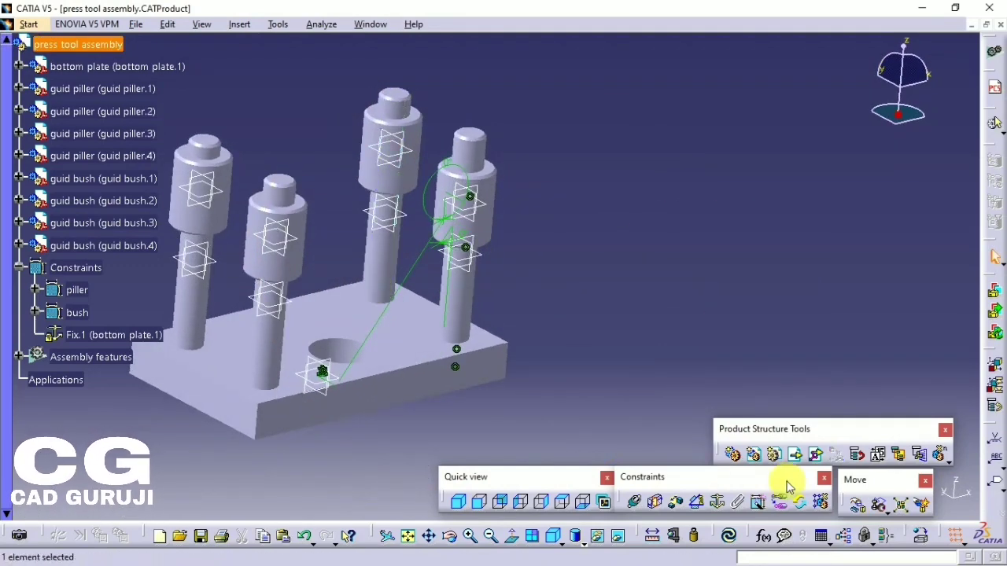
pyautogui.click(791, 454)
pyautogui.click(612, 288)
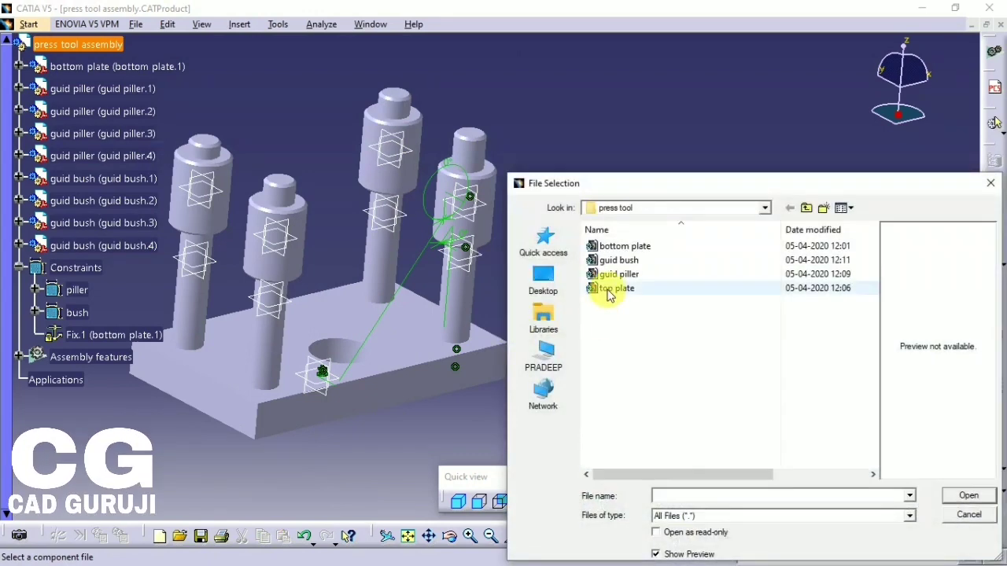
pyautogui.click(986, 495)
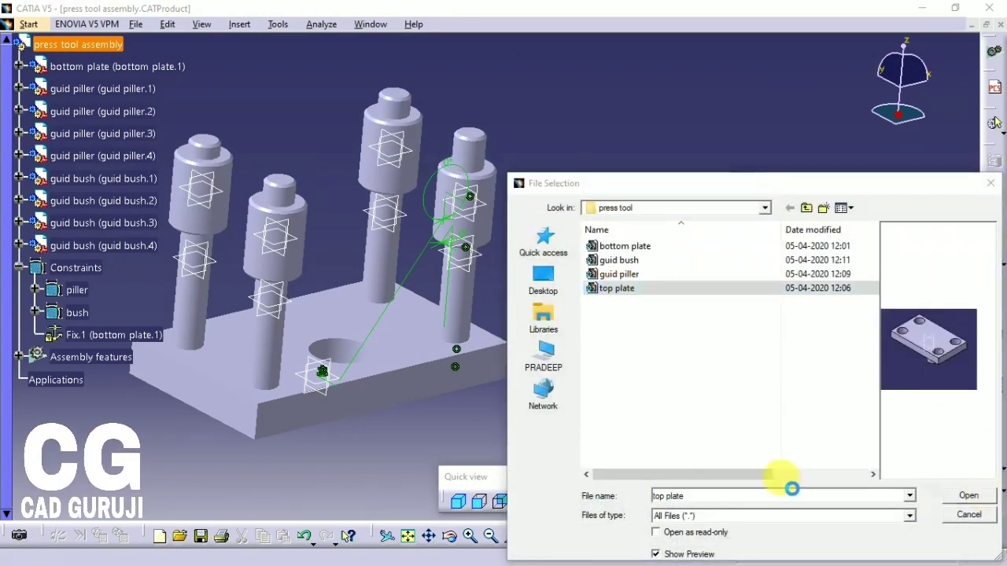
# - Raise the top plate along Z above the guide pillars and rotate it about Z to roughly match the bottom plate's orientation
pyautogui.moveTo(551, 394)
pyautogui.mouseDown(button='middle')
pyautogui.moveTo(517, 370)
pyautogui.moveTo(550, 381)
pyautogui.mouseUp(button='middle')
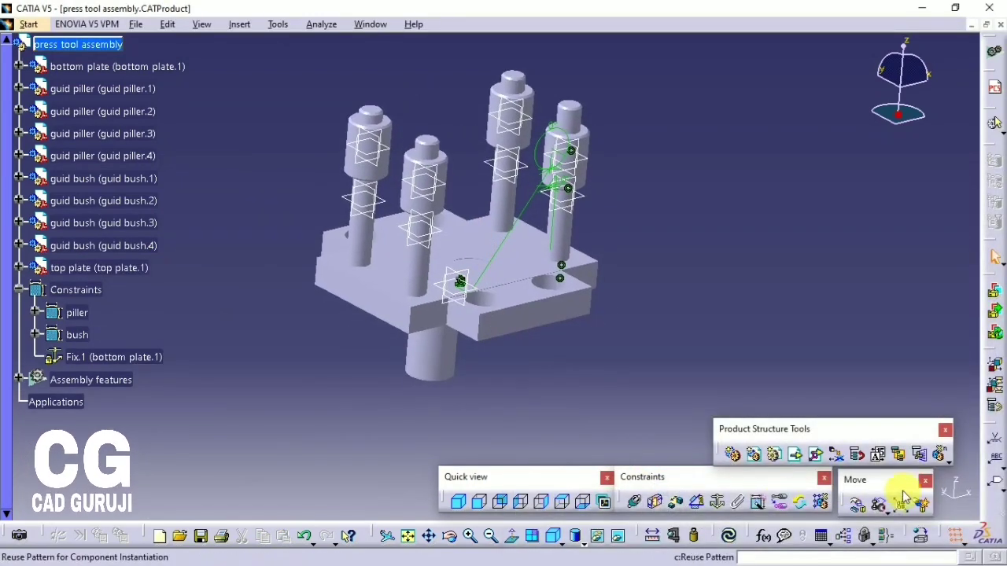
pyautogui.click(856, 504)
pyautogui.moveTo(540, 320); pyautogui.dragTo(618, 94)
pyautogui.moveTo(528, 270); pyautogui.dragTo(590, 427, button='middle')
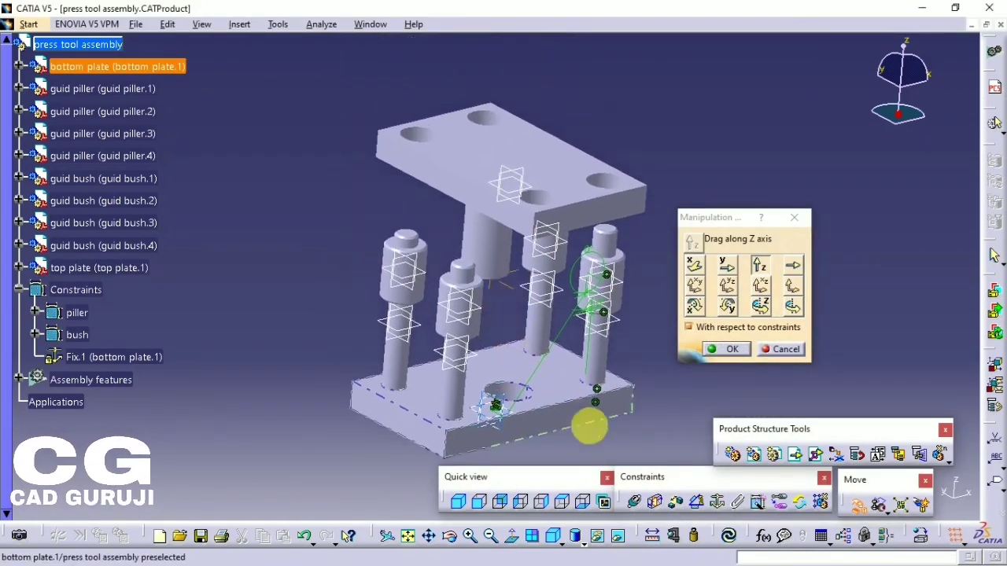
pyautogui.click(759, 306)
pyautogui.moveTo(449, 191); pyautogui.dragTo(520, 174)
pyautogui.click(732, 348)
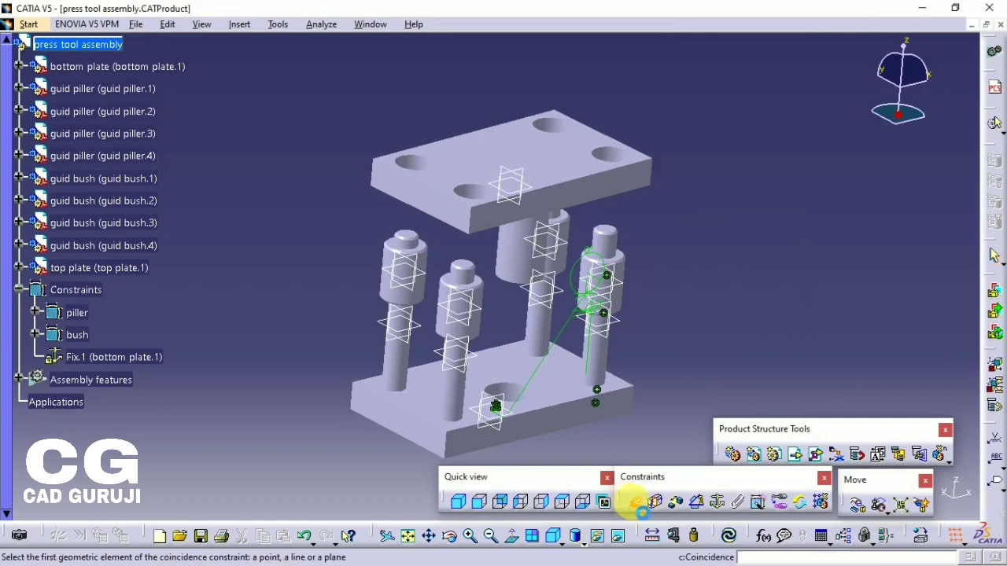
# - Add a coincidence constraint between the first guide bush's axis and the axis of the top plate's corner hole above it
pyautogui.moveTo(571, 404); pyautogui.dragTo(670, 338, button='middle')
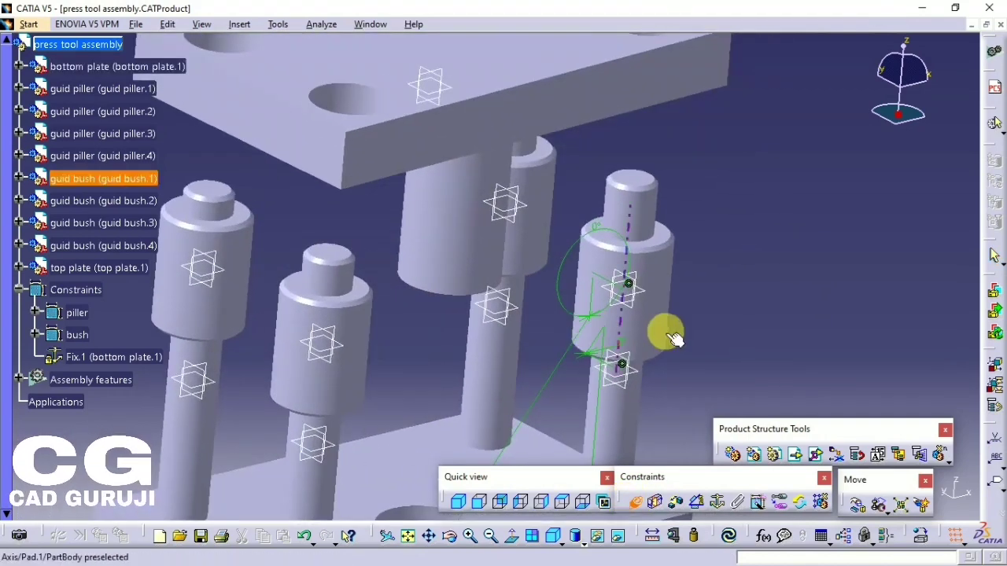
pyautogui.click(628, 283)
pyautogui.moveTo(629, 280); pyautogui.dragTo(542, 325, button='middle')
pyautogui.click(586, 253)
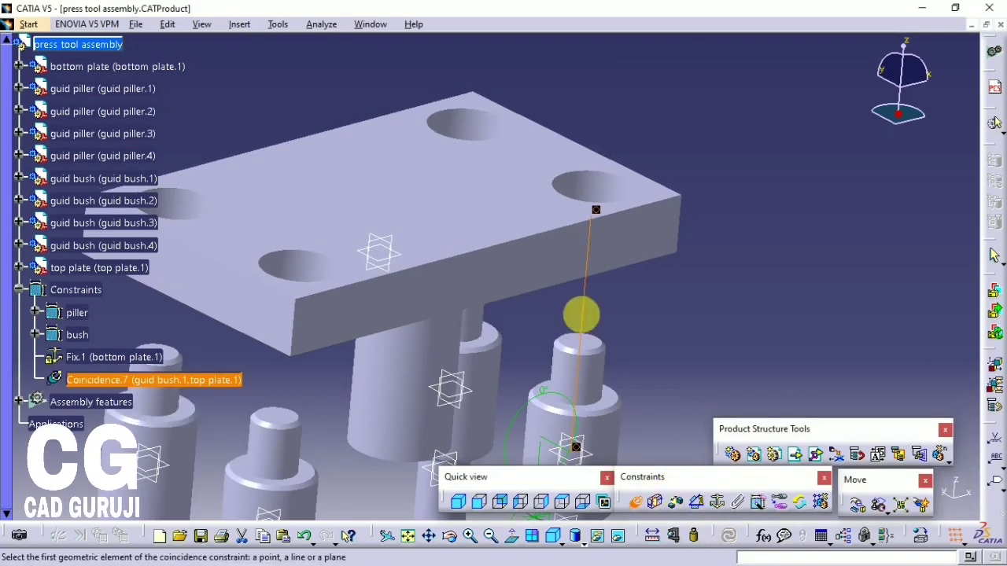
# - Add a coincidence constraint between the third guide bush's axis and its top plate hole axis, and update the assembly
pyautogui.moveTo(580, 315); pyautogui.dragTo(497, 348, button='middle')
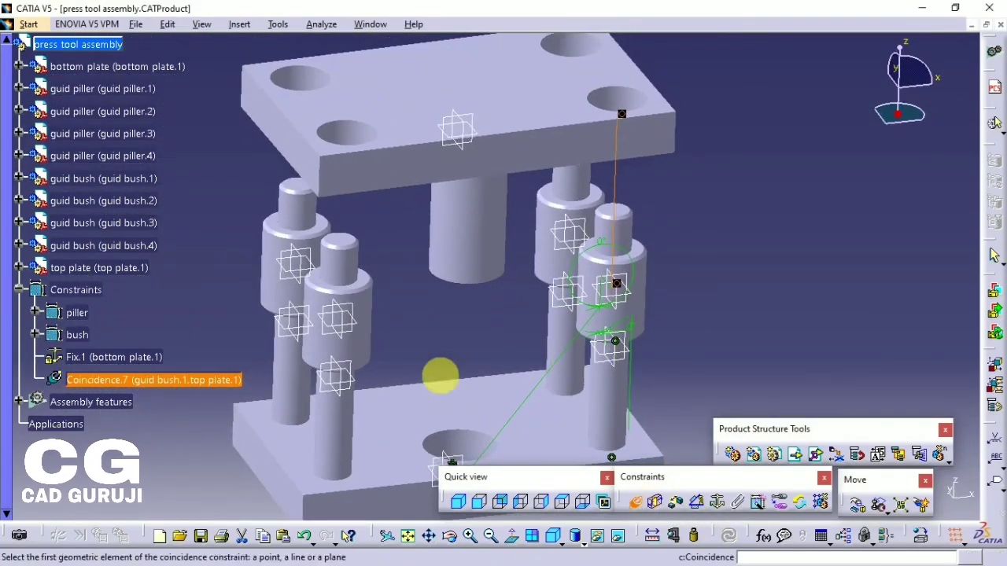
pyautogui.click(354, 351)
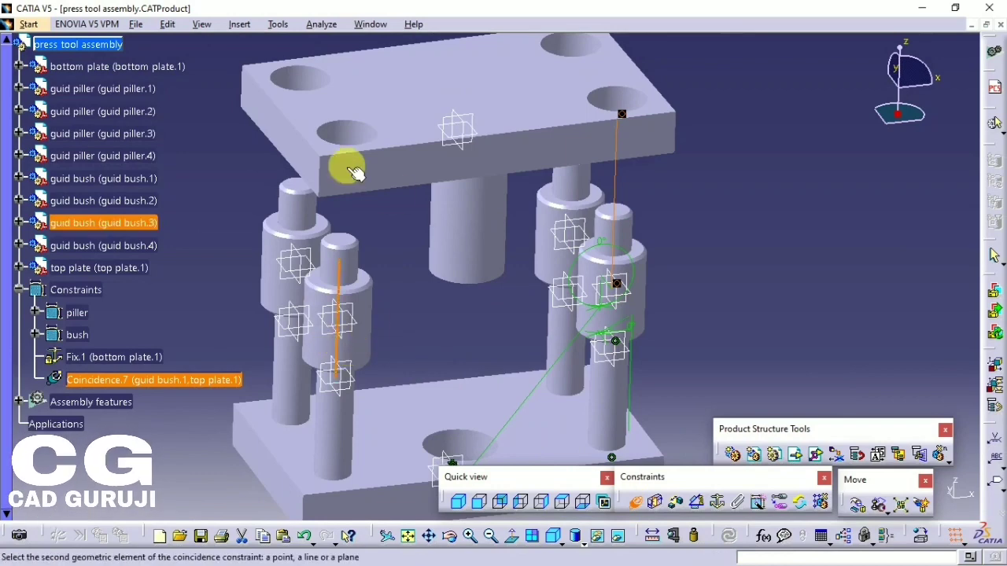
pyautogui.click(358, 141)
pyautogui.click(725, 535)
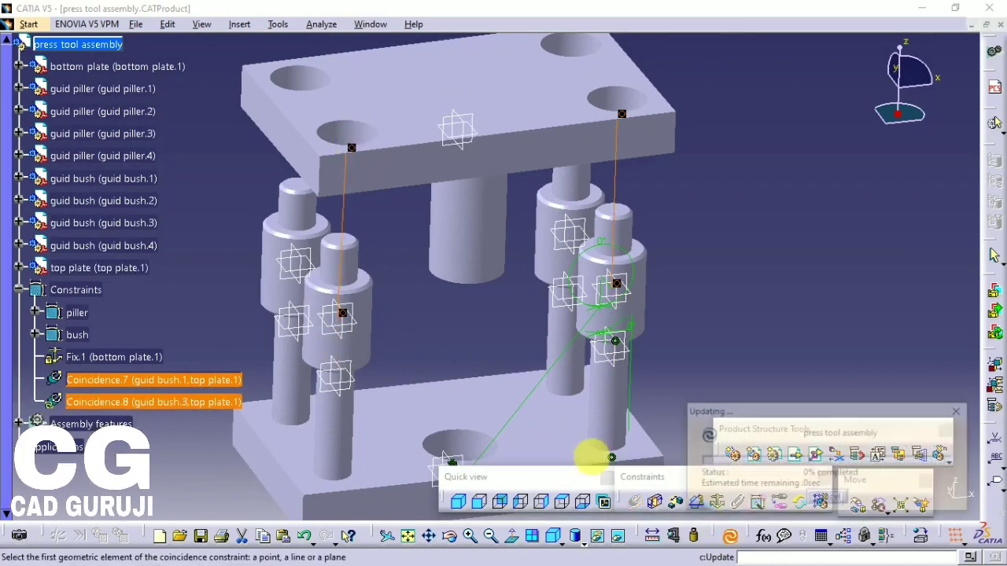
# - Add a coincidence constraint with Same orientation between the top plate's upper face and the third guide bush's upper face, and update the assembly
pyautogui.moveTo(420, 326); pyautogui.dragTo(378, 291, button='middle')
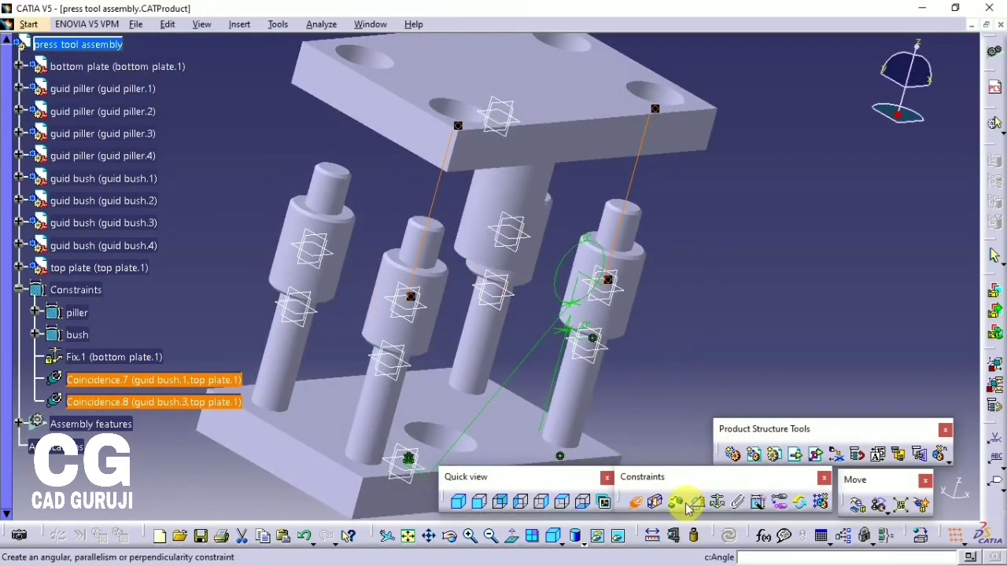
pyautogui.moveTo(404, 101); pyautogui.dragTo(428, 314, button='middle')
pyautogui.click(472, 351)
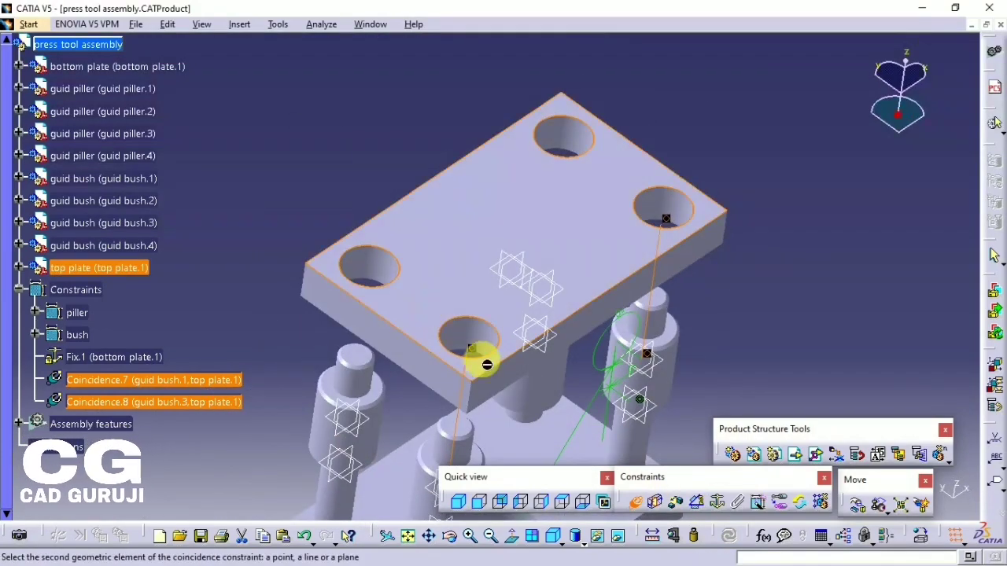
pyautogui.moveTo(479, 360); pyautogui.dragTo(449, 240, button='middle')
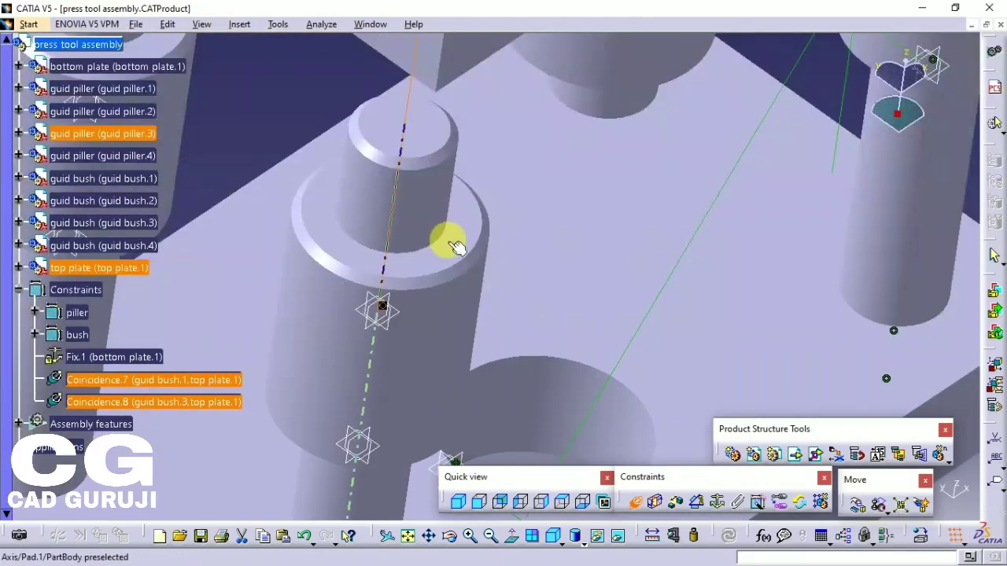
pyautogui.click(449, 243)
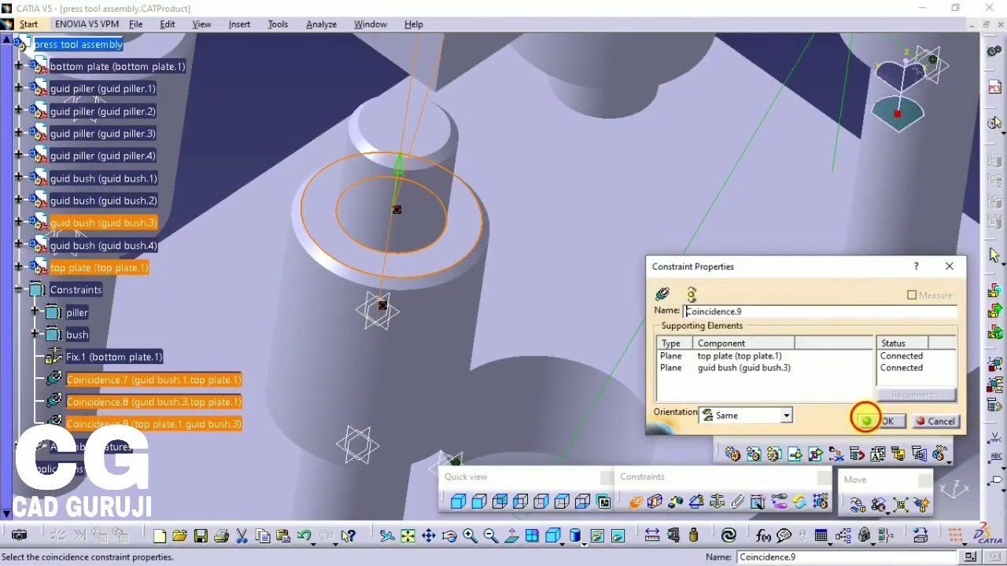
pyautogui.click(866, 420)
pyautogui.moveTo(605, 323); pyautogui.dragTo(732, 510, button='middle')
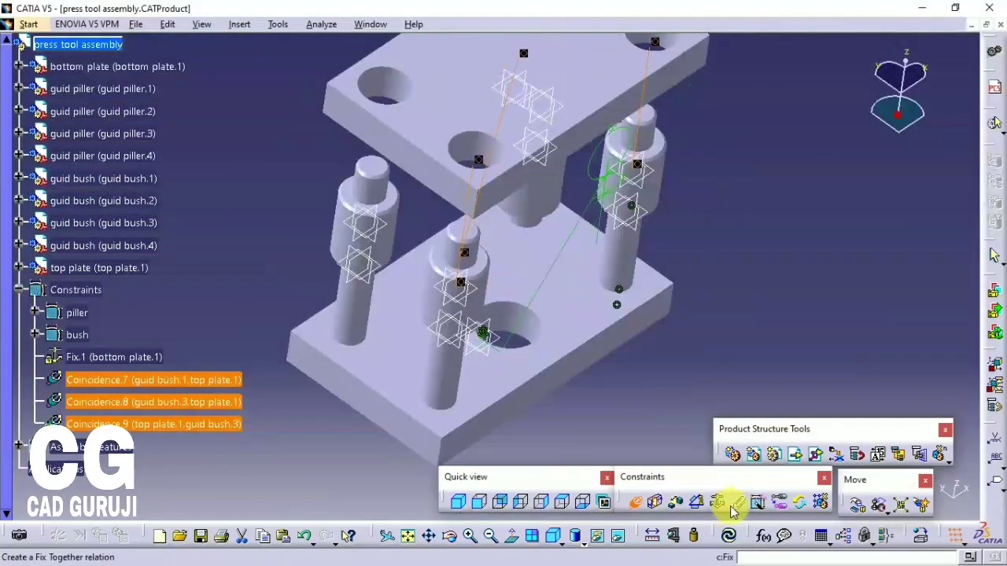
pyautogui.click(730, 534)
pyautogui.click(636, 501)
# - Collapse the Constraints and Assembly features branches of the specification tree
pyautogui.moveTo(569, 398); pyautogui.dragTo(433, 283, button='middle')
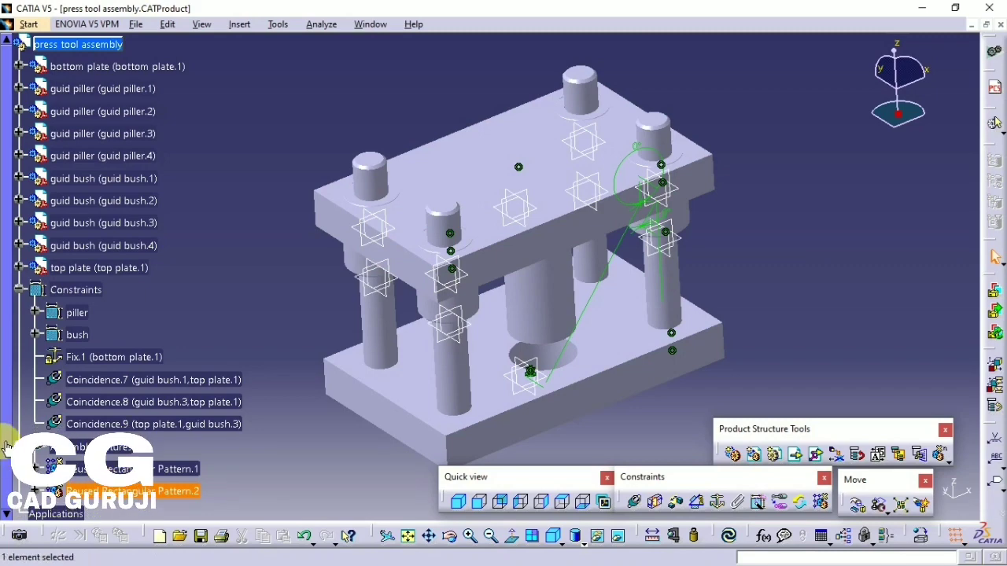
pyautogui.click(19, 285)
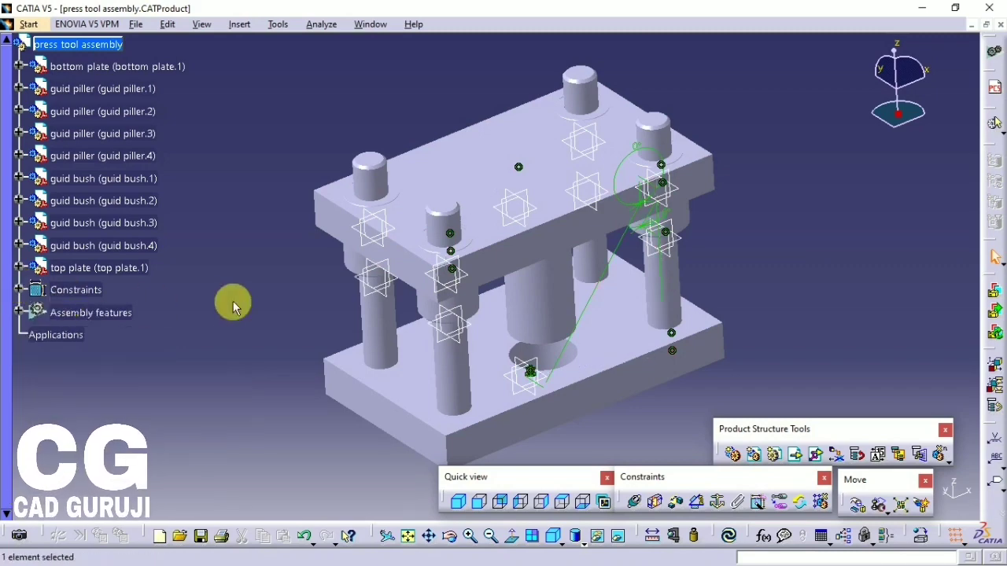
# - Set the bottom plate's colour to cyan in its graphic properties
pyautogui.moveTo(246, 316); pyautogui.dragTo(418, 297, button='middle')
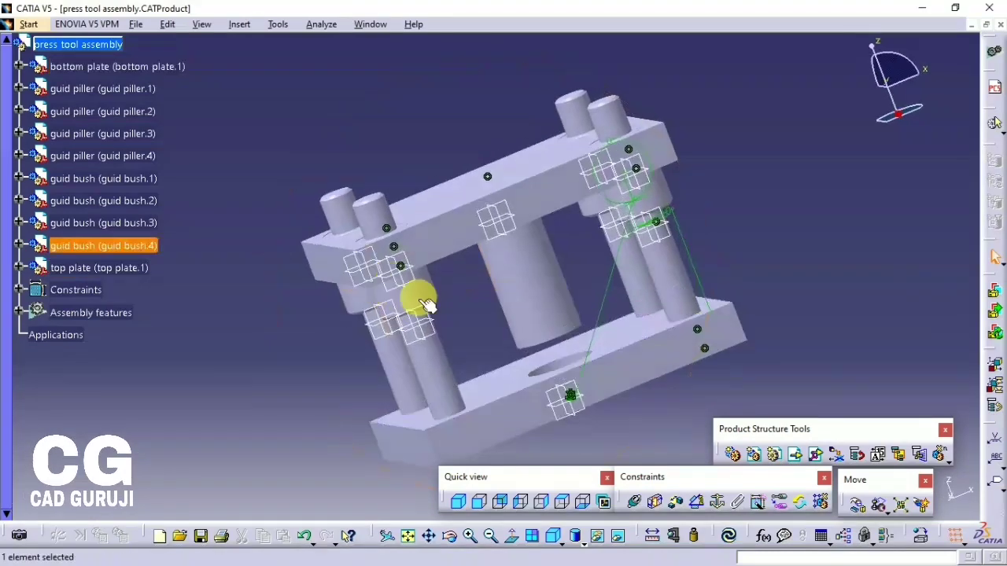
pyautogui.click(126, 66)
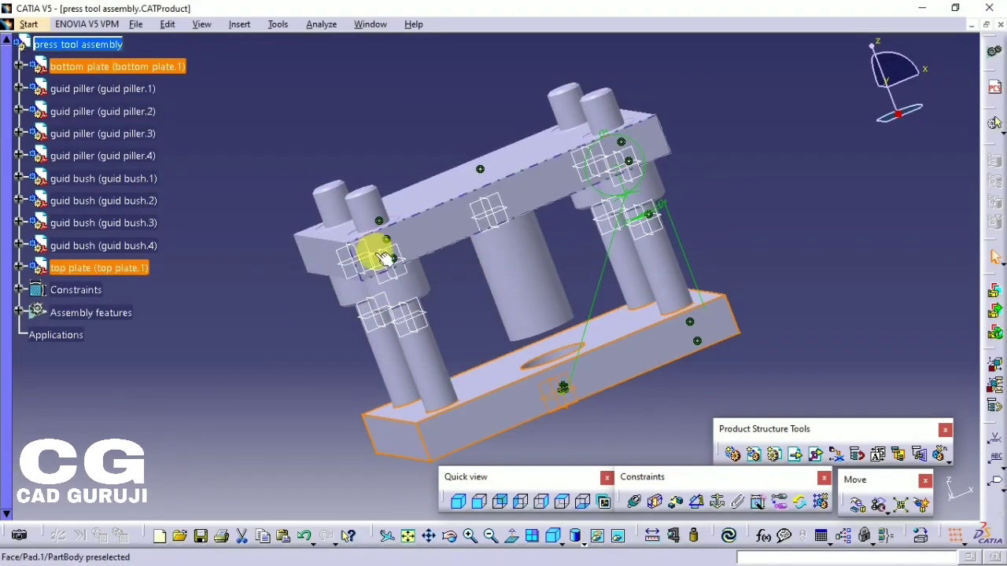
pyautogui.rightClick(114, 66)
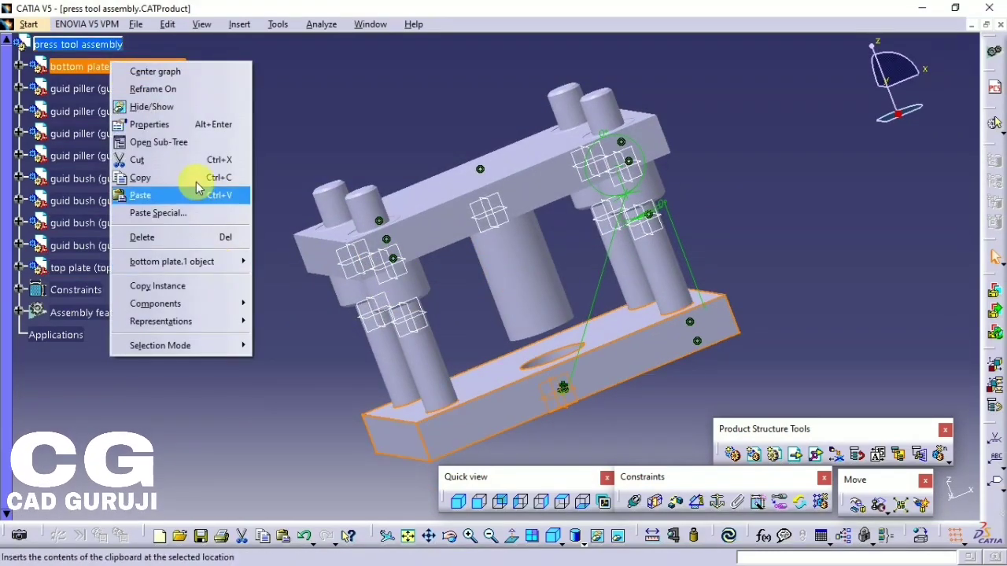
pyautogui.click(187, 127)
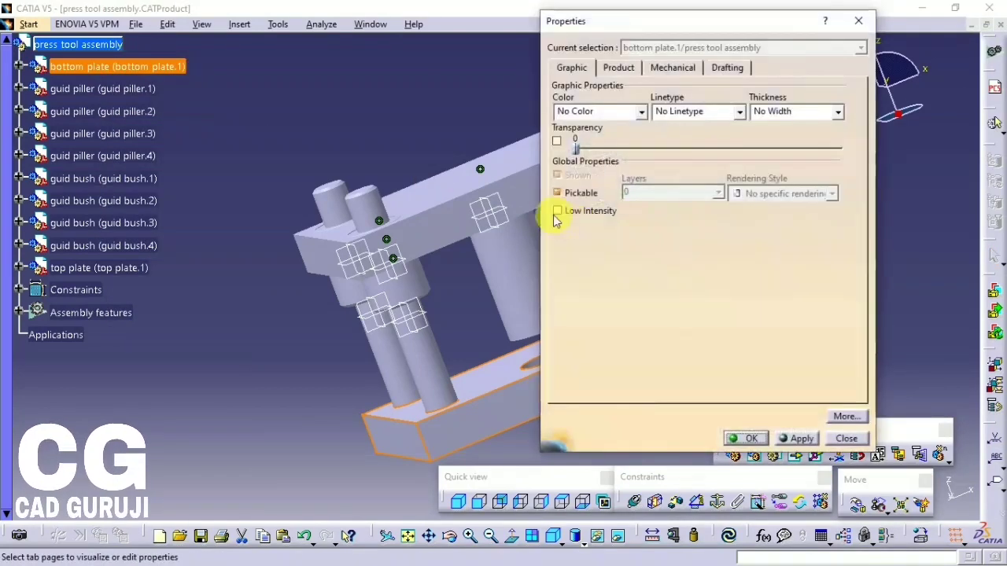
pyautogui.click(639, 113)
pyautogui.click(641, 340)
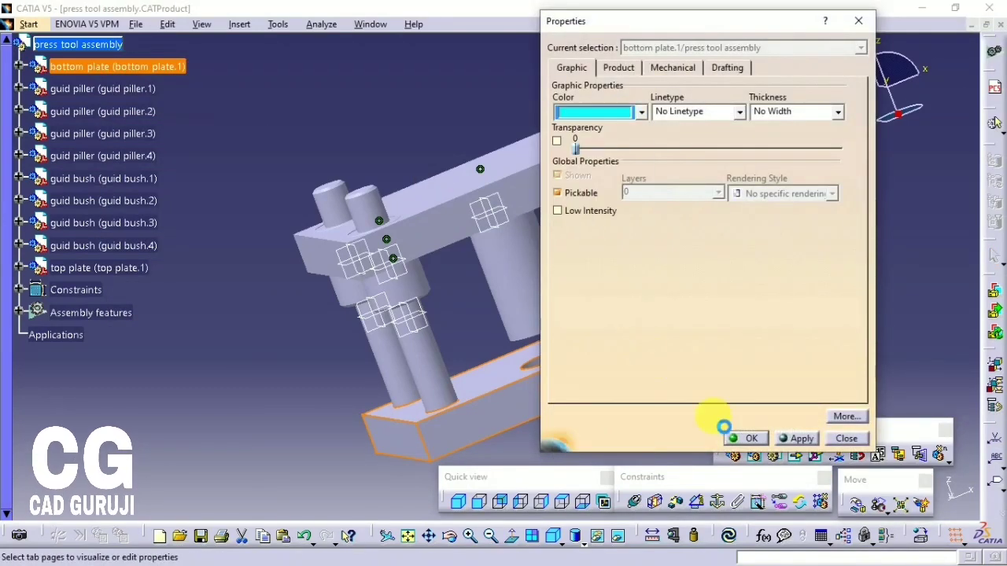
pyautogui.click(801, 438)
pyautogui.click(740, 438)
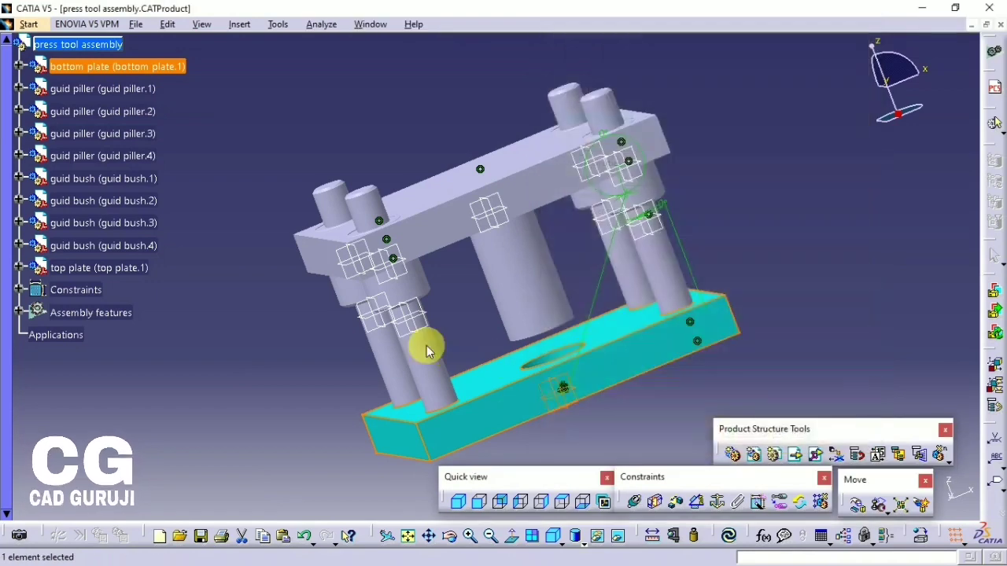
# - Set the top plate's colour to dark blue in its graphic properties
pyautogui.click(478, 209)
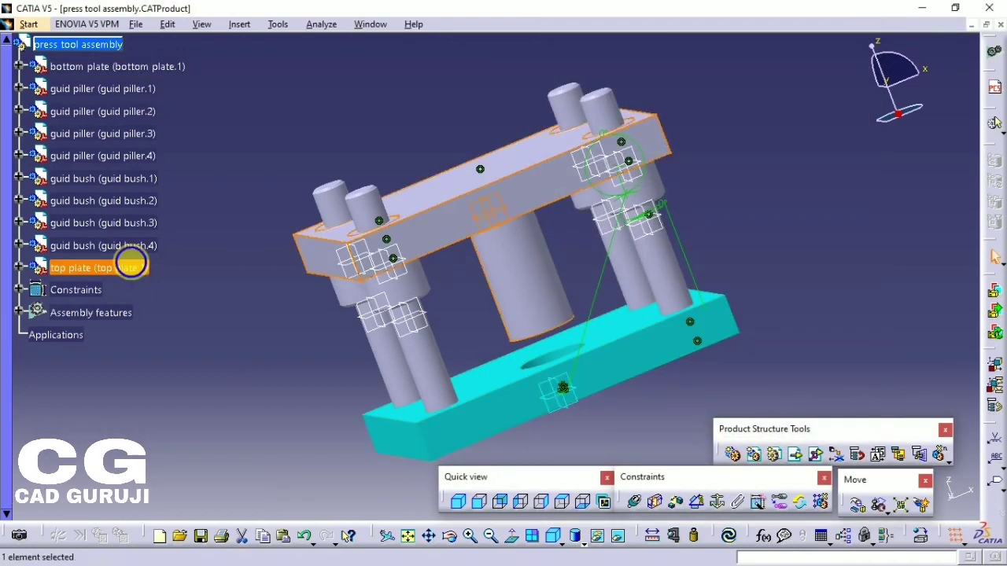
pyautogui.rightClick(130, 262)
pyautogui.click(226, 326)
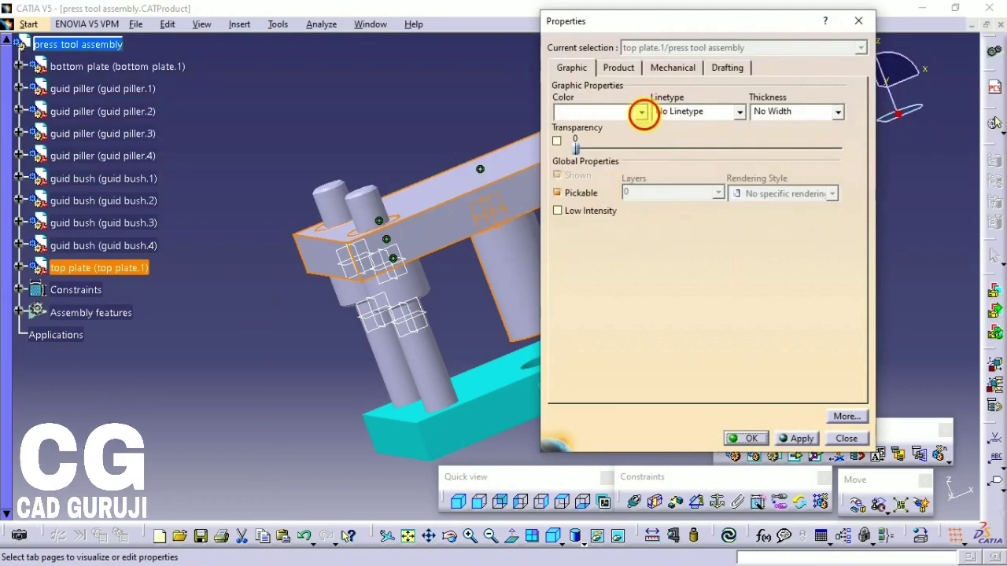
pyautogui.click(642, 112)
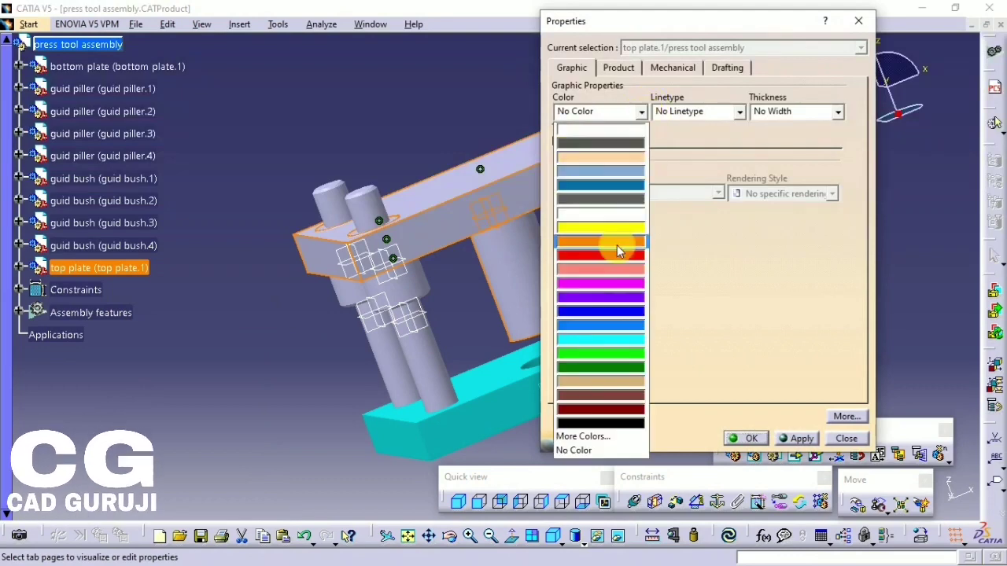
pyautogui.click(621, 326)
pyautogui.click(798, 438)
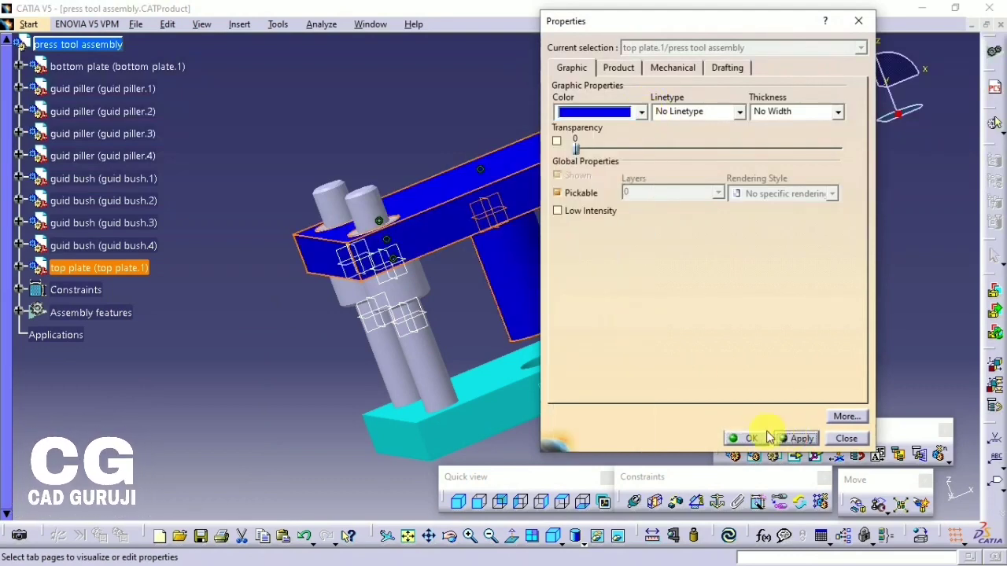
pyautogui.click(753, 438)
# - Switch to the guid piller.CATPart window, set the PartBody's fill colour to dark red, and save the part
pyautogui.moveTo(449, 398); pyautogui.dragTo(574, 281, button='middle')
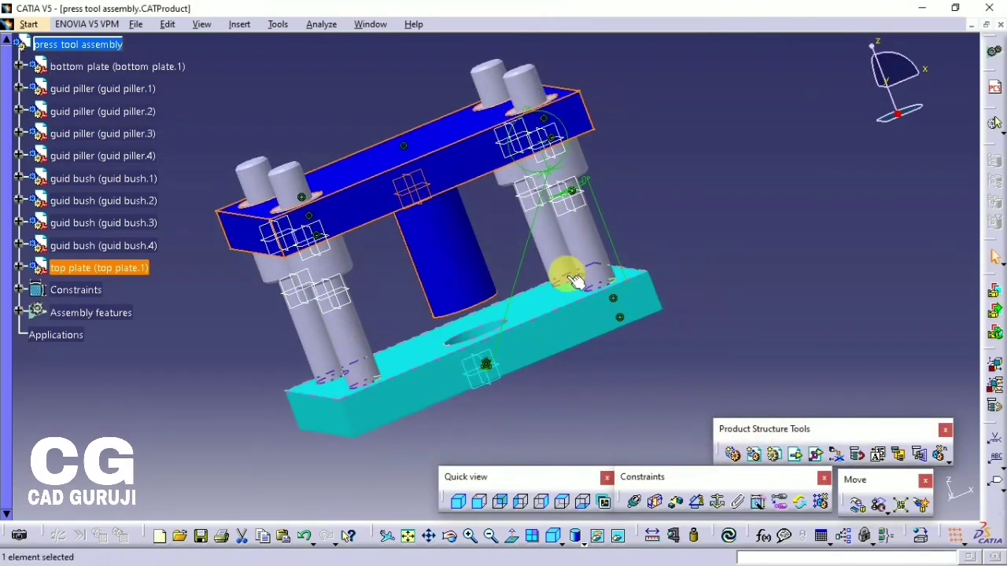
pyautogui.click(371, 24)
pyautogui.click(427, 175)
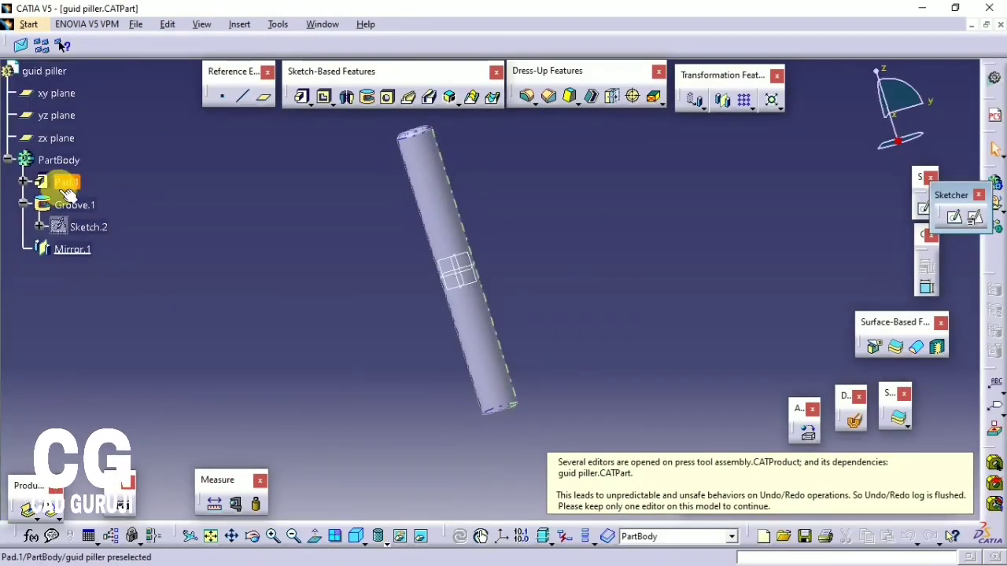
pyautogui.rightClick(52, 161)
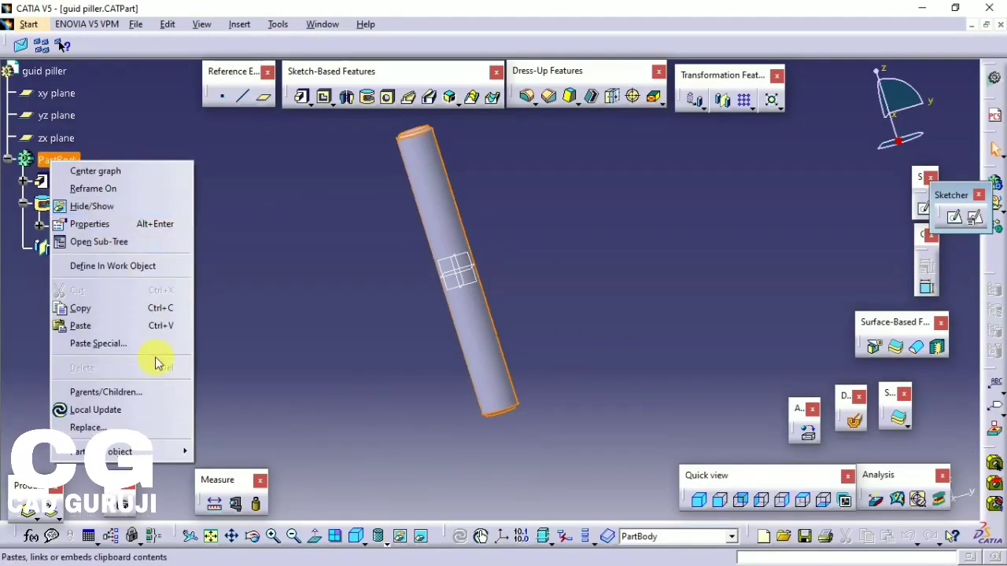
pyautogui.click(126, 223)
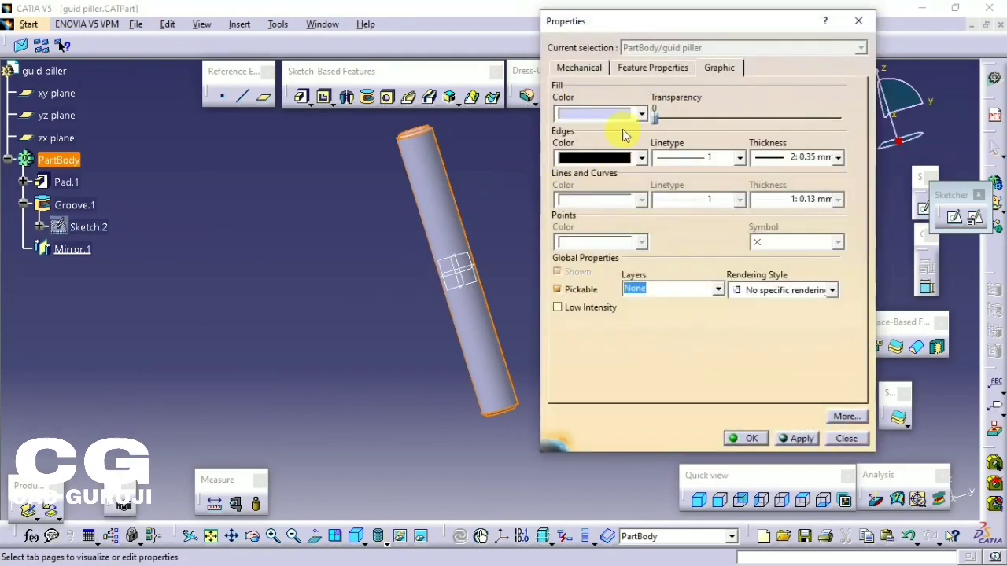
pyautogui.click(622, 115)
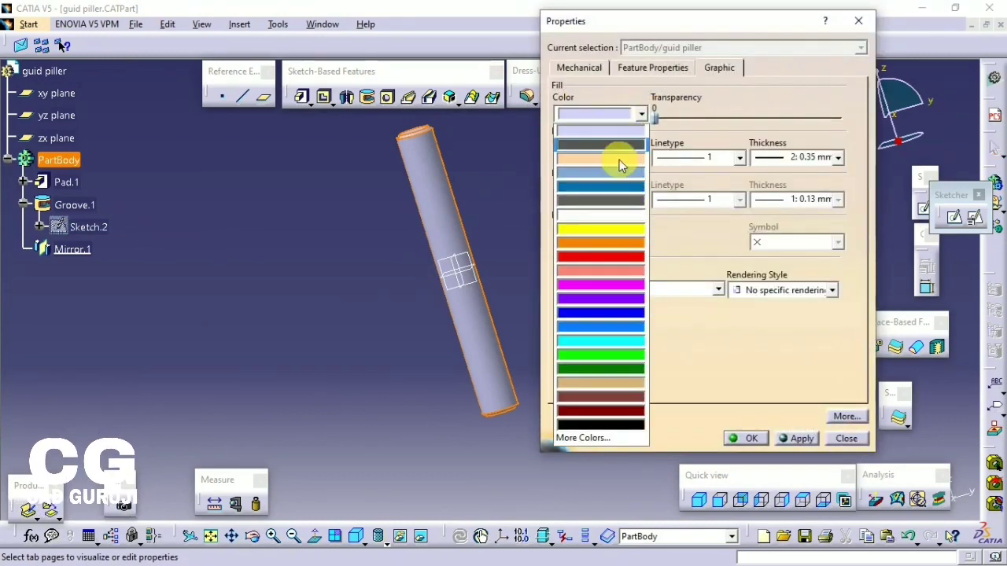
pyautogui.click(606, 411)
pyautogui.click(752, 437)
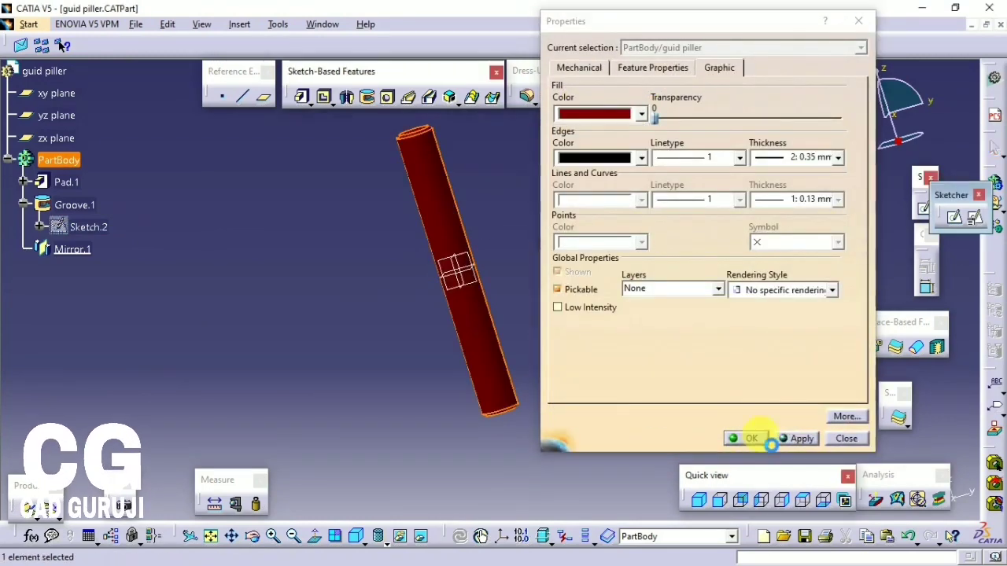
pyautogui.hotkey('ctrl', 's')
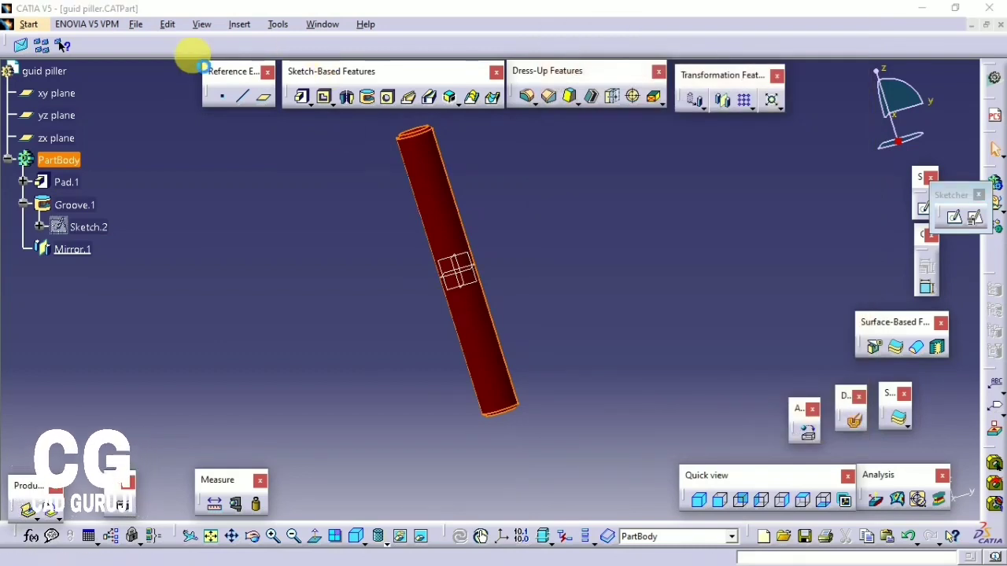
# - Switch back to the press tool assembly.CATProduct window
pyautogui.click(333, 27)
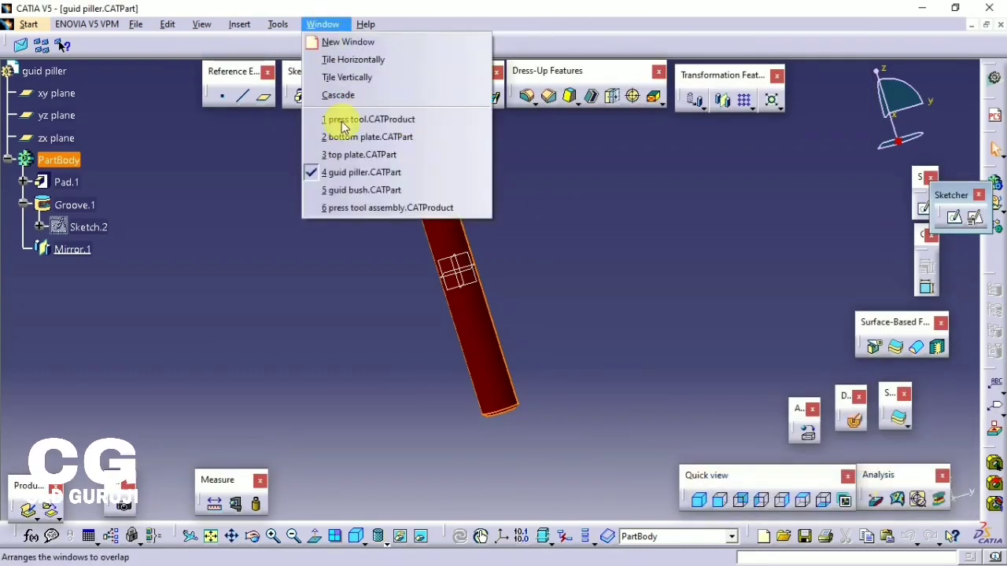
pyautogui.click(366, 209)
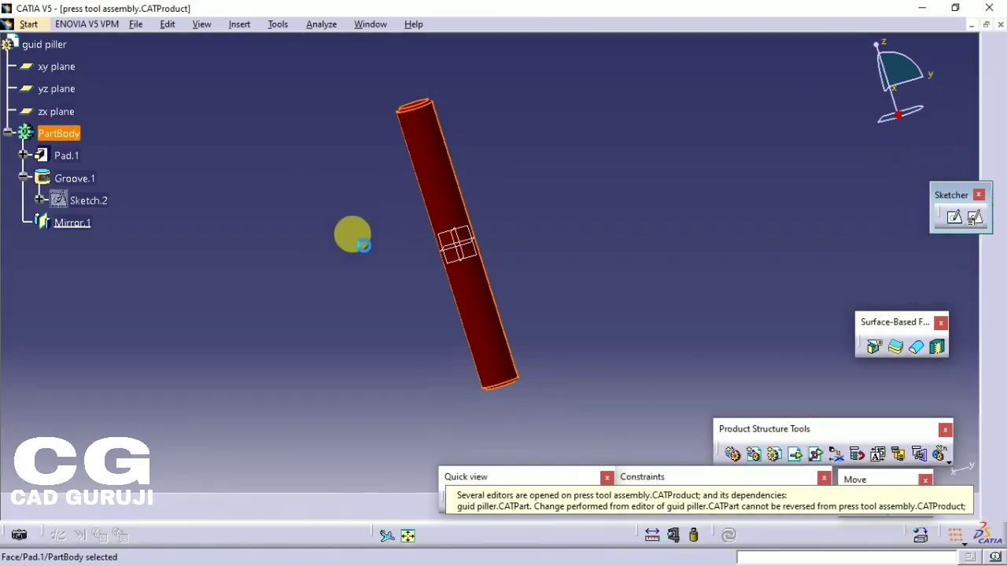
pyautogui.moveTo(353, 234)
pyautogui.mouseDown(button='middle')
pyautogui.moveTo(350, 181)
pyautogui.moveTo(409, 225)
pyautogui.moveTo(355, 320)
pyautogui.moveTo(275, 196)
pyautogui.moveTo(296, 219)
pyautogui.moveTo(280, 206)
pyautogui.mouseUp(button='middle')
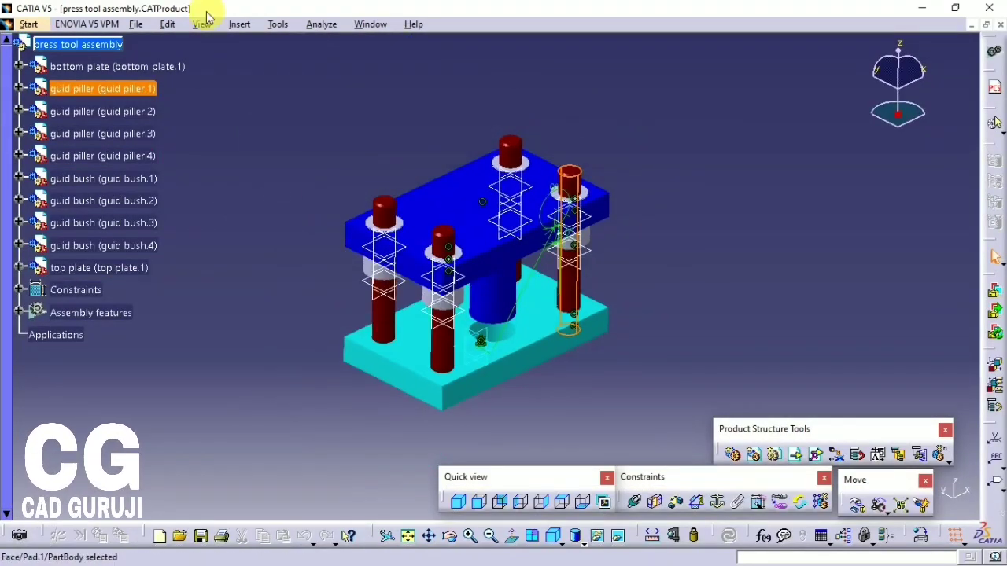
# - Select all planes of the assembly with an advanced search for the type Plane and hide them
pyautogui.click(180, 28)
pyautogui.moveTo(198, 26)
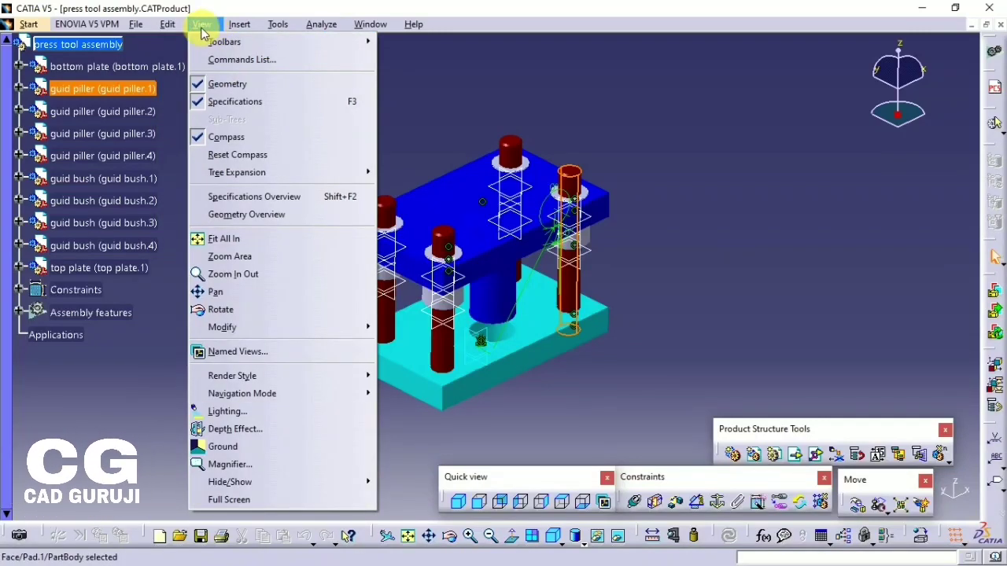
pyautogui.click(202, 32)
pyautogui.click(167, 24)
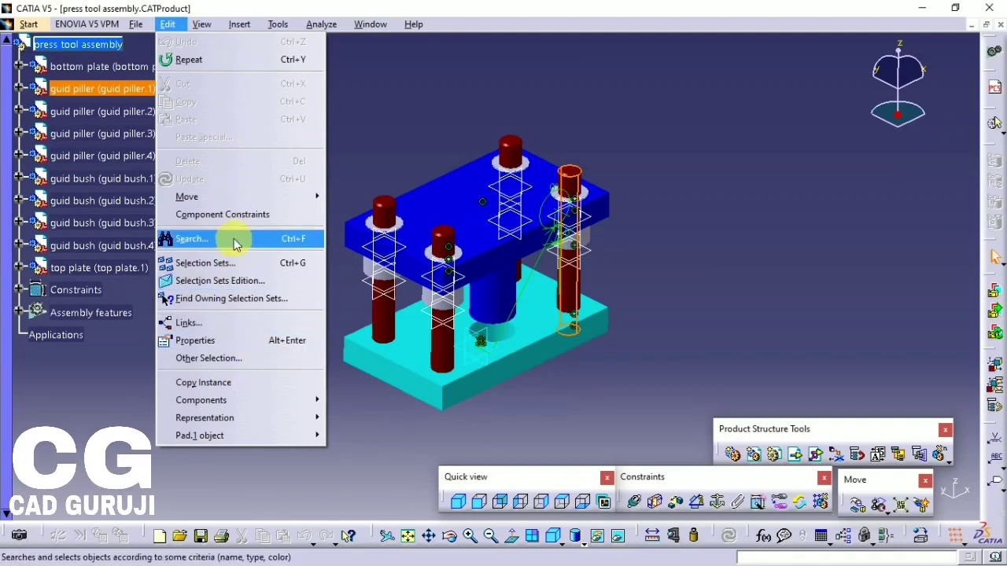
pyautogui.click(191, 239)
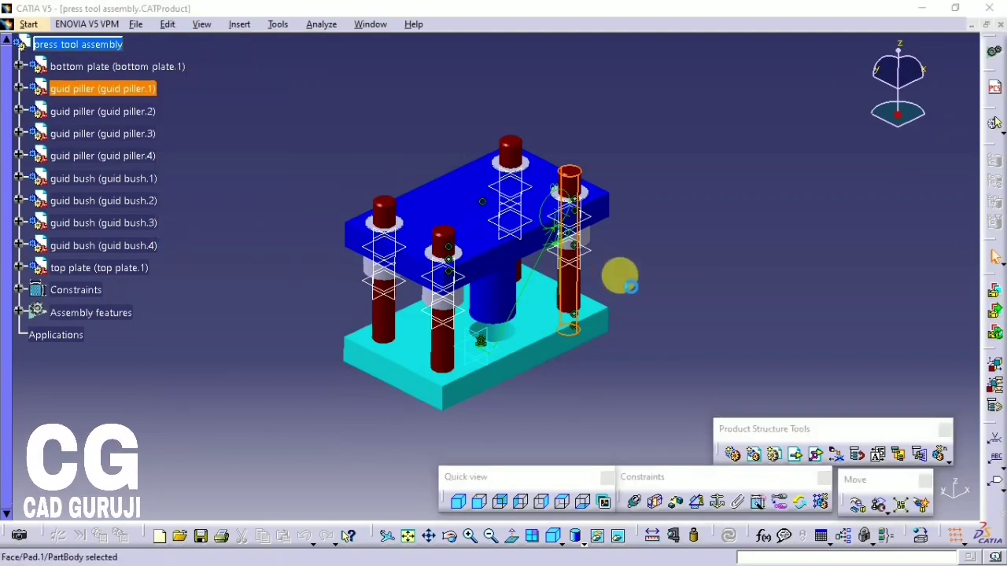
pyautogui.click(651, 150)
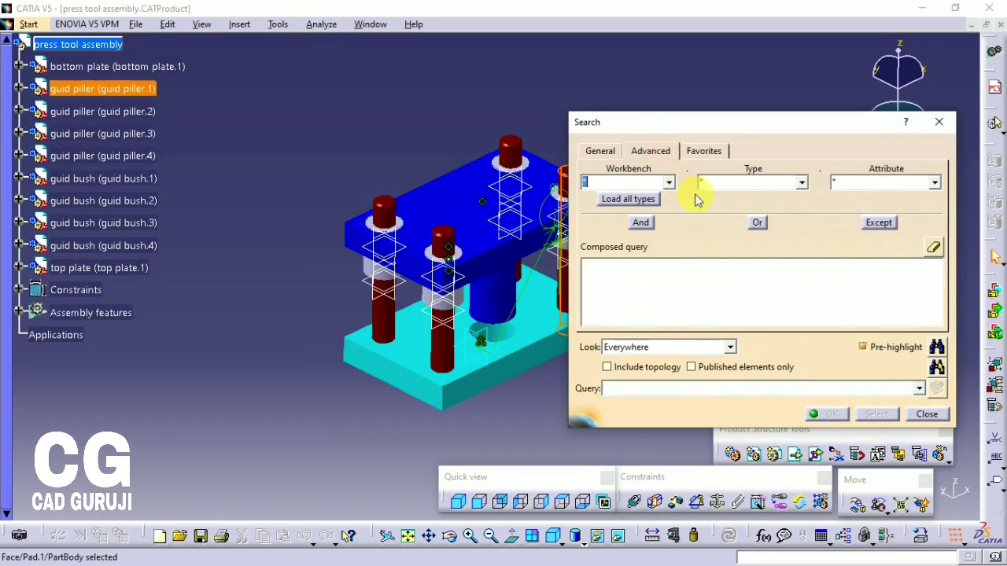
pyautogui.write('F')
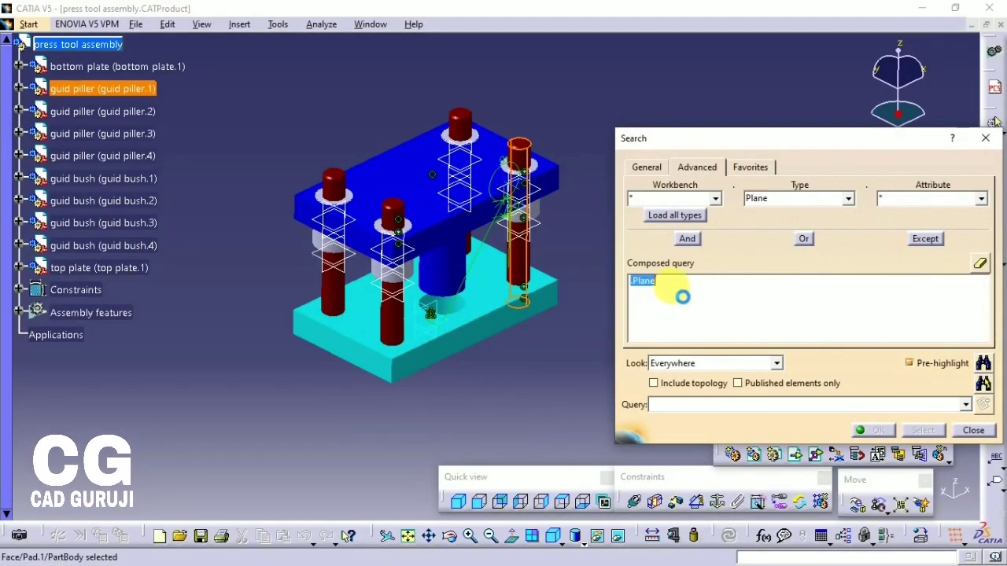
pyautogui.click(984, 384)
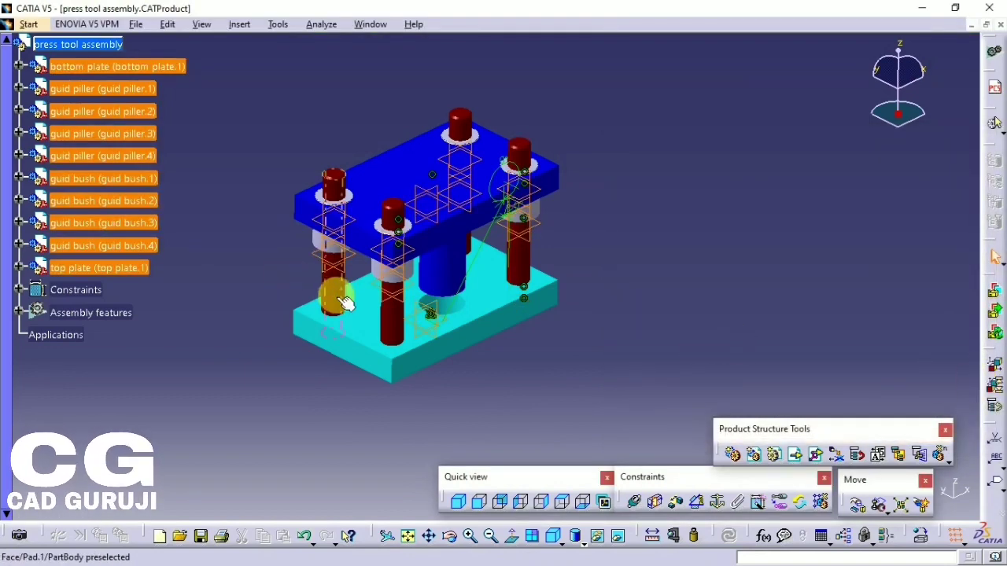
pyautogui.rightClick(338, 268)
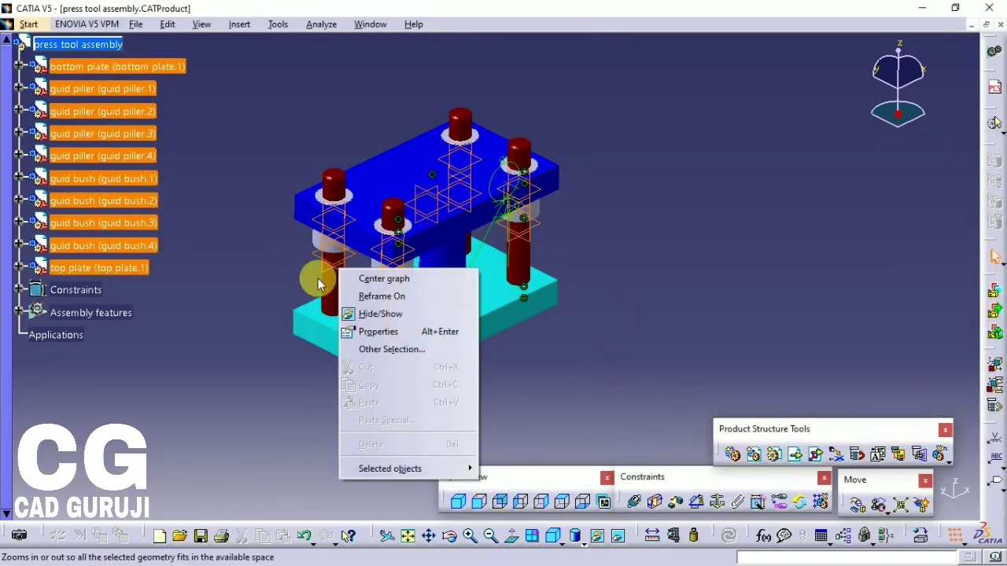
pyautogui.click(472, 336)
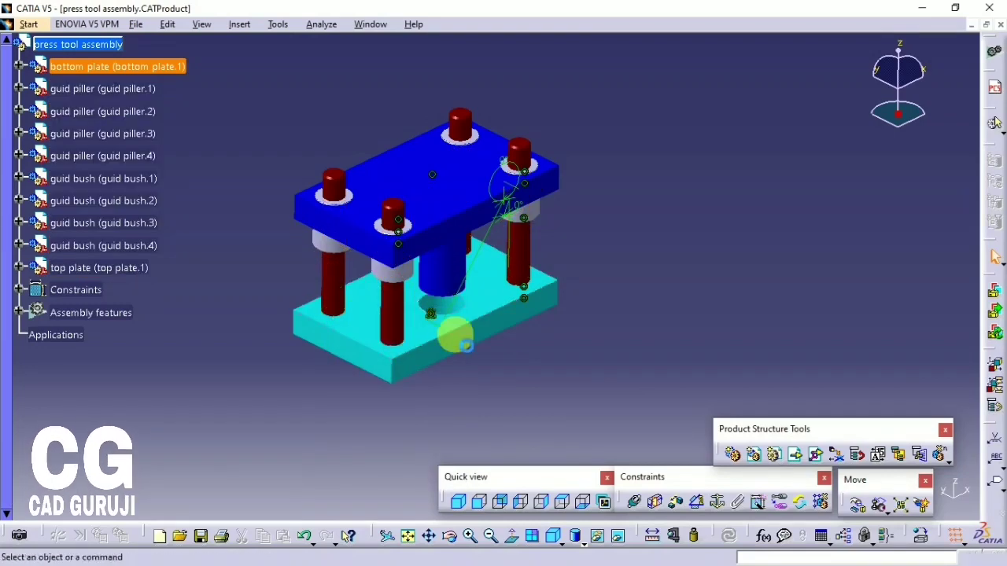
# - Hide the Constraints branch of the assembly
pyautogui.rightClick(95, 289)
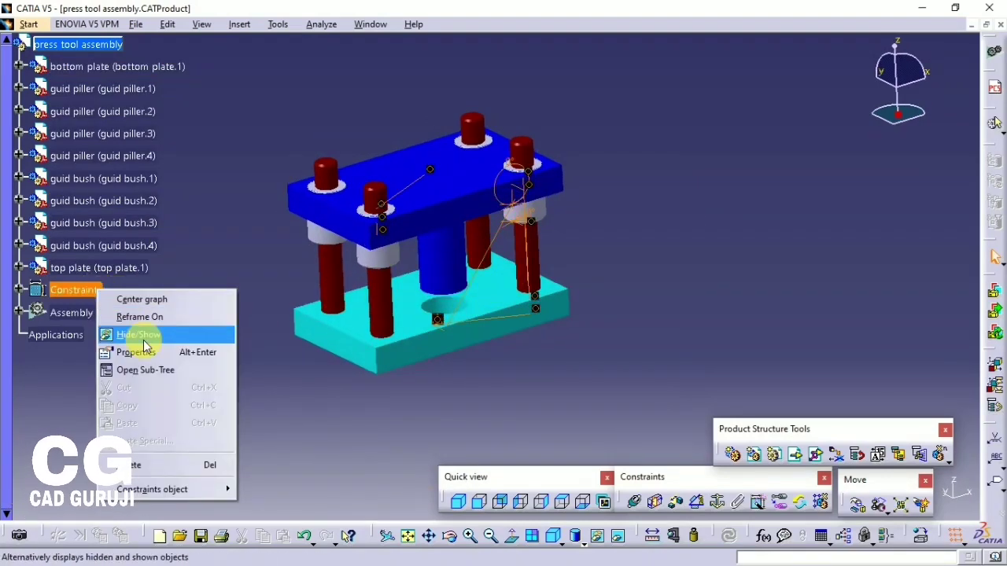
pyautogui.click(141, 337)
pyautogui.click(99, 313)
pyautogui.rightClick(99, 313)
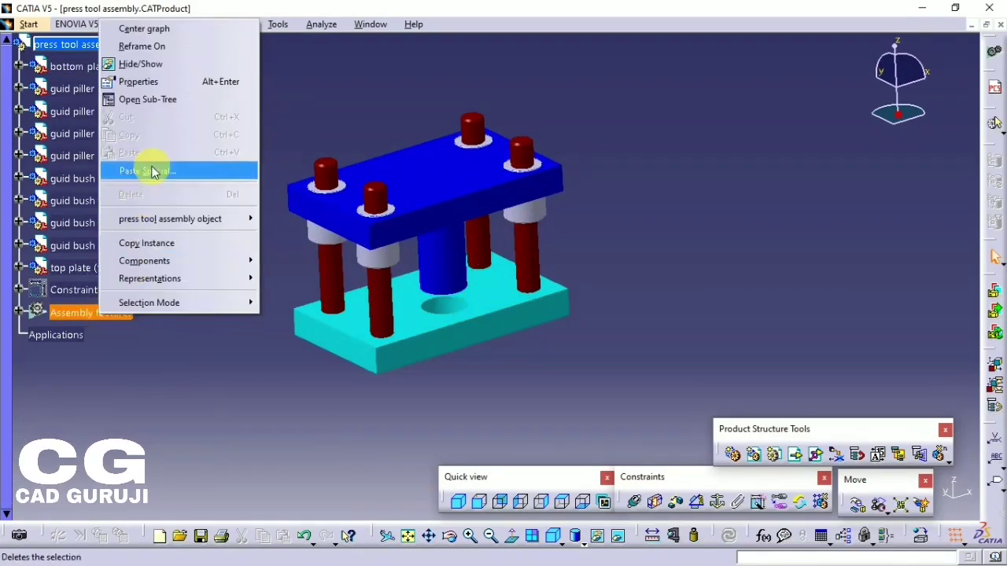
pyautogui.click(169, 69)
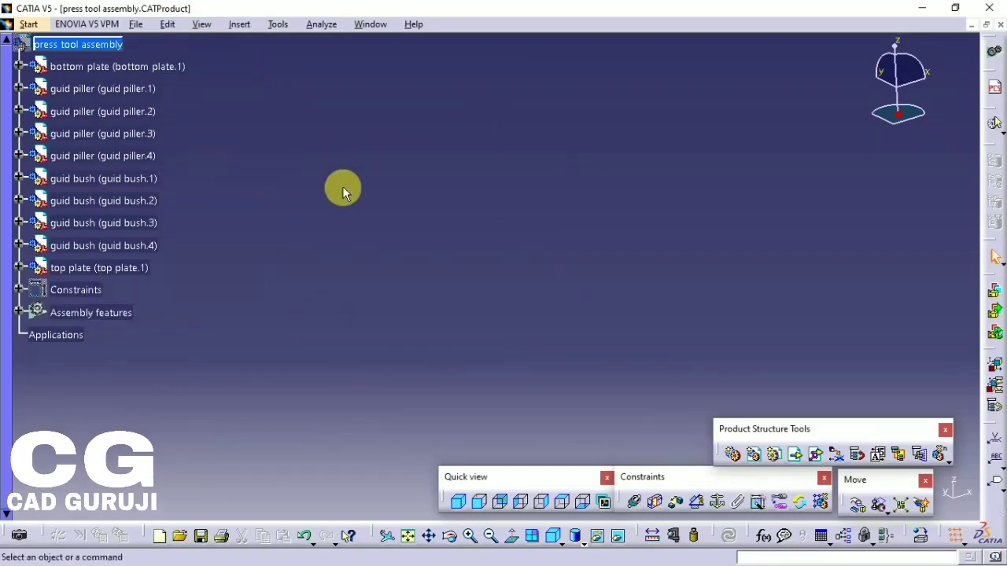
pyautogui.hotkey('ctrl', 'z')
pyautogui.moveTo(341, 186); pyautogui.dragTo(377, 261, button='middle')
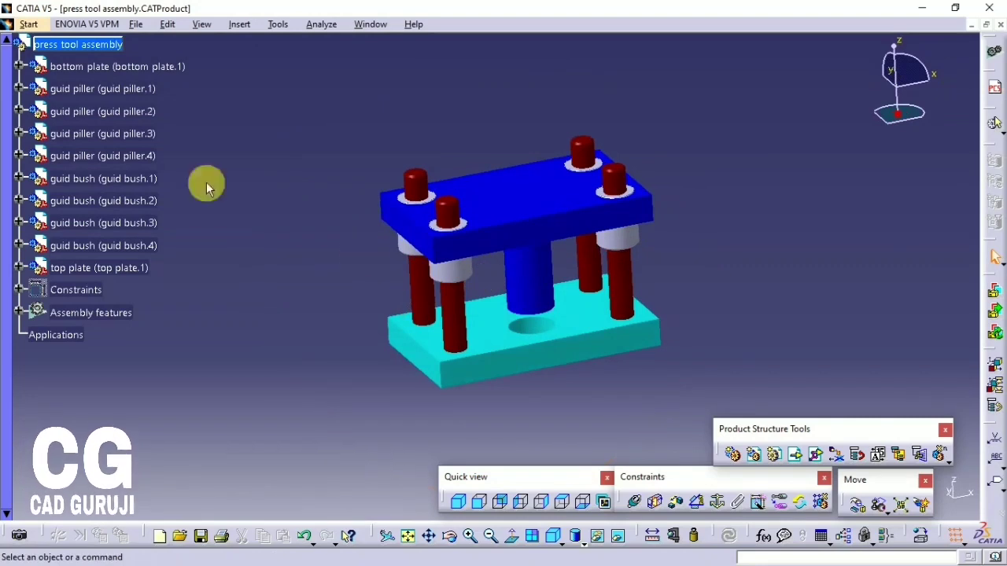
# - Switch to the guid piller.CATPart window
pyautogui.click(374, 25)
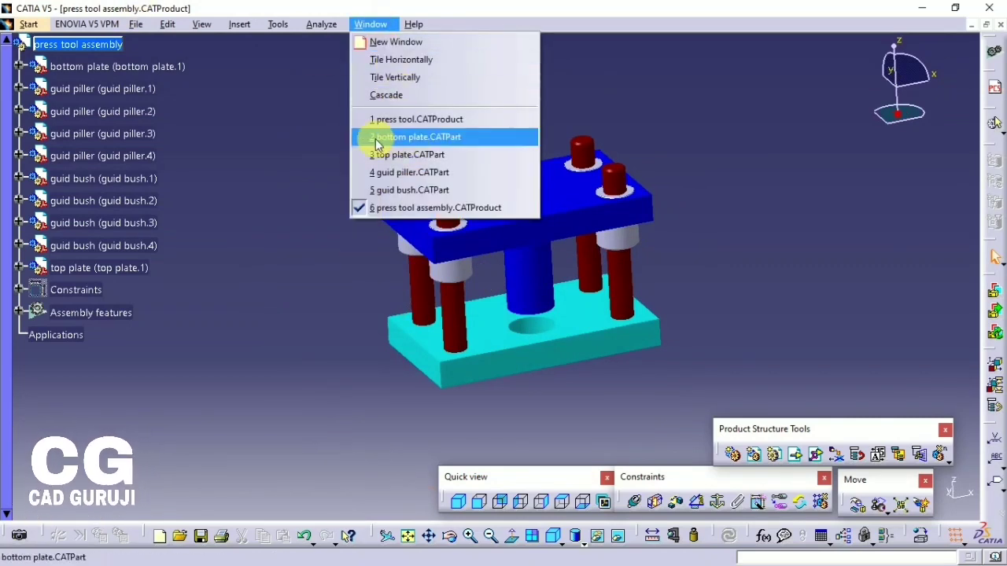
pyautogui.click(419, 177)
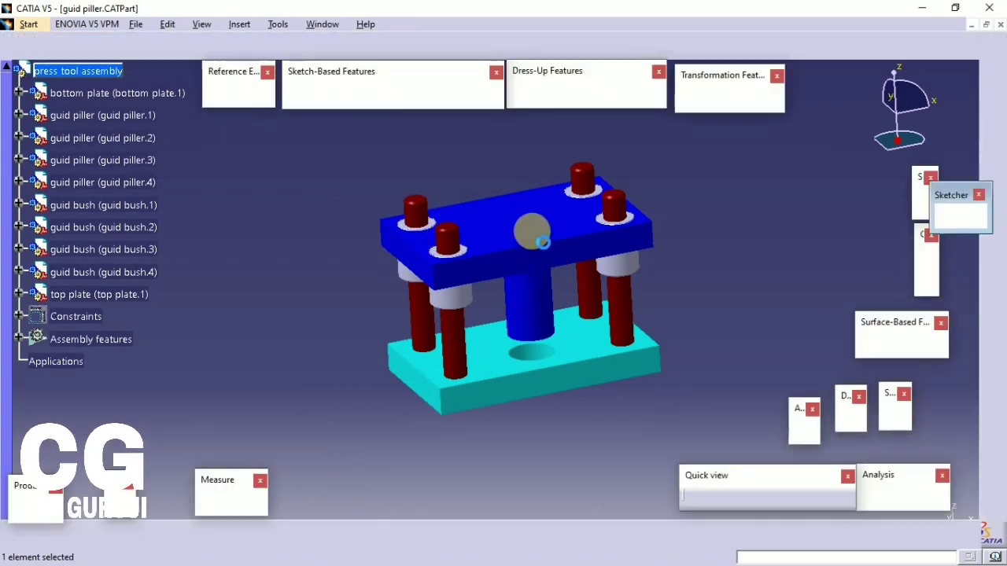
pyautogui.moveTo(532, 231); pyautogui.dragTo(398, 299, button='middle')
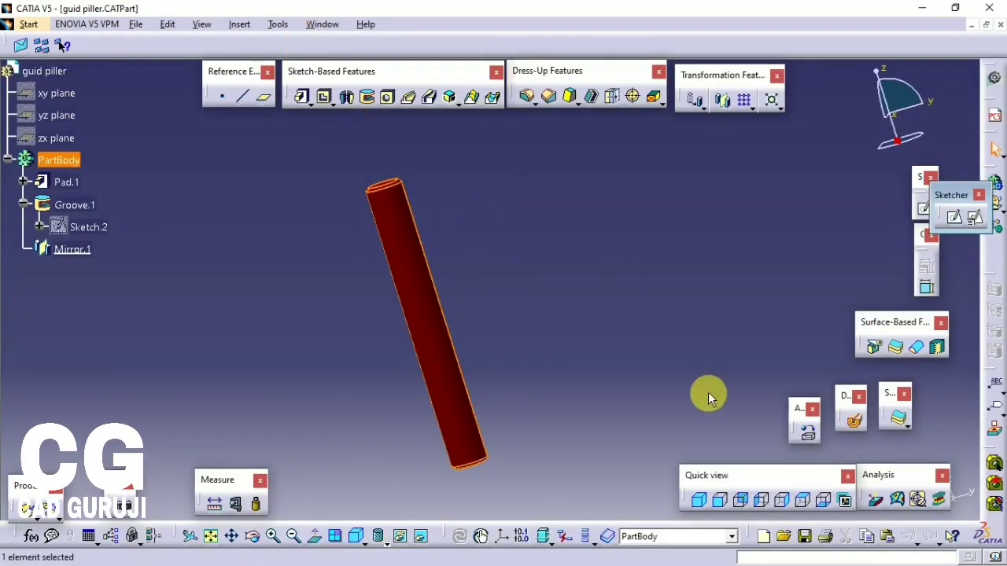
# - Apply the Aluminium metal material to the guide pillar body and save the part
pyautogui.click(731, 409)
pyautogui.click(804, 428)
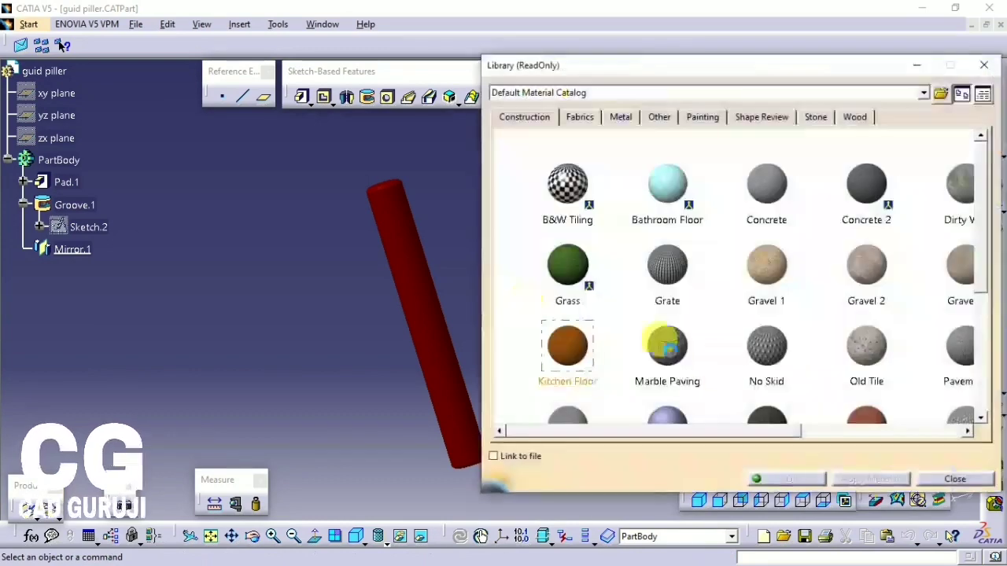
pyautogui.click(621, 117)
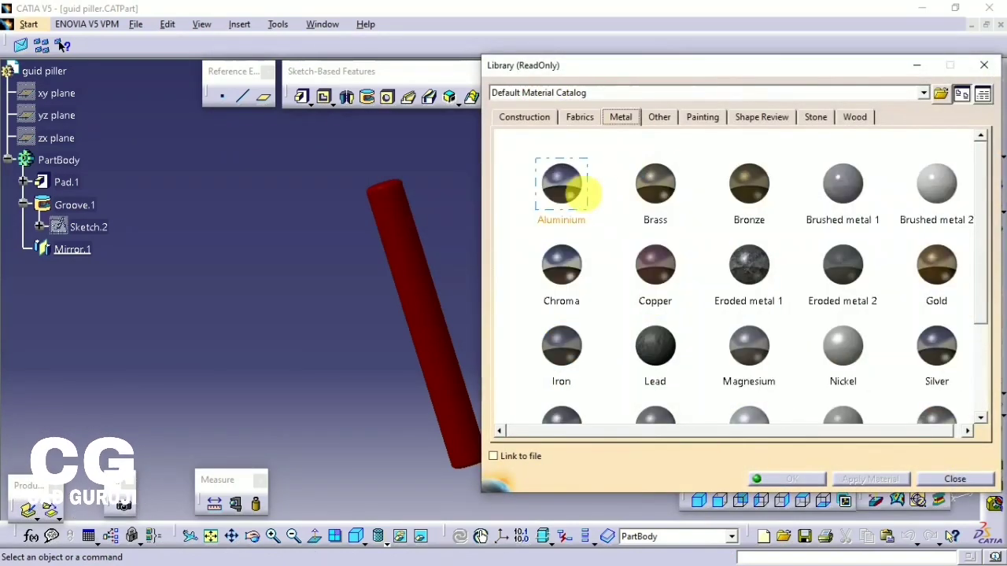
pyautogui.click(467, 243)
pyautogui.click(873, 479)
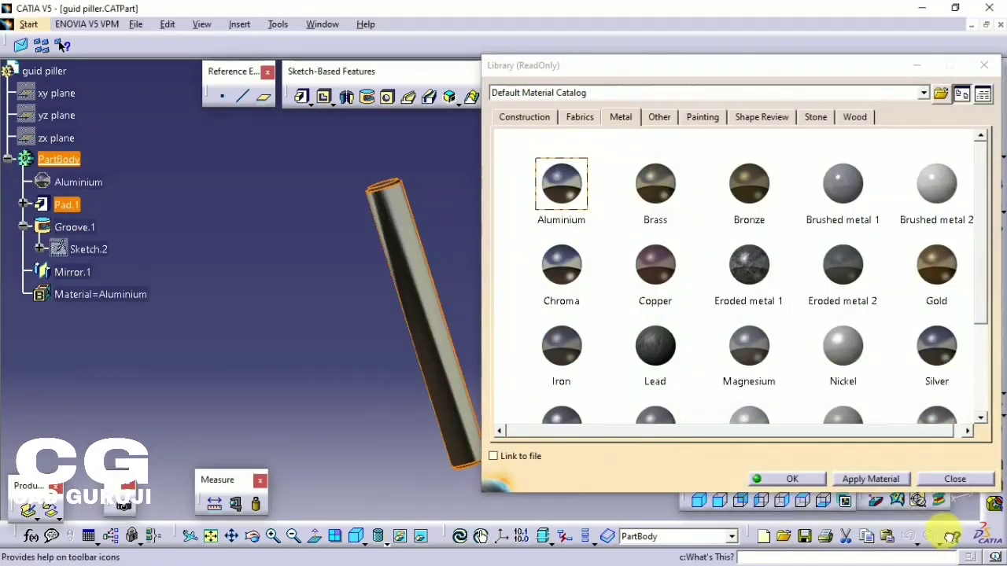
pyautogui.click(808, 477)
pyautogui.moveTo(461, 449); pyautogui.dragTo(708, 325, button='middle')
pyautogui.hotkey('ctrl', 's')
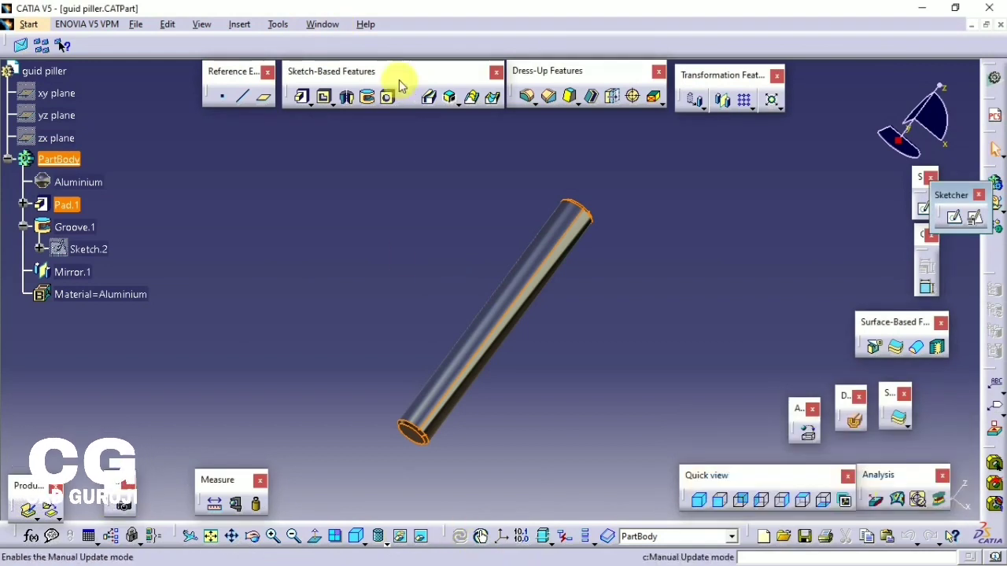
# - Switch to guid bush.CATPart, apply the Epoxy material from the Other category to its PartBody, and save the part
pyautogui.click(329, 23)
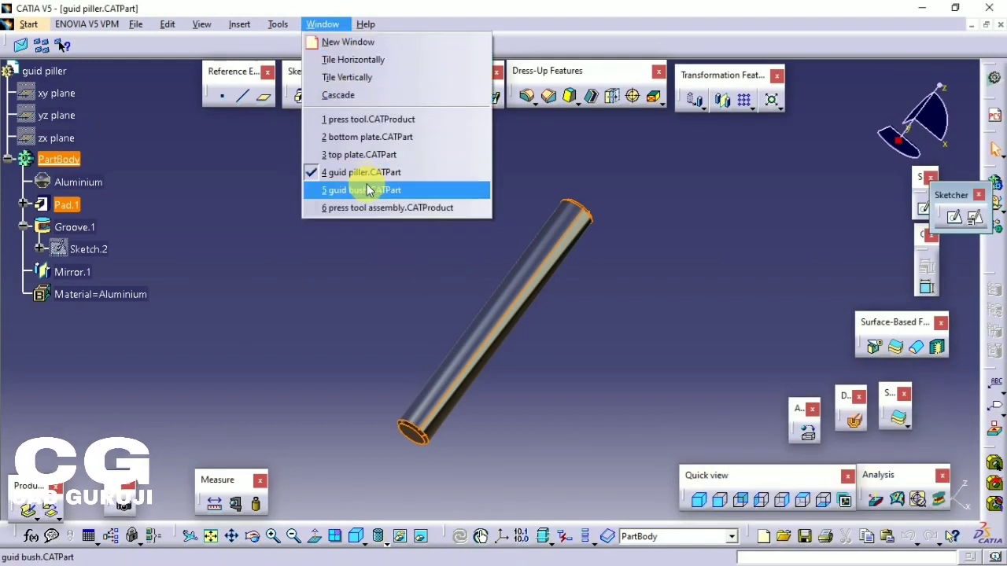
pyautogui.click(361, 189)
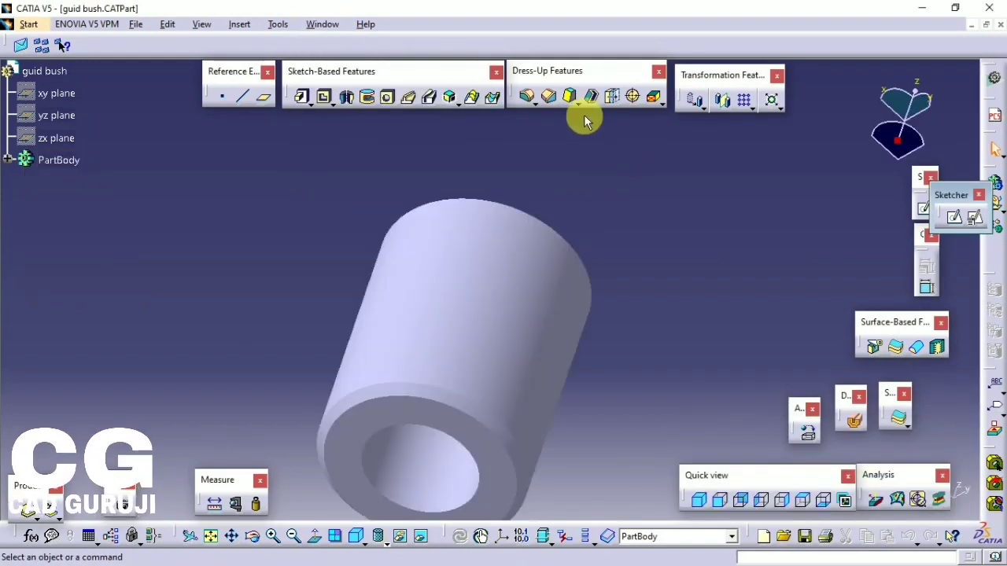
pyautogui.click(811, 437)
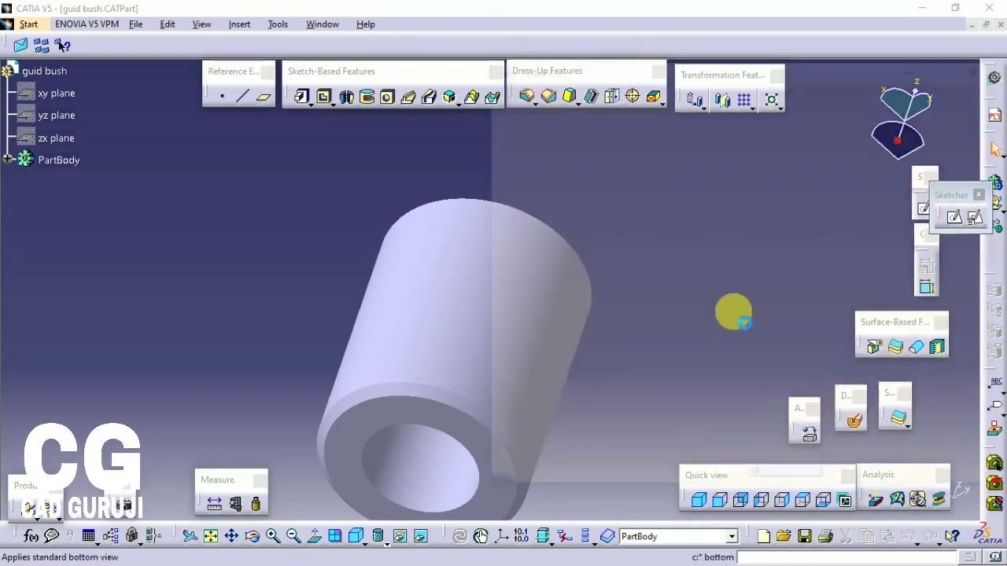
pyautogui.click(659, 118)
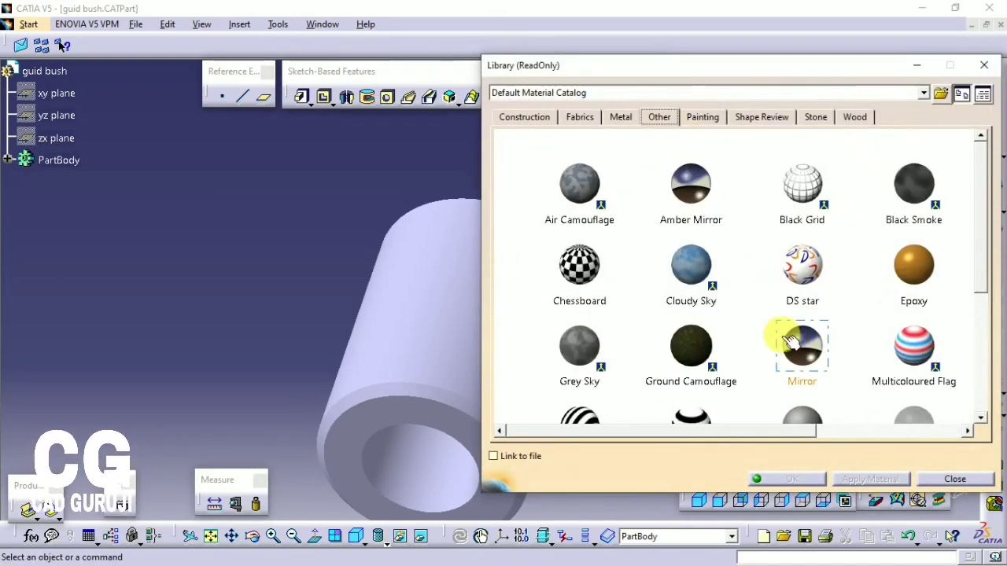
pyautogui.click(722, 298)
pyautogui.scroll(-1, 724, 299)
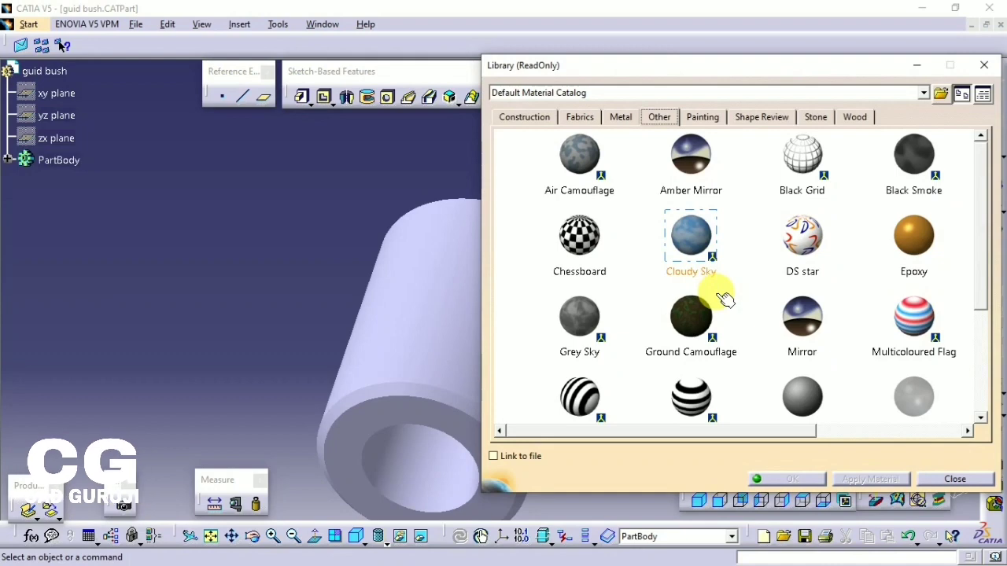
pyautogui.scroll(-3, 723, 299)
pyautogui.moveTo(920, 181); pyautogui.dragTo(445, 350)
pyautogui.click(793, 479)
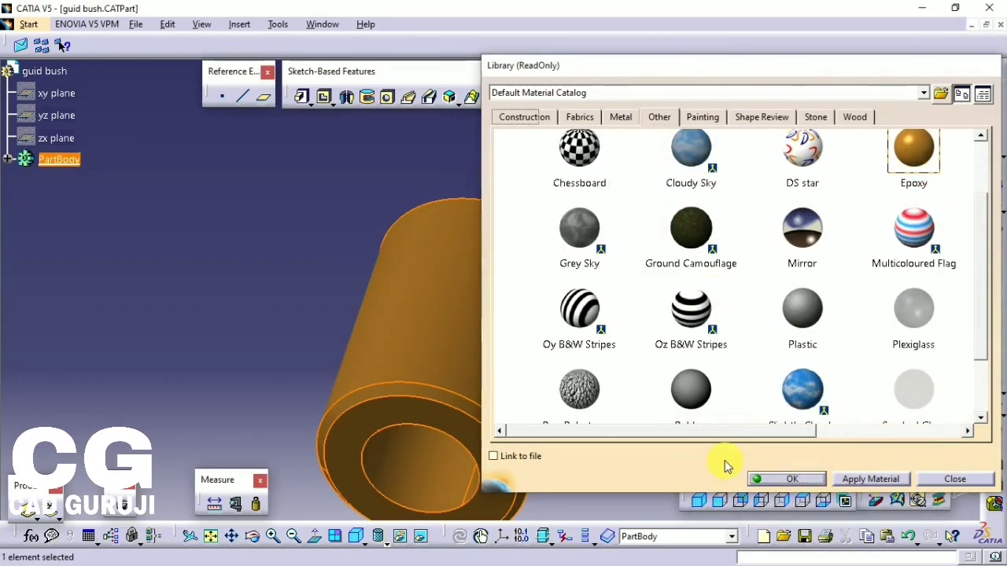
pyautogui.click(651, 198)
pyautogui.hotkey('ctrl', 's')
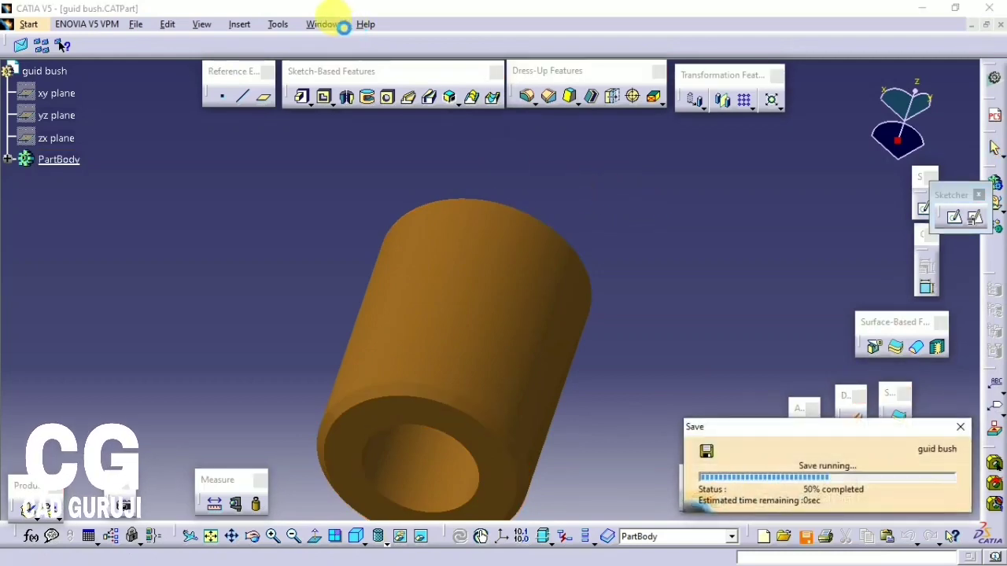
# - Switch to bottom plate.CATPart, apply the Iron metal material to the plate body, and save the part
pyautogui.click(324, 25)
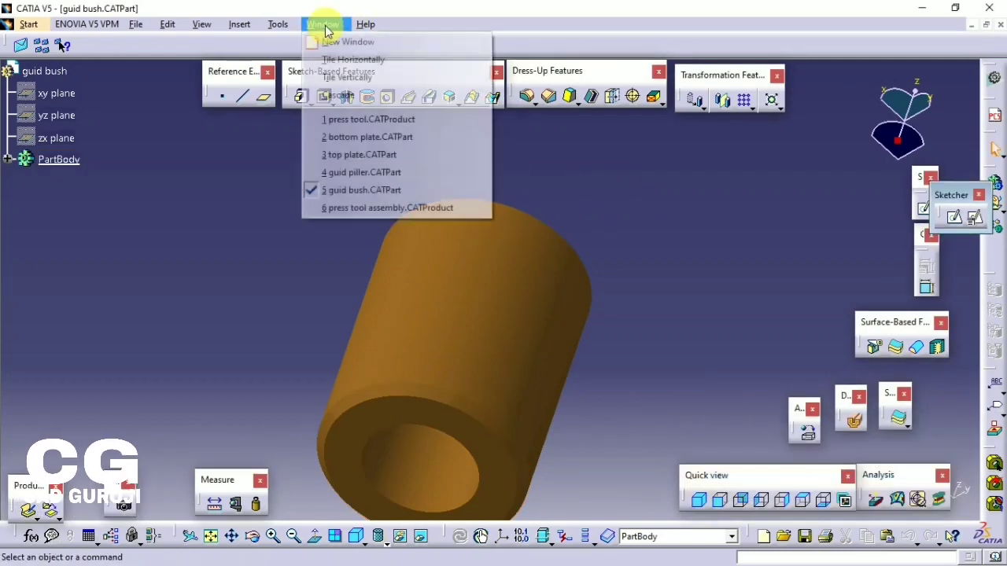
pyautogui.click(367, 136)
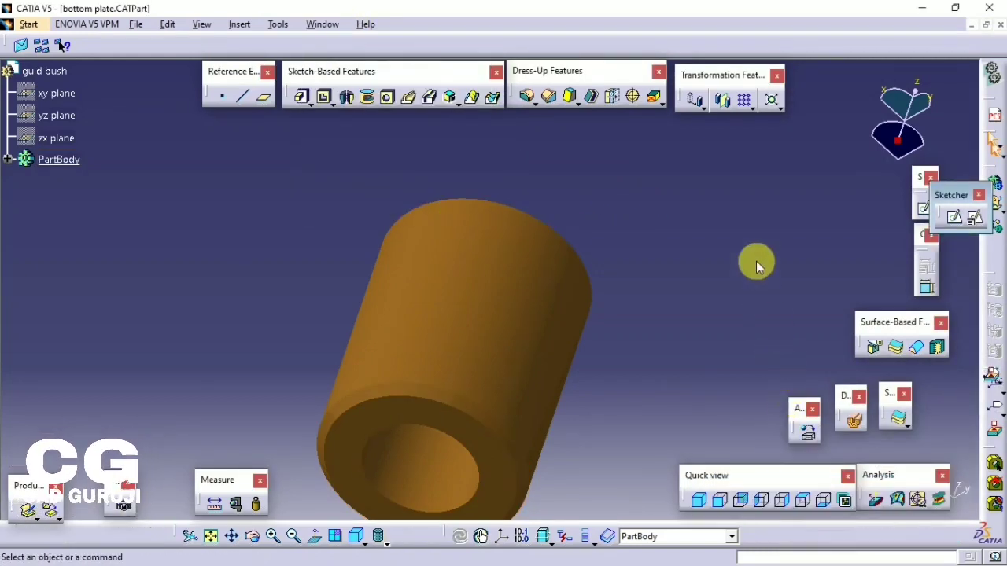
pyautogui.click(854, 421)
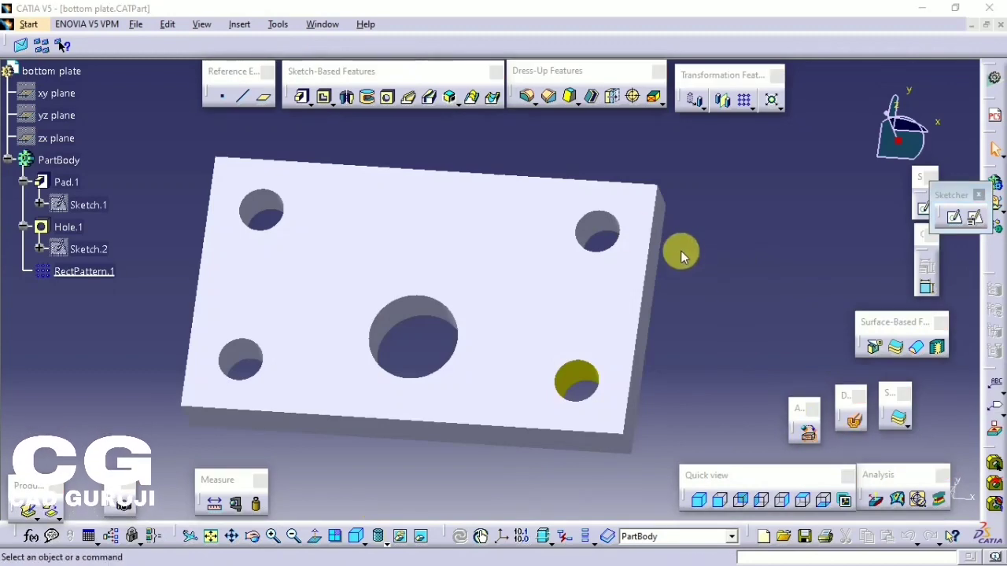
pyautogui.click(701, 126)
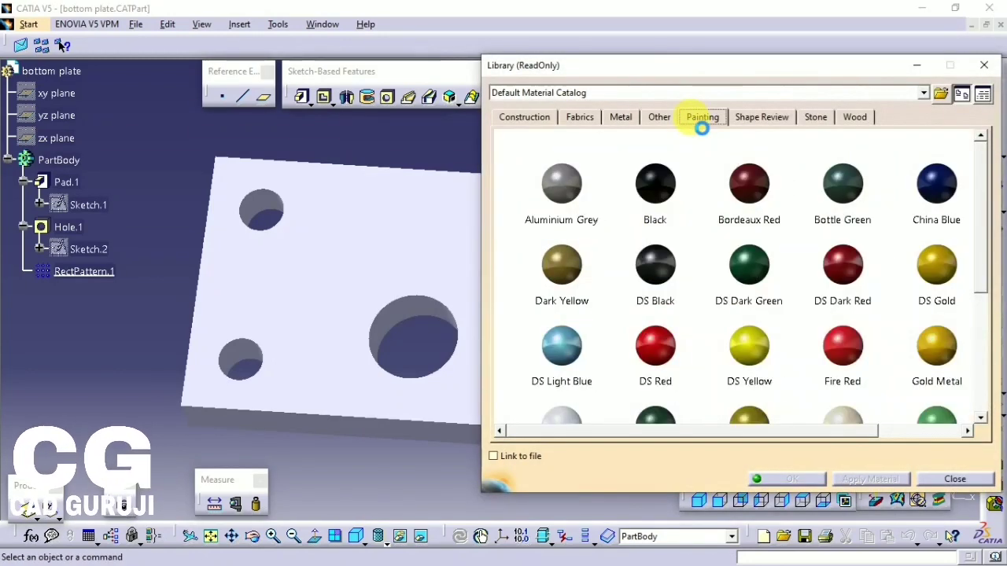
pyautogui.click(659, 120)
pyautogui.click(621, 122)
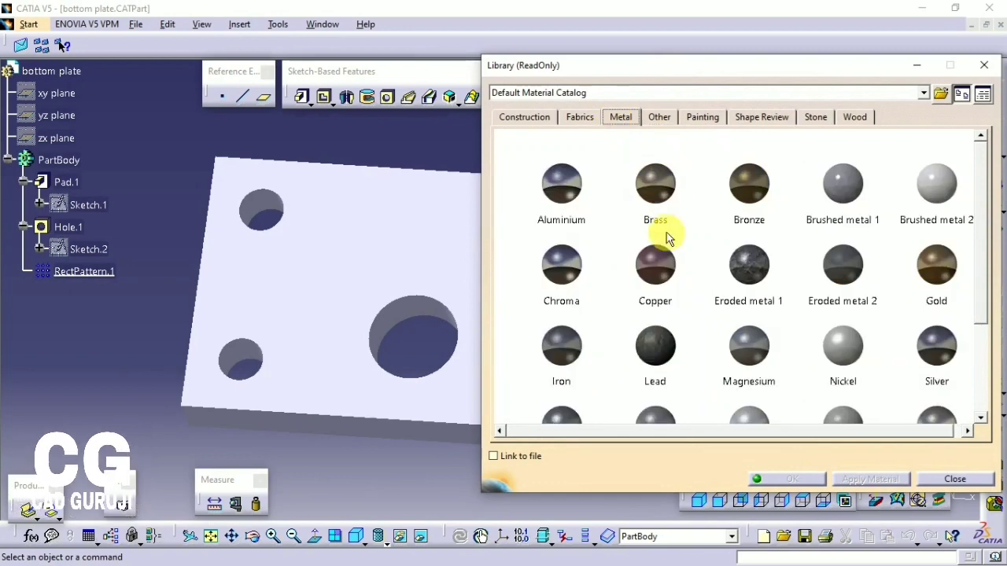
pyautogui.click(561, 344)
pyautogui.click(377, 258)
pyautogui.click(847, 480)
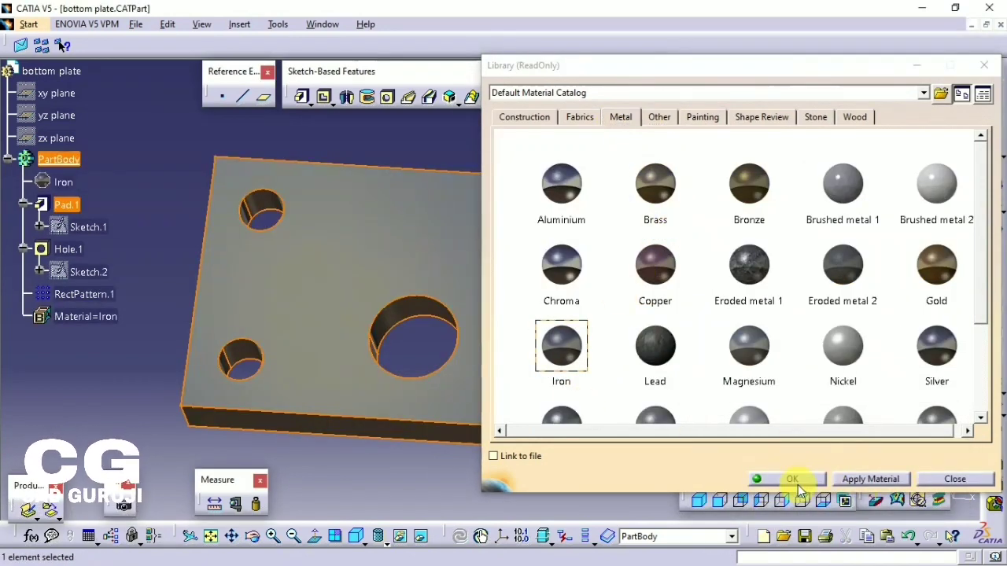
pyautogui.click(764, 479)
pyautogui.click(764, 299)
pyautogui.moveTo(764, 299); pyautogui.dragTo(827, 180, button='middle')
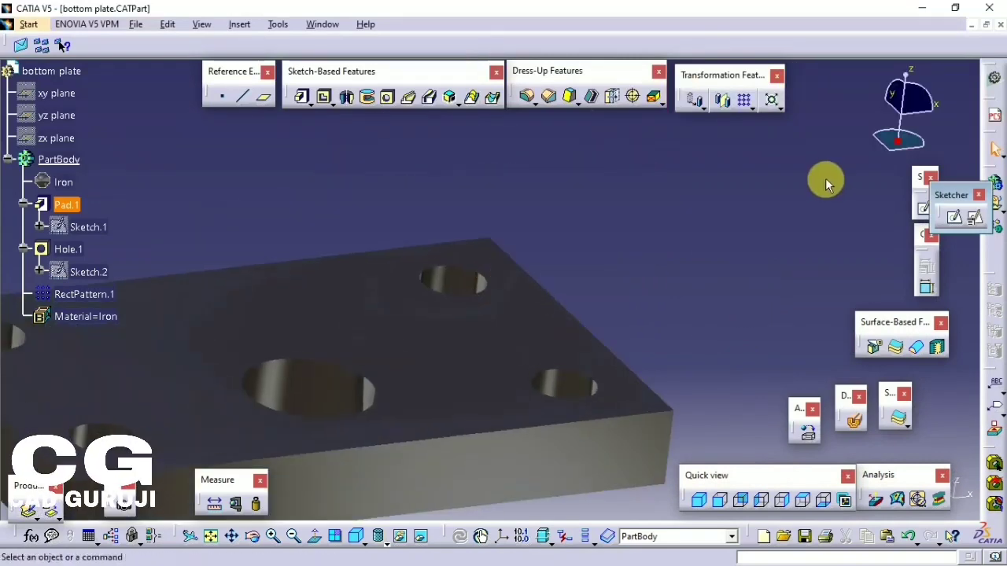
pyautogui.hotkey('ctrl', 's')
# - Switch to top plate.CATPart, apply the Iron metal material to its PartBody, and save the part
pyautogui.click(324, 24)
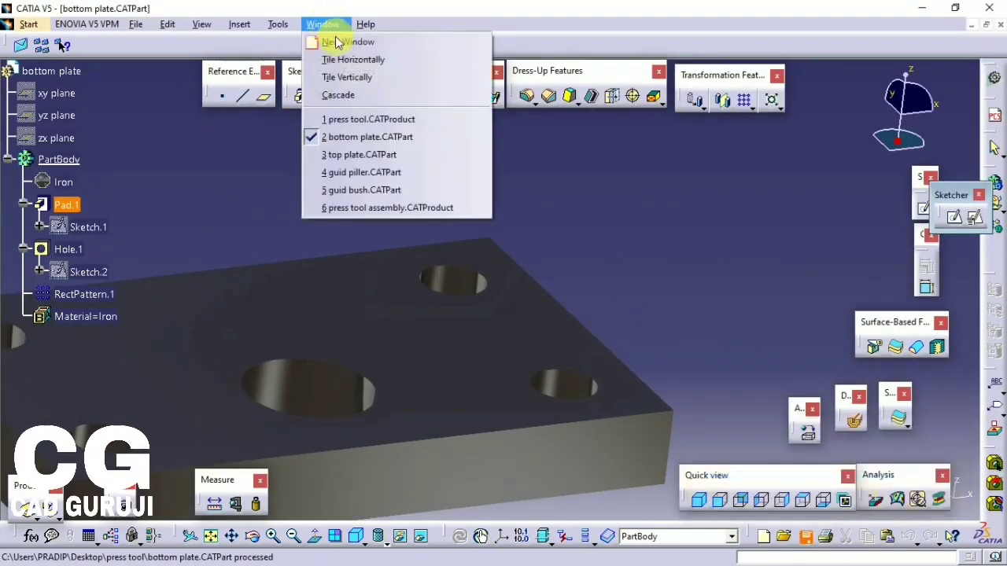
pyautogui.click(359, 153)
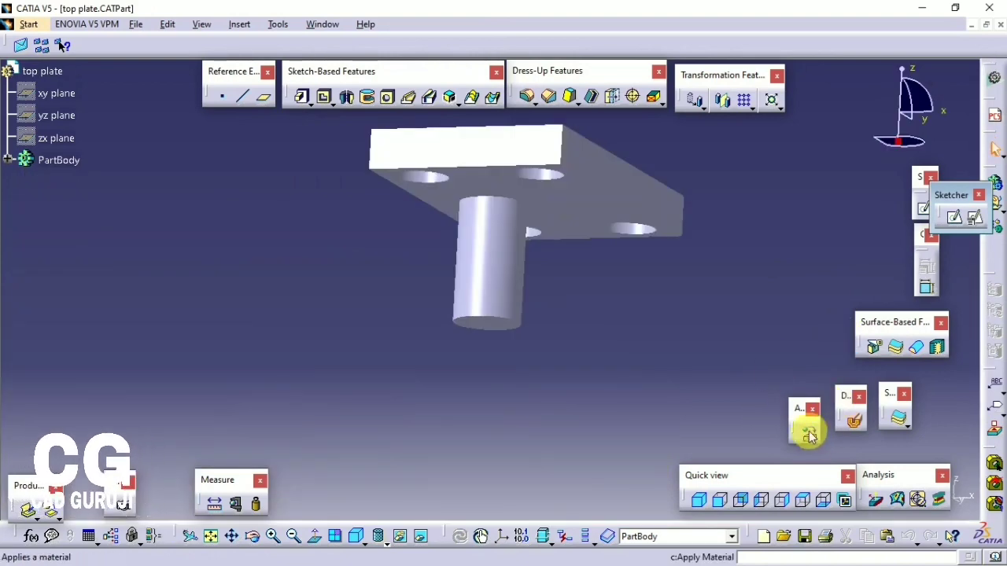
pyautogui.click(821, 434)
pyautogui.click(620, 117)
pyautogui.click(561, 346)
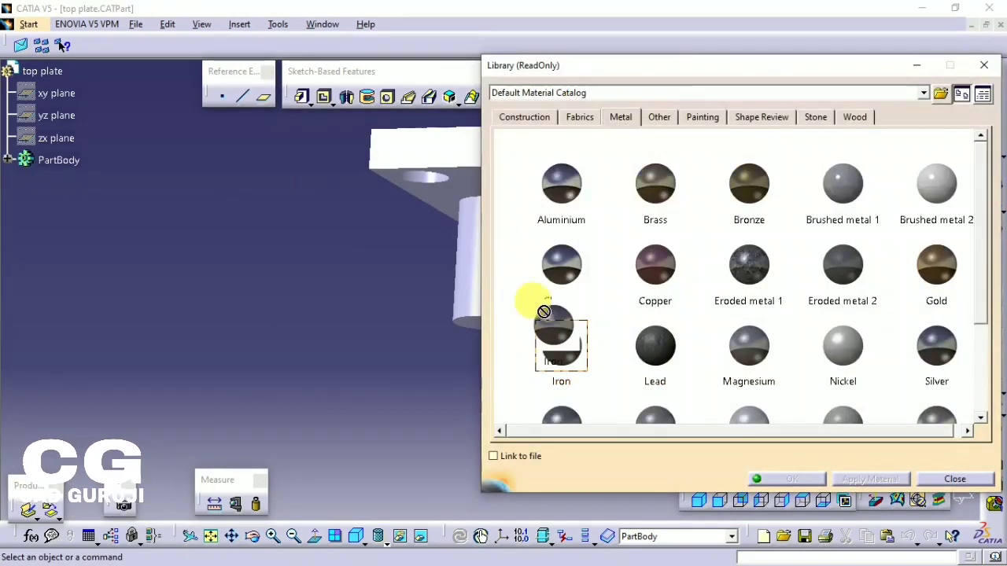
pyautogui.click(461, 175)
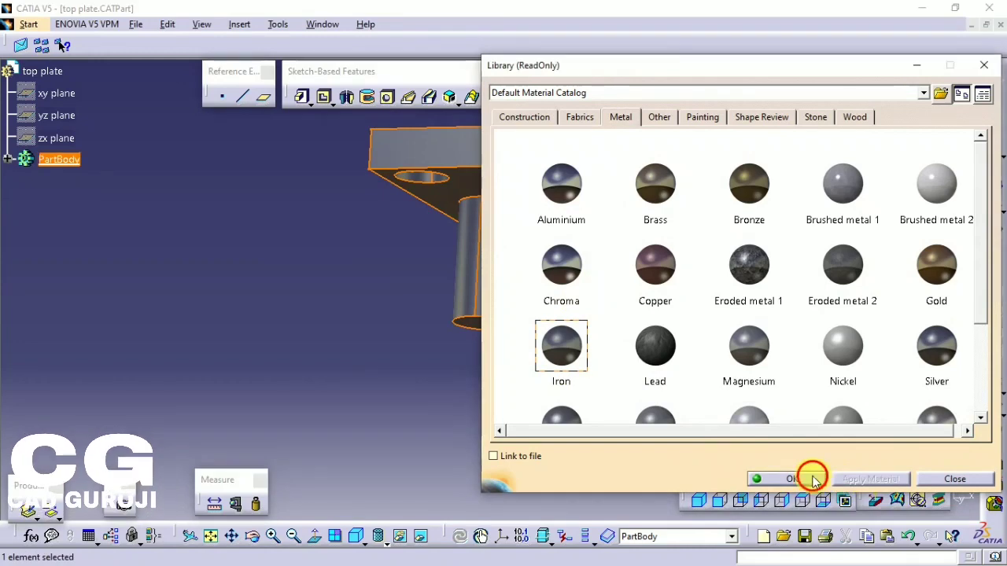
pyautogui.click(806, 477)
pyautogui.hotkey('ctrl', 's')
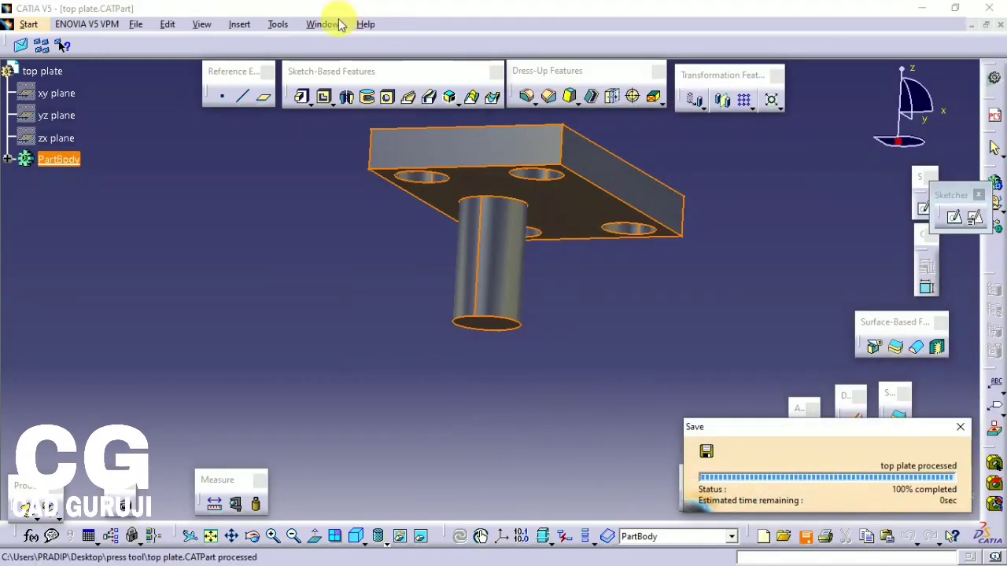
# - Switch to press tool assembly.CATProduct and set its render style to shading with material
pyautogui.click(340, 25)
pyautogui.click(348, 209)
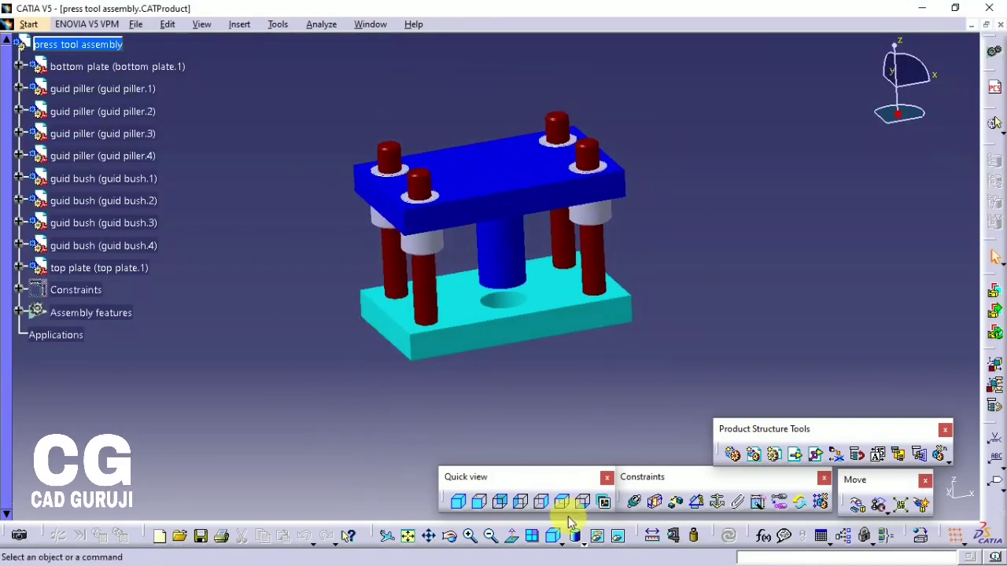
pyautogui.click(575, 536)
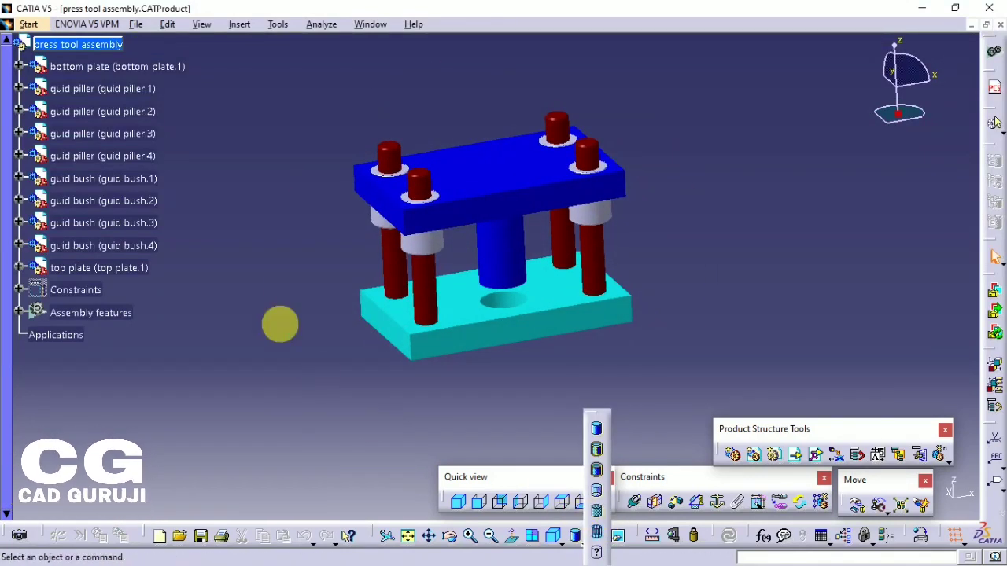
pyautogui.moveTo(270, 264); pyautogui.dragTo(790, 261, button='middle')
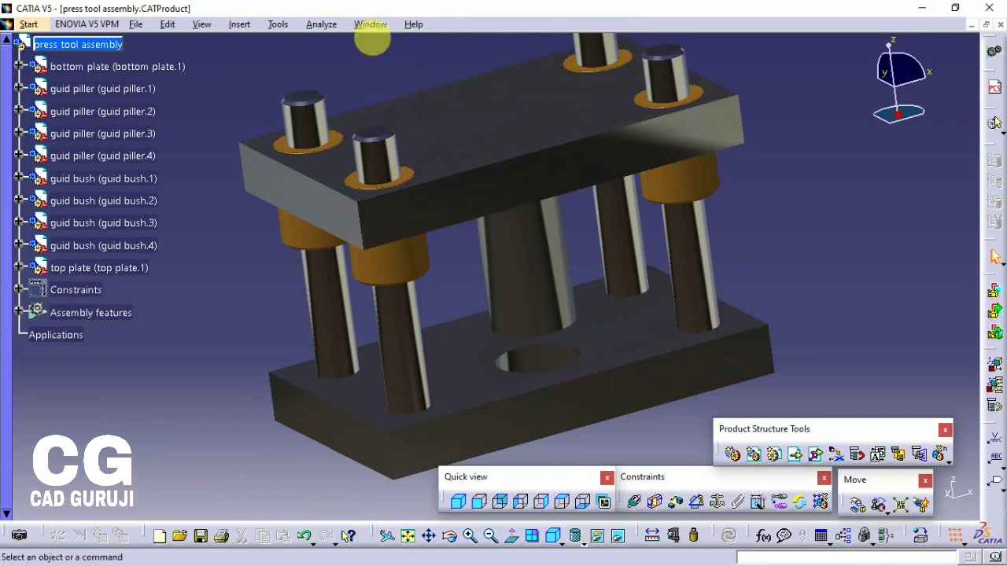
pyautogui.moveTo(427, 123); pyautogui.dragTo(432, 150, button='middle')
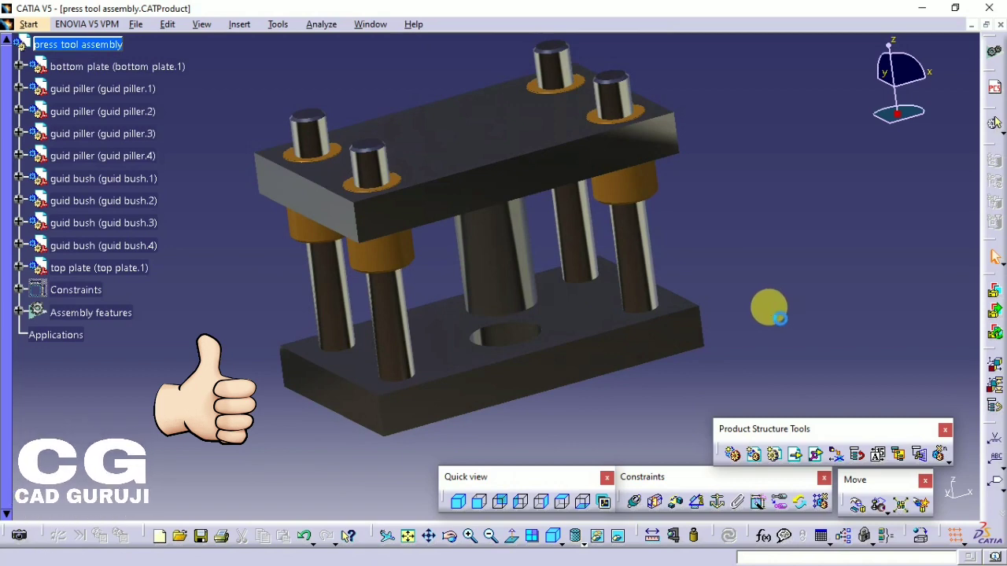
# - Save the assembly as press tool assembly of type CATProduct in the press tool folder
pyautogui.hotkey('ctrl', 's')
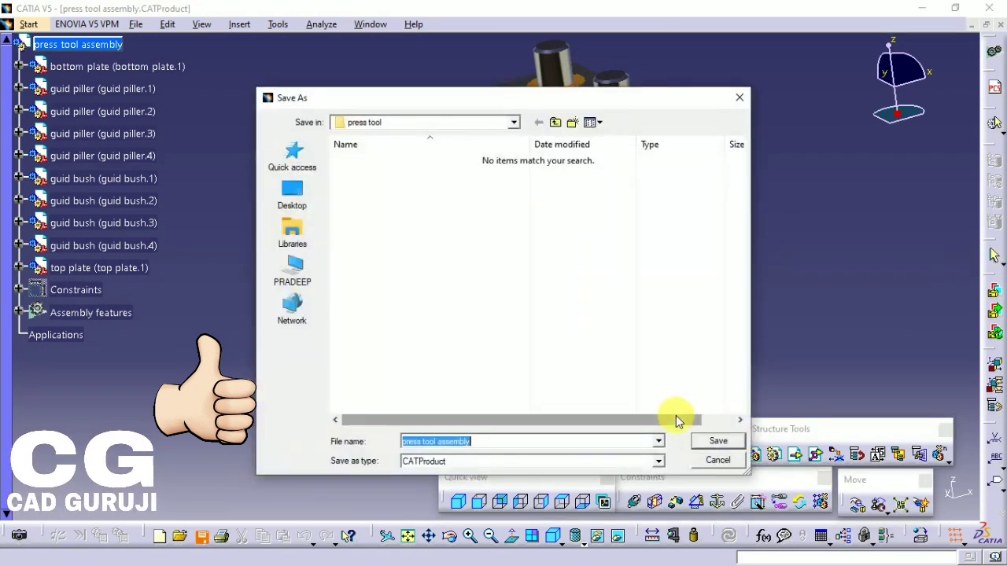
pyautogui.click(712, 442)
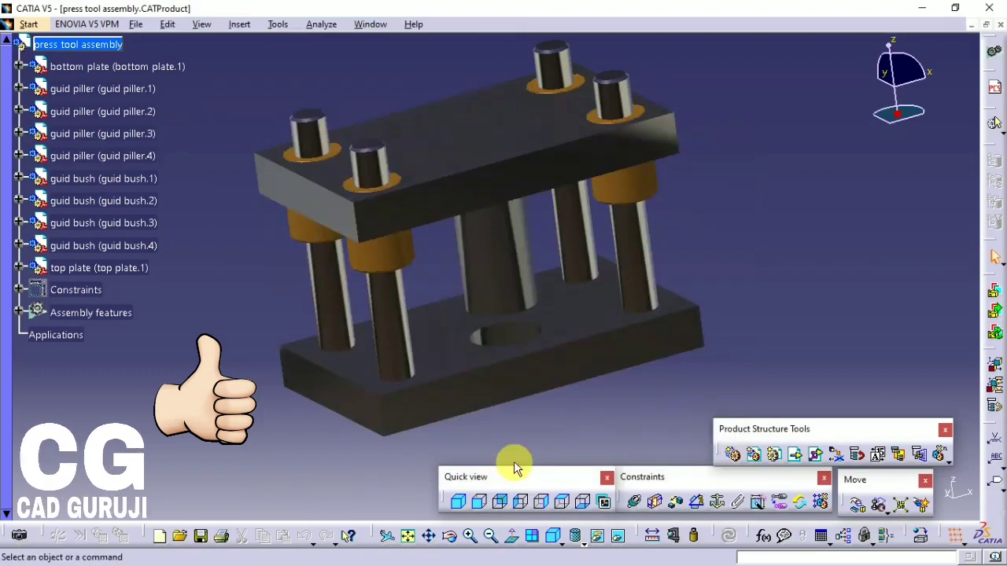